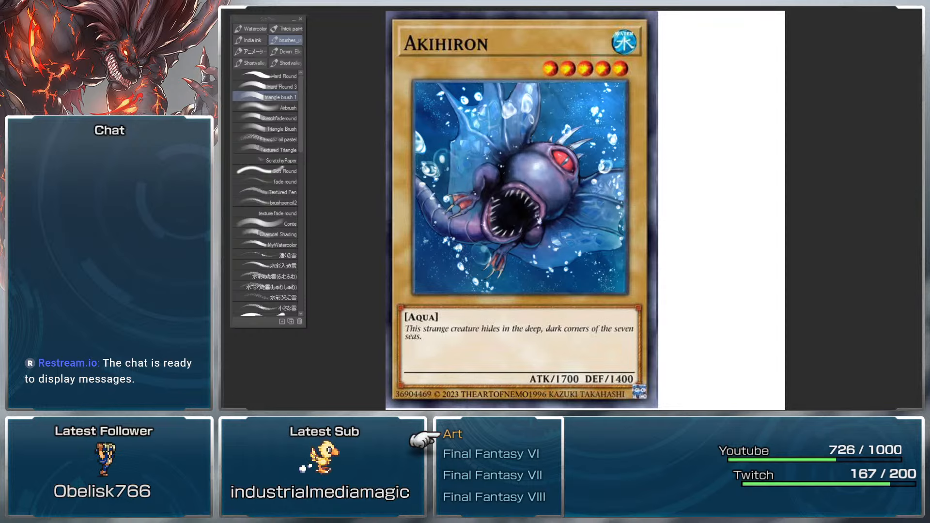
Step: Compare the original Akihiron card in the browser's image search with the redrawn Akihiron card on the canvas
drag(794, 7, 485, 7)
drag(697, 7, 346, 7)
scroll(799, 198, down, 2)
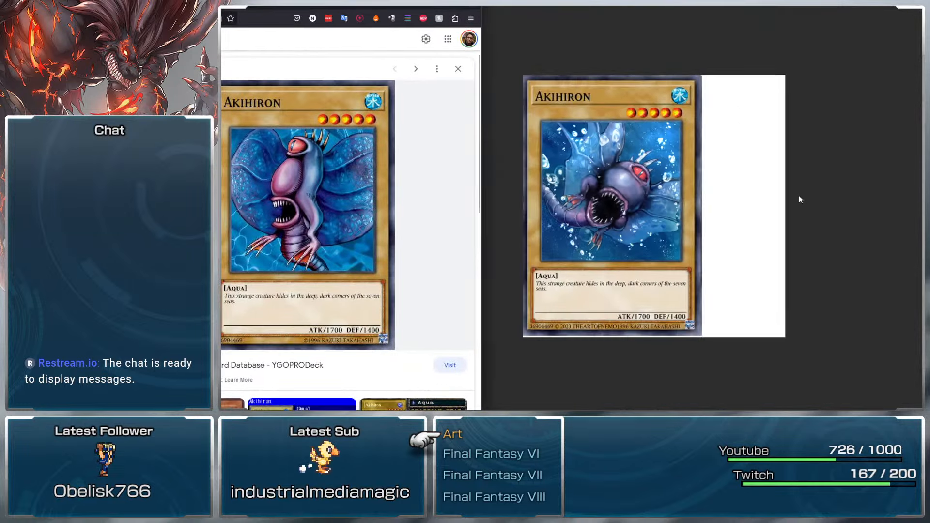
scroll(628, 181, up, 2)
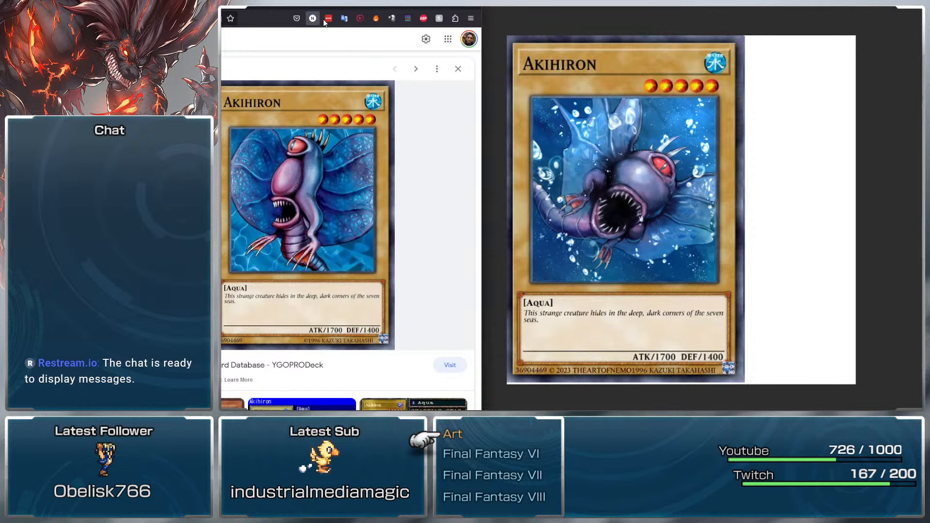
mouse_move(344, 7)
mouse_down()
mouse_move(558, 0)
mouse_move(327, 25)
mouse_move(391, 26)
mouse_move(367, 25)
mouse_move(358, 0)
mouse_up()
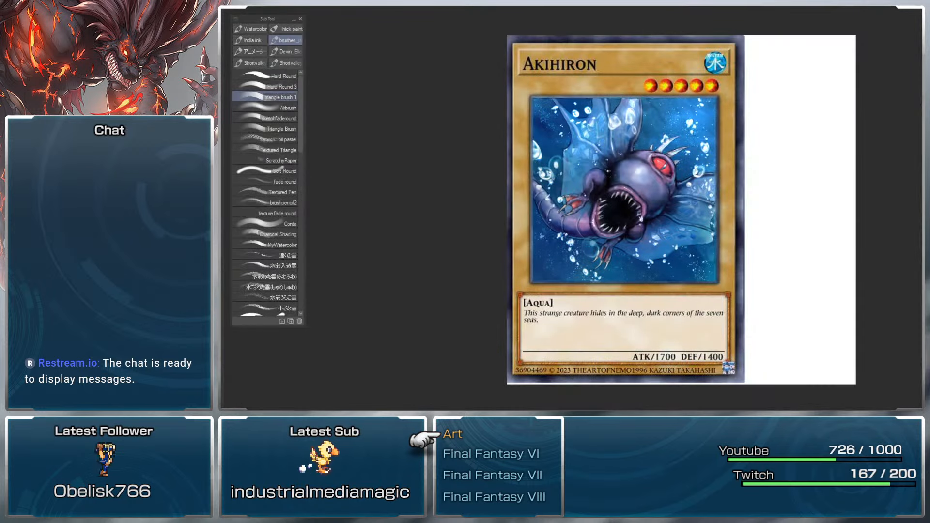
Step: Paste the ペイルビースト (Pale Beast) card image onto the canvas and hide the redrawn Akihiron card
key(ctrl+v)
drag(754, 199, 798, 219)
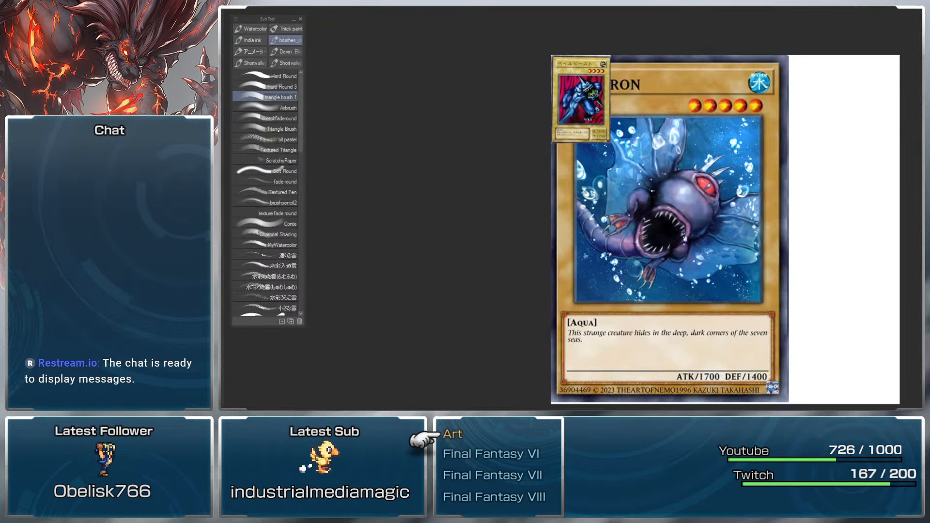
scroll(811, 231, up, 3)
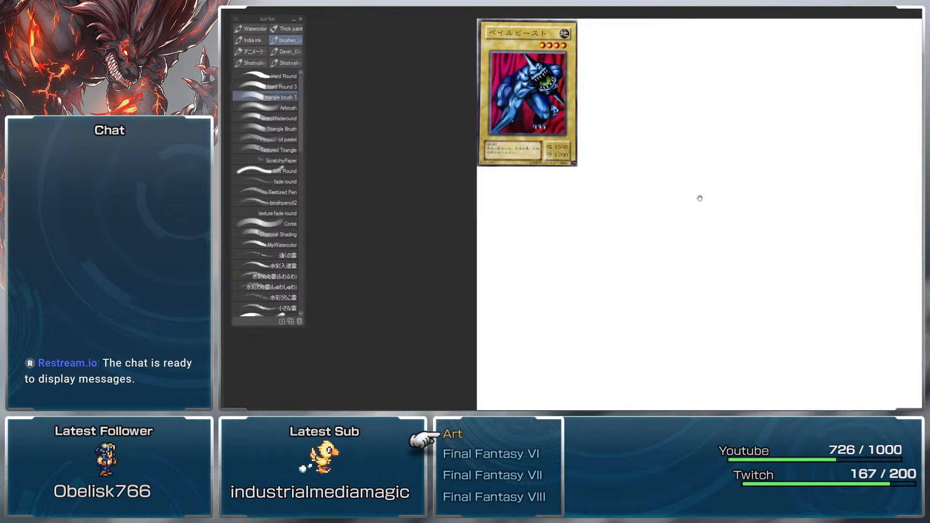
scroll(780, 229, up, 2)
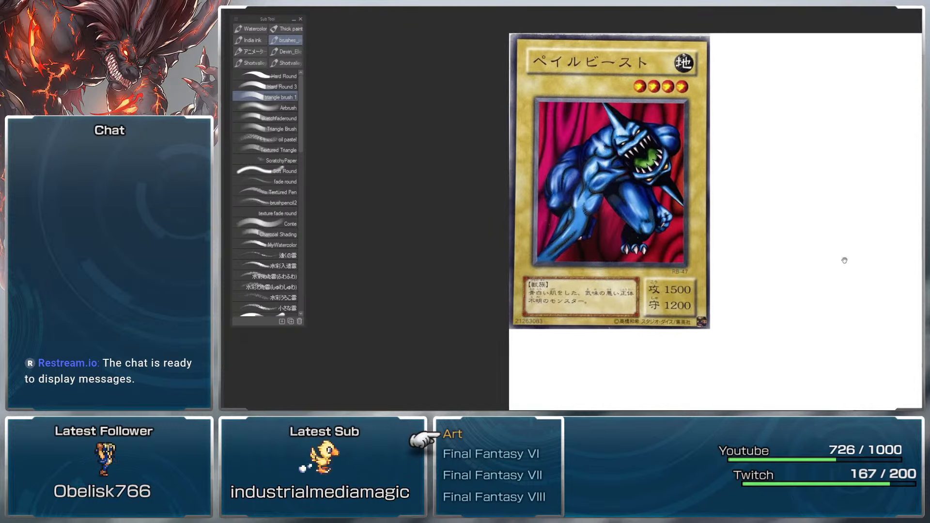
drag(841, 241, 840, 241)
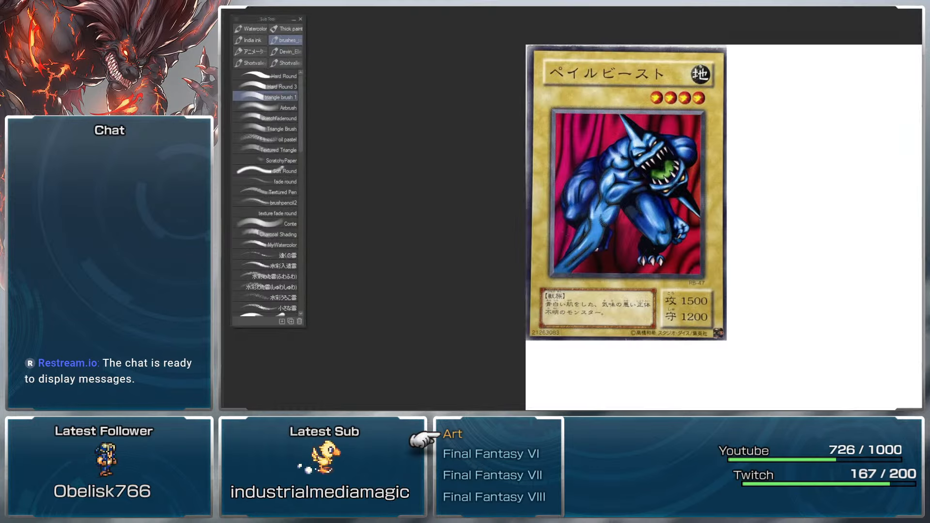
Step: Show the collage of other reference cards beside the ペイルビースト card and look over the whole arrangement
key(ctrl+v)
drag(849, 233, 802, 232)
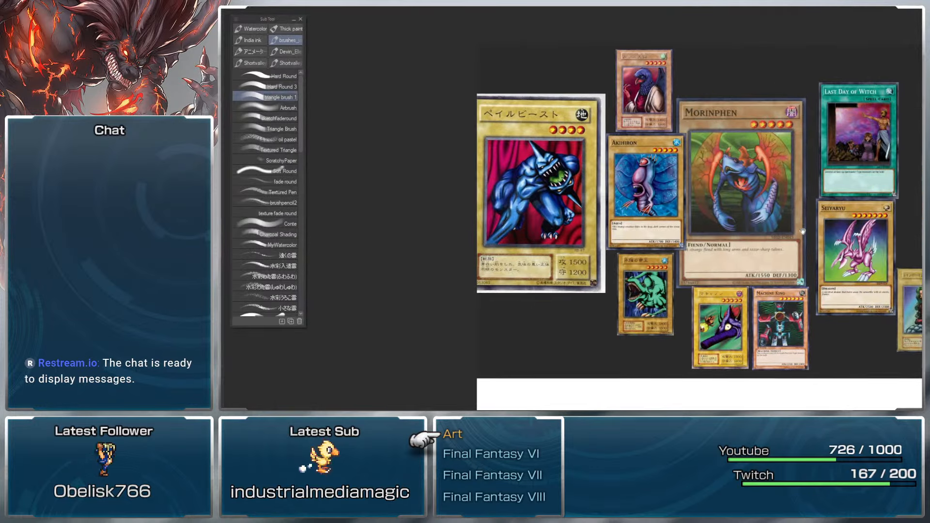
drag(880, 253, 802, 242)
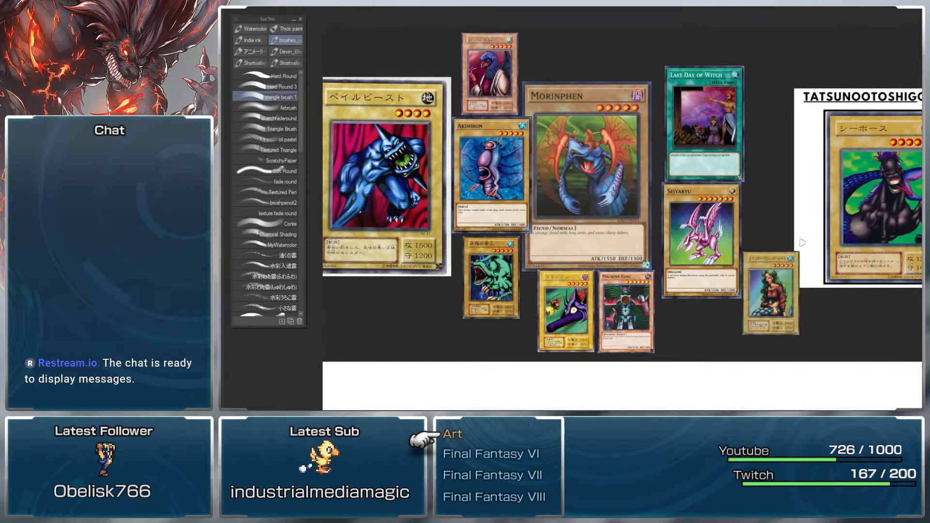
drag(869, 178, 860, 176)
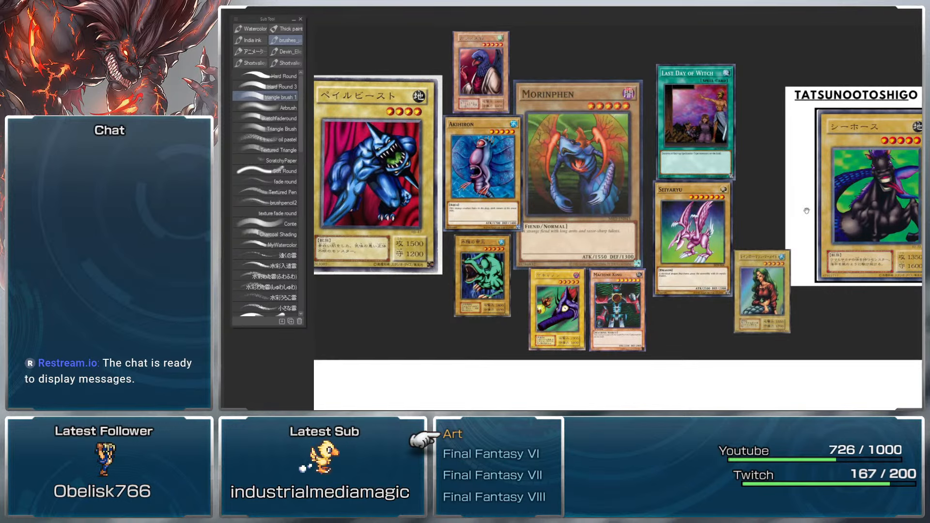
drag(807, 211, 822, 201)
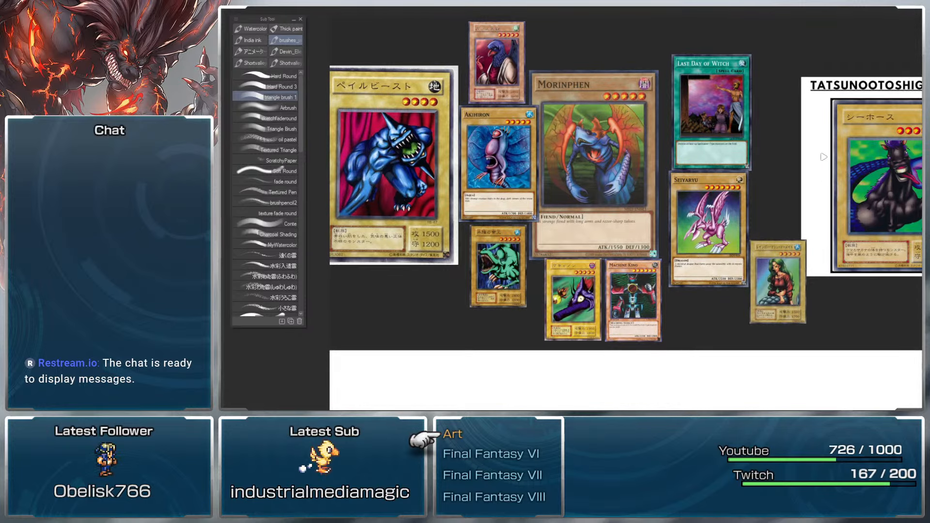
drag(822, 168, 827, 168)
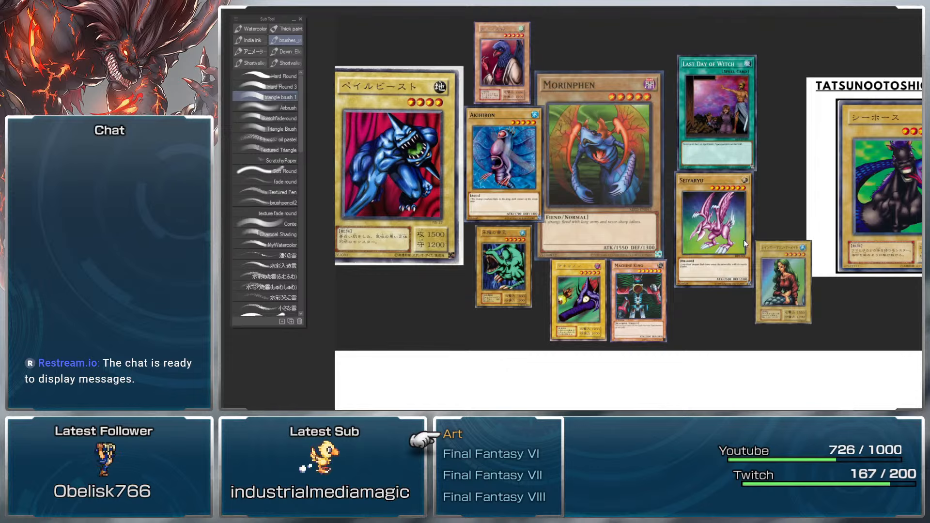
drag(719, 230, 814, 273)
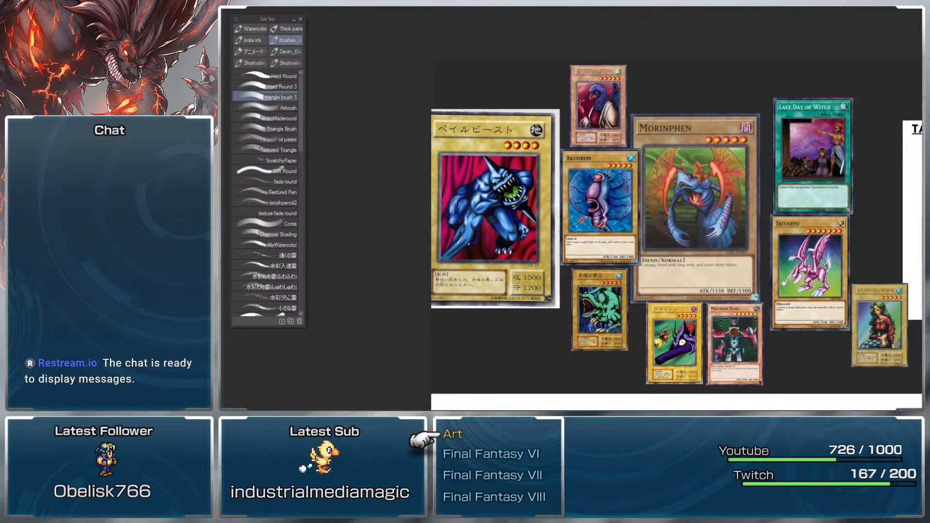
Step: Examine the bird-headed tengu card and the original Akihiron card in the collage up close
scroll(644, 160, up, 5)
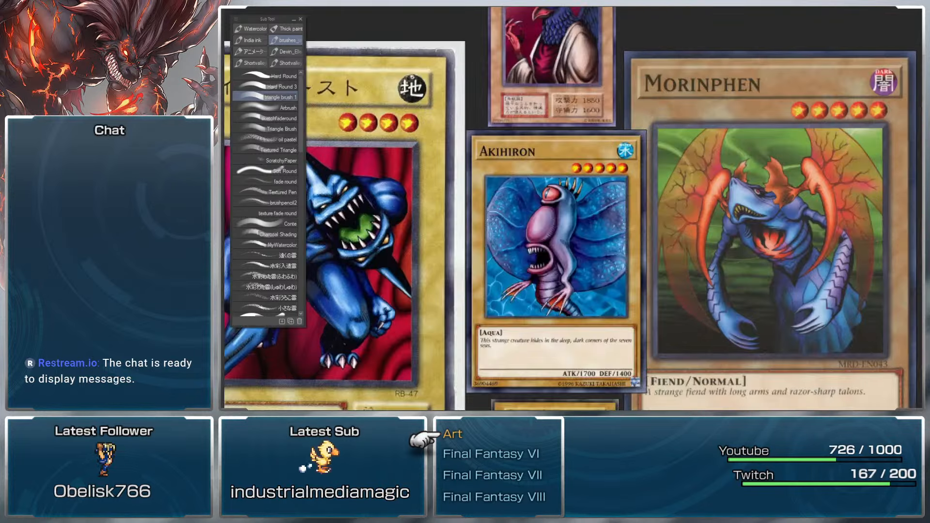
drag(624, 73, 726, 231)
scroll(726, 232, up, 2)
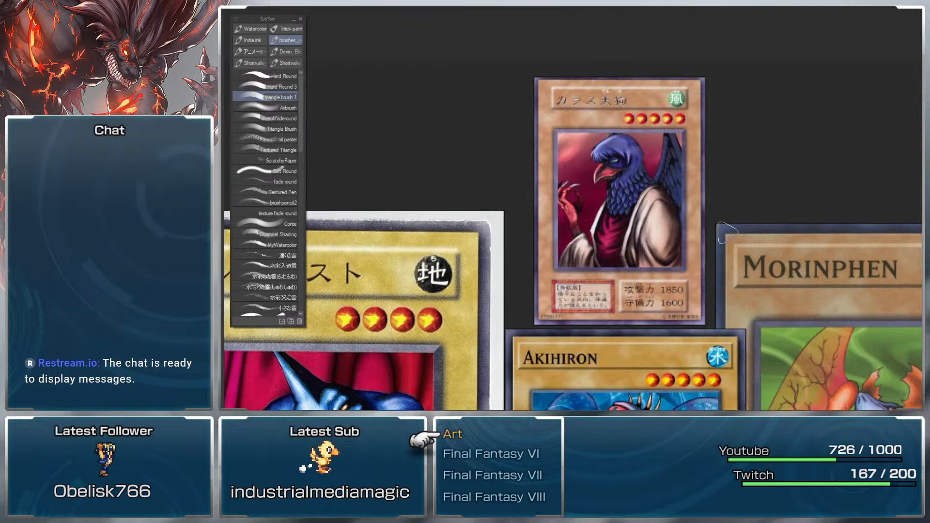
drag(784, 299, 744, 162)
drag(768, 276, 802, 108)
drag(810, 235, 903, 154)
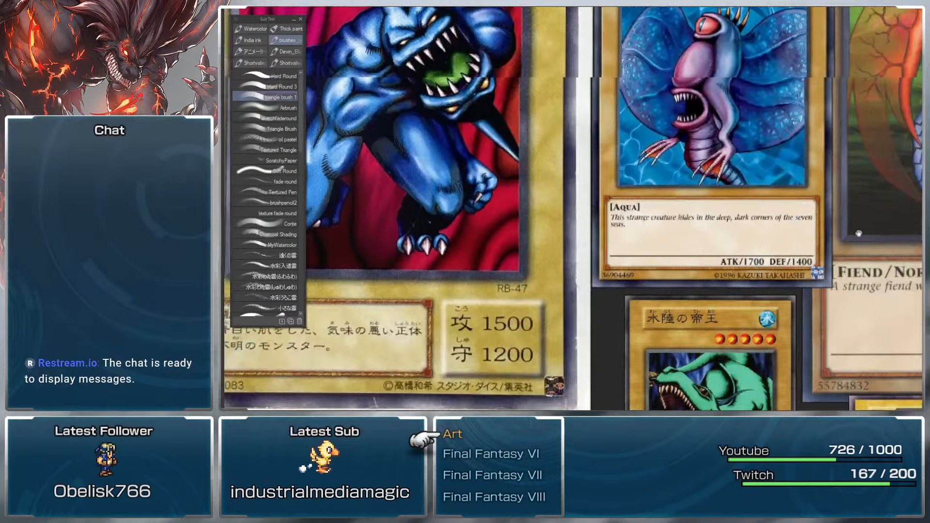
drag(858, 233, 902, 300)
Step: Examine the green beast, マキャノン and Machine King cards in the lower part of the collage
scroll(854, 227, down, 2)
drag(876, 267, 735, 130)
drag(840, 235, 762, 170)
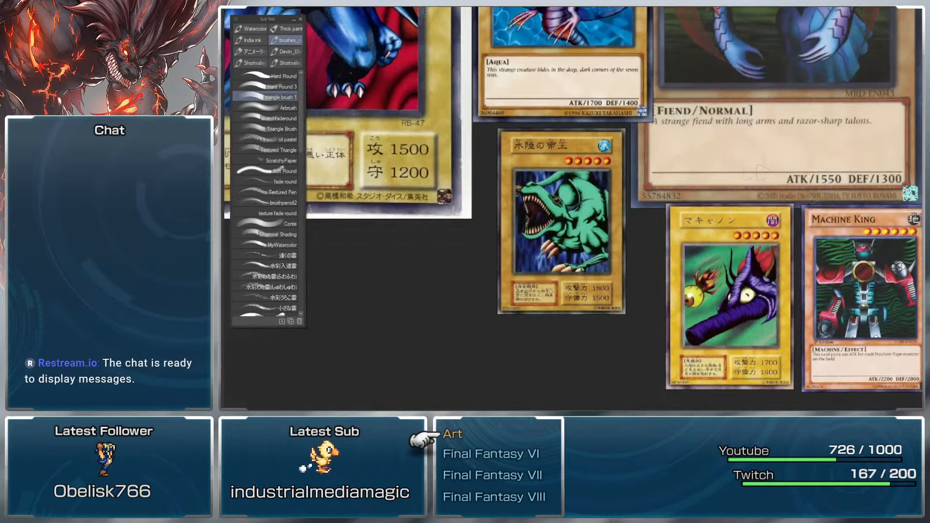
drag(835, 206, 827, 199)
mouse_move(838, 232)
mouse_down()
mouse_move(828, 197)
mouse_move(833, 203)
mouse_up()
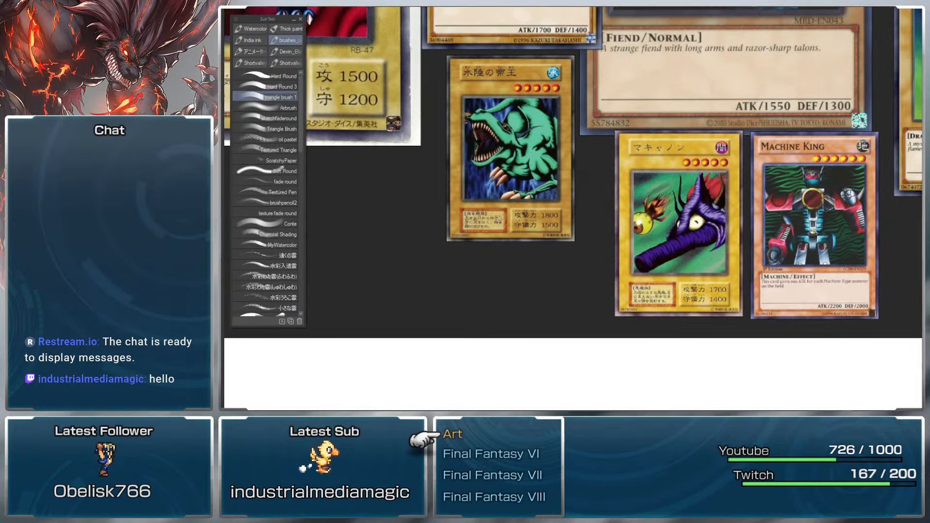
scroll(833, 207, up, 2)
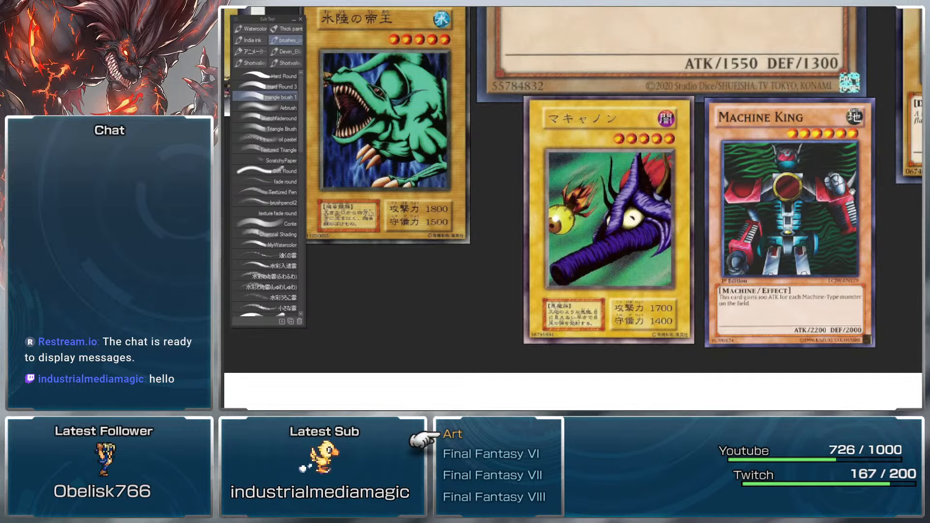
mouse_move(847, 203)
mouse_down()
mouse_move(861, 189)
mouse_move(771, 195)
mouse_up()
drag(872, 220, 785, 130)
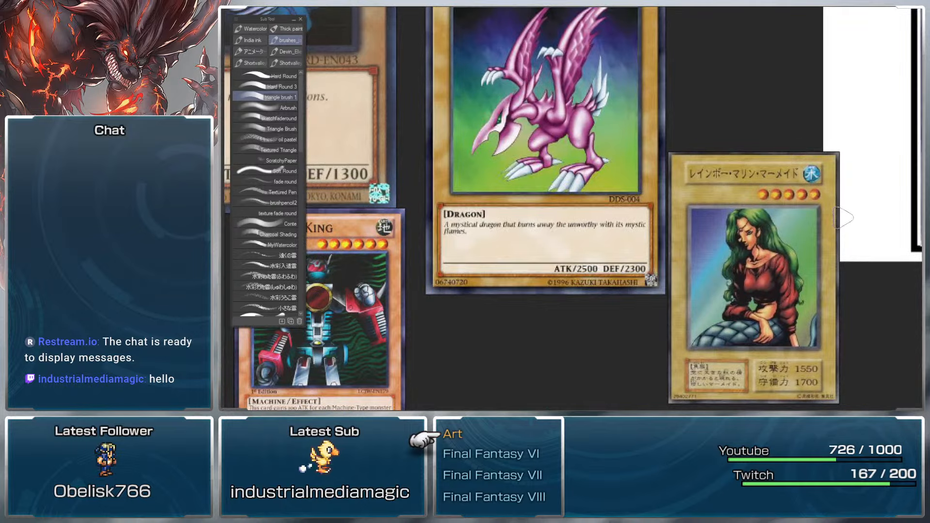
Step: Examine the シーホース horse card under the TATSUNOOTOSHIGO heading, including its title and artwork
mouse_move(830, 205)
mouse_down()
mouse_move(795, 170)
mouse_move(709, 258)
mouse_up()
mouse_move(868, 164)
mouse_down()
mouse_move(835, 176)
mouse_move(657, 298)
mouse_move(858, 172)
mouse_move(847, 199)
mouse_up()
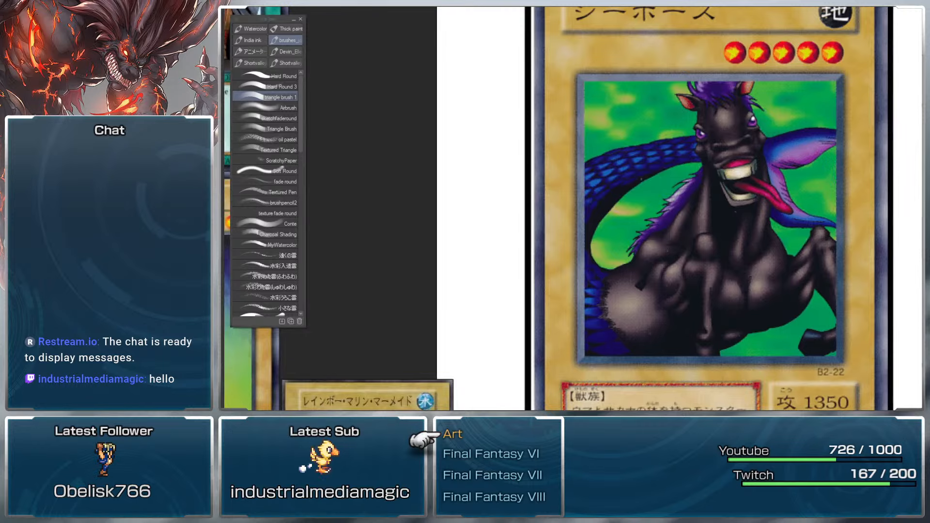
scroll(794, 94, down, 3)
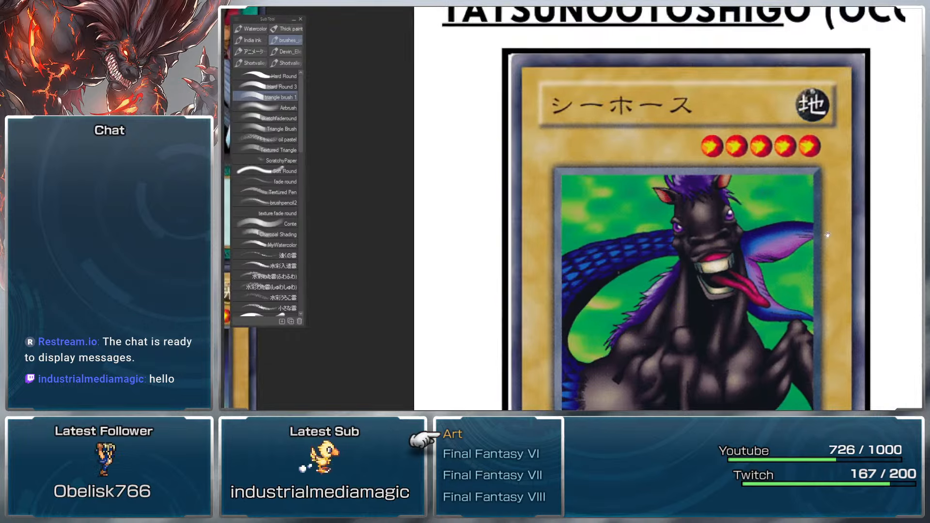
scroll(815, 225, up, 2)
scroll(820, 181, down, 5)
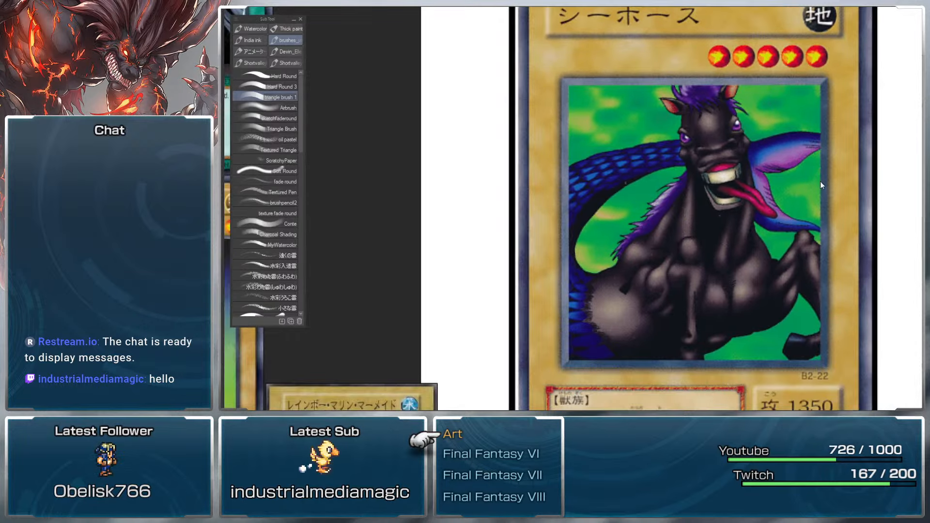
scroll(818, 187, up, 5)
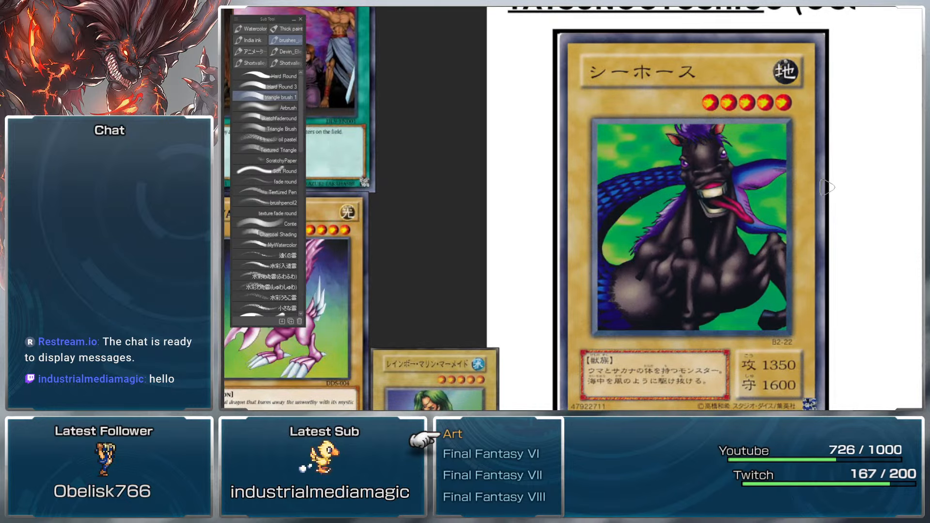
scroll(829, 185, down, 1)
scroll(579, 90, up, 1)
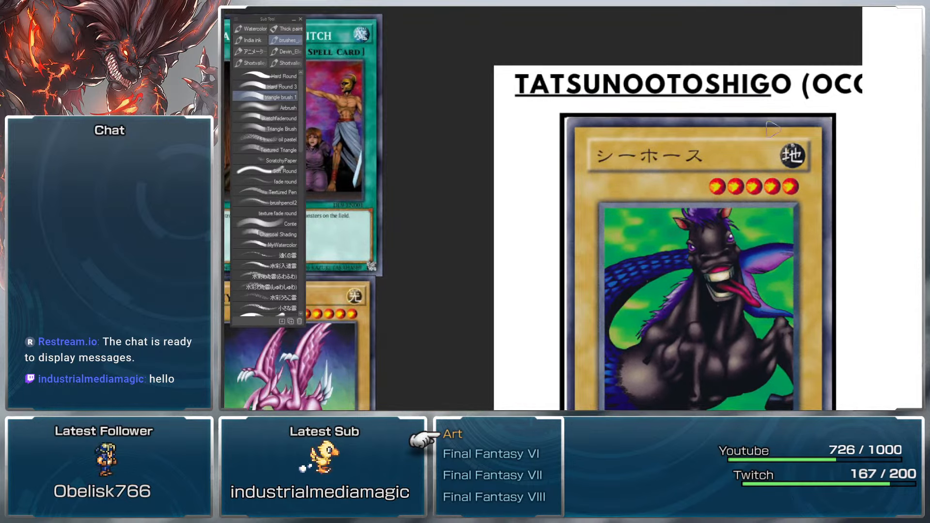
drag(778, 134, 784, 134)
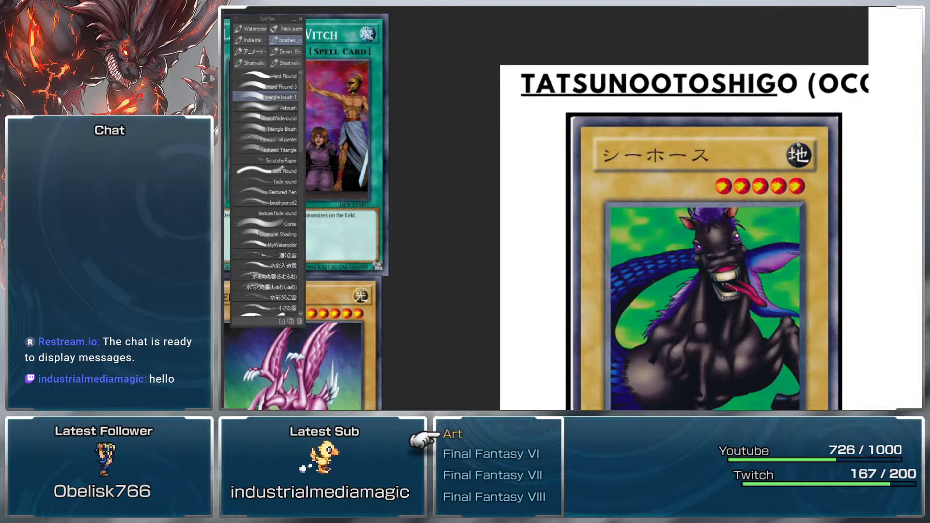
Step: Return across the collage to the ペイルビースト card and examine its artwork with the other reference cards hidden
drag(726, 293, 878, 207)
drag(591, 268, 809, 191)
drag(688, 259, 860, 178)
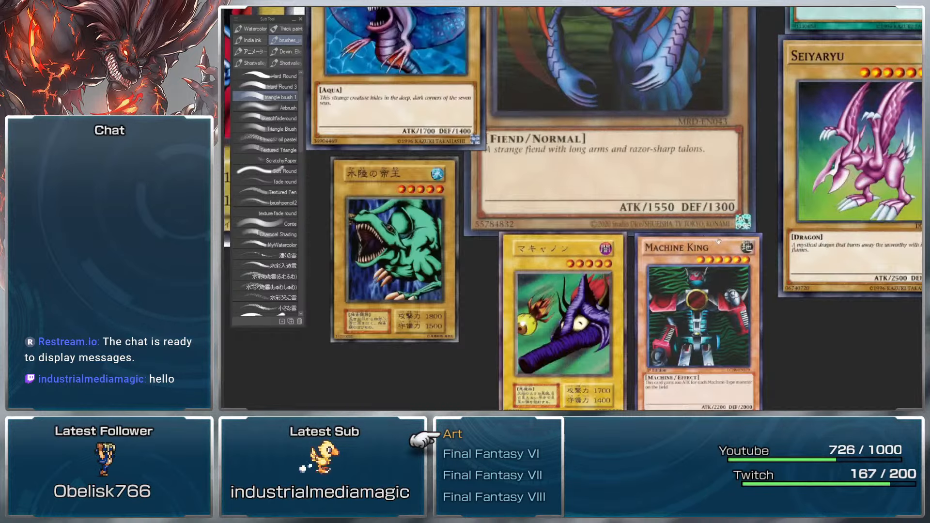
drag(605, 233, 823, 181)
drag(678, 145, 812, 177)
drag(783, 21, 814, 222)
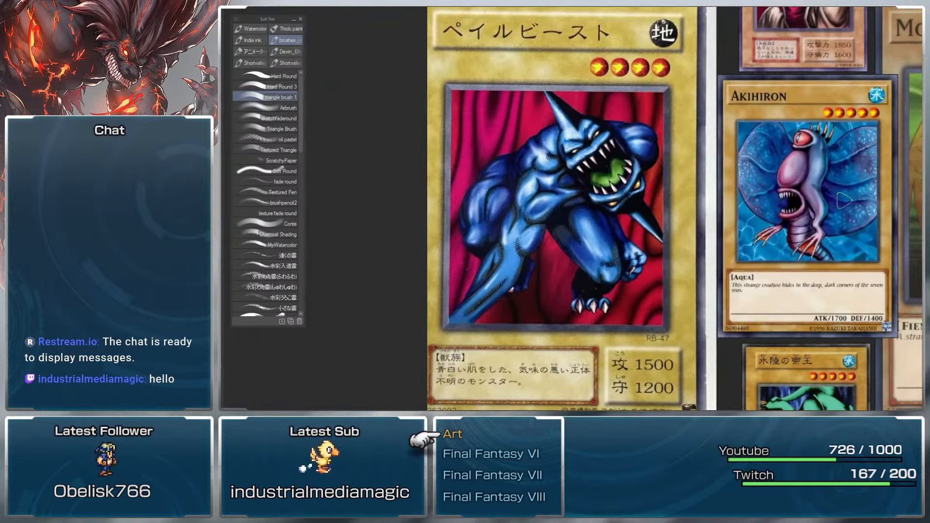
scroll(814, 222, up, 3)
scroll(793, 204, down, 1)
scroll(835, 163, down, 2)
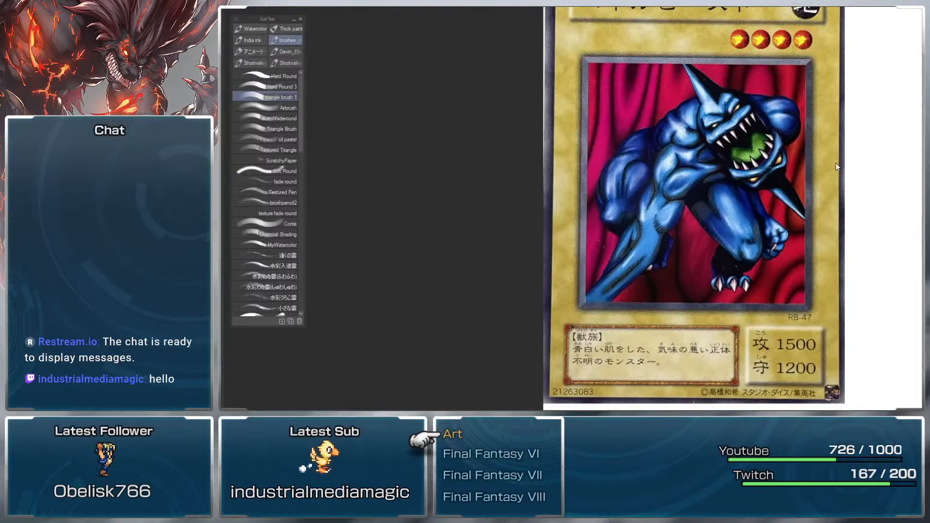
drag(837, 187, 801, 180)
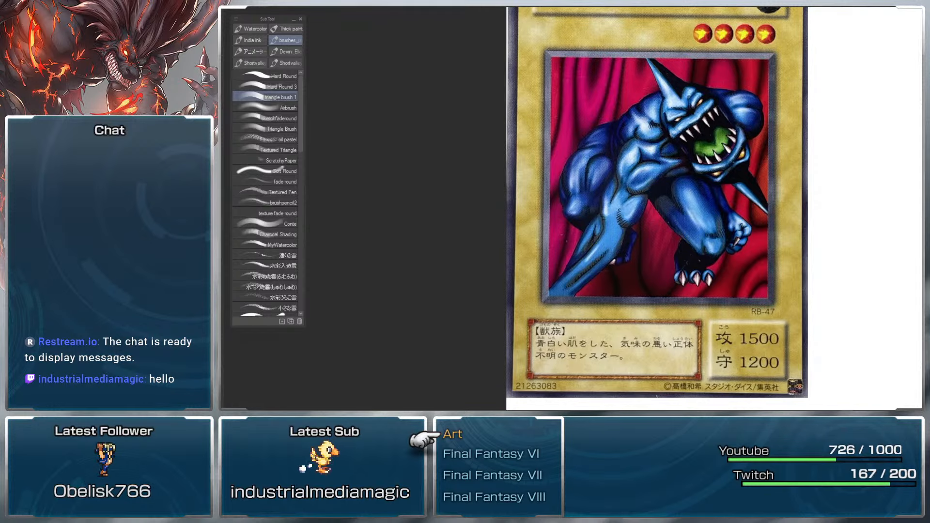
Step: Make the triangle brush two steps smaller and undo the test marks made over the blue beast
key(bracketleft)
key(bracketleft)
mouse_move(703, 170)
mouse_down()
mouse_move(794, 150)
mouse_move(852, 228)
mouse_up()
key(ctrl+z)
key(ctrl+z)
drag(724, 199, 773, 209)
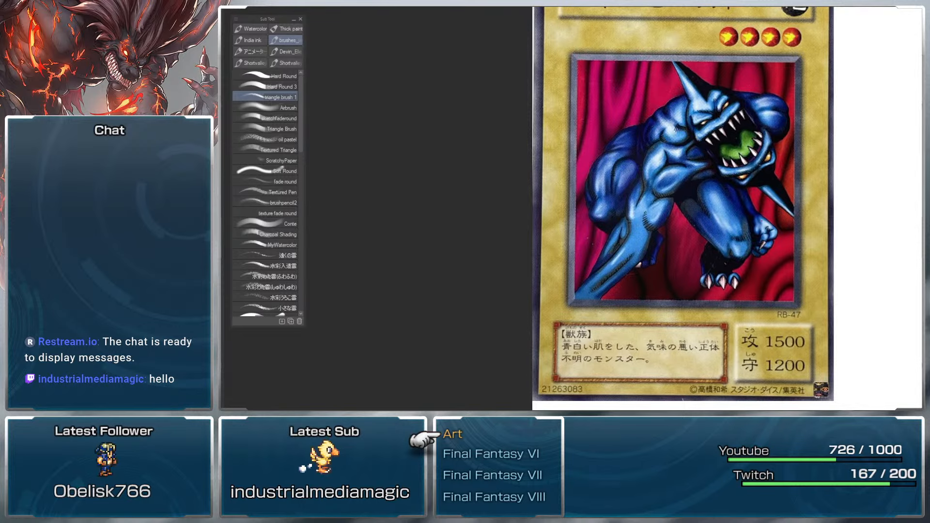
drag(773, 208, 779, 228)
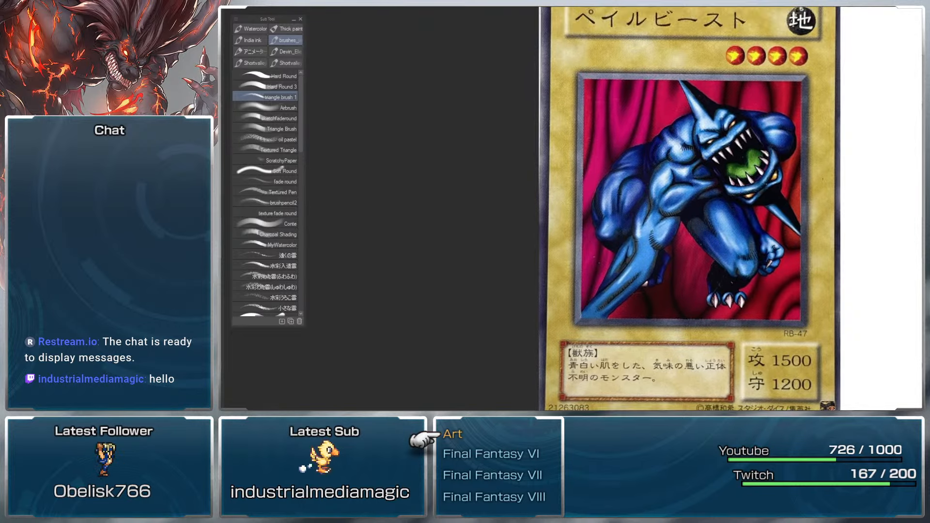
drag(815, 179, 814, 169)
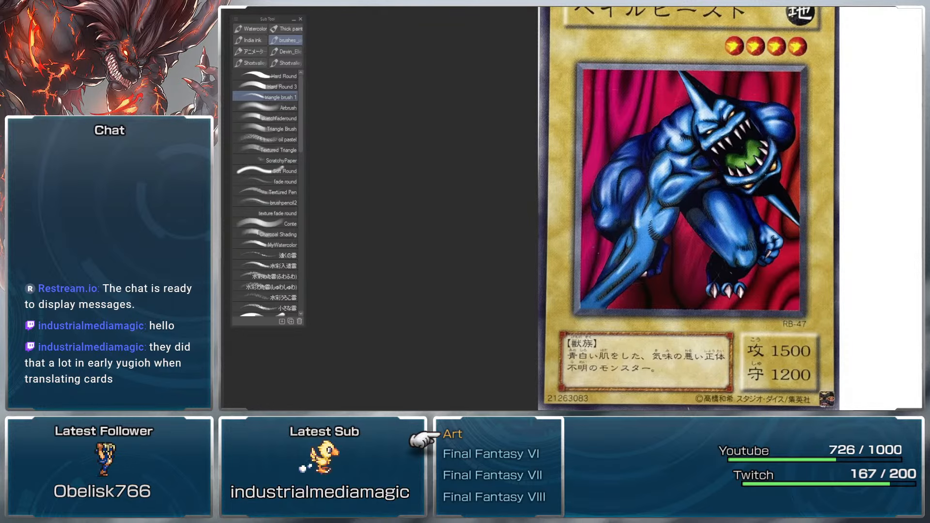
drag(866, 148, 820, 179)
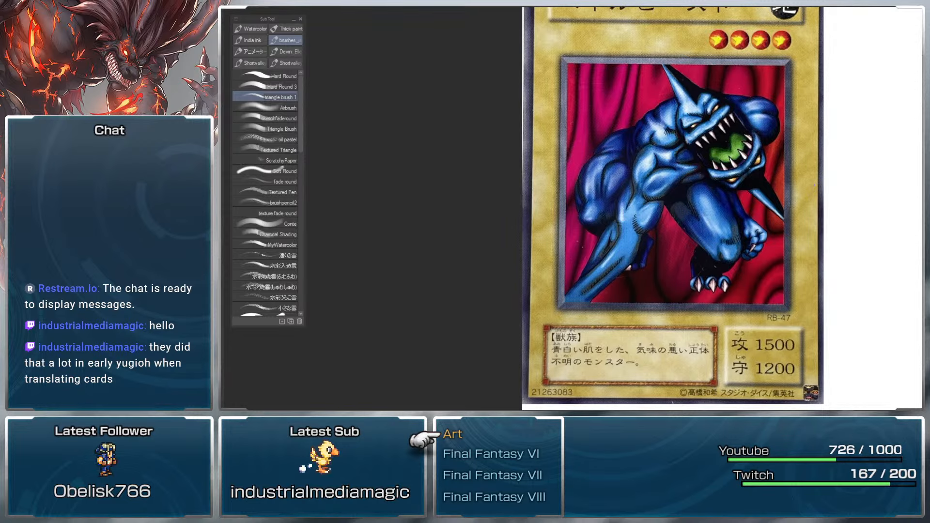
mouse_move(818, 179)
mouse_down()
mouse_move(813, 261)
mouse_move(829, 172)
mouse_up()
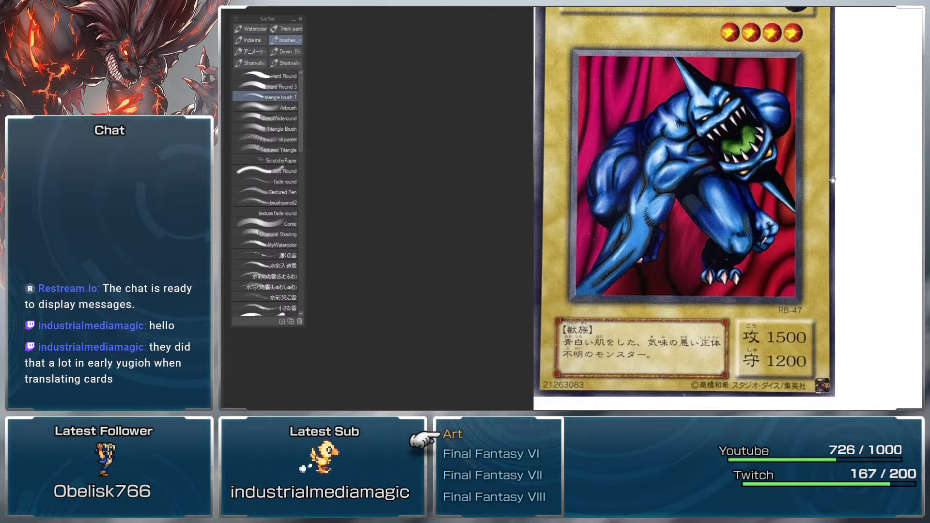
Step: Fade the Pale Beast card into a pale underlay suitable for sketching over
mouse_move(832, 180)
mouse_down()
mouse_move(827, 201)
mouse_move(825, 182)
mouse_up()
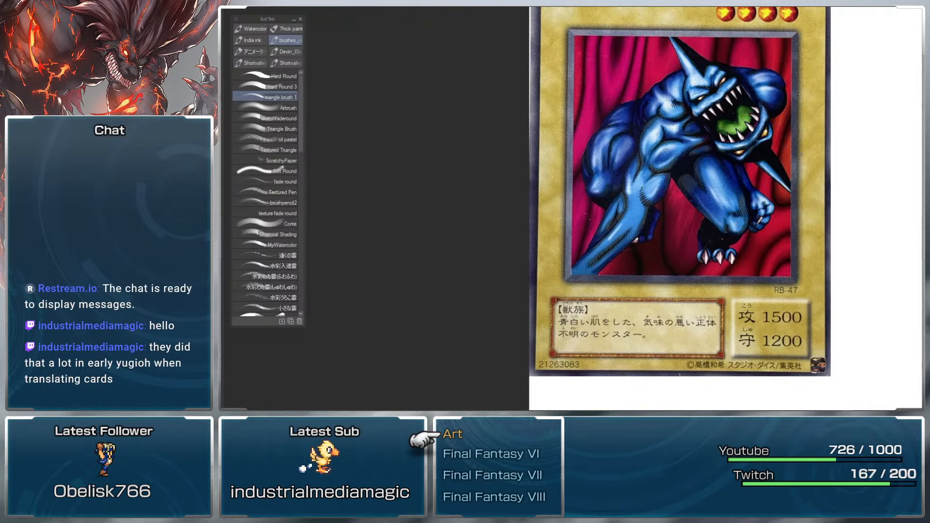
drag(769, 216, 789, 248)
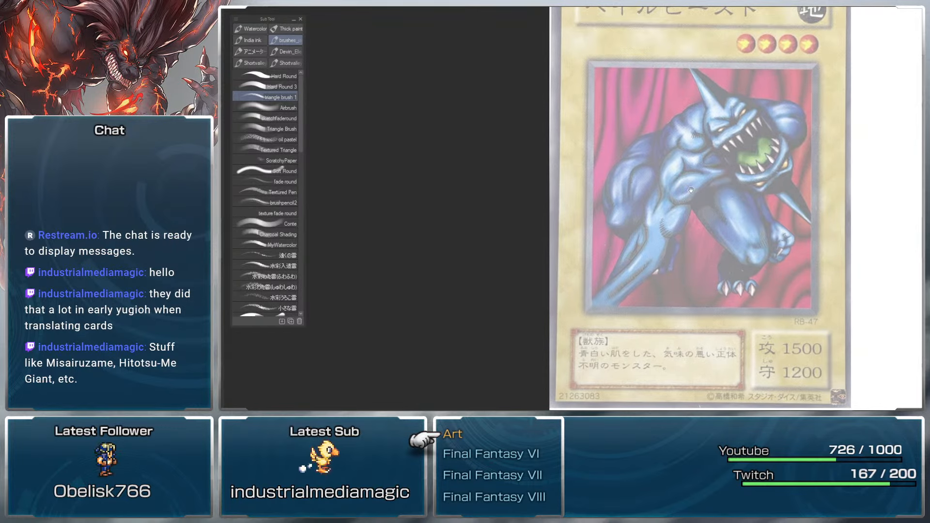
drag(690, 189, 700, 204)
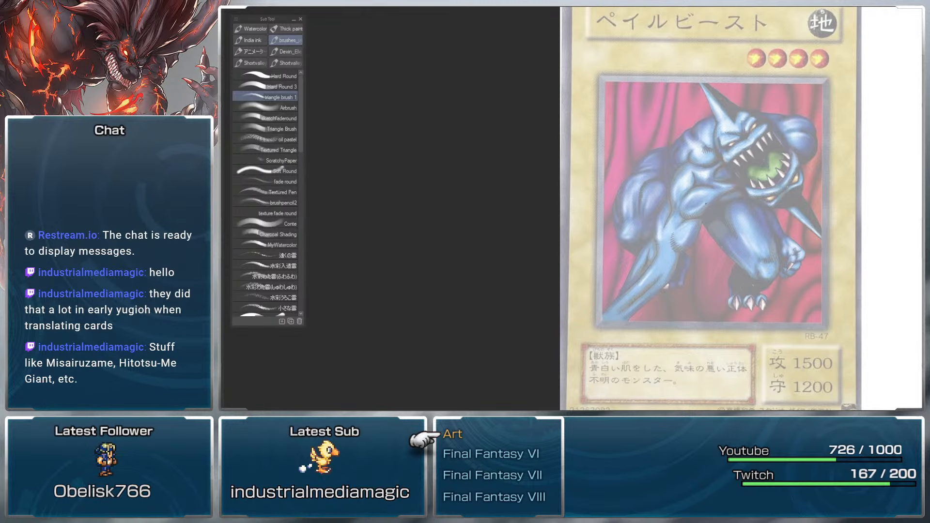
drag(769, 207, 776, 207)
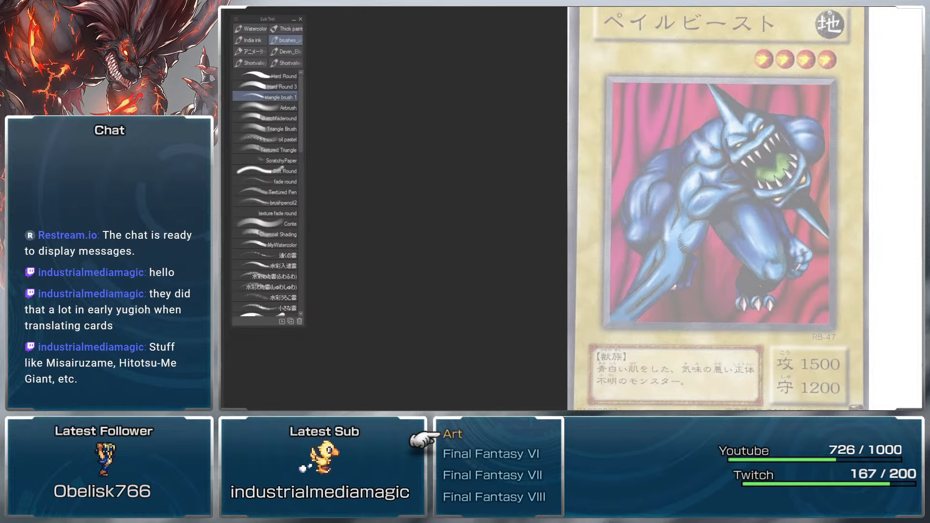
Step: Sketch the front shoulder, chest muscle and side of the neck in red over the card, undoing stray strokes
drag(678, 217, 698, 165)
mouse_move(710, 181)
mouse_down()
mouse_move(727, 166)
mouse_move(722, 182)
mouse_up()
key(ctrl+z)
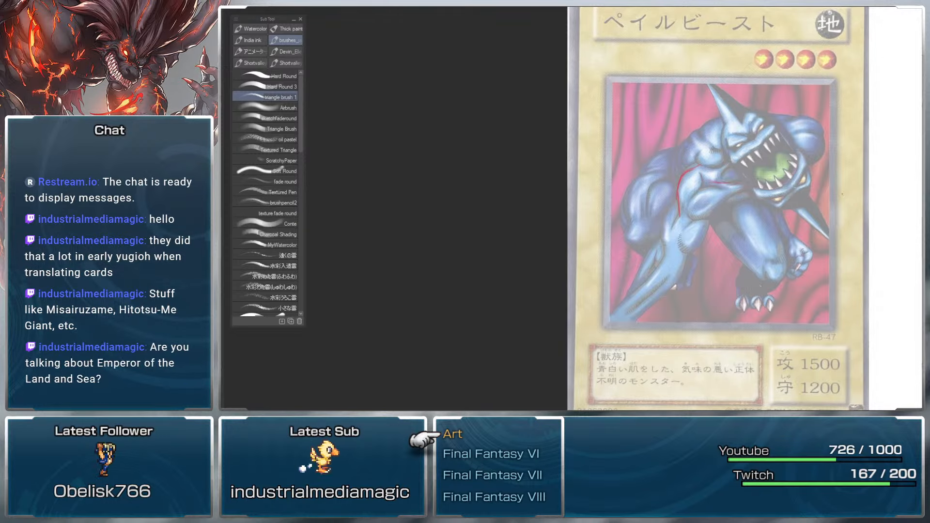
mouse_move(743, 116)
mouse_down()
mouse_move(740, 165)
mouse_move(794, 146)
mouse_up()
key(ctrl+z)
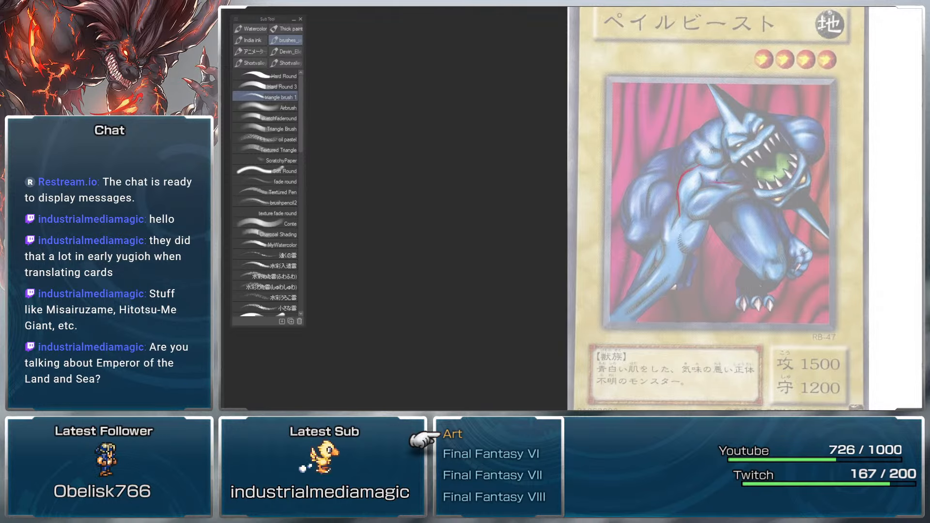
drag(721, 182, 739, 192)
mouse_move(723, 126)
mouse_down()
mouse_move(682, 173)
mouse_move(699, 163)
mouse_move(704, 137)
mouse_move(698, 168)
mouse_move(707, 137)
mouse_move(721, 184)
mouse_move(699, 178)
mouse_move(733, 201)
mouse_move(737, 148)
mouse_up()
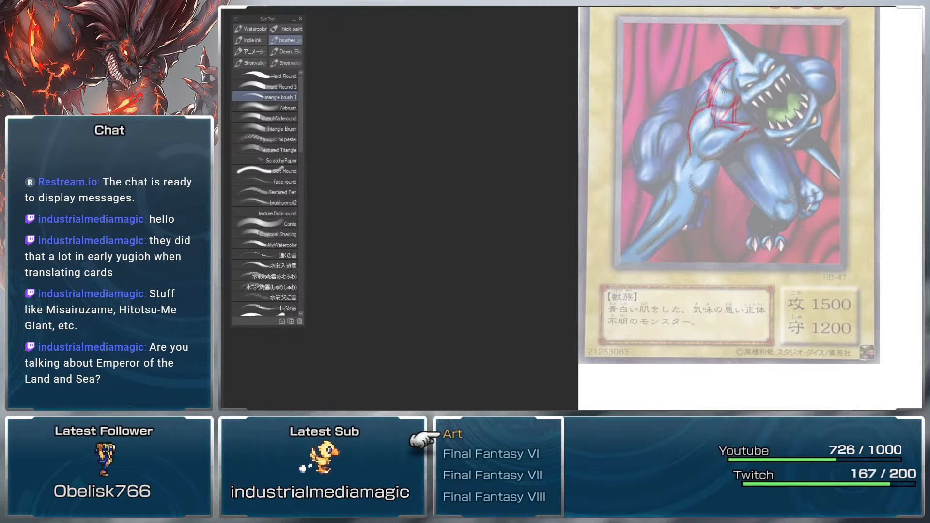
Step: Rough in the elbow curve, forearm and oversized claws of the planted front arm in red
drag(745, 194, 732, 212)
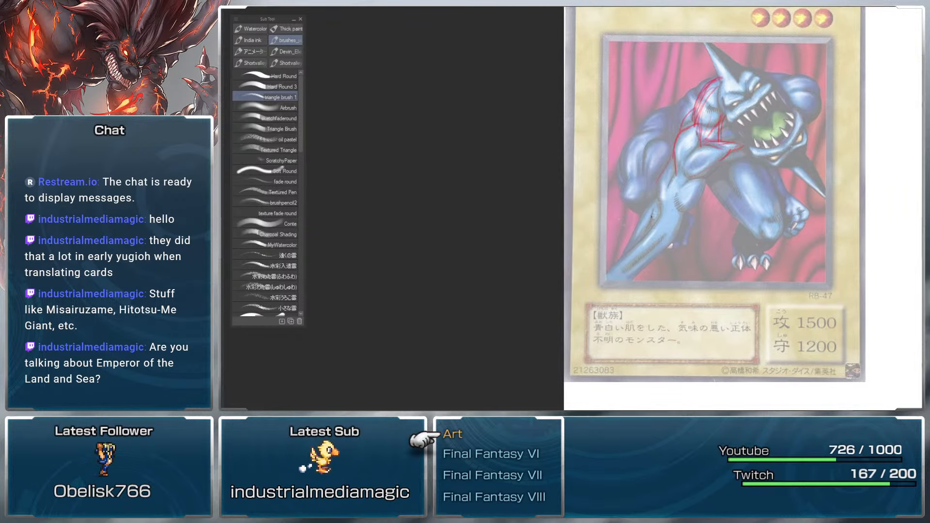
mouse_move(651, 206)
mouse_down()
mouse_move(686, 197)
mouse_move(674, 197)
mouse_up()
drag(642, 252, 625, 271)
drag(626, 262, 622, 279)
drag(628, 295, 666, 290)
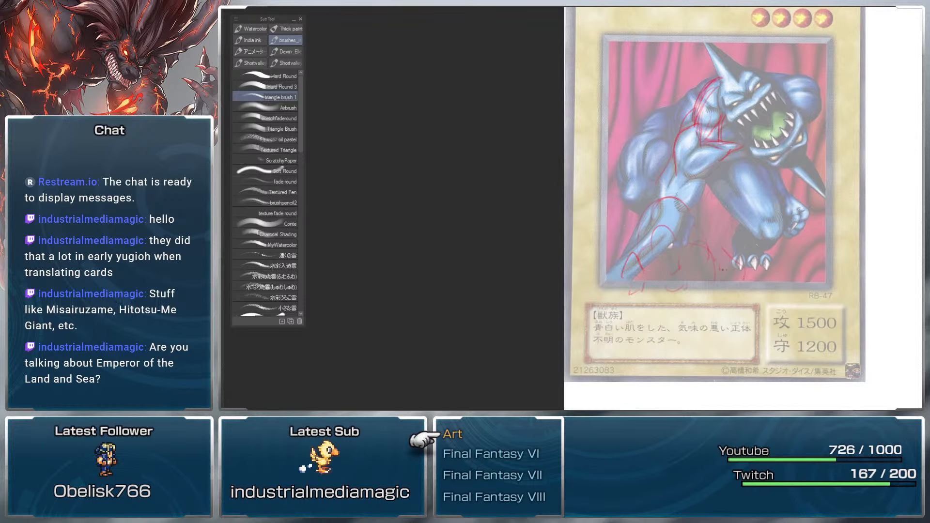
drag(619, 256, 592, 291)
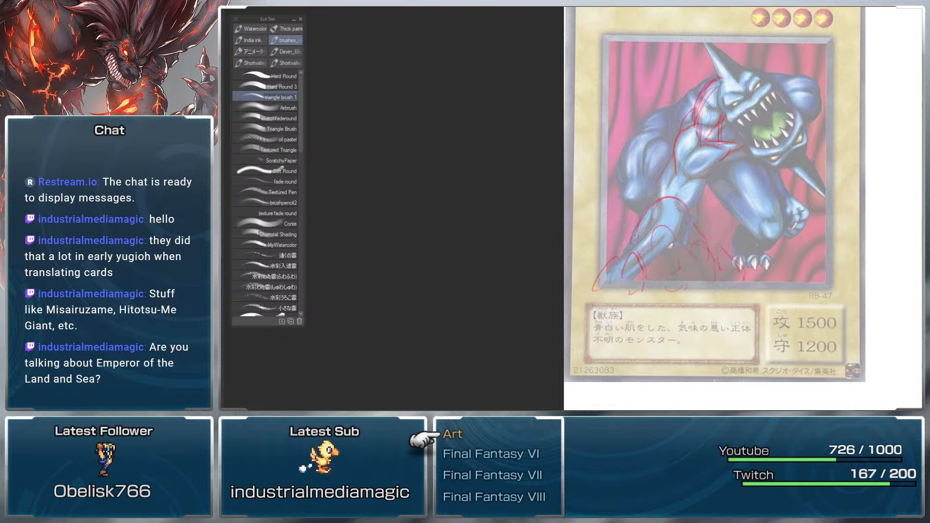
Step: Outline the front upper arm and join it to the elbow and inner forearm with red contour lines
drag(657, 200, 673, 147)
drag(718, 195, 724, 214)
scroll(724, 216, down, 1)
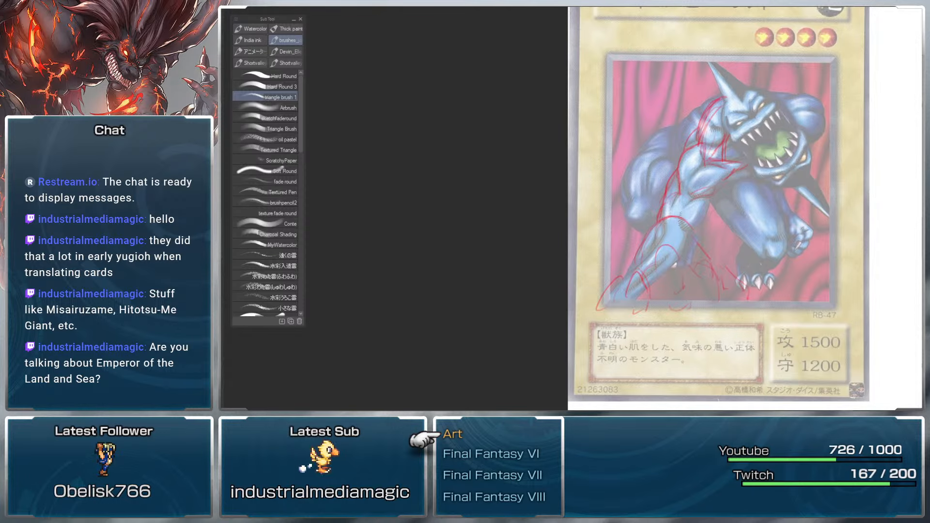
mouse_move(678, 225)
mouse_down()
mouse_move(679, 210)
mouse_move(653, 204)
mouse_move(705, 199)
mouse_move(704, 210)
mouse_up()
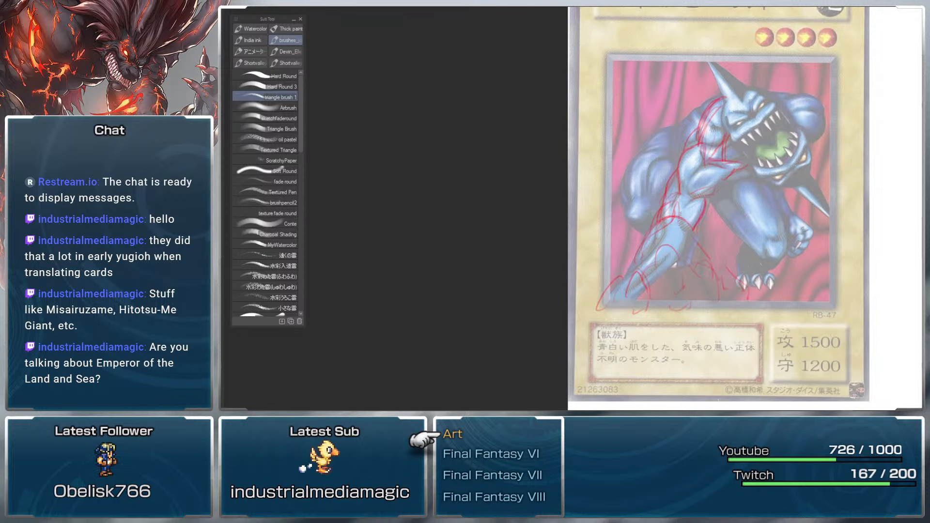
drag(686, 245, 698, 224)
drag(694, 260, 709, 235)
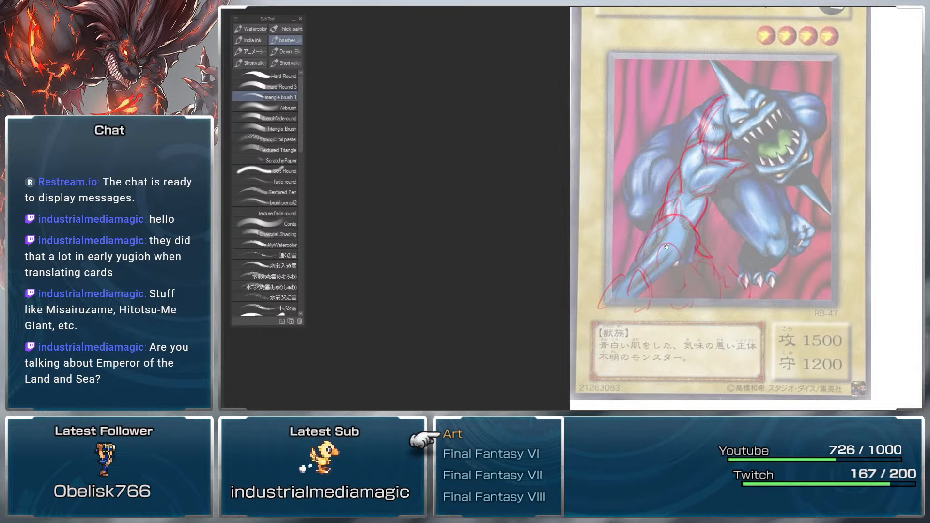
Step: Reinforce the outer forearm line and sketch the long clawed fingers of the planted hand
mouse_move(656, 249)
mouse_down()
mouse_move(666, 230)
mouse_move(644, 253)
mouse_move(659, 281)
mouse_move(617, 276)
mouse_move(605, 292)
mouse_up()
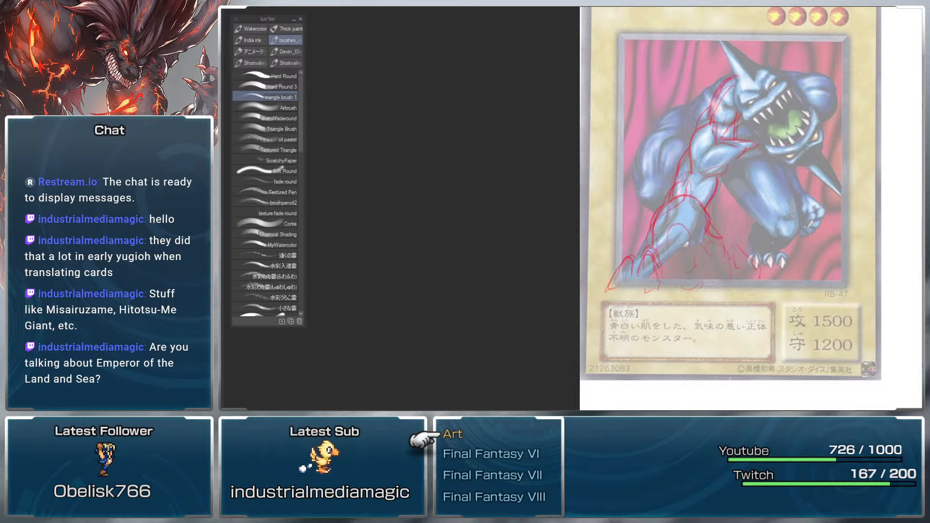
mouse_move(682, 239)
mouse_down()
mouse_move(674, 266)
mouse_move(683, 282)
mouse_up()
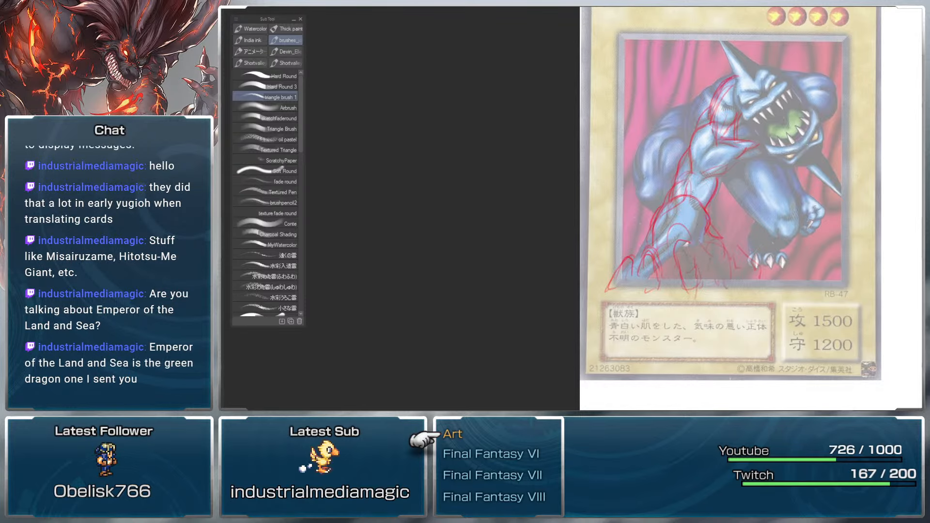
drag(757, 269, 770, 277)
drag(753, 212, 751, 219)
drag(691, 306, 677, 300)
drag(671, 263, 680, 294)
drag(726, 208, 713, 239)
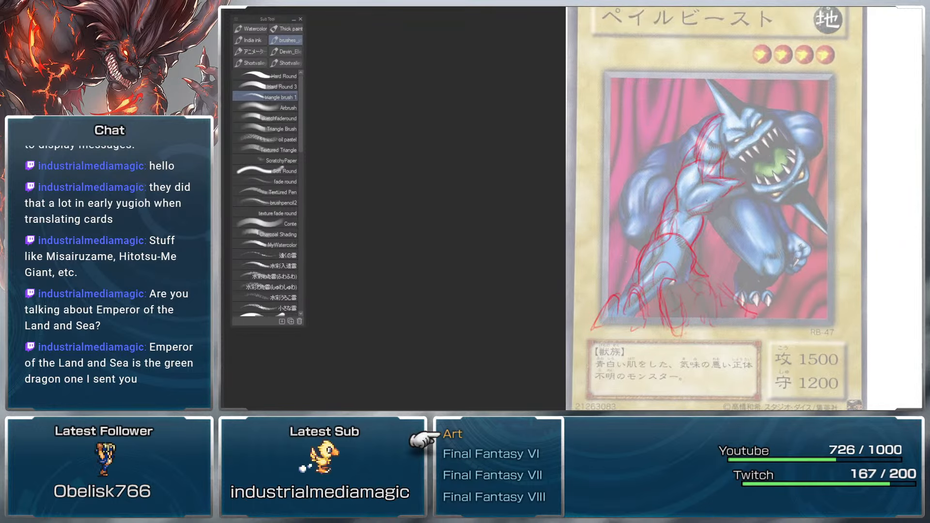
Step: Add red construction lines where the upper horn meets the beast's head and neck
drag(708, 203, 707, 206)
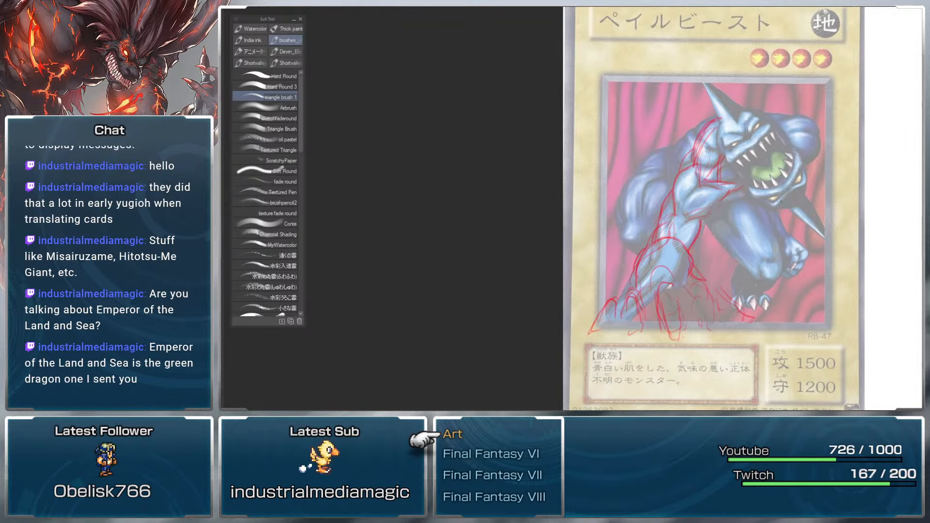
scroll(712, 208, down, 1)
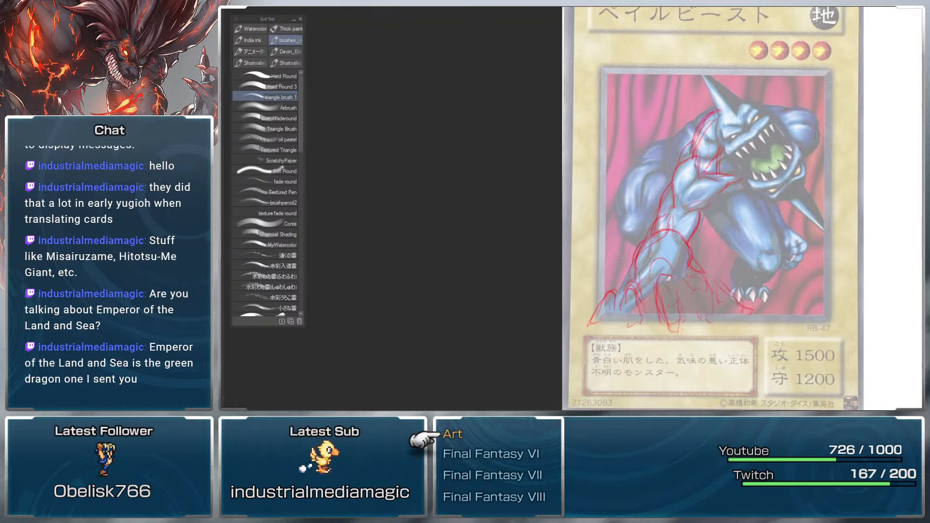
drag(740, 144, 718, 174)
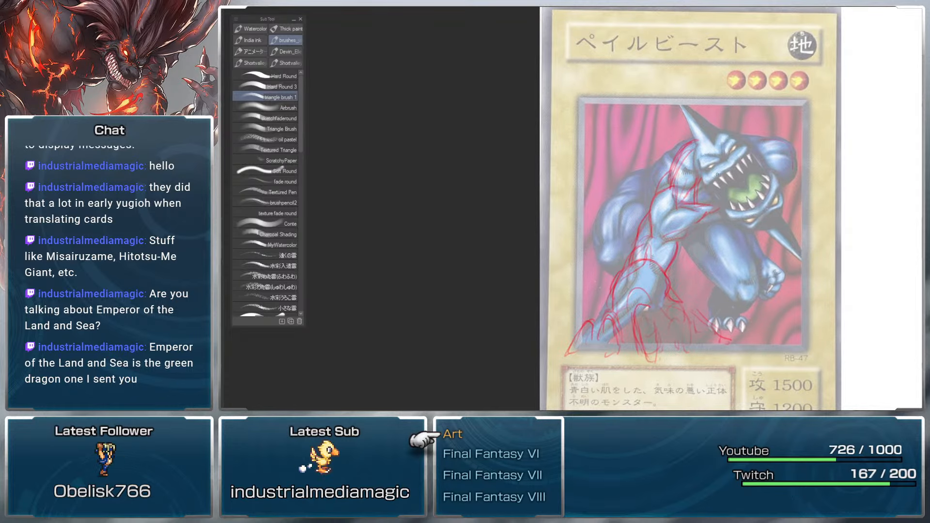
drag(694, 145, 690, 179)
mouse_move(699, 155)
mouse_down()
mouse_move(692, 177)
mouse_move(712, 156)
mouse_move(692, 155)
mouse_move(691, 145)
mouse_up()
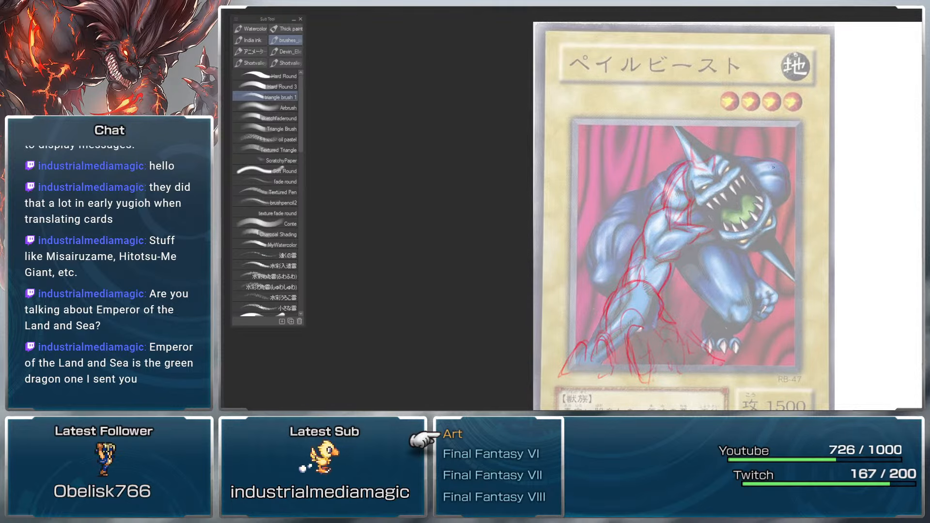
Step: Sketch the curved outline of the beast's back and bulging rear shoulder behind the front arm
drag(777, 163, 778, 126)
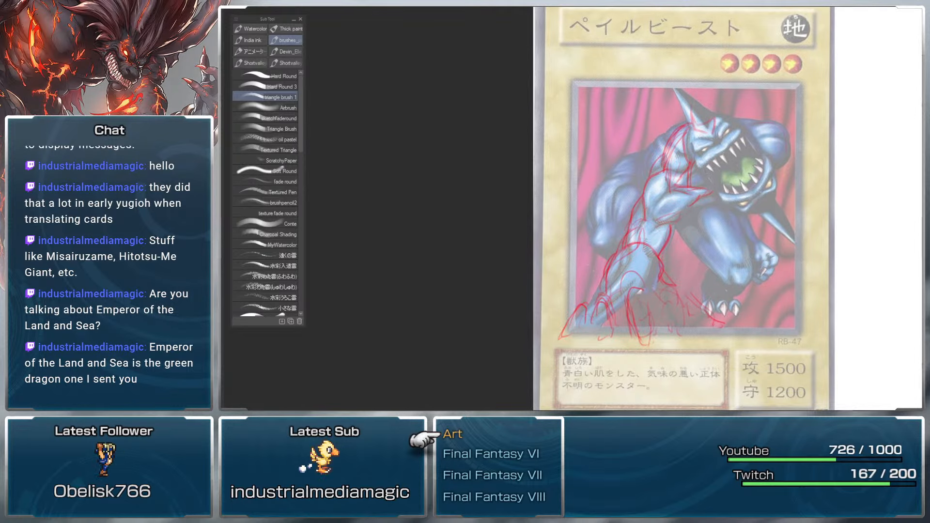
mouse_move(696, 168)
mouse_down()
mouse_move(740, 229)
mouse_move(777, 151)
mouse_up()
mouse_move(868, 188)
mouse_down()
mouse_move(783, 170)
mouse_move(843, 203)
mouse_up()
mouse_move(599, 212)
mouse_down()
mouse_move(566, 231)
mouse_move(608, 212)
mouse_move(569, 258)
mouse_move(589, 243)
mouse_move(591, 289)
mouse_up()
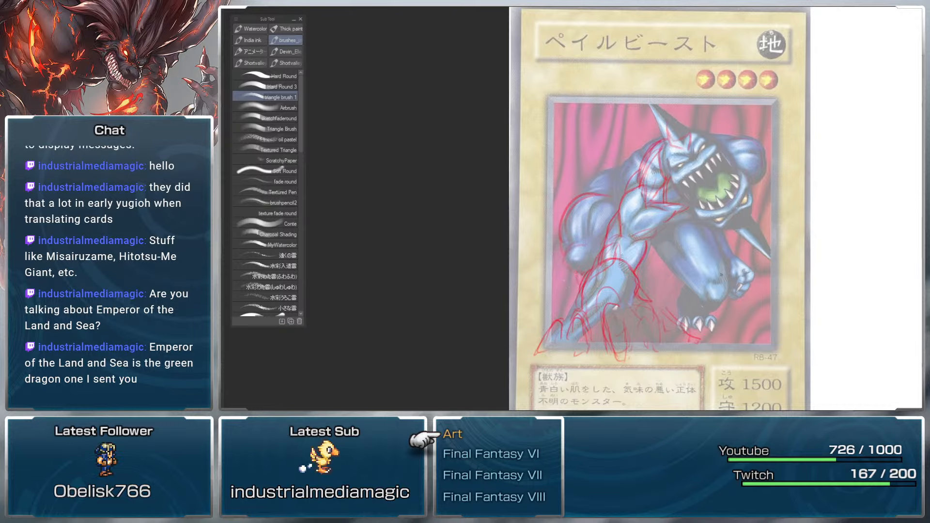
Step: Rough in the bent leg with its thigh, rounded knee, shin and clawed foot in red
drag(653, 244, 682, 286)
drag(714, 233, 720, 296)
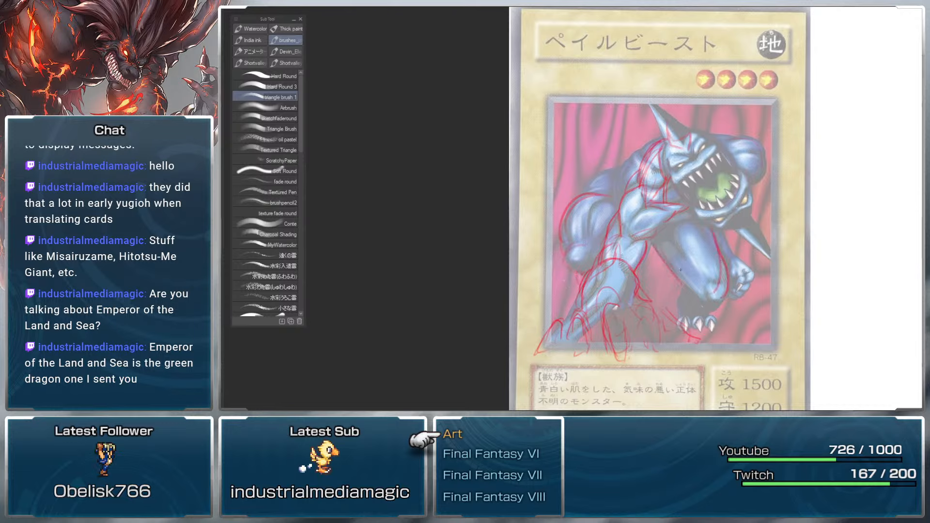
mouse_move(680, 270)
mouse_down()
mouse_move(712, 244)
mouse_move(699, 296)
mouse_move(678, 283)
mouse_move(697, 305)
mouse_move(670, 308)
mouse_move(688, 342)
mouse_up()
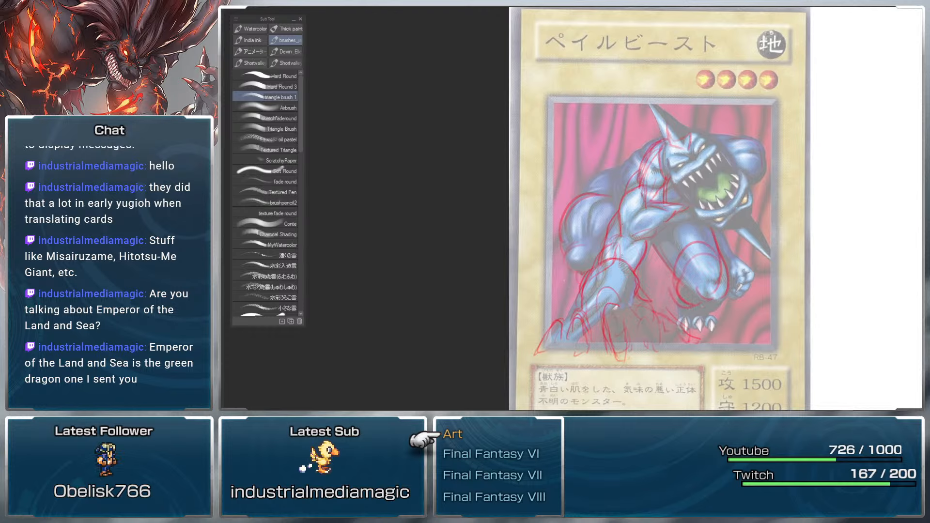
drag(693, 295, 678, 297)
mouse_move(655, 249)
mouse_down()
mouse_move(725, 294)
mouse_move(739, 265)
mouse_move(724, 298)
mouse_up()
drag(737, 259, 724, 294)
mouse_move(683, 272)
mouse_down()
mouse_move(686, 320)
mouse_move(734, 319)
mouse_move(715, 297)
mouse_move(683, 324)
mouse_move(721, 324)
mouse_up()
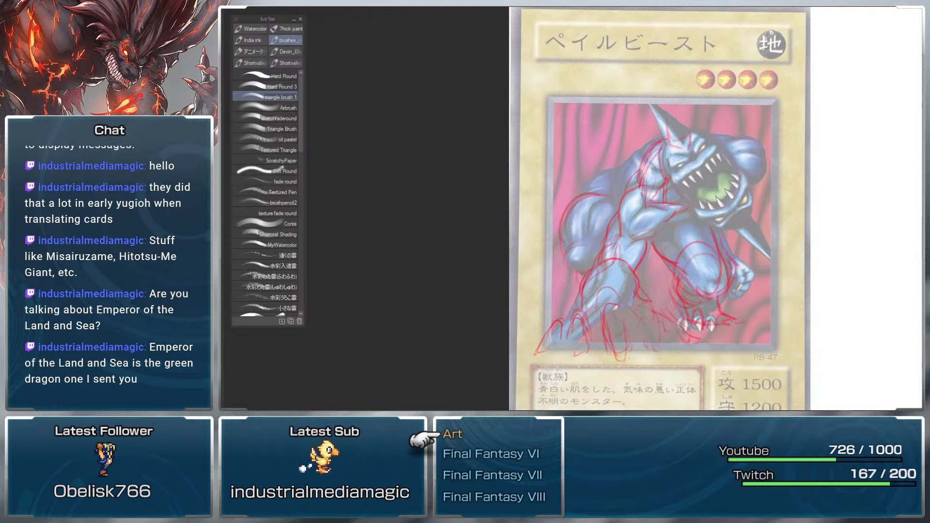
Step: Add red muscle lines across the chest, front shoulder and upper back
drag(734, 246, 731, 260)
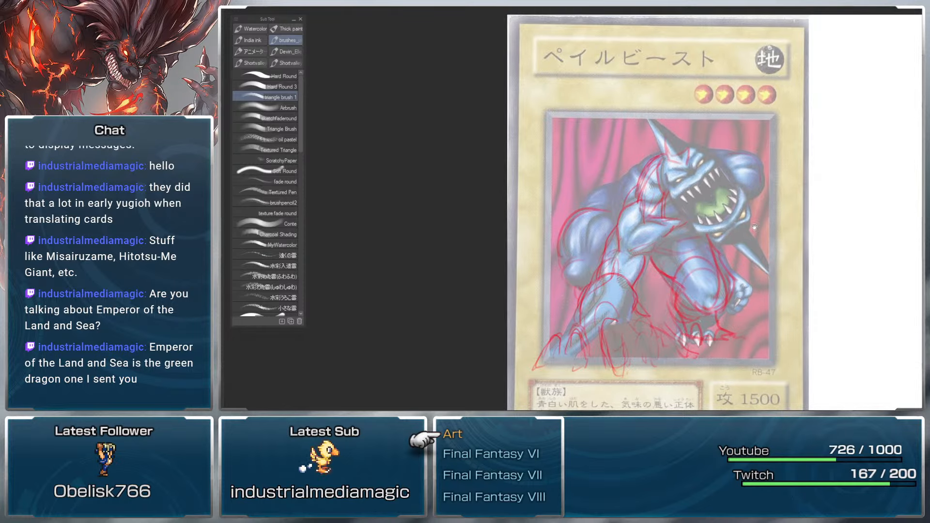
drag(667, 234, 691, 239)
mouse_move(638, 219)
mouse_down()
mouse_move(660, 175)
mouse_move(640, 235)
mouse_up()
mouse_move(727, 229)
mouse_down()
mouse_move(700, 245)
mouse_move(718, 247)
mouse_move(715, 226)
mouse_up()
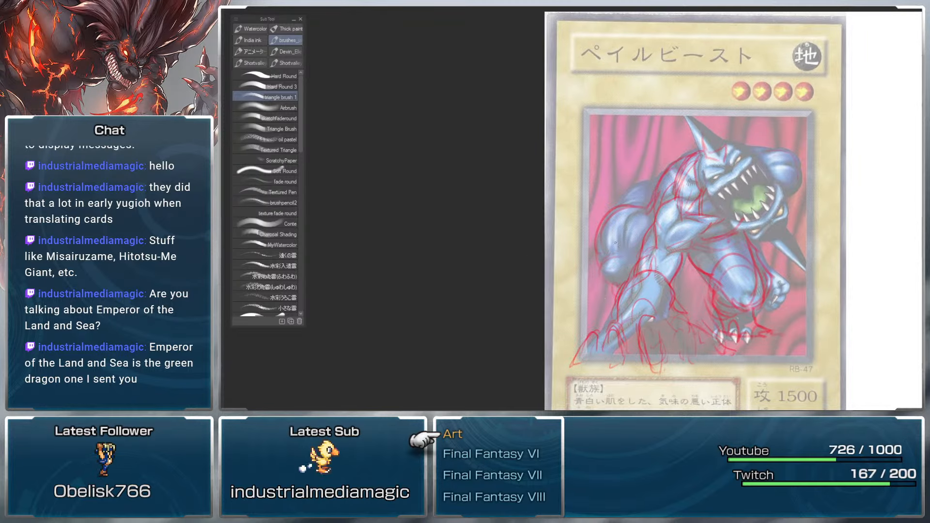
mouse_move(675, 196)
mouse_down()
mouse_move(710, 193)
mouse_move(657, 194)
mouse_move(699, 166)
mouse_up()
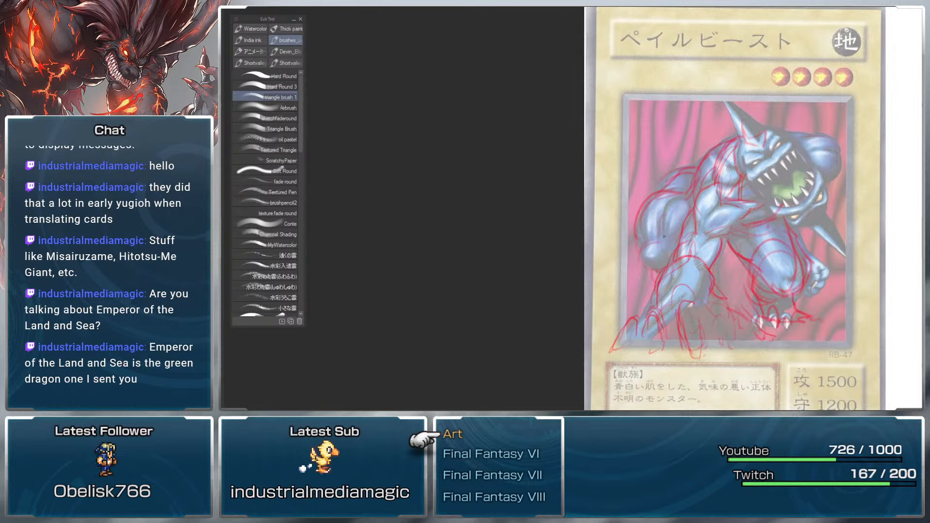
Step: Strengthen the thigh, knee and shin contours of the bent leg with additional red strokes
drag(800, 212, 794, 201)
mouse_move(751, 248)
mouse_down()
mouse_move(748, 267)
mouse_move(774, 214)
mouse_up()
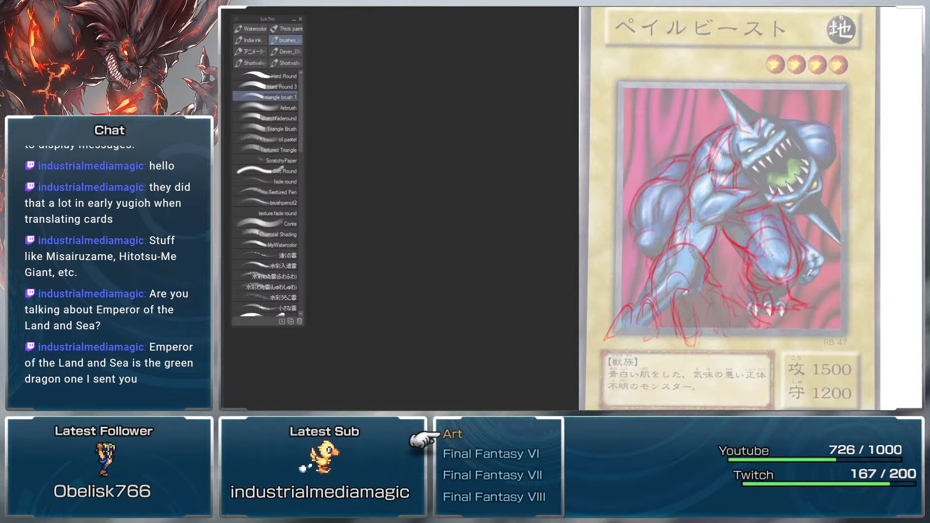
drag(796, 267, 777, 290)
drag(797, 251, 793, 280)
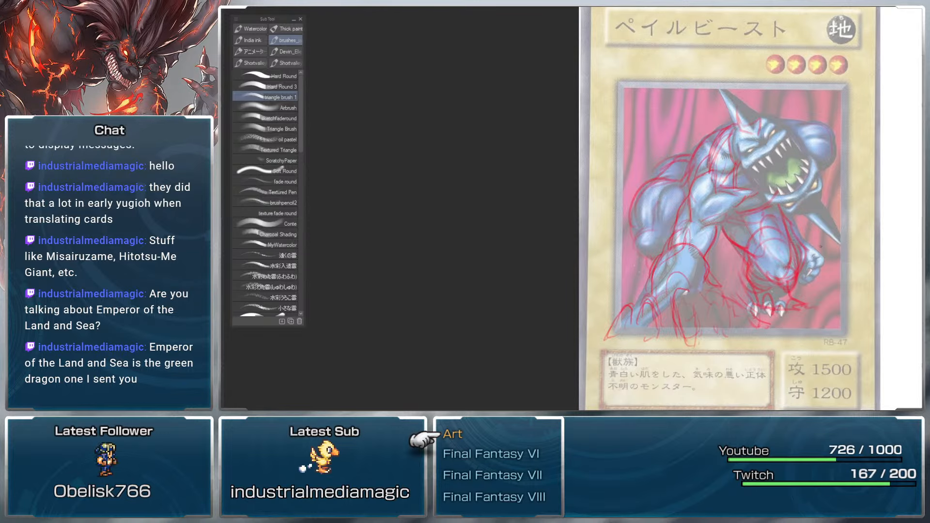
Step: Sketch red guide lines over the beast's face around the brow, eye and open mouth
drag(820, 247, 796, 259)
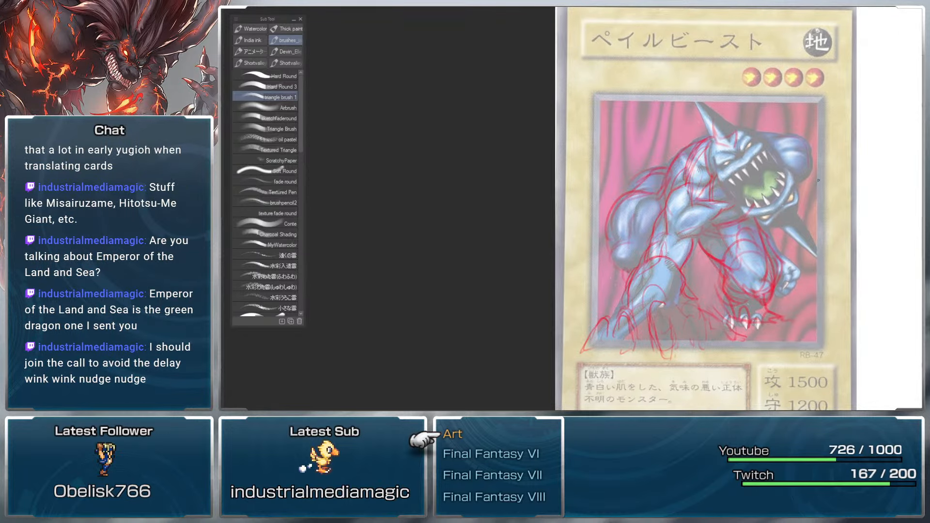
mouse_move(819, 206)
mouse_down()
mouse_move(843, 160)
mouse_move(830, 211)
mouse_move(819, 213)
mouse_move(801, 187)
mouse_move(807, 198)
mouse_up()
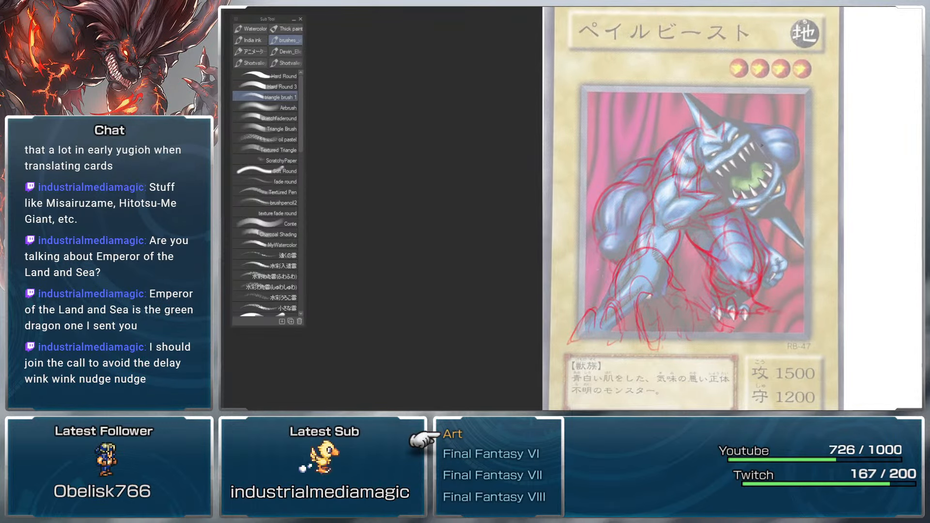
mouse_move(761, 146)
mouse_down()
mouse_move(767, 174)
mouse_move(750, 217)
mouse_up()
drag(722, 168, 751, 168)
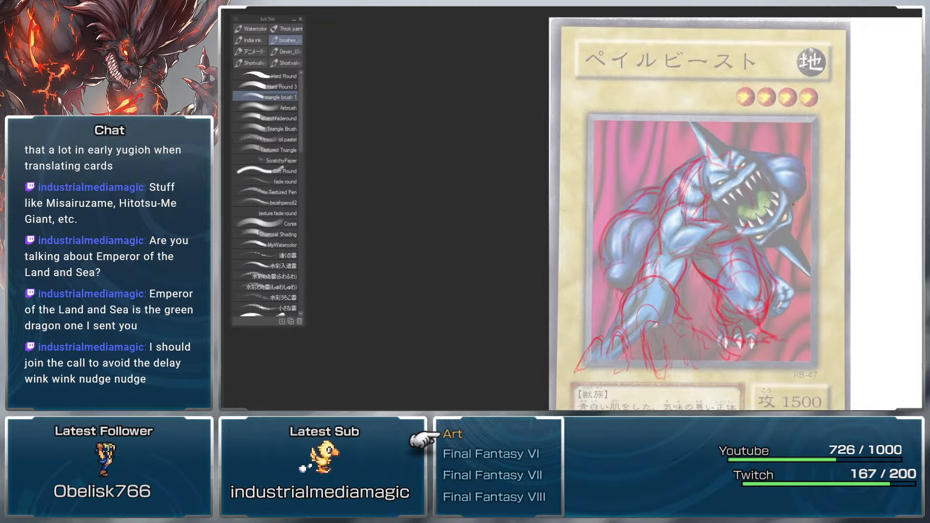
Step: Rough in the far clenched hand beside the bent knee with red strokes
scroll(792, 205, down, 2)
drag(783, 222, 811, 276)
drag(781, 199, 773, 218)
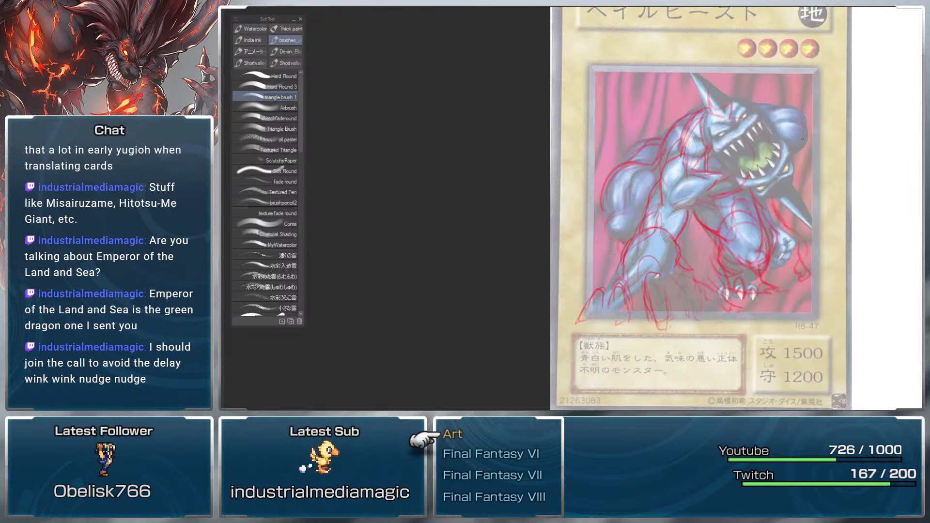
drag(725, 157, 728, 168)
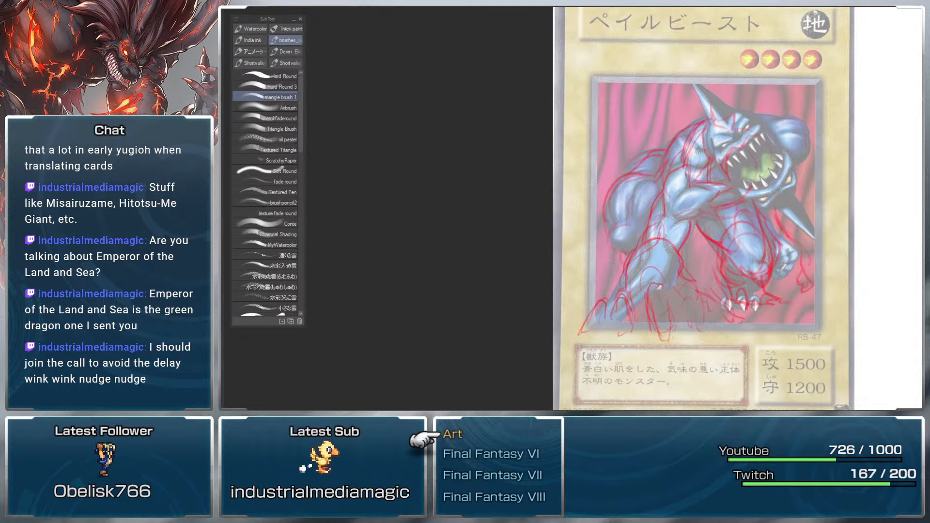
Step: Outline the beast's horn in red and sketch the crown of the head, brow and upper eye
drag(707, 108, 715, 123)
mouse_move(694, 84)
mouse_down()
mouse_move(713, 121)
mouse_move(704, 100)
mouse_move(712, 115)
mouse_move(724, 106)
mouse_move(727, 119)
mouse_up()
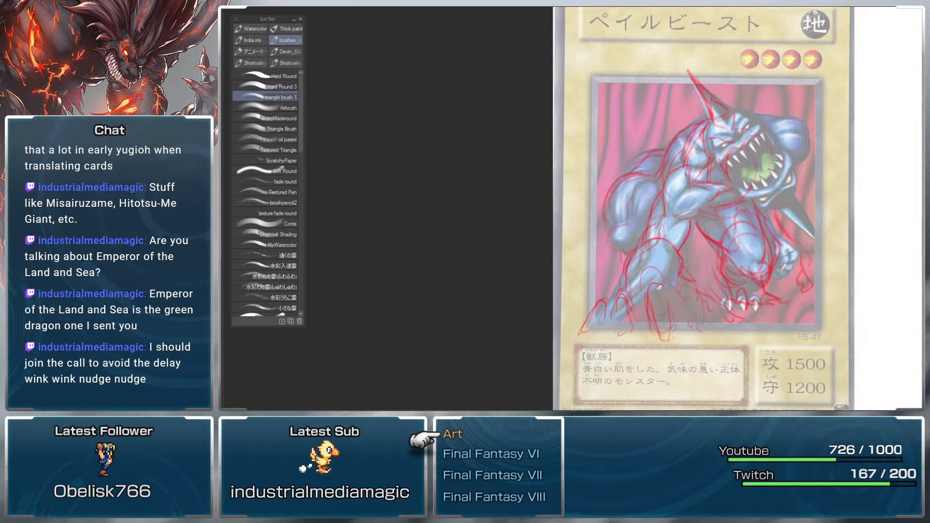
mouse_move(716, 145)
mouse_down()
mouse_move(744, 137)
mouse_move(748, 115)
mouse_move(752, 127)
mouse_move(732, 102)
mouse_up()
drag(782, 123, 754, 151)
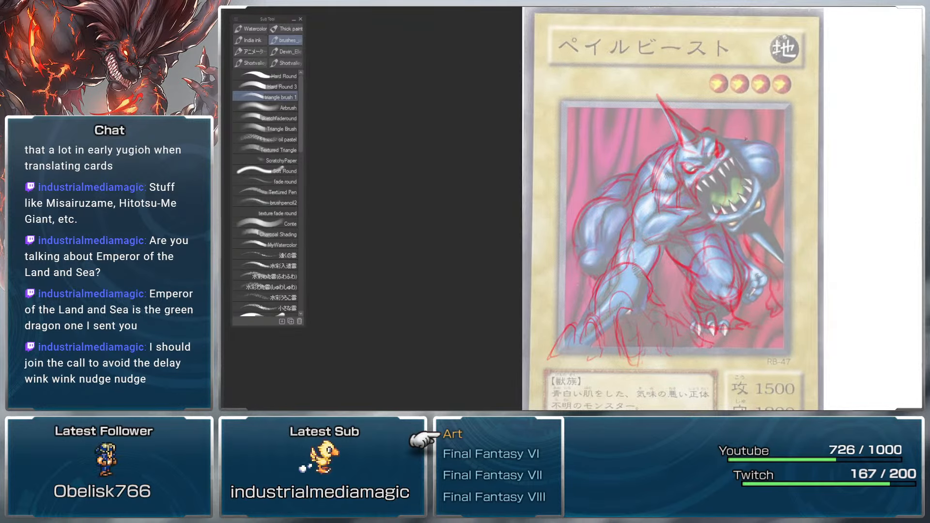
drag(709, 130, 728, 139)
Step: Lasso the inside of the beast's open mouth and sketch red lines along the mouth's far rim
drag(744, 156, 741, 175)
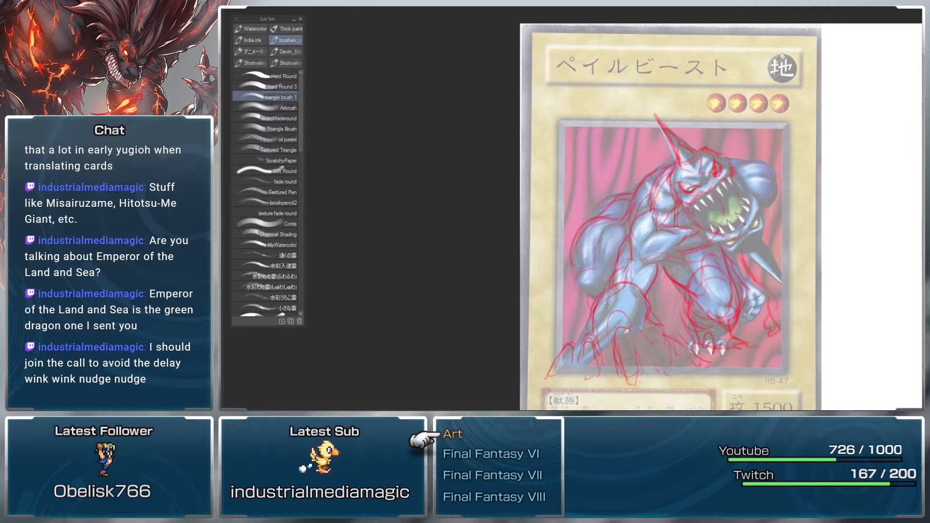
key(m)
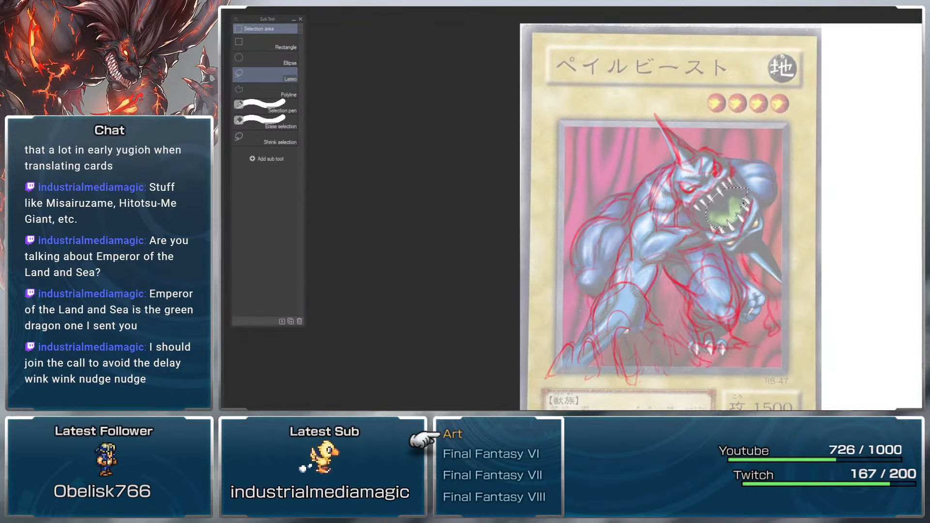
key(b)
drag(748, 202, 738, 187)
Step: Rough in the far arm from shoulder to fingers in red, reaching down past the card artwork's edge to the ground
mouse_move(710, 145)
mouse_down()
mouse_move(720, 137)
mouse_move(772, 161)
mouse_move(771, 211)
mouse_move(790, 212)
mouse_move(799, 246)
mouse_up()
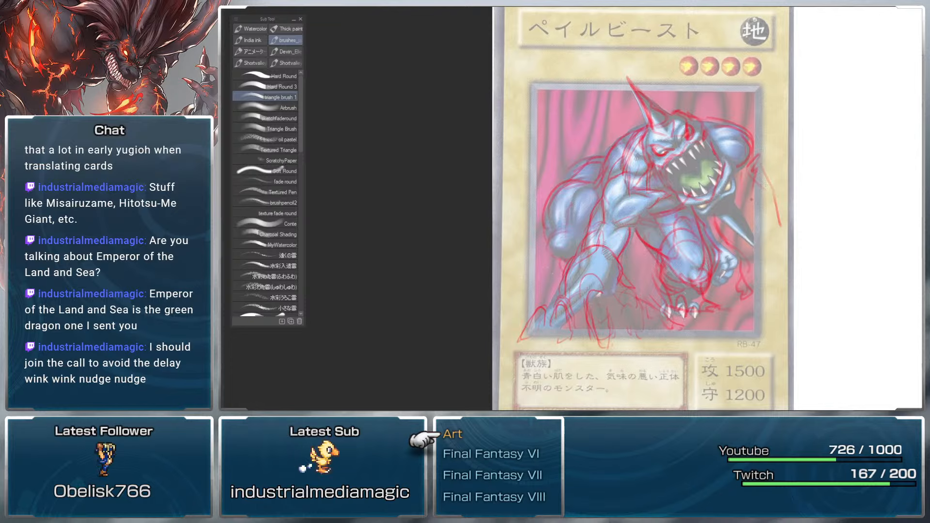
mouse_move(760, 167)
mouse_down()
mouse_move(797, 264)
mouse_move(791, 250)
mouse_move(794, 276)
mouse_up()
drag(778, 230, 792, 312)
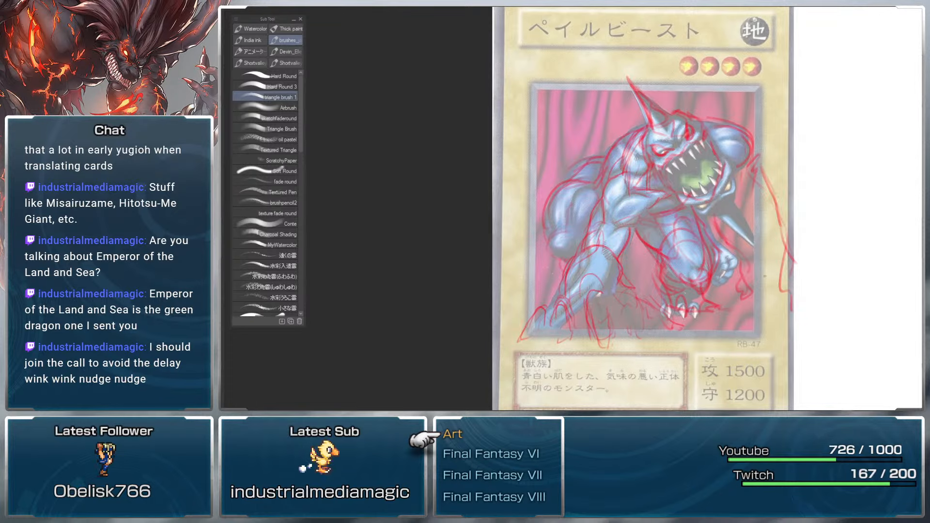
mouse_move(765, 213)
mouse_down()
mouse_move(746, 261)
mouse_move(743, 252)
mouse_up()
drag(782, 276, 773, 303)
mouse_move(755, 266)
mouse_down()
mouse_move(754, 302)
mouse_move(738, 310)
mouse_move(762, 333)
mouse_move(778, 332)
mouse_up()
drag(805, 328, 812, 306)
drag(809, 250, 822, 269)
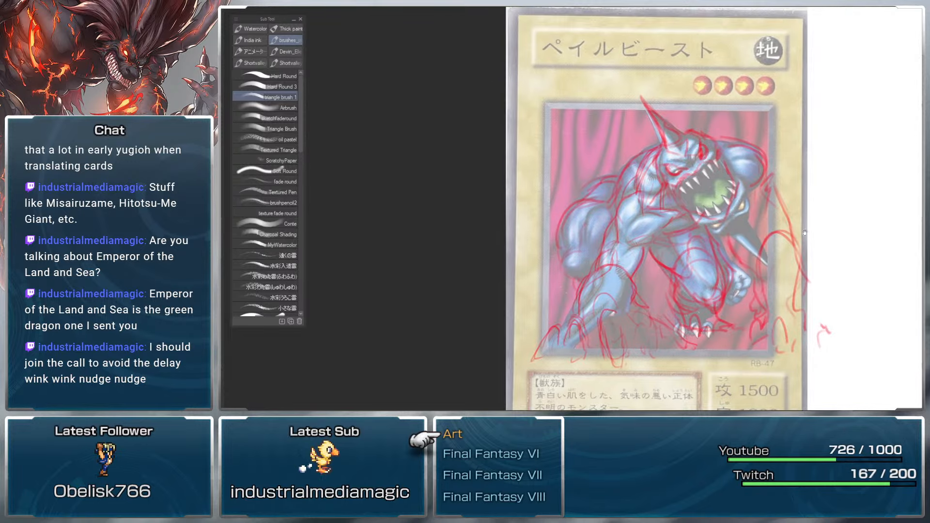
mouse_move(805, 233)
mouse_down()
mouse_move(800, 213)
mouse_move(818, 198)
mouse_move(814, 213)
mouse_up()
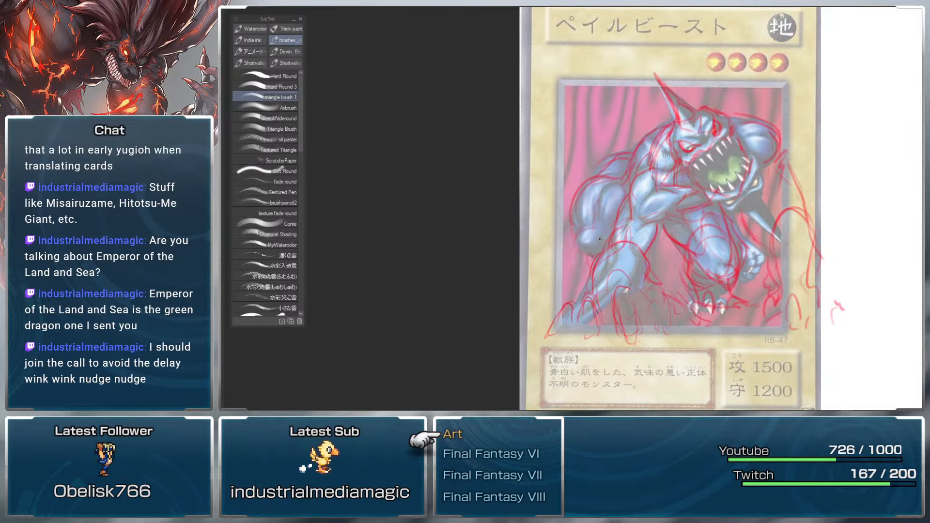
Step: Undo the stray stroke near the beast's back arm and touch up the far shoulder outline in red
mouse_move(578, 237)
mouse_down()
mouse_move(558, 261)
mouse_move(567, 287)
mouse_up()
key(ctrl+z)
drag(807, 155, 804, 167)
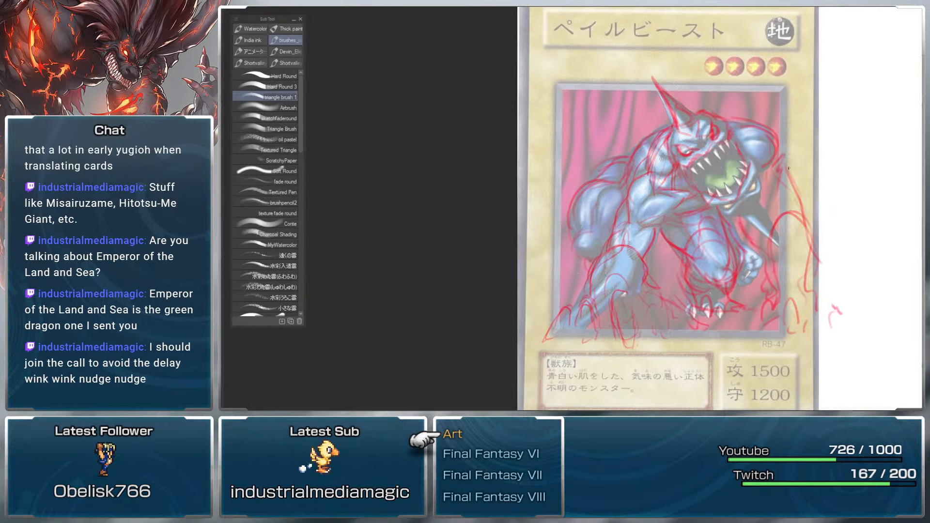
drag(750, 143, 743, 176)
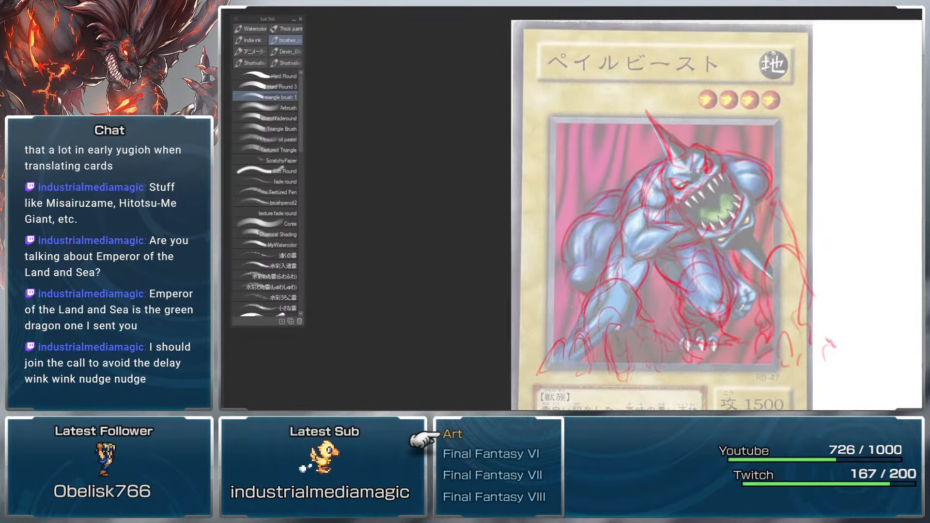
drag(662, 165, 656, 184)
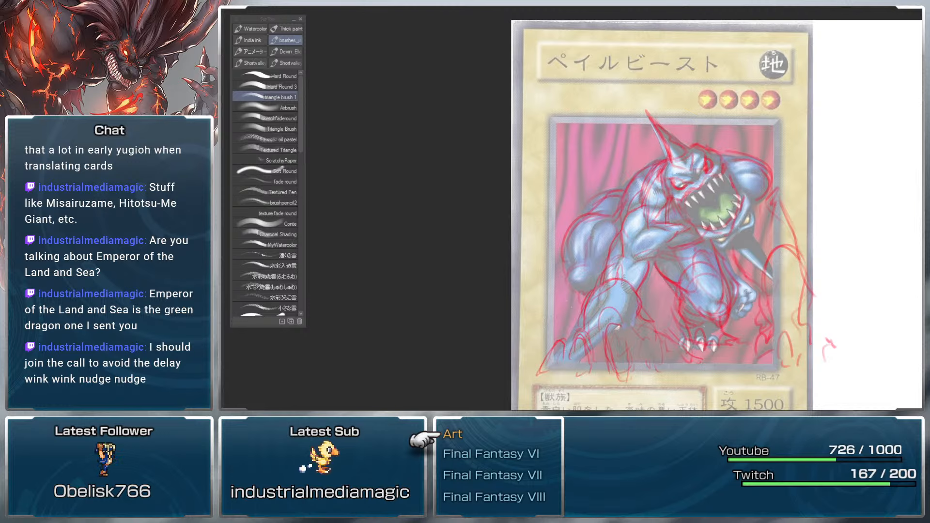
Step: Check the Synchar card artwork in the browser's image results and return to the canvas
mouse_move(756, 7)
mouse_down()
mouse_move(584, 4)
mouse_move(581, 14)
mouse_up()
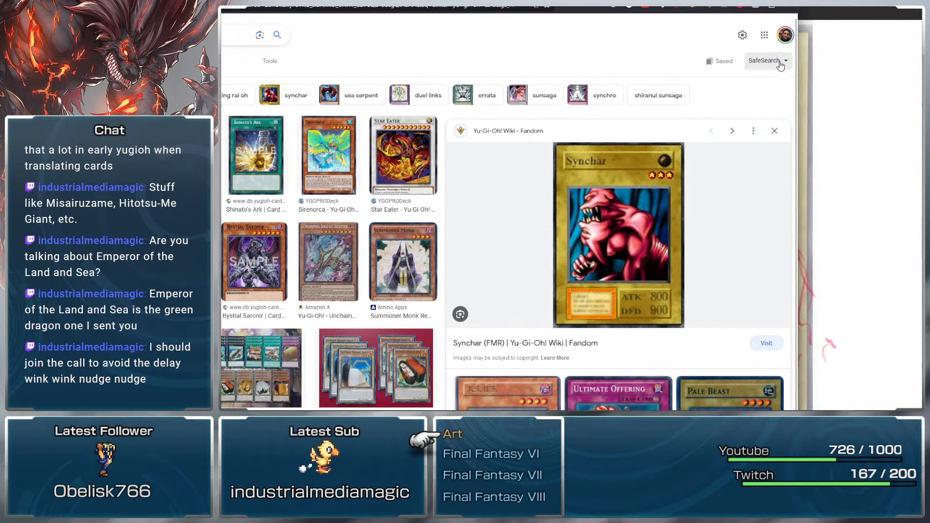
click(786, 8)
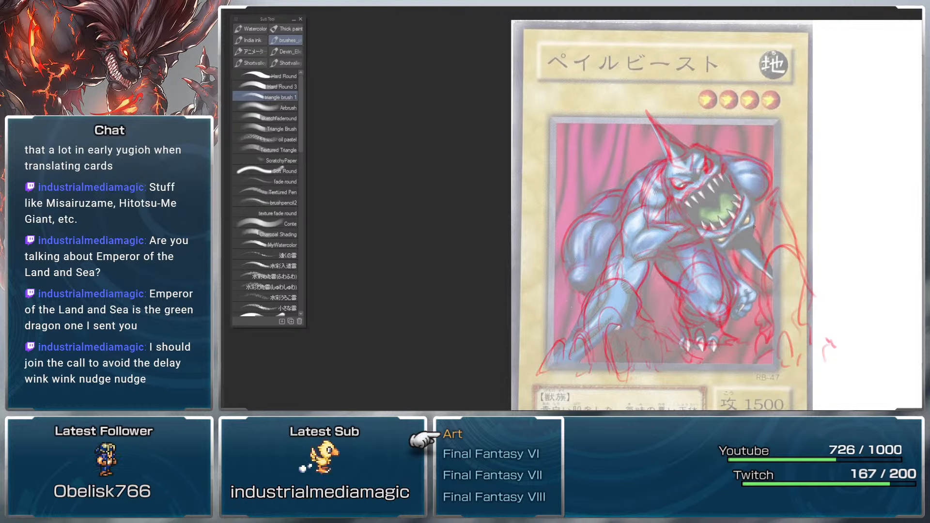
Step: Trace the beast's lower eye and lower horn beneath the open mouth in red
drag(772, 193, 796, 244)
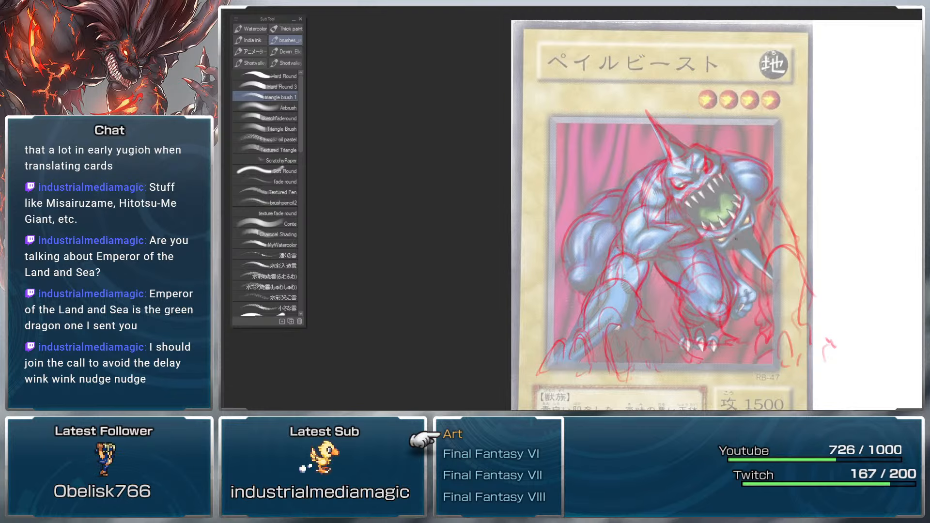
mouse_move(741, 218)
mouse_down()
mouse_move(752, 229)
mouse_move(751, 263)
mouse_move(772, 278)
mouse_move(746, 266)
mouse_move(729, 281)
mouse_move(734, 259)
mouse_up()
key(m)
key(b)
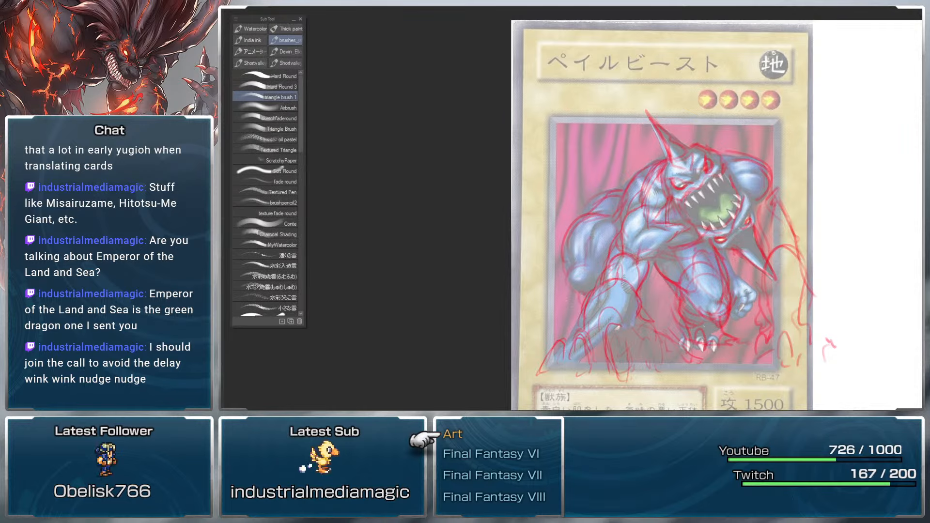
Step: Undo the stray long line and move the red sketch layer off the card onto the blank canvas beside it
drag(882, 260, 736, 242)
drag(619, 224, 891, 195)
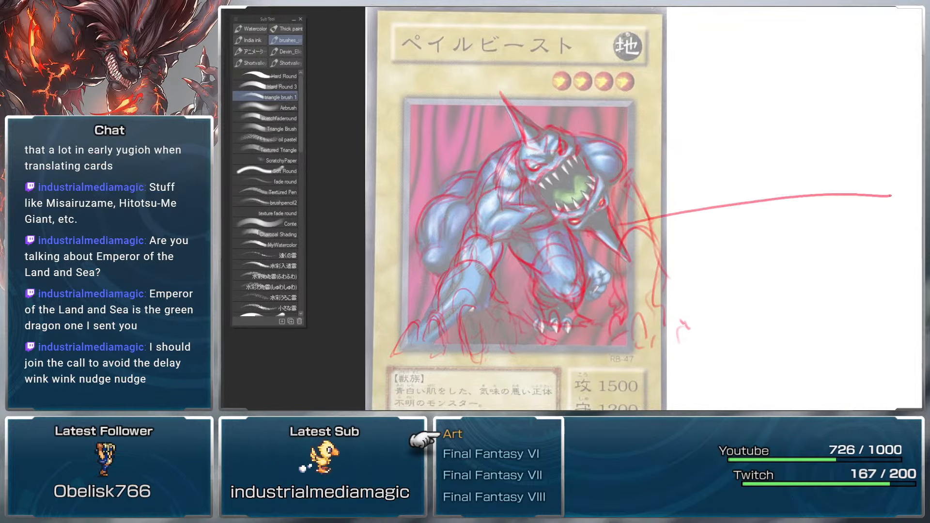
key(ctrl+z)
key(k)
mouse_move(617, 231)
mouse_down()
mouse_move(755, 217)
mouse_move(920, 224)
mouse_move(906, 219)
mouse_up()
mouse_move(906, 220)
mouse_down()
mouse_move(811, 217)
mouse_move(849, 232)
mouse_up()
Step: Darken the eye on the separated red sketch and add small touch-up strokes around the mouth
key(b)
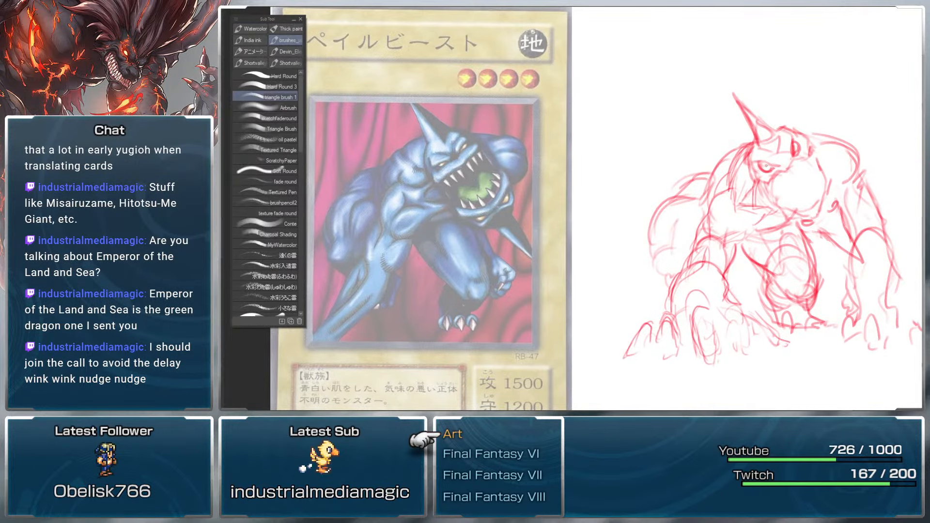
drag(760, 168, 795, 145)
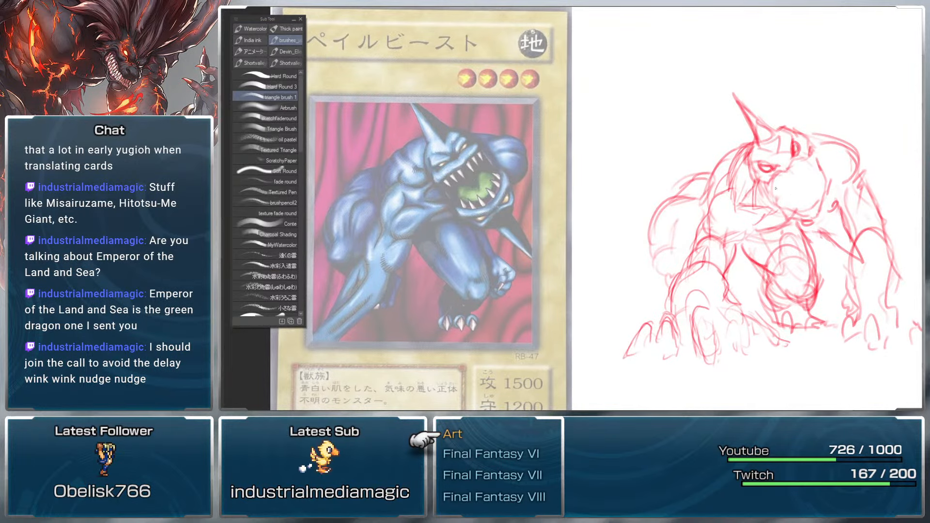
drag(777, 199, 782, 213)
drag(804, 207, 808, 210)
drag(892, 191, 898, 186)
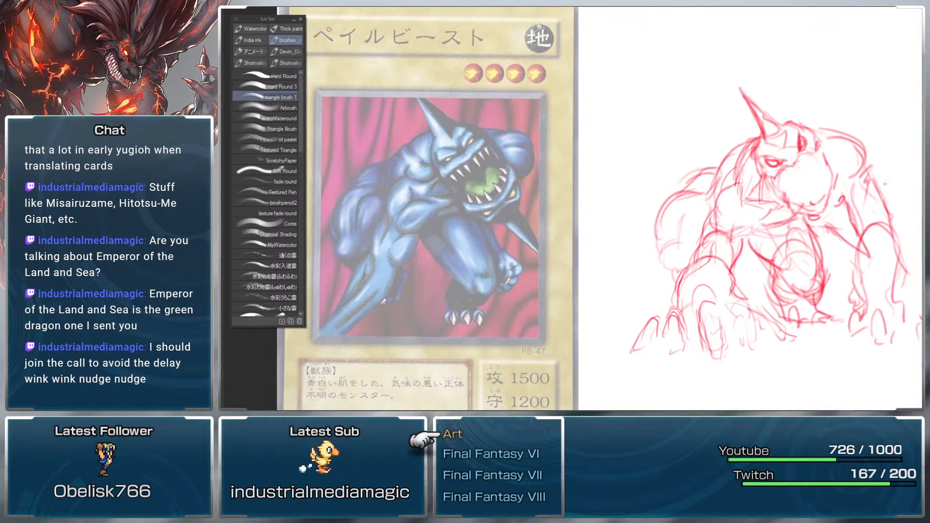
drag(826, 212, 859, 194)
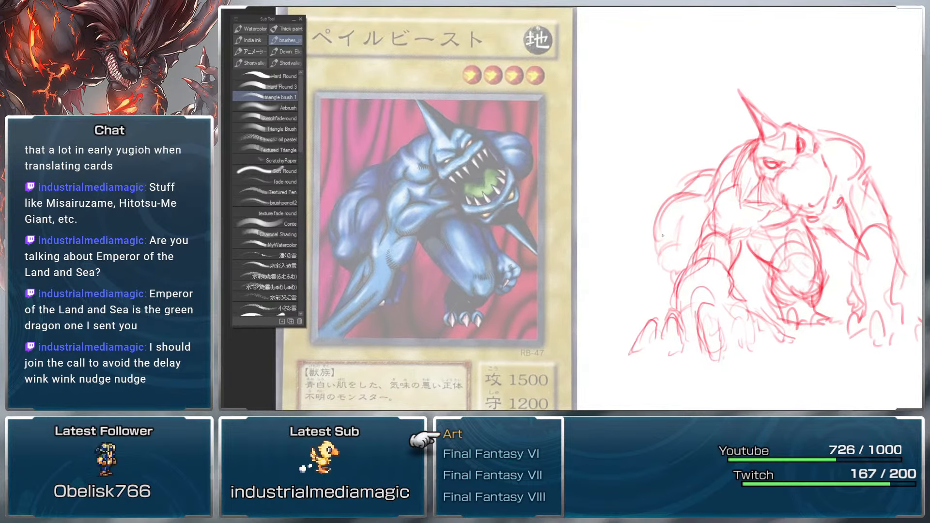
mouse_move(662, 236)
mouse_down()
mouse_move(665, 259)
mouse_move(648, 305)
mouse_up()
key(ctrl+z)
mouse_move(880, 233)
mouse_down()
mouse_move(846, 195)
mouse_move(840, 322)
mouse_move(879, 213)
mouse_move(868, 214)
mouse_up()
Step: Clear the selection, then duplicate the red sketch and move one copy well aside on the blank canvas
key(m)
key(ctrl+d)
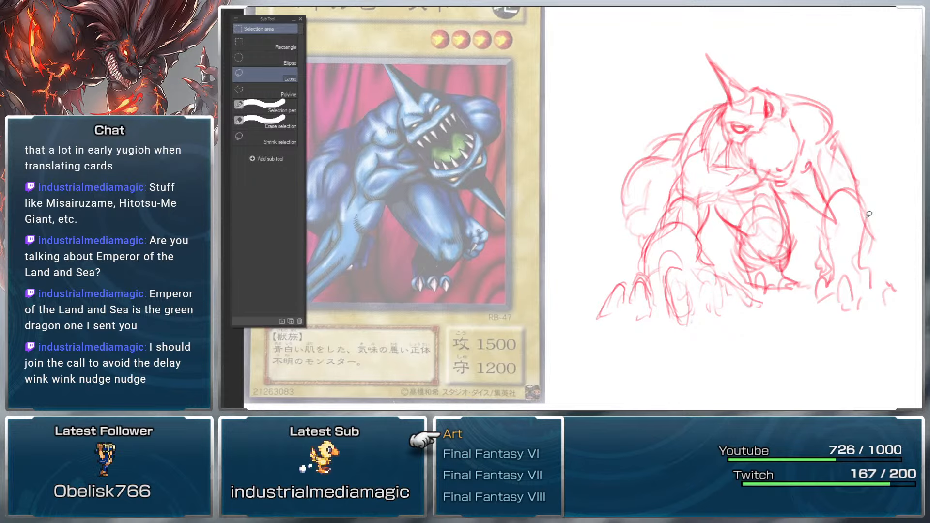
mouse_move(802, 129)
mouse_down()
mouse_move(833, 178)
mouse_move(851, 160)
mouse_up()
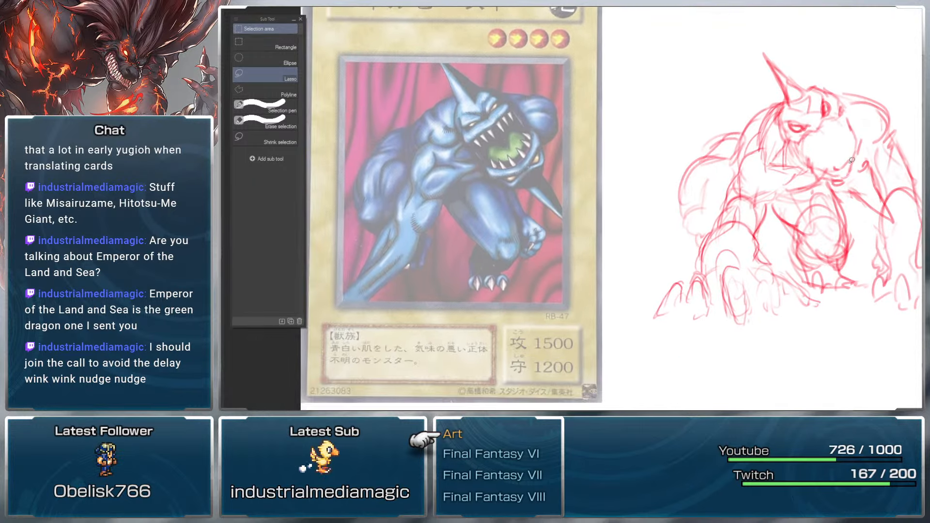
drag(905, 130, 874, 137)
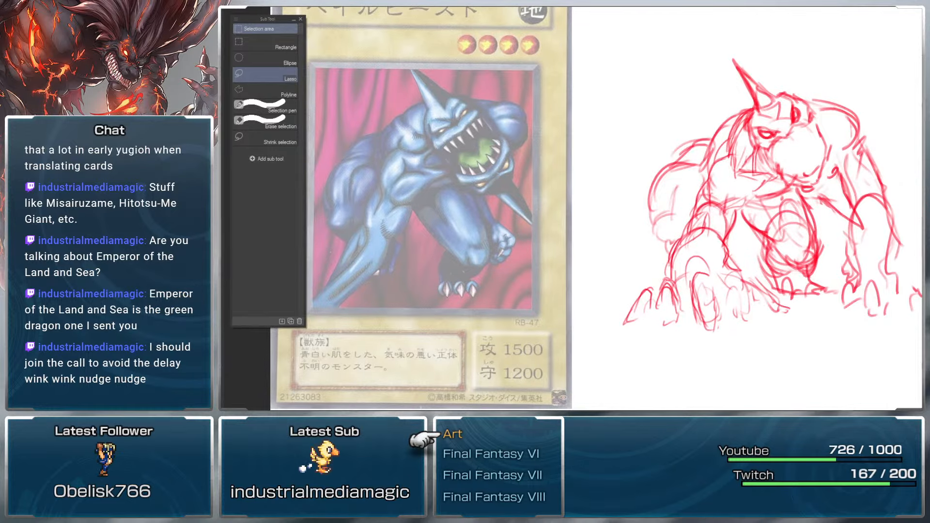
drag(908, 233, 710, 285)
key(k)
drag(611, 303, 905, 167)
drag(740, 255, 806, 277)
drag(832, 207, 883, 183)
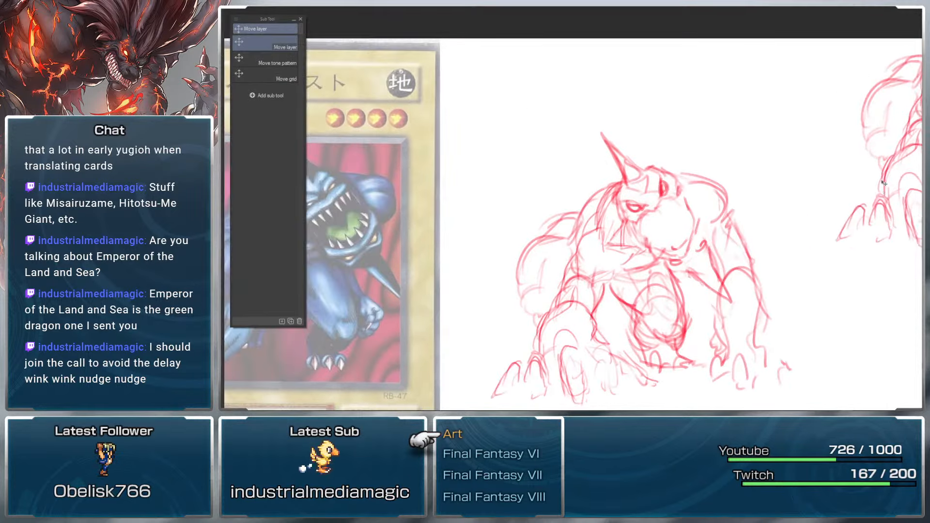
mouse_move(708, 257)
mouse_down()
mouse_move(800, 231)
mouse_move(814, 149)
mouse_move(816, 180)
mouse_move(834, 197)
mouse_move(797, 180)
mouse_up()
Step: Sketch jagged red teeth around the rim of the beast's open mouth
key(b)
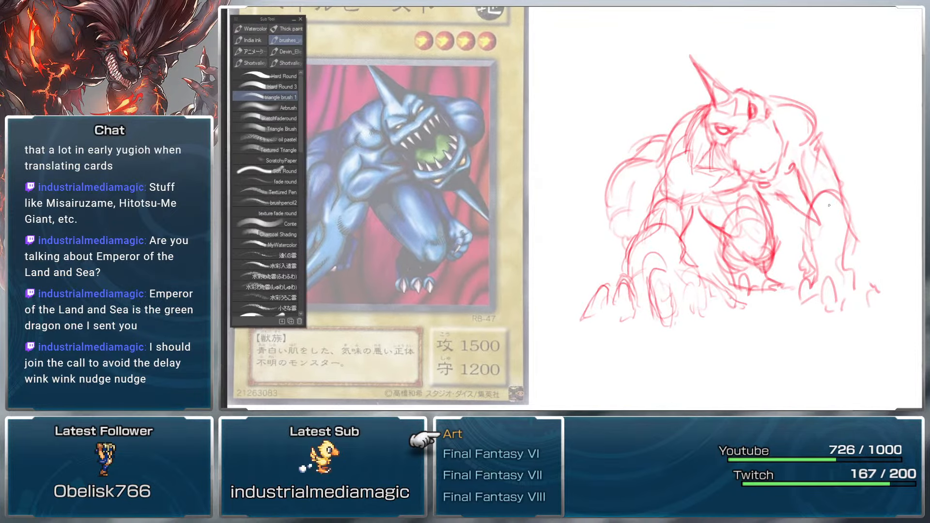
drag(829, 205, 830, 210)
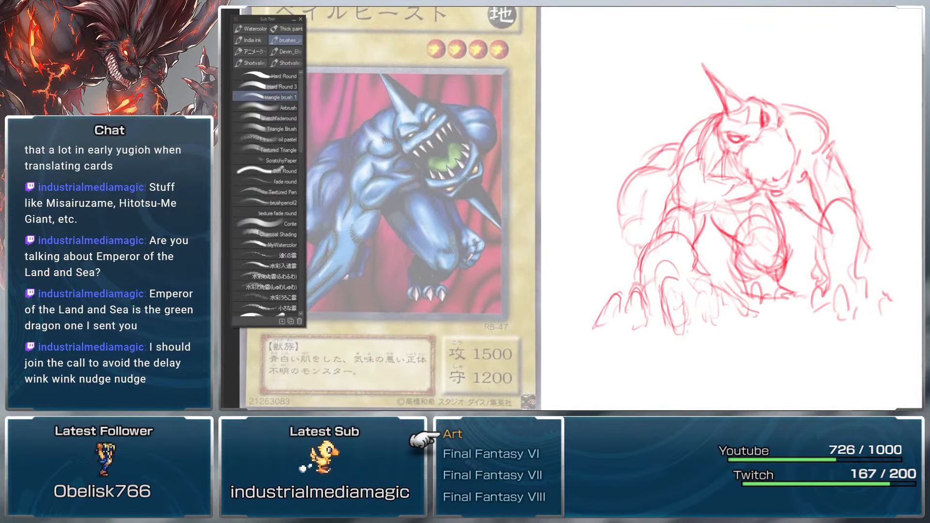
drag(805, 156, 787, 142)
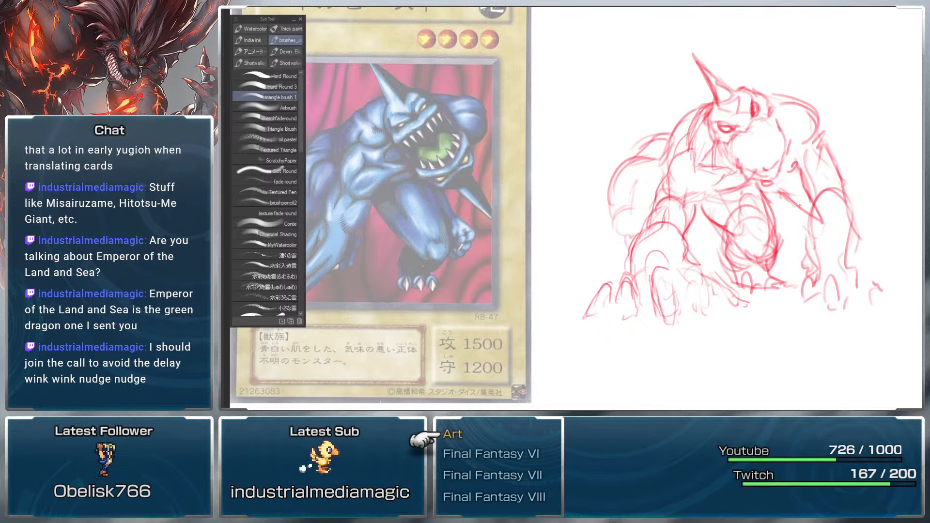
mouse_move(660, 258)
mouse_down()
mouse_move(836, 266)
mouse_move(845, 286)
mouse_up()
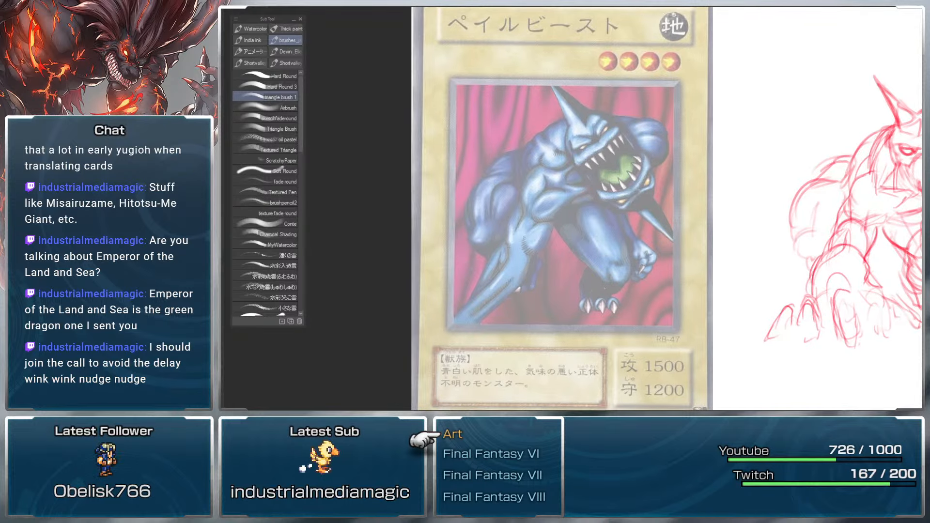
drag(809, 220, 537, 207)
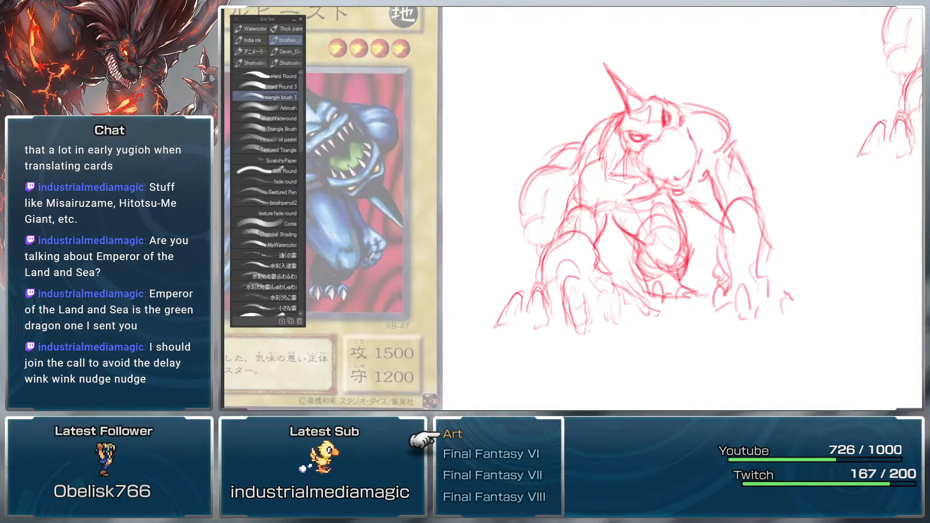
drag(844, 193, 867, 157)
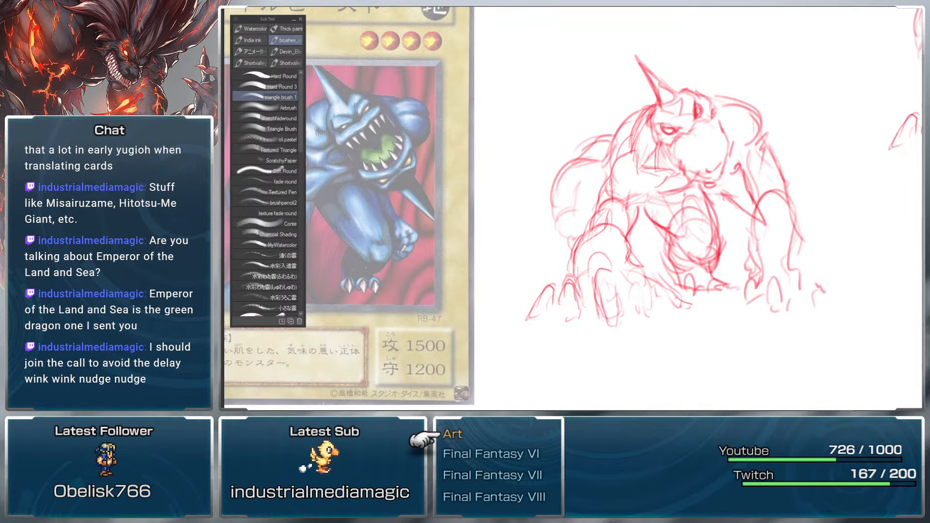
drag(740, 167, 752, 207)
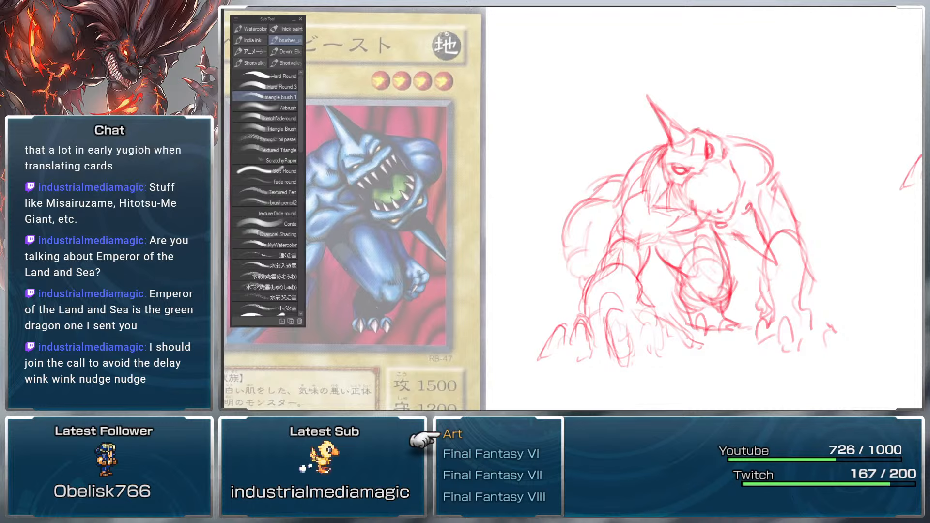
mouse_move(695, 203)
mouse_down()
mouse_move(712, 212)
mouse_move(729, 206)
mouse_up()
mouse_move(788, 198)
mouse_down()
mouse_move(815, 215)
mouse_move(824, 253)
mouse_up()
mouse_move(708, 202)
mouse_down()
mouse_move(688, 146)
mouse_move(728, 192)
mouse_up()
Step: Trim the horn's outline by deleting lassoed areas along its edge, and clear the selection
key(m)
mouse_move(695, 154)
mouse_down()
mouse_move(710, 167)
mouse_move(693, 152)
mouse_up()
key(Delete)
mouse_move(683, 143)
mouse_down()
mouse_move(683, 167)
mouse_move(683, 145)
mouse_up()
key(Delete)
key(ctrl+d)
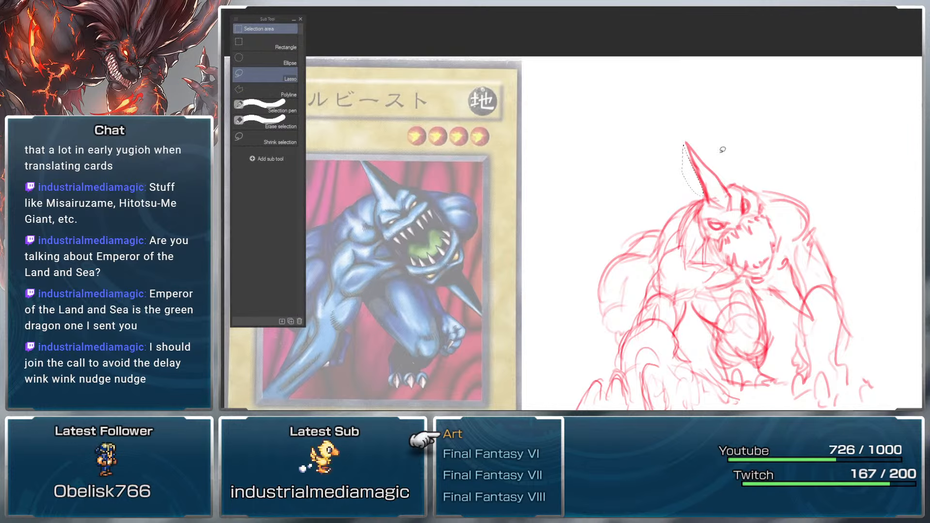
Step: Sketch the angular jaw corner behind the mouth and the cheek contour beneath the eye in red
drag(769, 211, 750, 169)
key(b)
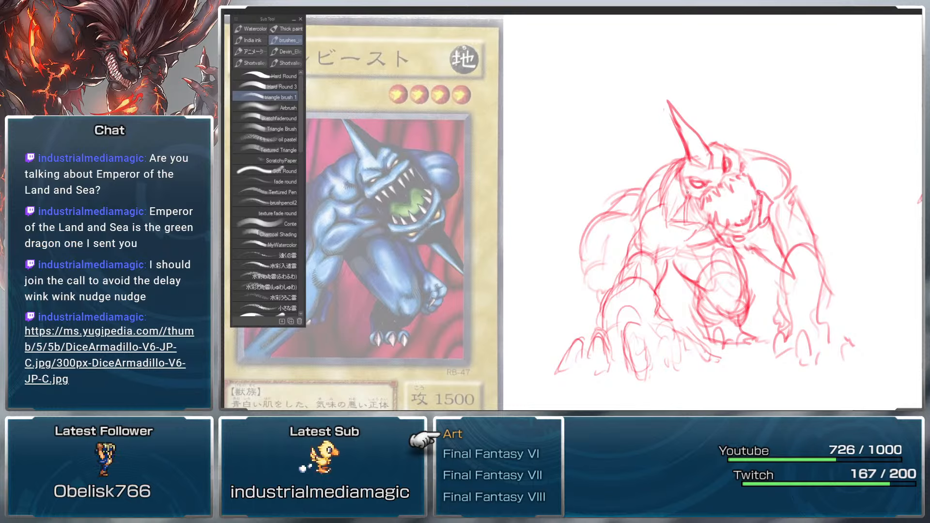
drag(687, 193, 704, 235)
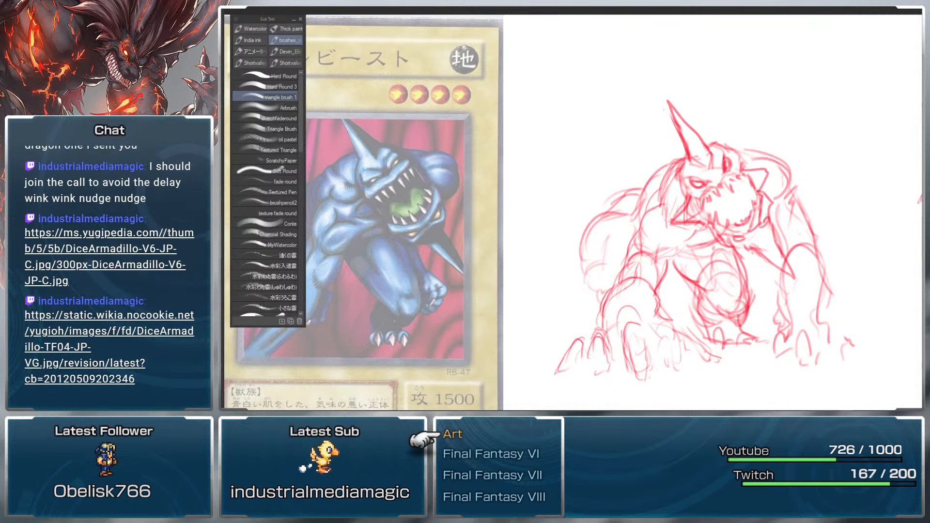
drag(769, 171, 759, 194)
mouse_move(774, 165)
mouse_down()
mouse_move(764, 173)
mouse_move(766, 194)
mouse_up()
drag(845, 184, 853, 176)
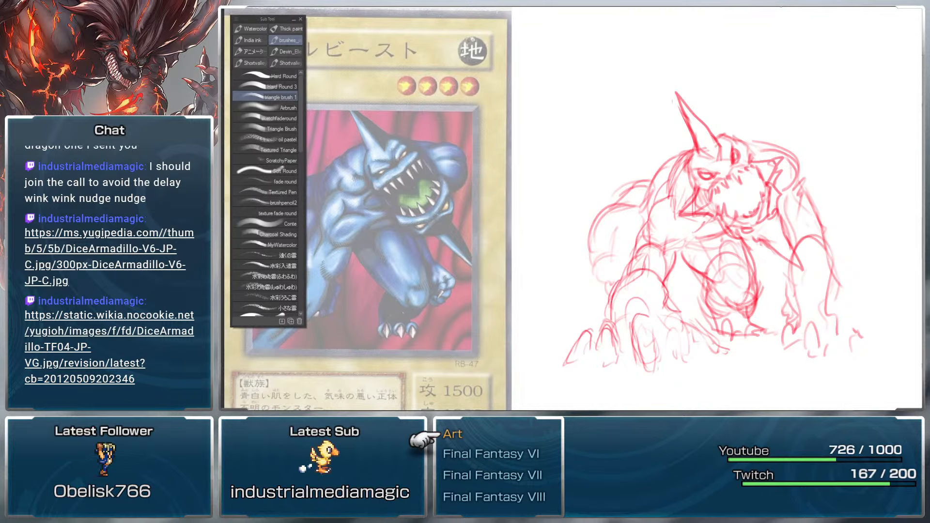
Step: Lasso and delete the large rounded bulge outline behind the beast's forward arm, and clear the selection
mouse_move(839, 201)
mouse_down()
mouse_move(842, 158)
mouse_move(822, 151)
mouse_move(848, 141)
mouse_move(817, 185)
mouse_up()
key(m)
mouse_move(661, 133)
mouse_down()
mouse_move(598, 232)
mouse_move(660, 145)
mouse_up()
key(ctrl+z)
mouse_move(846, 187)
mouse_down()
mouse_move(805, 203)
mouse_move(820, 187)
mouse_up()
key(ctrl+y)
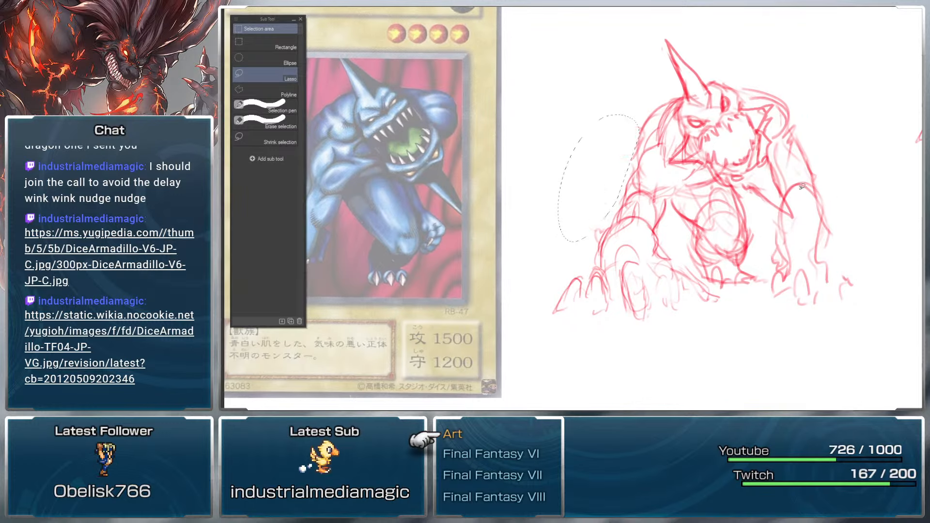
key(ctrl+d)
Step: Try sketching a crouched hind limb contour behind the beast's forward arm in red
key(b)
mouse_move(637, 150)
mouse_down()
mouse_move(610, 189)
mouse_move(583, 205)
mouse_move(565, 251)
mouse_move(590, 244)
mouse_up()
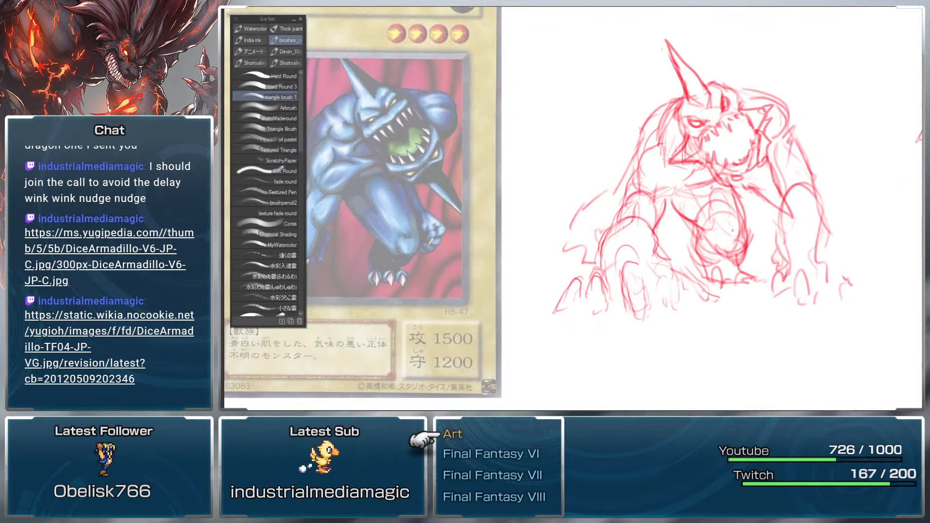
drag(614, 190, 577, 240)
mouse_move(619, 170)
mouse_down()
mouse_move(613, 193)
mouse_move(627, 193)
mouse_up()
drag(783, 148, 784, 154)
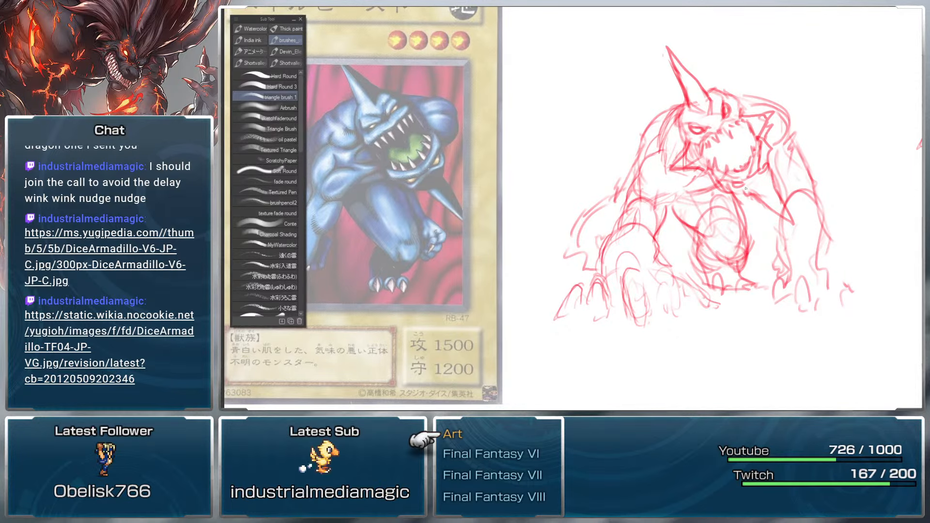
key(ctrl+z)
key(ctrl+z)
key(ctrl+z)
key(ctrl+z)
key(ctrl+z)
key(ctrl+z)
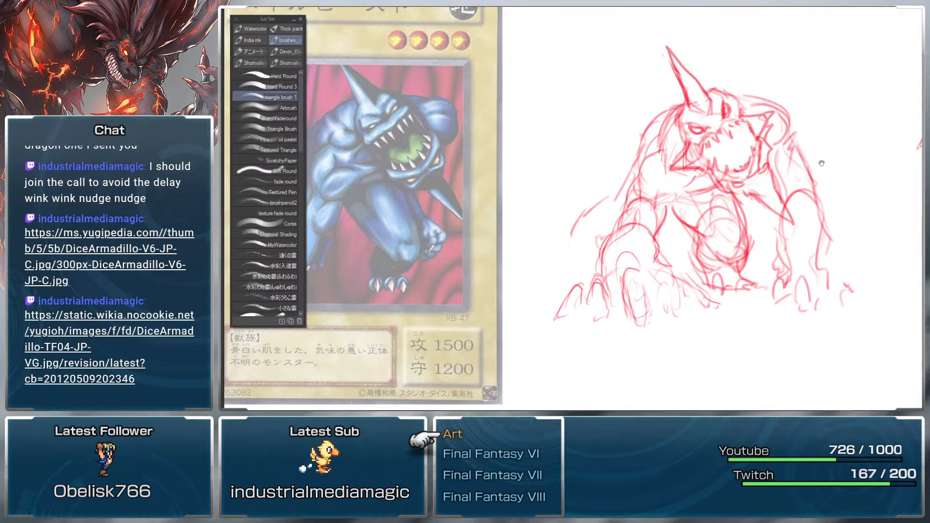
key(ctrl+t)
right_click(719, 184)
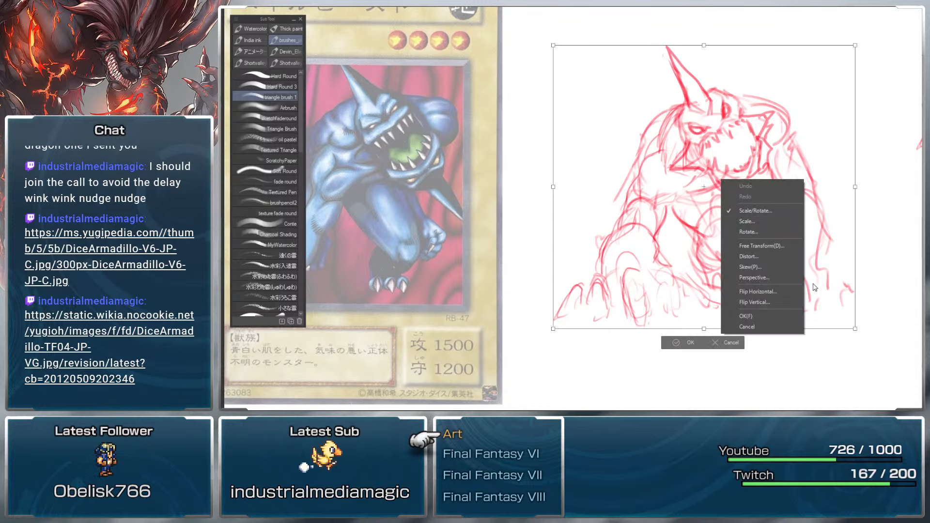
click(783, 292)
key(Escape)
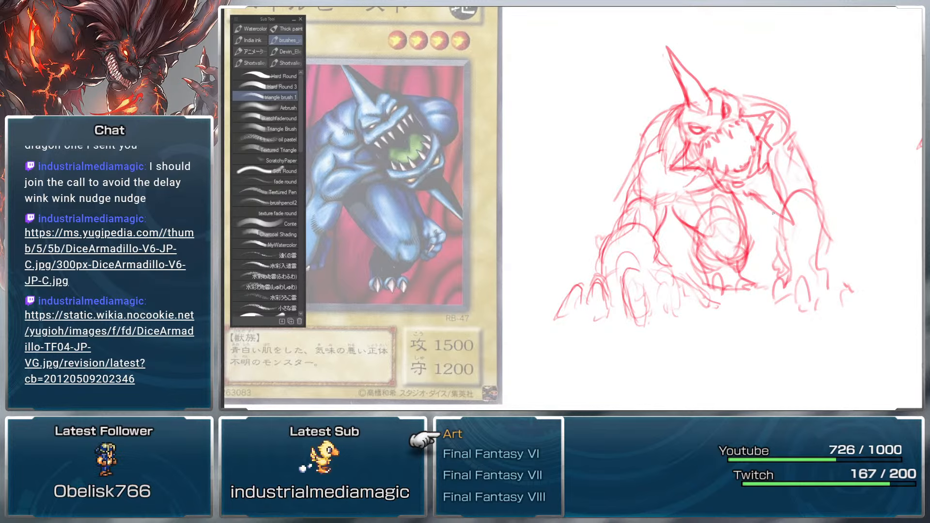
drag(773, 213, 654, 244)
mouse_move(774, 101)
mouse_down()
mouse_move(741, 145)
mouse_move(755, 191)
mouse_move(808, 138)
mouse_up()
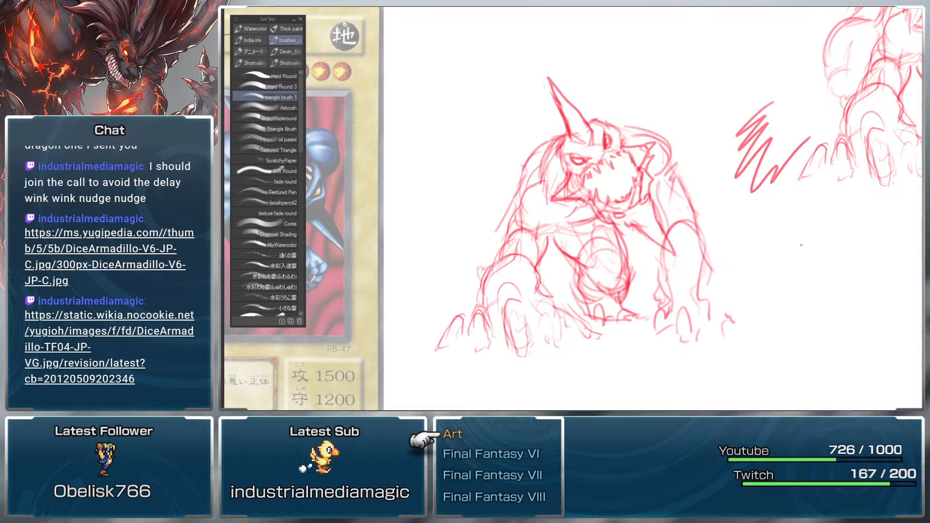
drag(784, 212, 832, 193)
key(ctrl+z)
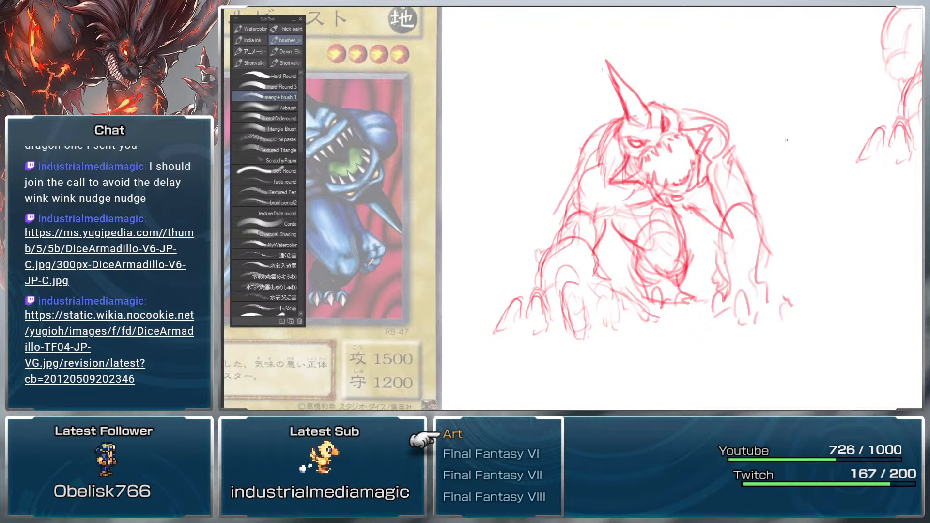
Step: Sketch a loose red contour down the outer side of the beast's forward arm, undoing the stray stroke
mouse_move(807, 170)
mouse_down()
mouse_move(849, 191)
mouse_move(847, 161)
mouse_up()
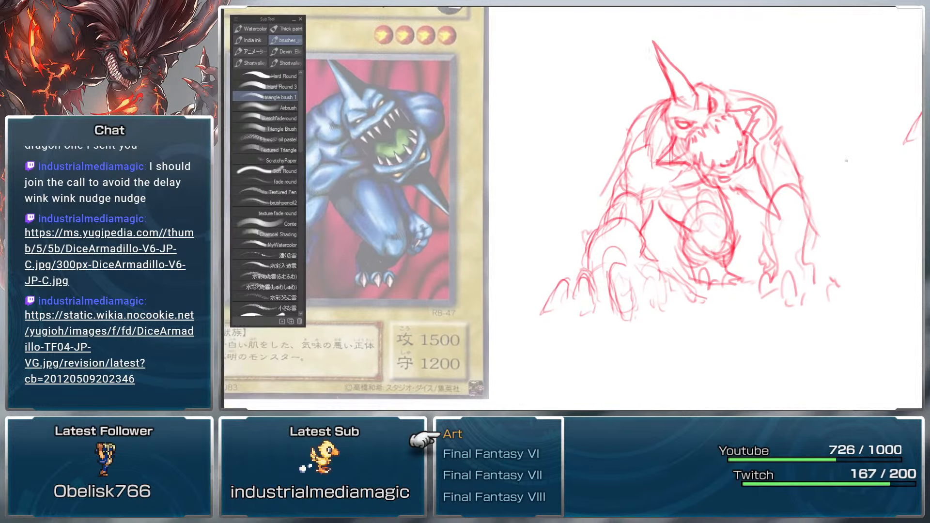
mouse_move(611, 185)
mouse_down()
mouse_move(573, 255)
mouse_move(552, 270)
mouse_up()
key(ctrl+z)
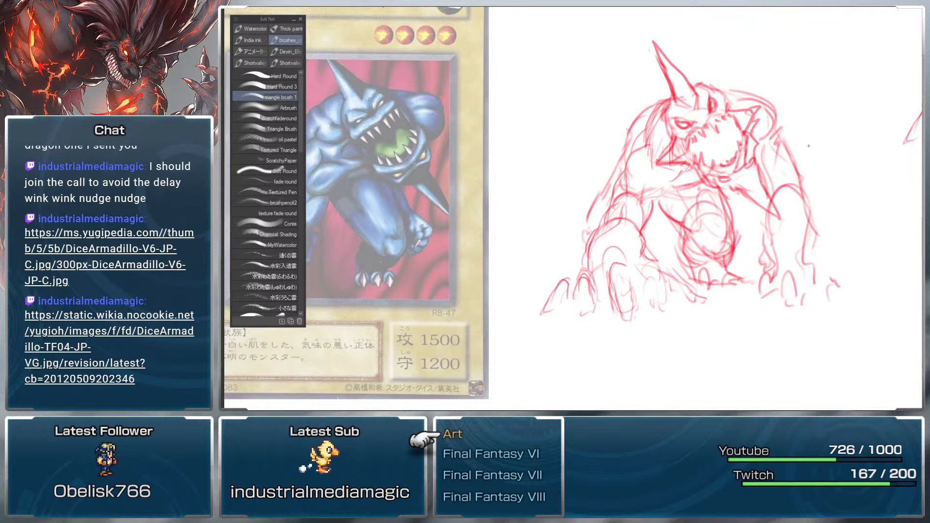
Step: Make a rectangular selection around the card's artwork area and fill it with black
mouse_move(784, 178)
mouse_down()
mouse_move(791, 192)
mouse_move(844, 192)
mouse_move(925, 177)
mouse_up()
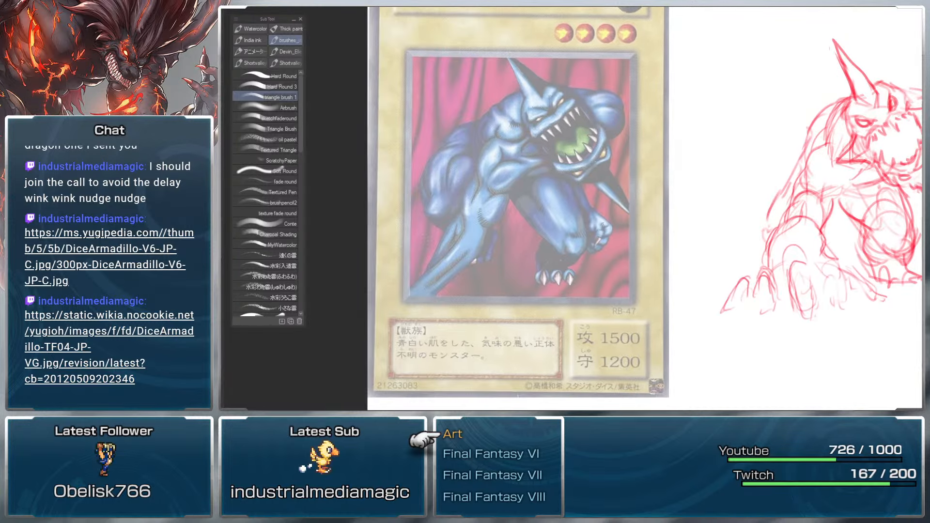
key(m)
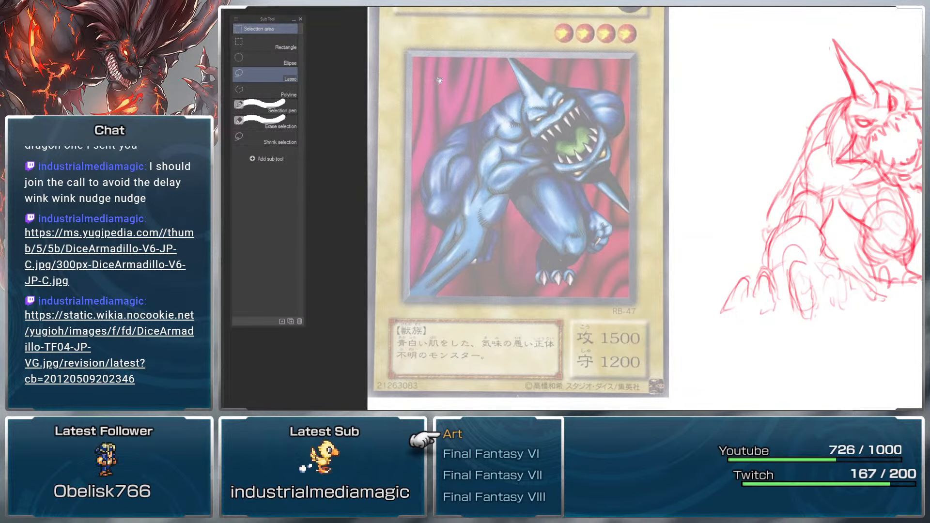
mouse_move(395, 35)
mouse_down()
mouse_move(414, 66)
mouse_move(635, 220)
mouse_move(646, 270)
mouse_up()
click(274, 42)
scroll(550, 104, down, 2)
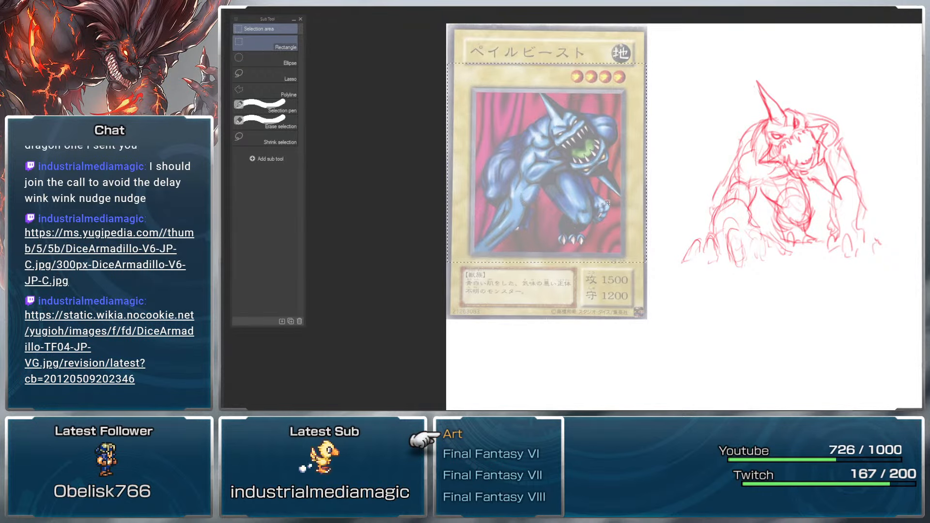
key(g)
click(567, 170)
Step: Cut a smaller square opening from the black block over the card artwork to leave a frame
key(m)
drag(483, 93, 630, 238)
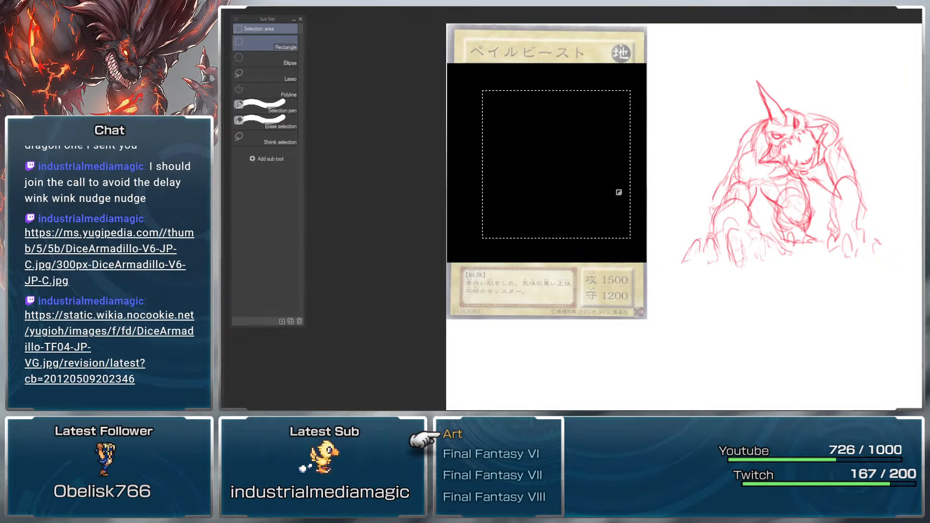
drag(618, 191, 607, 189)
key(Delete)
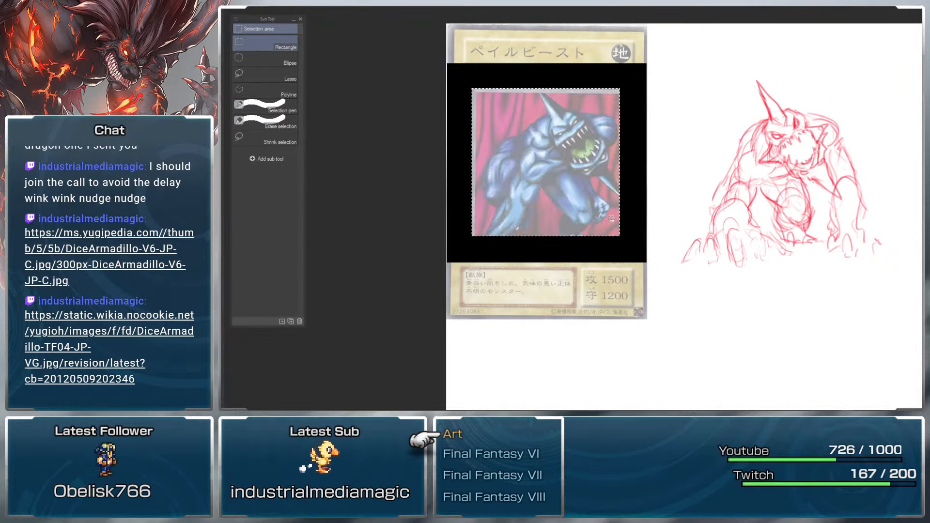
Step: Move the square frame over the red beast sketch and make the frame semi-transparent
key(k)
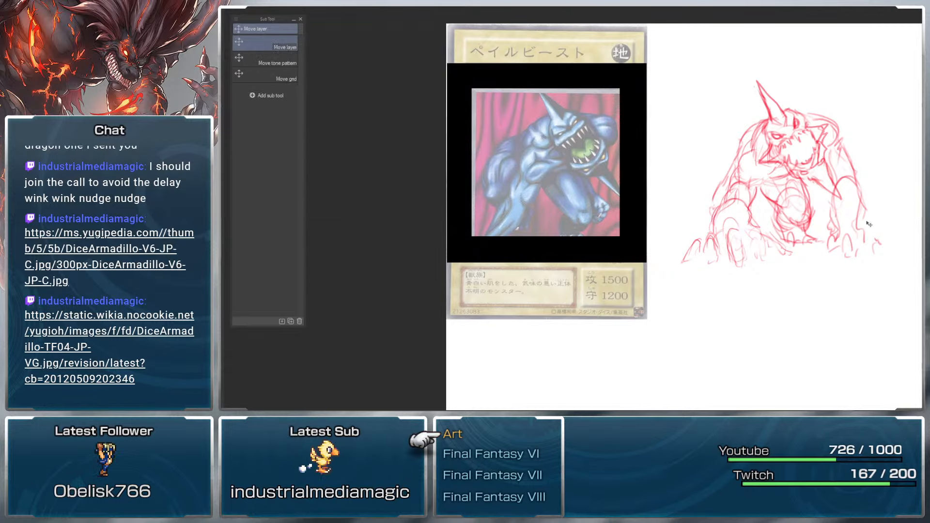
mouse_move(546, 163)
mouse_down()
mouse_move(806, 168)
mouse_move(763, 186)
mouse_up()
scroll(775, 188, up, 1)
drag(850, 250, 823, 224)
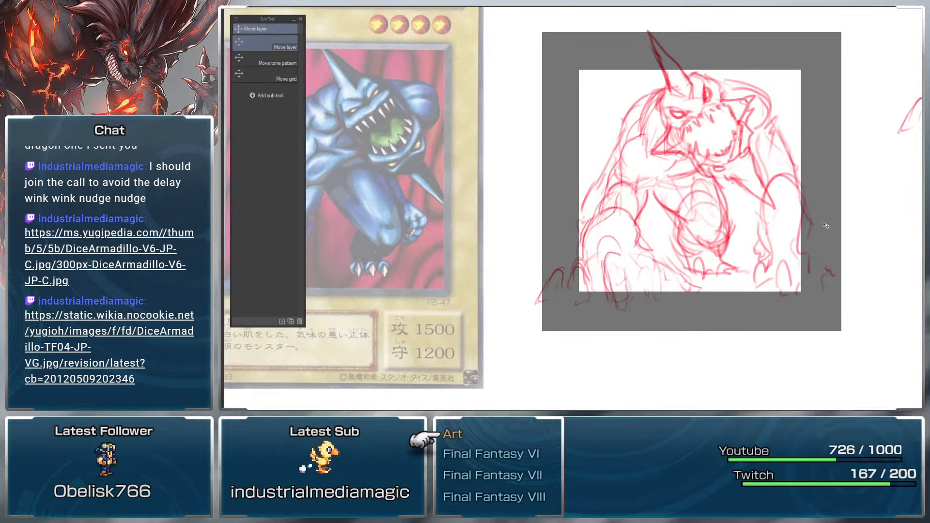
mouse_move(824, 175)
mouse_down()
mouse_move(849, 189)
mouse_move(861, 175)
mouse_up()
key(b)
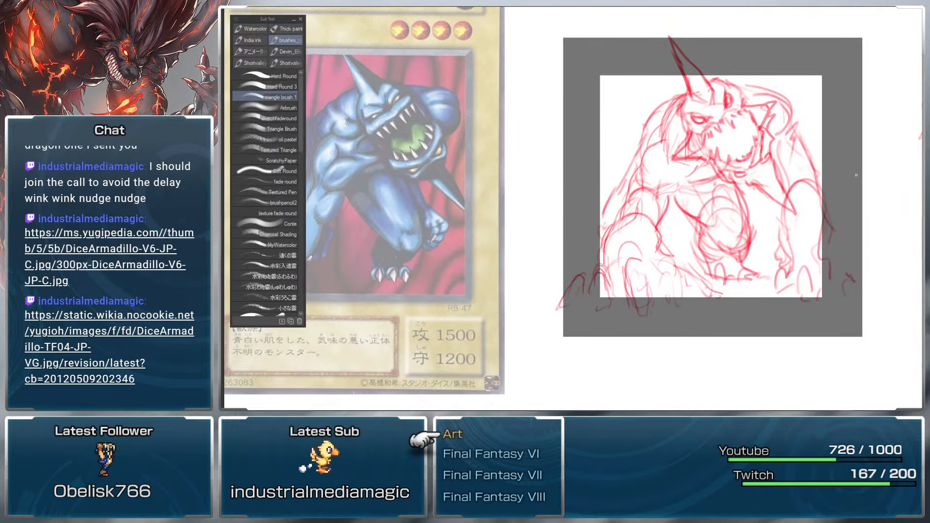
Step: Lasso the beast's head, shoulders and arms without the bent leg, flip them horizontally, and shift them slightly into place
key(m)
mouse_move(627, 193)
mouse_down()
mouse_move(578, 264)
mouse_move(728, 314)
mouse_move(680, 197)
mouse_move(741, 180)
mouse_move(678, 105)
mouse_move(629, 190)
mouse_up()
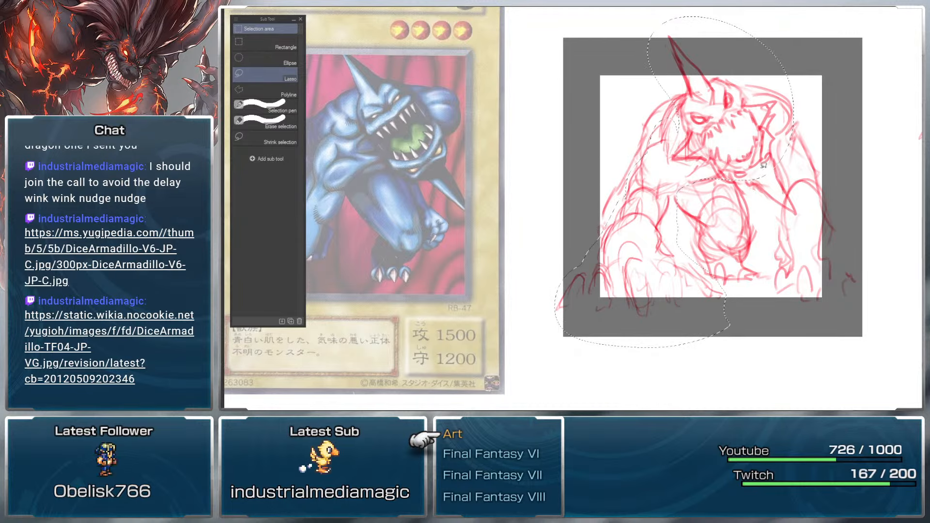
mouse_move(775, 201)
mouse_down()
mouse_move(767, 242)
mouse_move(801, 331)
mouse_move(902, 164)
mouse_move(763, 19)
mouse_up()
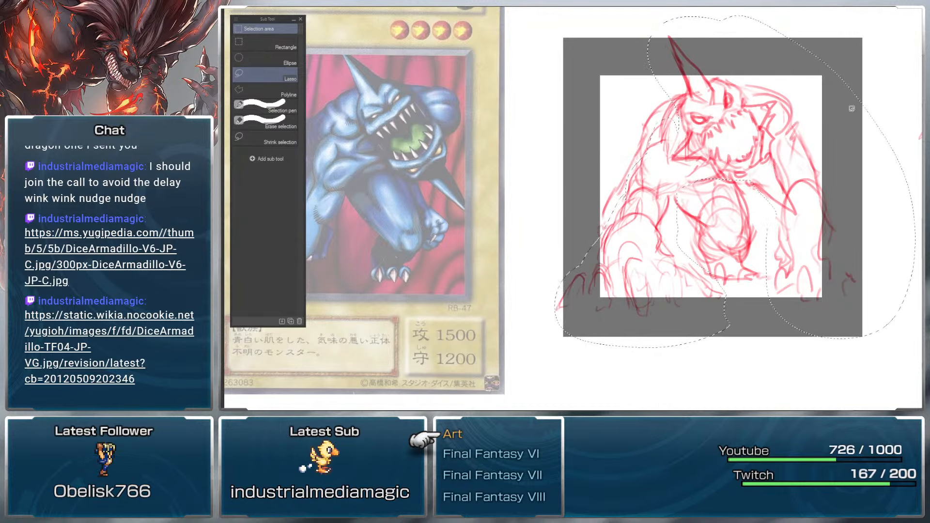
drag(796, 151, 847, 144)
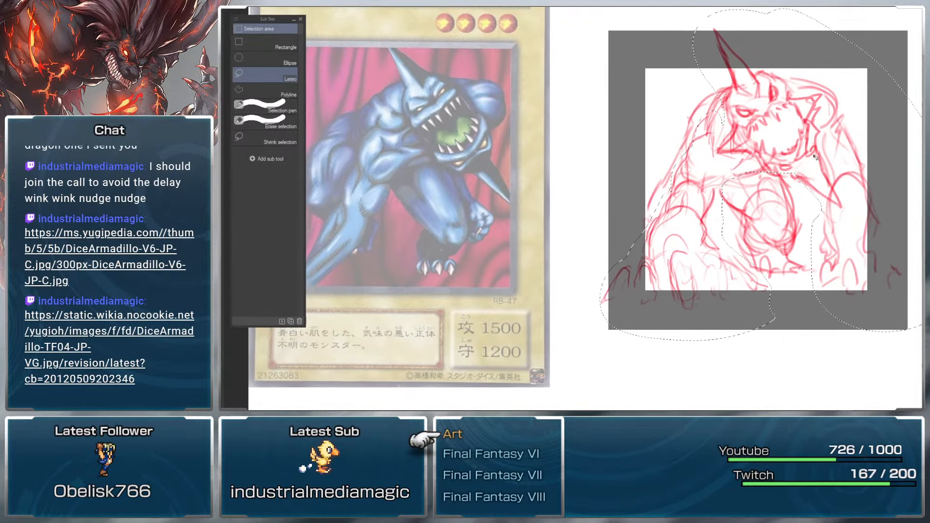
key(ctrl+t)
right_click(762, 177)
click(813, 289)
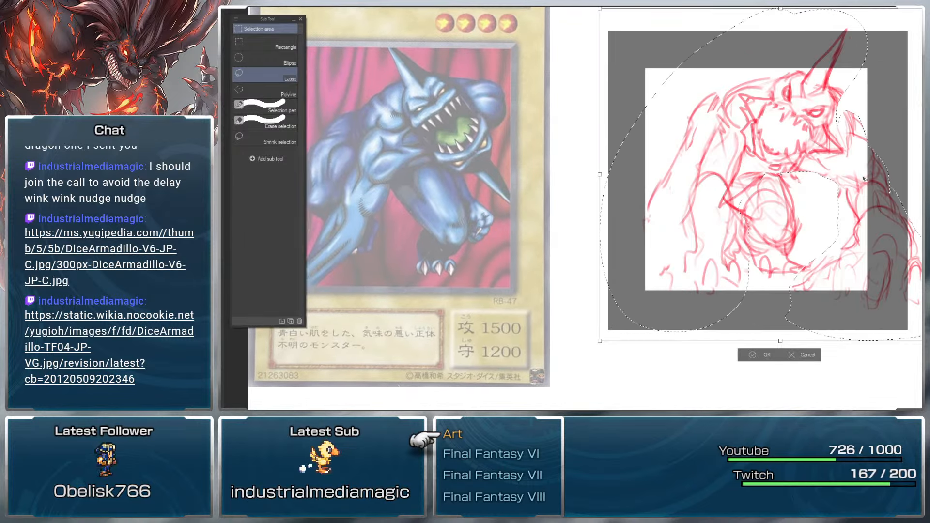
drag(865, 179, 851, 181)
key(Return)
key(ctrl+d)
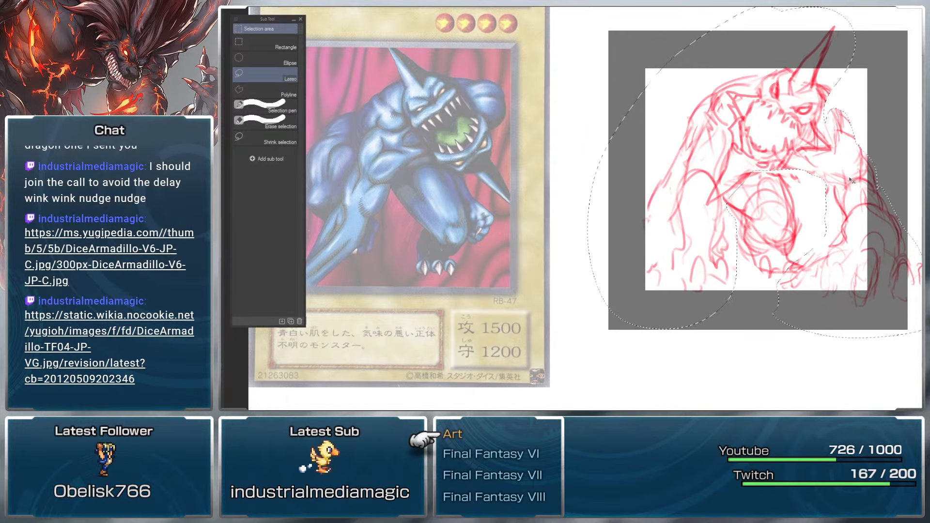
Step: Lasso the bent leg between the arms, shift it slightly under the flipped body, and clear the selection
mouse_move(748, 181)
mouse_down()
mouse_move(756, 276)
mouse_move(800, 177)
mouse_move(817, 206)
mouse_up()
key(k)
key(b)
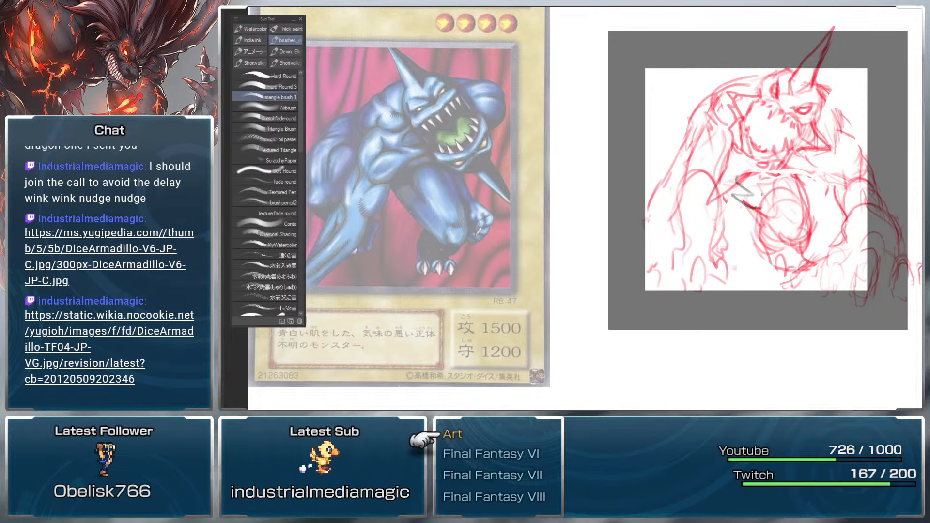
key(ctrl+d)
Step: Try sketching new forearm and finger lines for the arm on the open-mouth side
drag(766, 201, 651, 234)
mouse_move(666, 232)
mouse_down()
mouse_move(647, 245)
mouse_move(680, 230)
mouse_move(655, 231)
mouse_move(648, 253)
mouse_move(674, 265)
mouse_up()
key(ctrl+z)
key(ctrl+z)
key(ctrl+z)
key(ctrl+z)
Step: Sketch the rounded clawed shape beside the planted hand at the base of the mouth-side arm in red
mouse_move(717, 241)
mouse_down()
mouse_move(734, 276)
mouse_move(735, 255)
mouse_move(717, 277)
mouse_up()
mouse_move(680, 253)
mouse_down()
mouse_move(674, 272)
mouse_move(706, 265)
mouse_move(706, 276)
mouse_up()
key(ctrl+z)
key(ctrl+z)
drag(696, 268, 699, 283)
drag(722, 253, 729, 272)
drag(728, 254, 751, 276)
mouse_move(749, 262)
mouse_down()
mouse_move(734, 280)
mouse_move(698, 272)
mouse_up()
drag(702, 286, 714, 285)
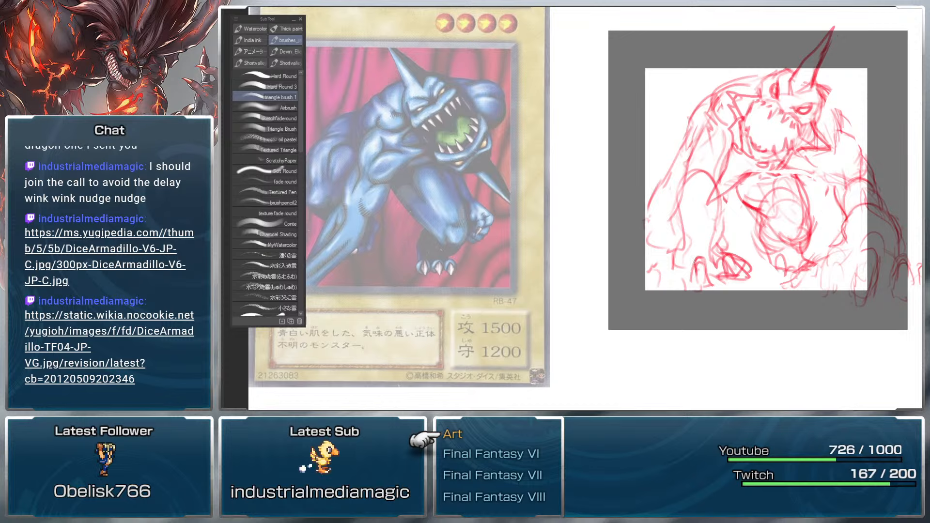
Step: Sketch angular red fingers on the planted hand of the mouth-side arm
drag(708, 248, 694, 257)
mouse_move(713, 262)
mouse_down()
mouse_move(720, 268)
mouse_move(713, 230)
mouse_move(714, 254)
mouse_move(695, 251)
mouse_move(677, 281)
mouse_up()
drag(691, 268, 681, 285)
Step: Adjust the lassoed outer claws of the large foreground hand
mouse_move(846, 242)
mouse_down()
mouse_move(829, 234)
mouse_move(774, 312)
mouse_move(867, 177)
mouse_move(834, 203)
mouse_up()
key(m)
drag(920, 304, 895, 295)
key(Return)
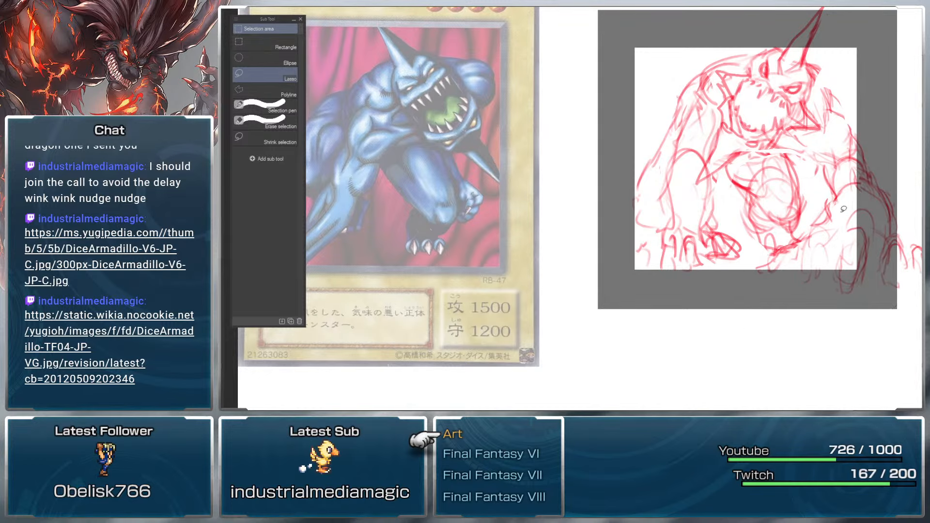
Step: Scale the whole red sketch down slightly and reposition it within the square frame
key(b)
drag(834, 189, 816, 223)
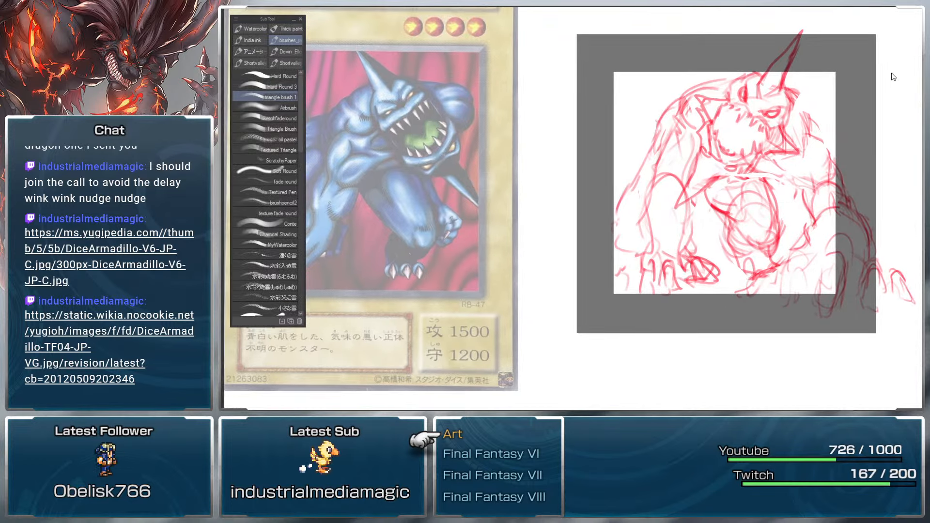
key(ctrl+t)
drag(914, 44, 893, 64)
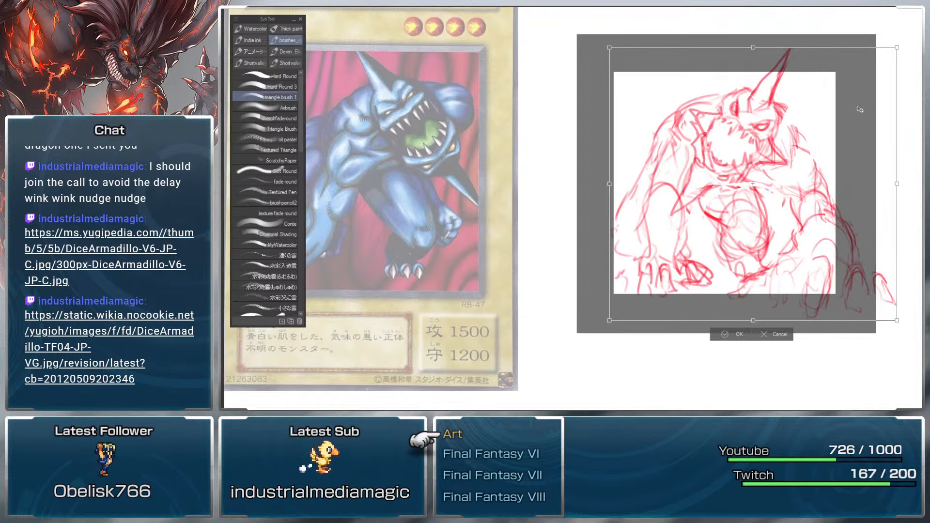
drag(860, 110, 844, 106)
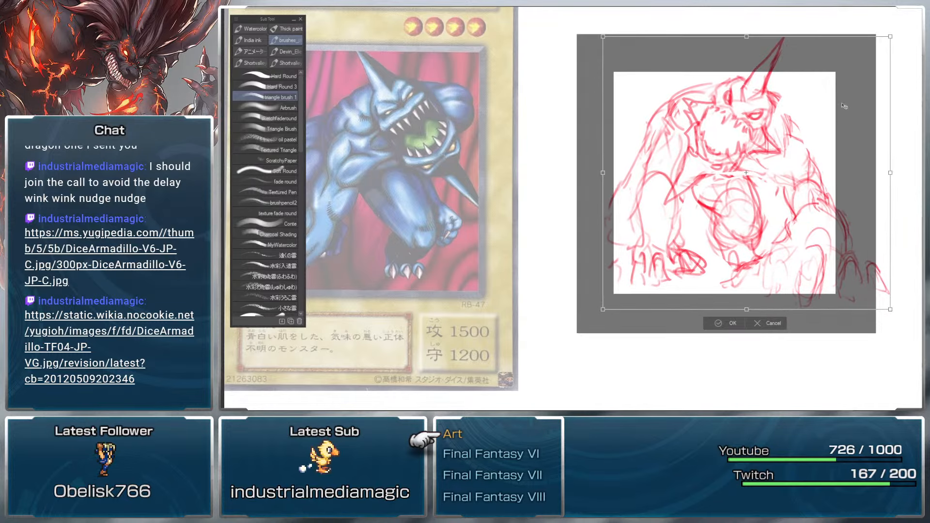
key(Return)
Step: Sketch a raised, angular shoulder contour beside the beast's open mouth in red
mouse_move(731, 130)
mouse_down()
mouse_move(780, 143)
mouse_move(775, 157)
mouse_up()
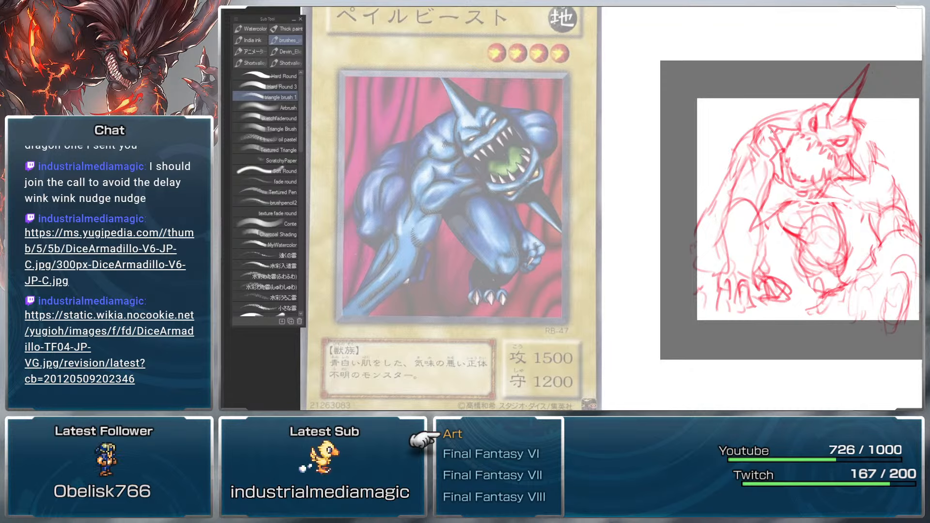
drag(870, 159, 866, 157)
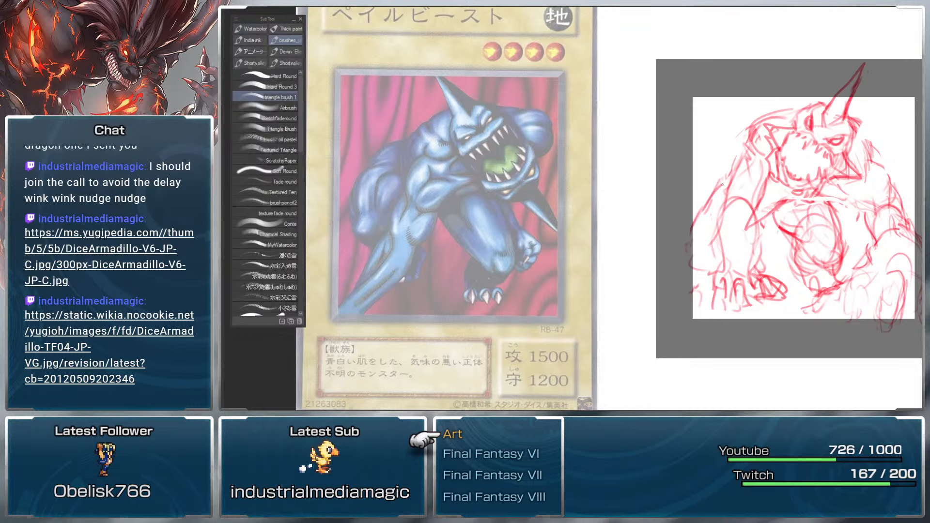
drag(744, 142, 736, 169)
drag(760, 112, 739, 152)
drag(785, 106, 748, 118)
key(ctrl+z)
drag(751, 114, 736, 142)
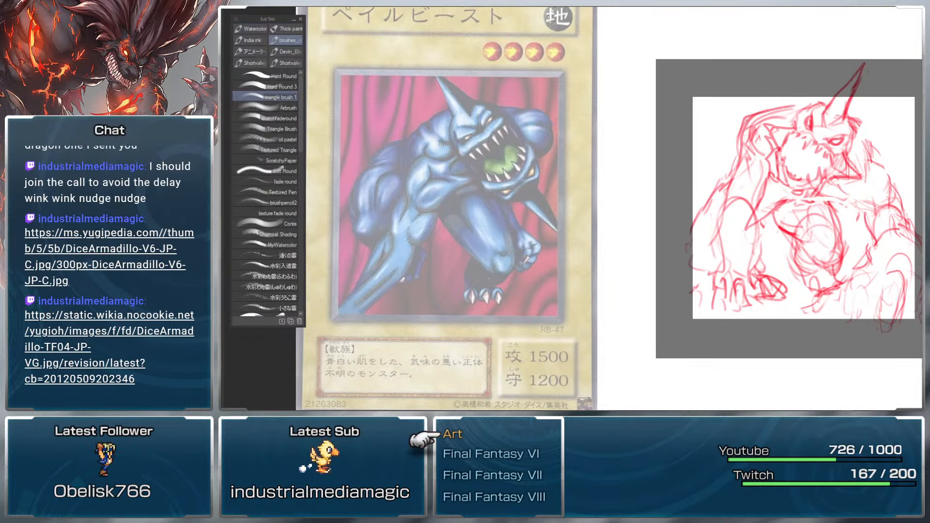
Step: Clean up the raised shoulder outline and add red contour strokes to both shoulders and the chest beneath the jaw
key(m)
key(b)
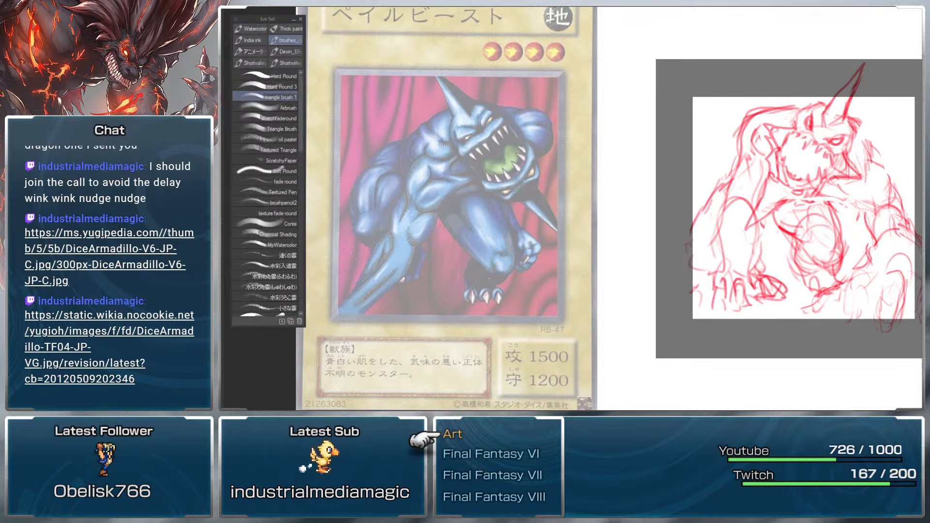
drag(870, 148, 873, 181)
drag(748, 148, 736, 163)
drag(755, 103, 736, 143)
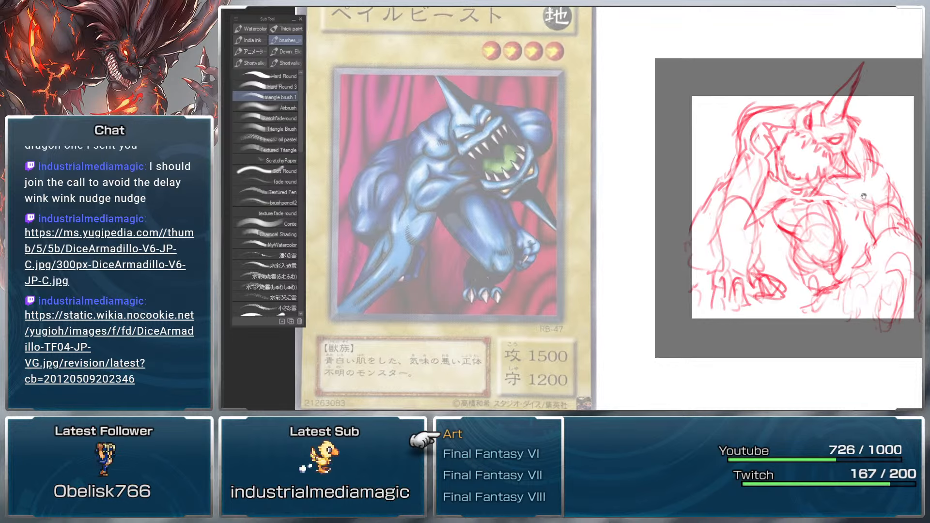
mouse_move(821, 202)
mouse_down()
mouse_move(790, 195)
mouse_move(800, 195)
mouse_up()
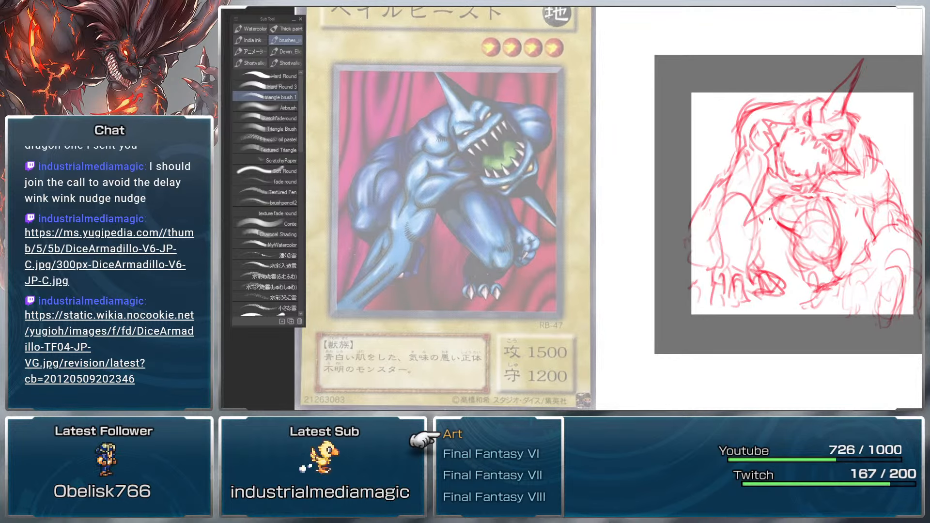
Step: Undo the last stroke and add red contour strokes to the chest, inner arm and outer foreground forearm
key(ctrl+z)
drag(765, 183, 744, 226)
drag(745, 225, 802, 193)
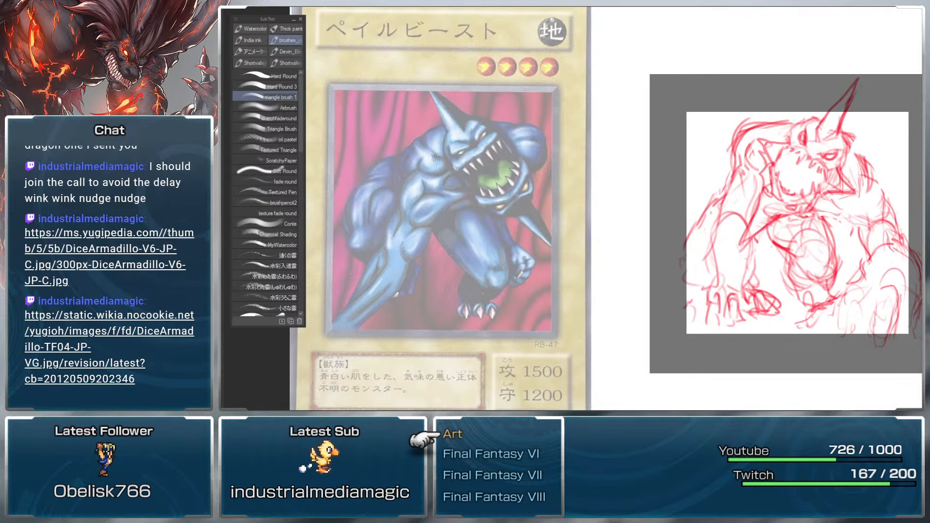
mouse_move(711, 212)
mouse_down()
mouse_move(690, 261)
mouse_move(697, 209)
mouse_move(710, 267)
mouse_move(690, 284)
mouse_up()
drag(751, 248, 768, 233)
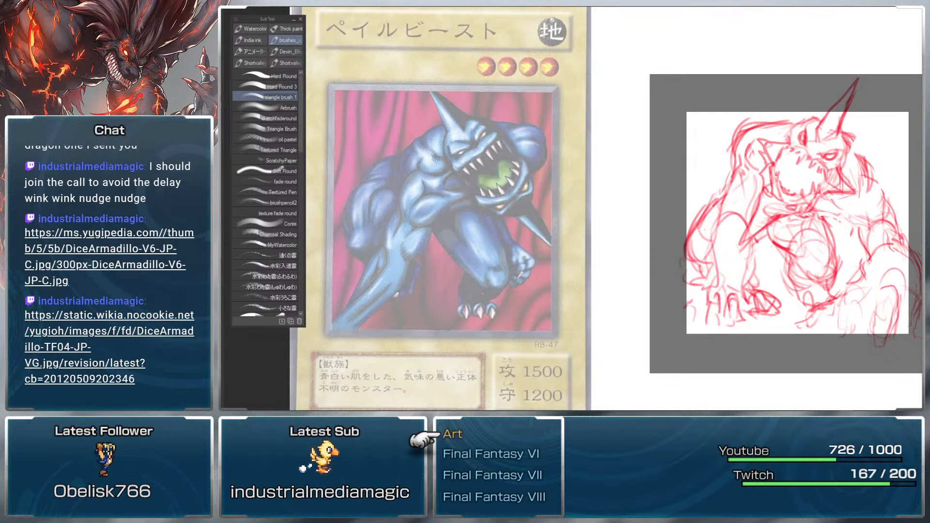
Step: Move the current red sketch layer down out of the square frame to free it for a new composition
scroll(851, 184, down, 3)
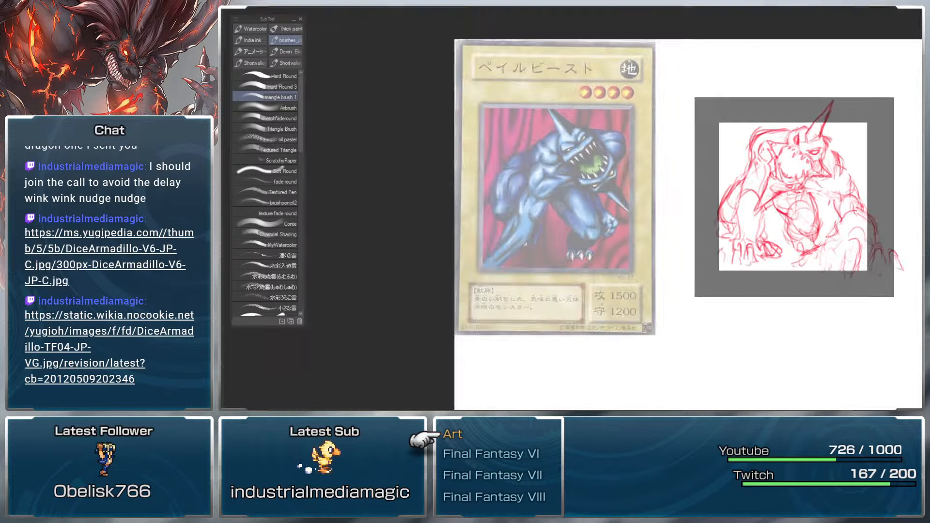
key(k)
mouse_move(835, 155)
mouse_down()
mouse_move(784, 130)
mouse_move(823, 343)
mouse_up()
drag(818, 229, 824, 239)
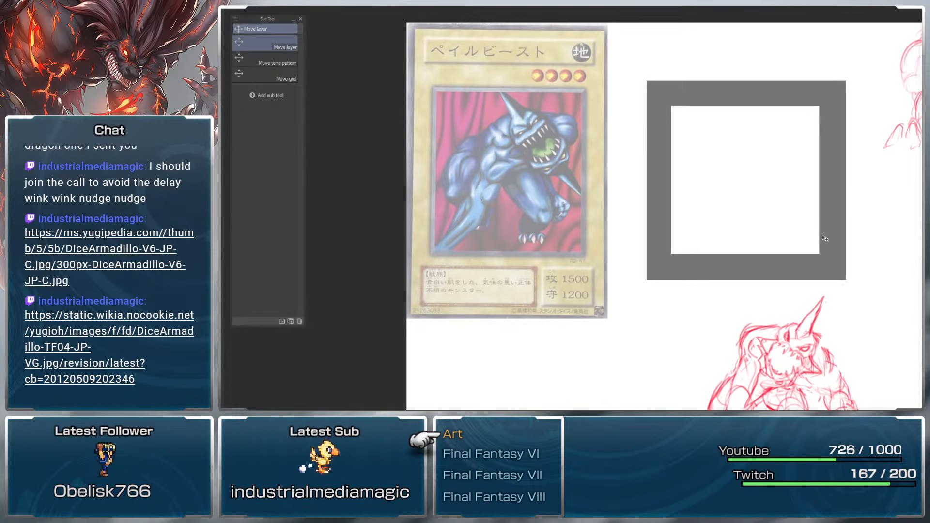
drag(918, 102, 821, 175)
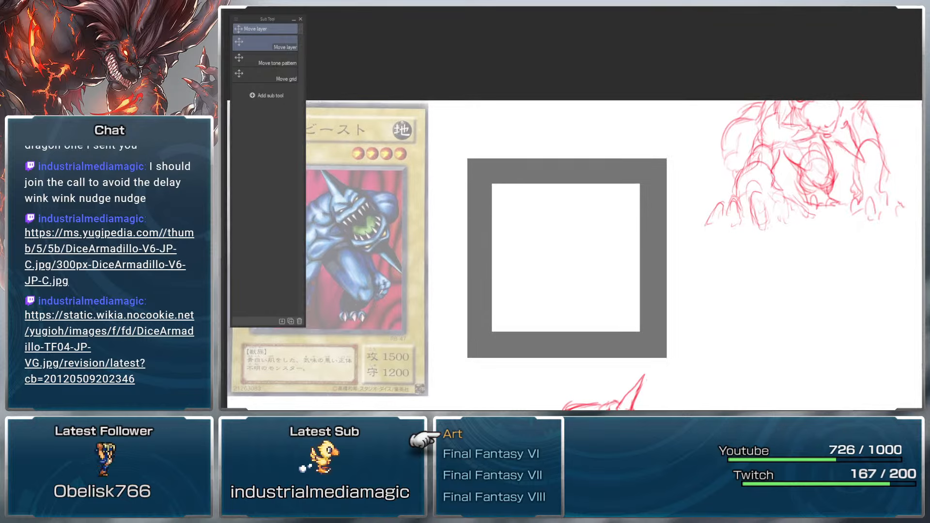
drag(896, 259, 893, 273)
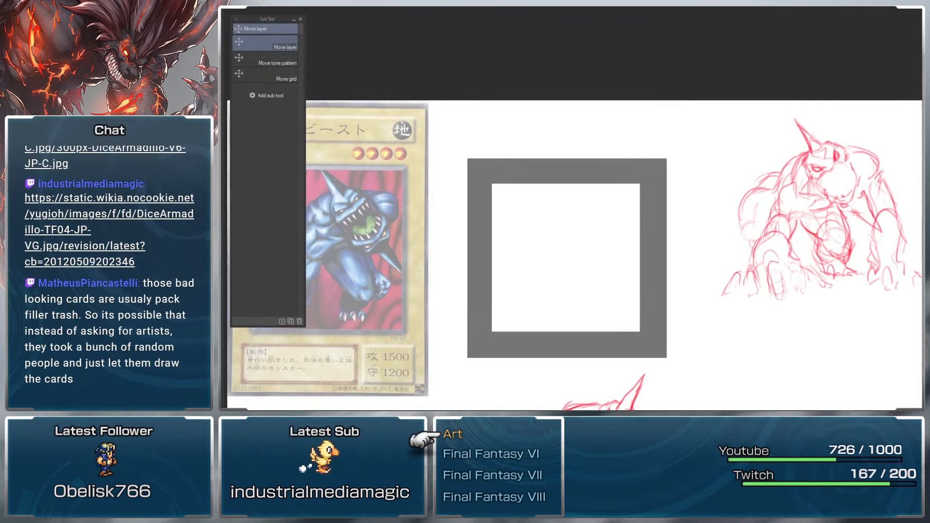
drag(885, 241, 929, 221)
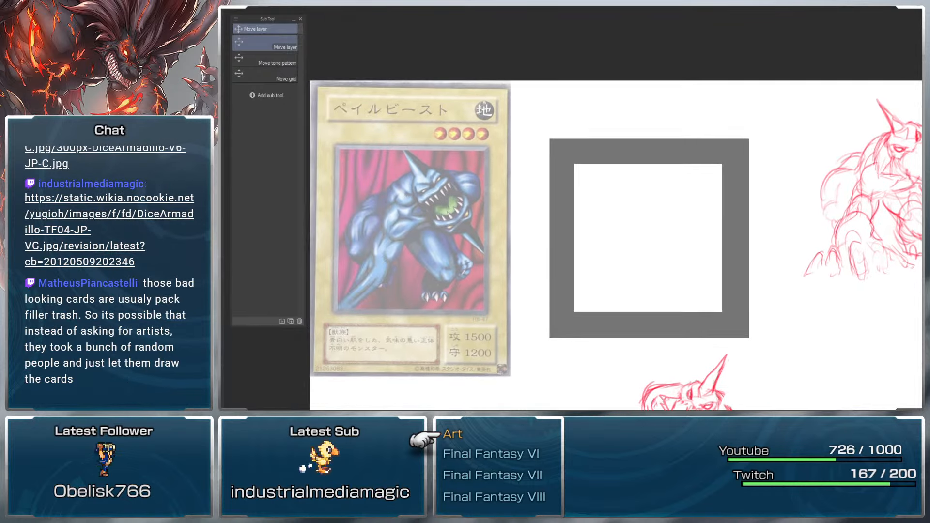
key(b)
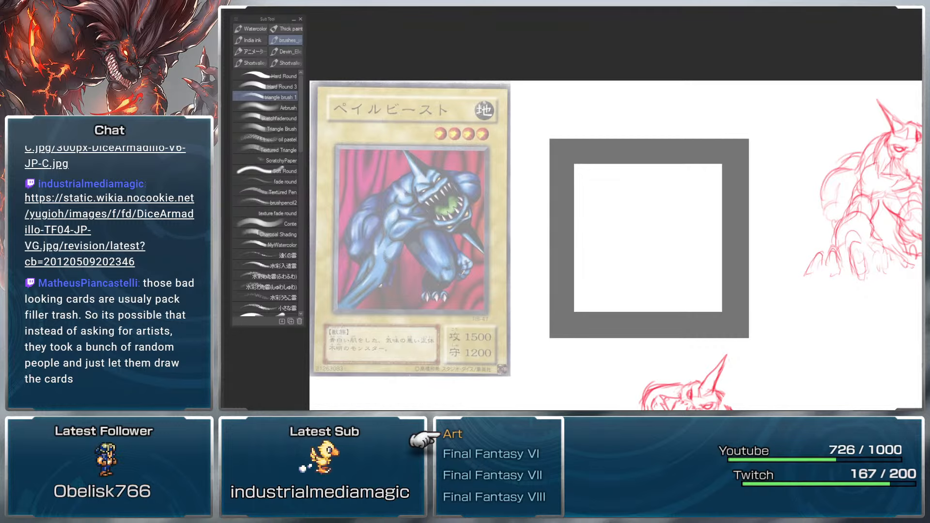
key(ctrl+plus)
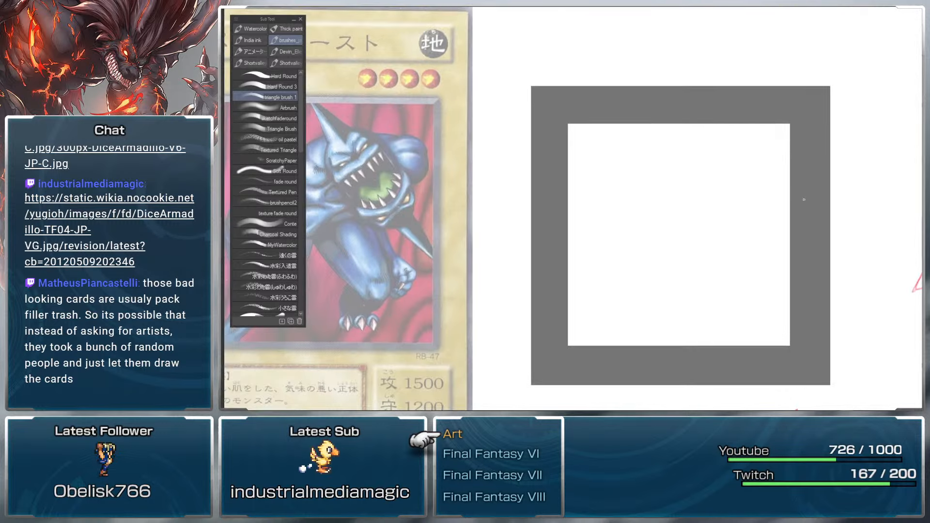
drag(798, 204, 803, 191)
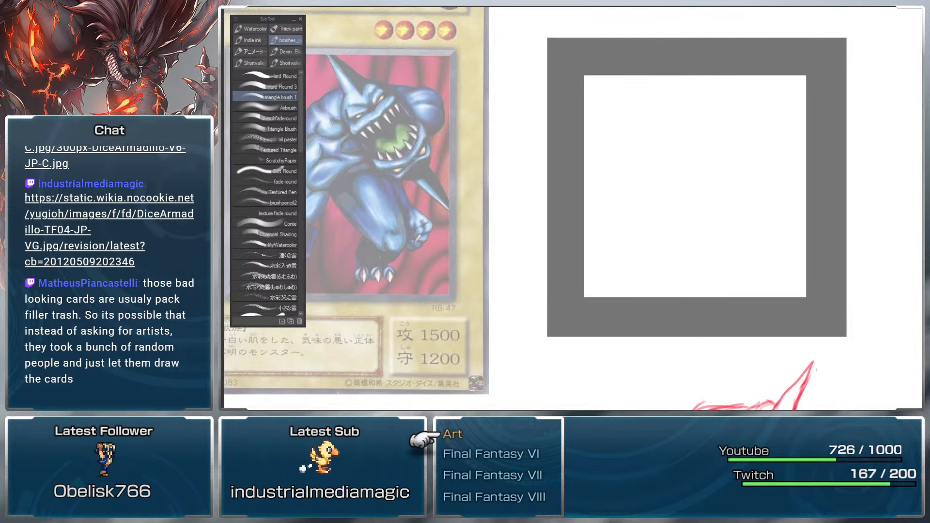
mouse_move(582, 256)
mouse_down()
mouse_move(644, 220)
mouse_move(658, 224)
mouse_up()
drag(630, 278, 623, 289)
drag(601, 232, 590, 296)
drag(656, 232, 625, 290)
drag(584, 252, 629, 228)
drag(622, 264, 639, 279)
drag(654, 225, 658, 252)
mouse_move(639, 208)
mouse_down()
mouse_move(645, 241)
mouse_move(680, 242)
mouse_up()
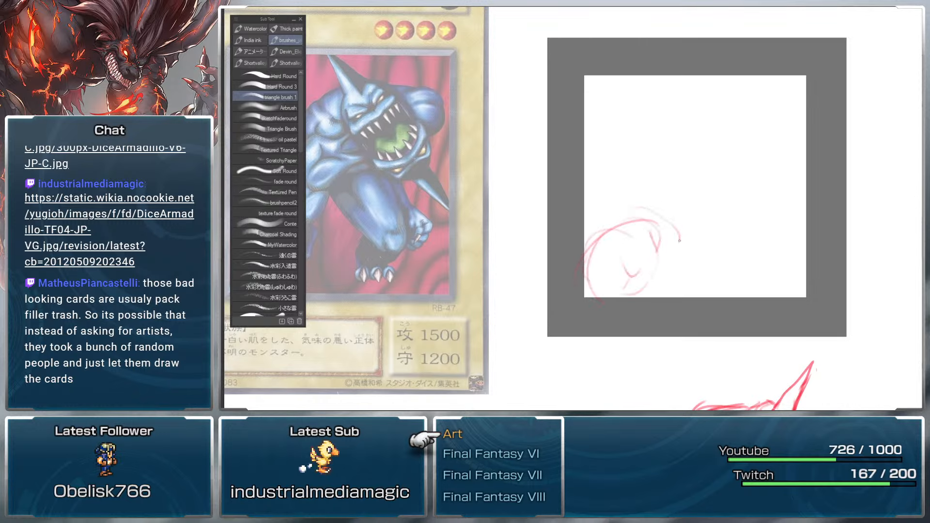
drag(722, 206, 738, 244)
drag(808, 218, 838, 251)
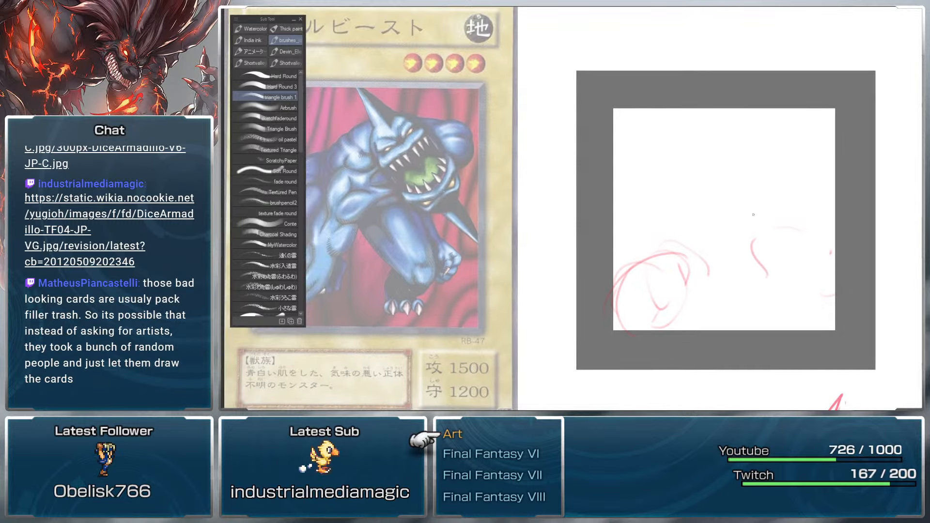
key(m)
mouse_move(652, 189)
mouse_down()
mouse_move(737, 366)
mouse_move(820, 178)
mouse_up()
key(Delete)
drag(826, 213, 839, 218)
key(ctrl+d)
drag(757, 237, 773, 230)
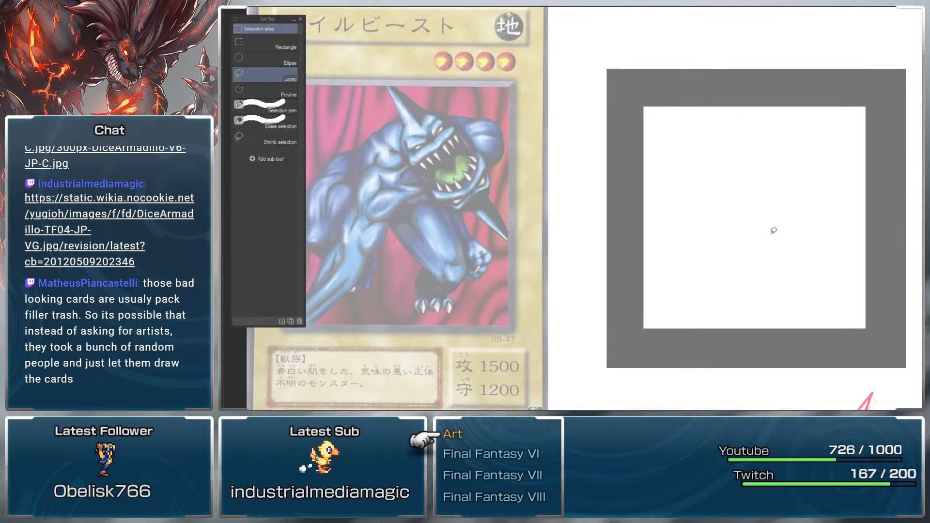
Step: Sketch the round open mouth and the lower jaw with its downward-pointing horn in red inside the frame
key(b)
mouse_move(703, 255)
mouse_down()
mouse_move(732, 282)
mouse_move(763, 279)
mouse_up()
mouse_move(711, 240)
mouse_down()
mouse_move(703, 217)
mouse_move(729, 210)
mouse_up()
mouse_move(743, 282)
mouse_down()
mouse_move(732, 279)
mouse_move(735, 300)
mouse_move(779, 314)
mouse_move(757, 268)
mouse_move(775, 297)
mouse_move(749, 290)
mouse_move(782, 317)
mouse_up()
mouse_move(726, 276)
mouse_down()
mouse_move(717, 284)
mouse_move(731, 289)
mouse_move(719, 271)
mouse_move(727, 282)
mouse_move(726, 271)
mouse_move(757, 262)
mouse_move(762, 246)
mouse_move(774, 273)
mouse_up()
mouse_move(759, 253)
mouse_down()
mouse_move(766, 238)
mouse_move(758, 240)
mouse_up()
mouse_move(721, 263)
mouse_down()
mouse_move(706, 237)
mouse_move(714, 246)
mouse_move(681, 218)
mouse_move(692, 232)
mouse_move(695, 198)
mouse_move(735, 206)
mouse_up()
Step: Sketch the curved upper jaw and snout contour arching over the open mouth
drag(693, 216, 686, 238)
drag(721, 193, 689, 218)
mouse_move(724, 192)
mouse_down()
mouse_move(684, 207)
mouse_move(743, 194)
mouse_up()
drag(687, 216, 680, 243)
drag(702, 196, 683, 214)
mouse_move(710, 197)
mouse_down()
mouse_move(741, 197)
mouse_move(725, 190)
mouse_move(677, 229)
mouse_up()
drag(727, 184, 721, 190)
scroll(703, 252, up, 2)
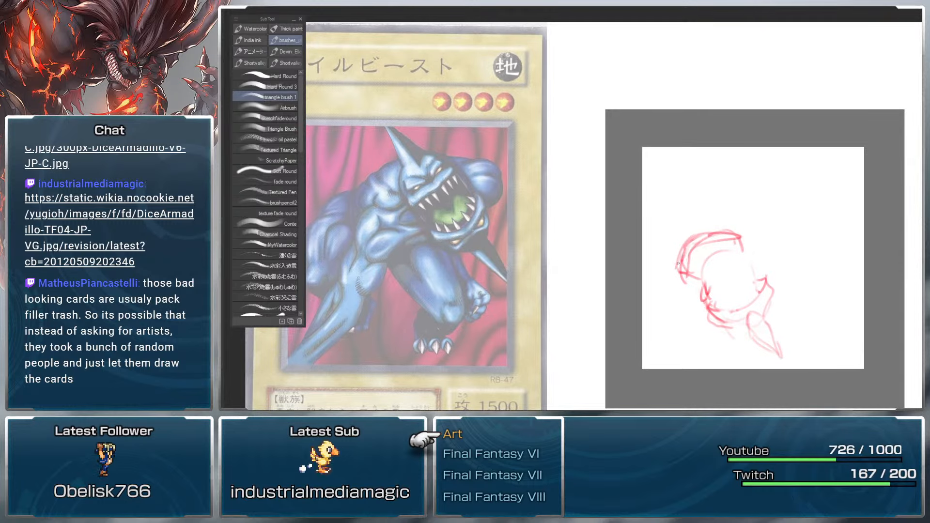
drag(677, 264, 674, 249)
mouse_move(669, 250)
mouse_down()
mouse_move(715, 231)
mouse_move(681, 240)
mouse_up()
scroll(724, 243, up, 1)
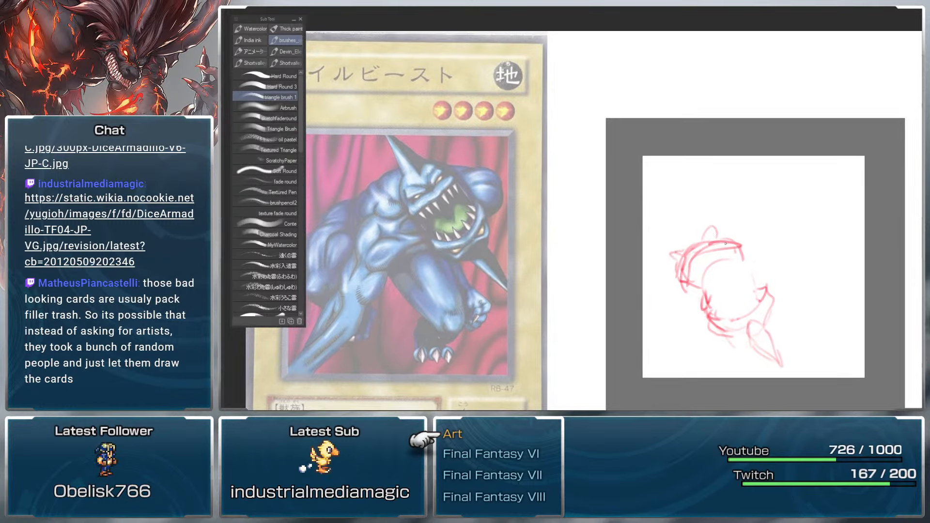
key(ctrl+z)
key(ctrl+z)
key(ctrl+z)
key(ctrl+z)
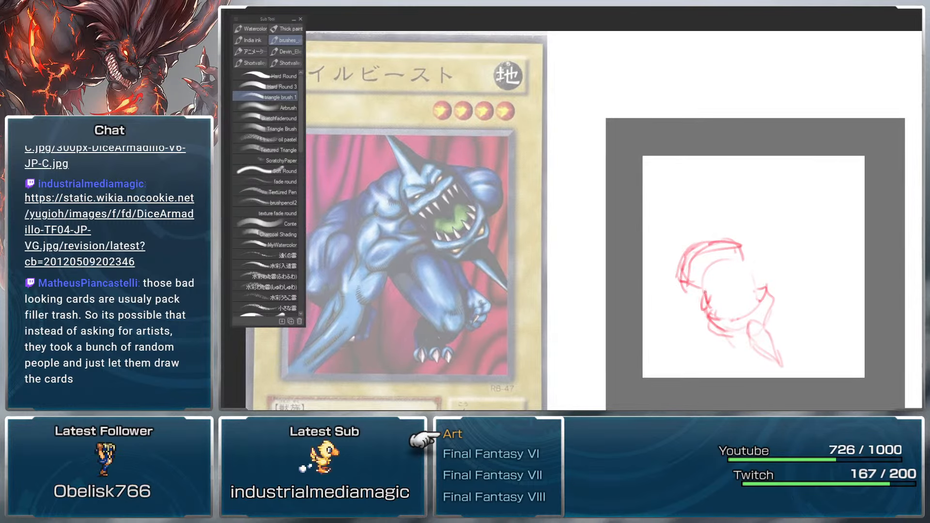
scroll(720, 272, up, 1)
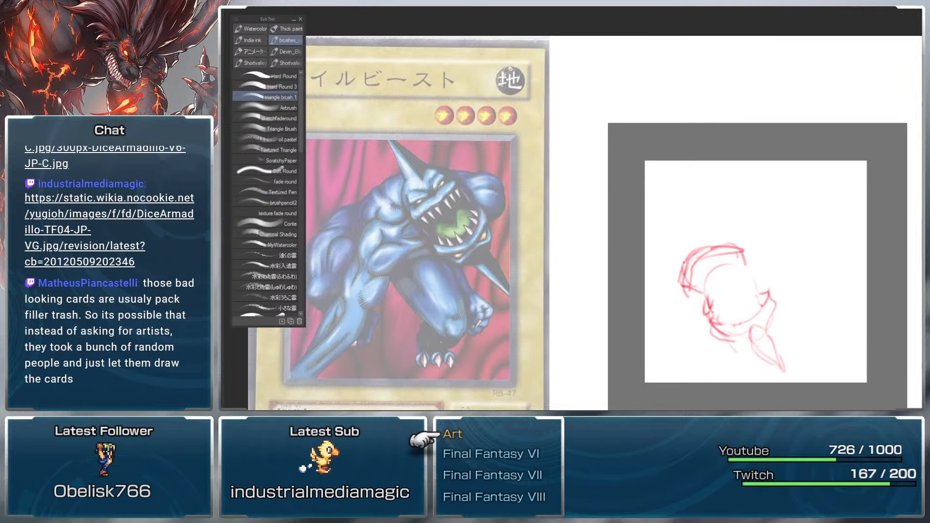
Step: Sketch the long forehead horn above the upper jaw, undoing the unwanted head contour strokes
mouse_move(678, 265)
mouse_down()
mouse_move(718, 240)
mouse_move(674, 261)
mouse_move(677, 230)
mouse_move(662, 215)
mouse_move(679, 237)
mouse_move(698, 221)
mouse_up()
mouse_move(642, 191)
mouse_down()
mouse_move(673, 234)
mouse_move(691, 216)
mouse_move(705, 221)
mouse_move(730, 229)
mouse_move(749, 258)
mouse_up()
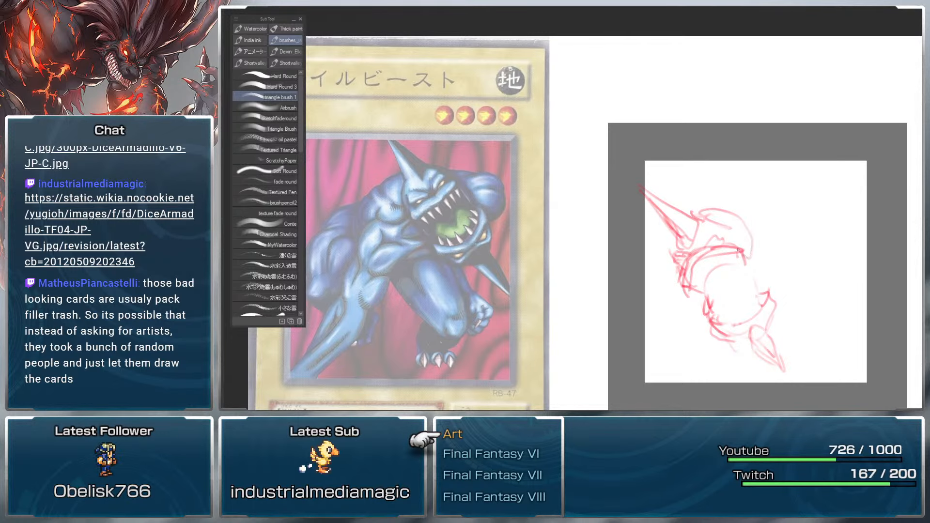
mouse_move(694, 248)
mouse_down()
mouse_move(665, 255)
mouse_move(675, 227)
mouse_up()
key(ctrl+z)
key(ctrl+z)
drag(664, 235, 670, 259)
drag(693, 216, 707, 212)
drag(722, 218, 746, 245)
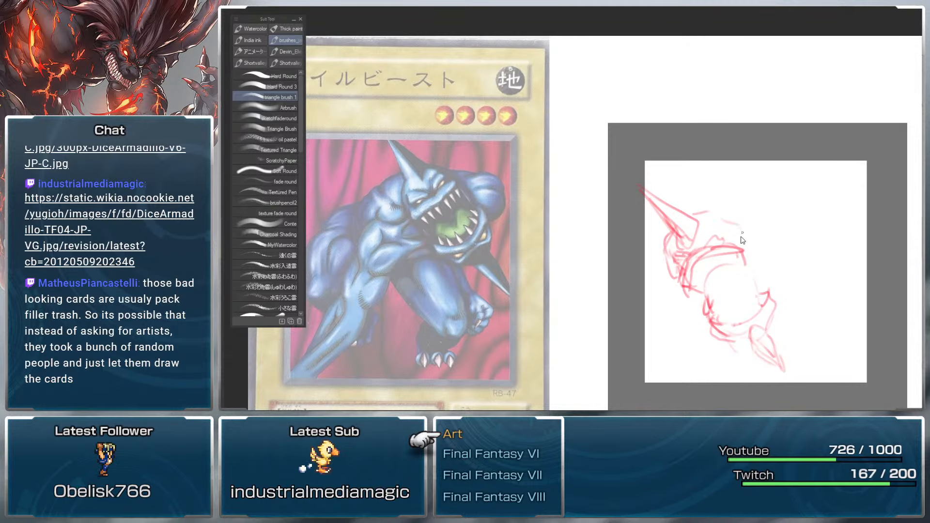
key(ctrl+z)
key(ctrl+z)
key(ctrl+z)
key(ctrl+z)
Step: Redraw the brow and head contour at the base of the forehead horn
drag(665, 232, 677, 258)
drag(668, 257, 678, 262)
mouse_move(693, 215)
mouse_down()
mouse_move(736, 221)
mouse_move(711, 244)
mouse_move(724, 225)
mouse_move(715, 216)
mouse_up()
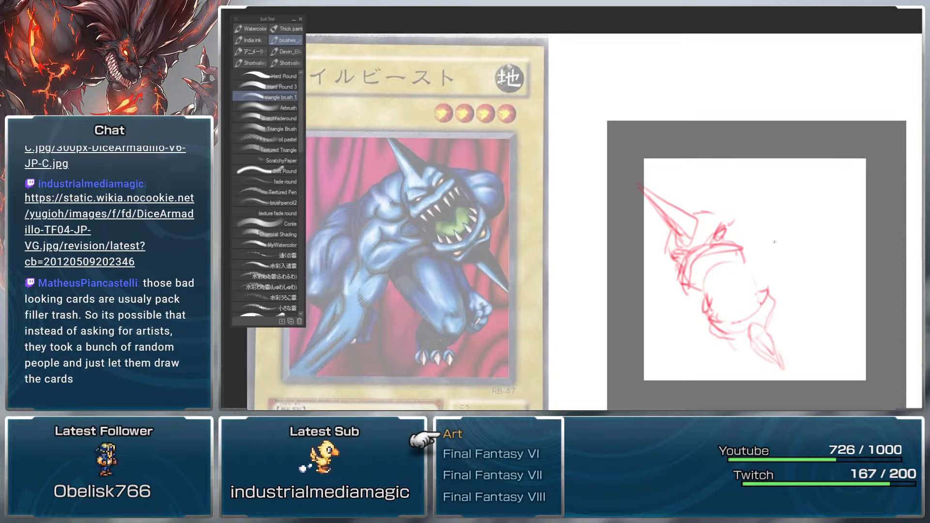
Step: Darken the eyes and brows on the upper head and add teeth around the open mouth
mouse_move(779, 241)
mouse_down()
mouse_move(767, 237)
mouse_move(769, 206)
mouse_move(792, 190)
mouse_move(786, 201)
mouse_up()
mouse_move(730, 199)
mouse_down()
mouse_move(747, 198)
mouse_move(745, 159)
mouse_move(731, 220)
mouse_up()
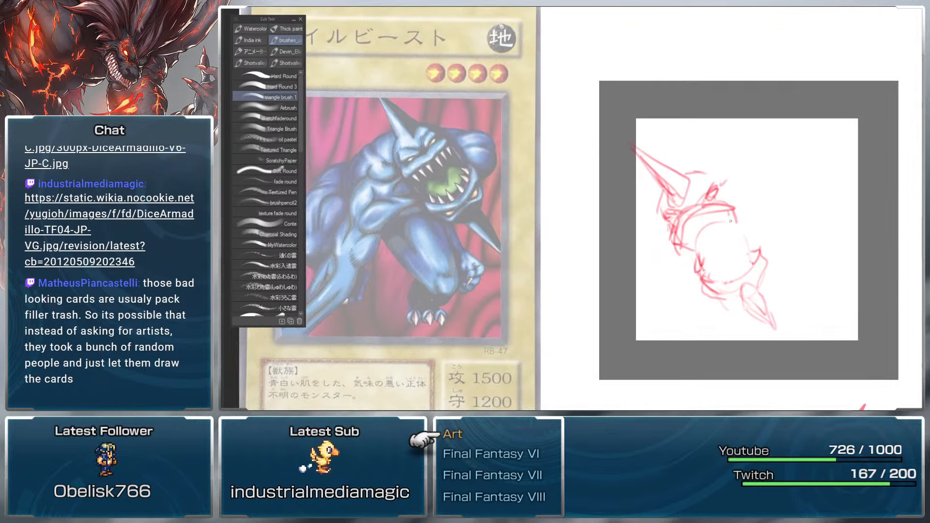
drag(667, 215, 673, 226)
mouse_move(708, 197)
mouse_down()
mouse_move(707, 206)
mouse_move(660, 223)
mouse_up()
mouse_move(680, 257)
mouse_down()
mouse_move(688, 224)
mouse_move(736, 218)
mouse_up()
drag(705, 277, 748, 260)
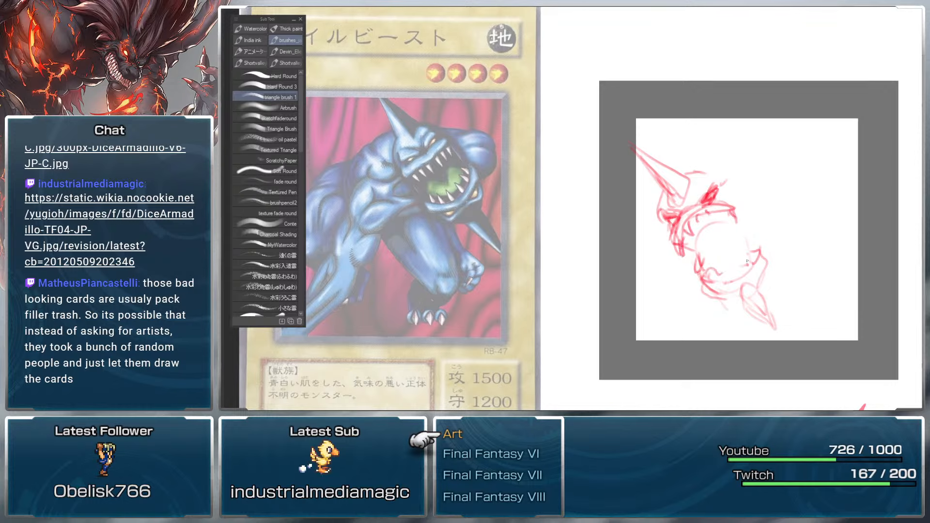
Step: Sketch the neck and back arc behind the head and the first arm contours beside the jaw
drag(715, 169, 764, 255)
drag(750, 223, 738, 194)
drag(711, 163, 762, 156)
drag(785, 188, 778, 213)
drag(754, 235, 771, 227)
mouse_move(662, 213)
mouse_down()
mouse_move(650, 243)
mouse_move(697, 271)
mouse_up()
drag(647, 262, 687, 252)
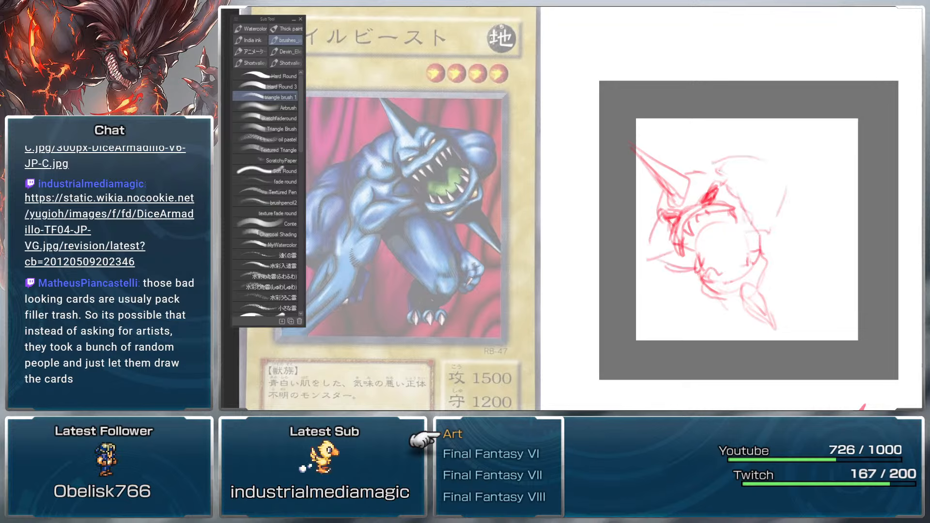
Step: Sketch the angular raised shoulder behind the head and the curved outline of the large foreground hand
drag(778, 191, 759, 234)
mouse_move(774, 173)
mouse_down()
mouse_move(776, 192)
mouse_move(785, 178)
mouse_up()
drag(774, 225, 758, 246)
drag(658, 270, 624, 294)
drag(659, 278, 688, 270)
drag(698, 312, 690, 325)
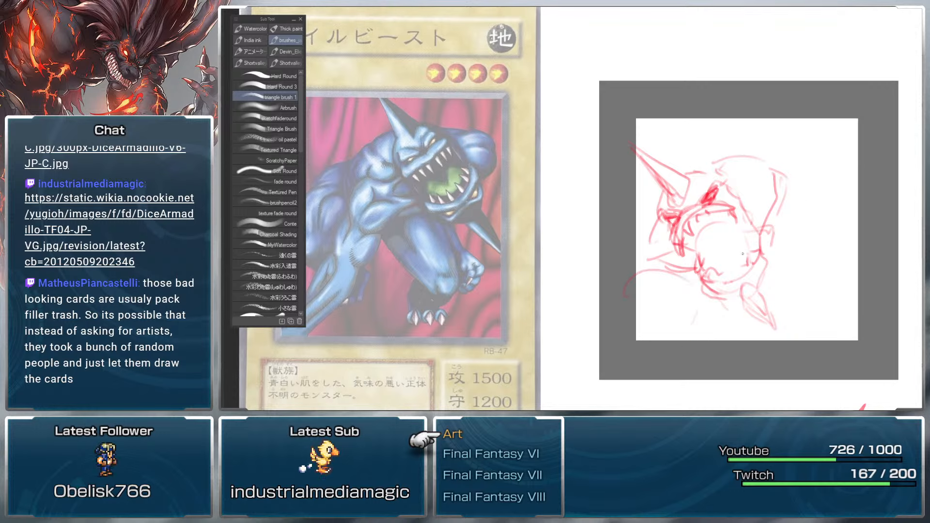
Step: Round out and reinforce the top of the raised shoulder with overlapping red contour strokes
mouse_move(760, 165)
mouse_down()
mouse_move(757, 151)
mouse_move(724, 159)
mouse_move(793, 199)
mouse_up()
mouse_move(760, 199)
mouse_down()
mouse_move(763, 157)
mouse_move(785, 160)
mouse_up()
drag(778, 172, 778, 185)
drag(754, 152, 791, 167)
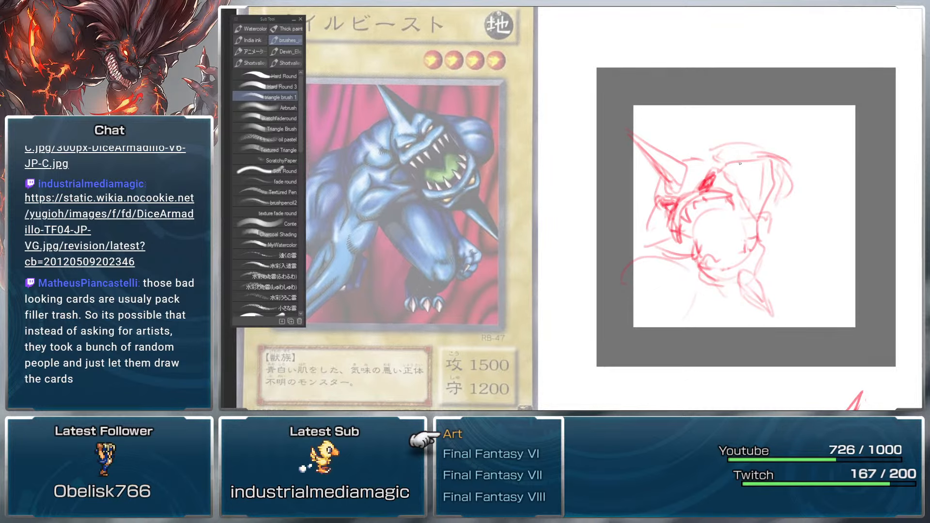
drag(737, 177, 765, 161)
drag(769, 162, 789, 179)
drag(723, 152, 759, 144)
Step: Clean up the arc above the raised shoulder and add strokes to the mouth edge, snout and back
key(e)
key(b)
key(m)
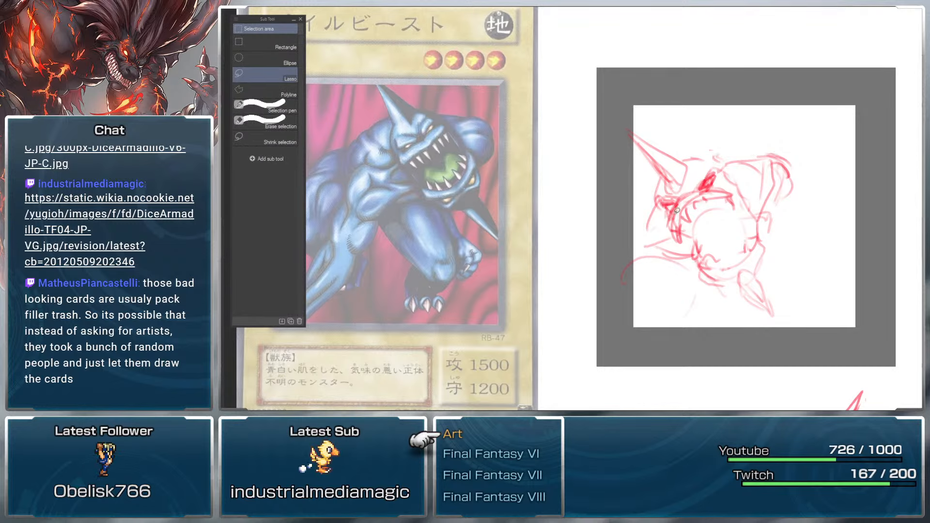
mouse_move(652, 199)
mouse_down()
mouse_move(658, 215)
mouse_move(634, 242)
mouse_up()
key(ctrl+d)
key(b)
drag(795, 191, 818, 186)
mouse_move(691, 233)
mouse_down()
mouse_move(676, 245)
mouse_move(690, 244)
mouse_up()
drag(730, 201, 739, 209)
mouse_move(673, 206)
mouse_down()
mouse_move(662, 220)
mouse_move(652, 194)
mouse_move(670, 170)
mouse_up()
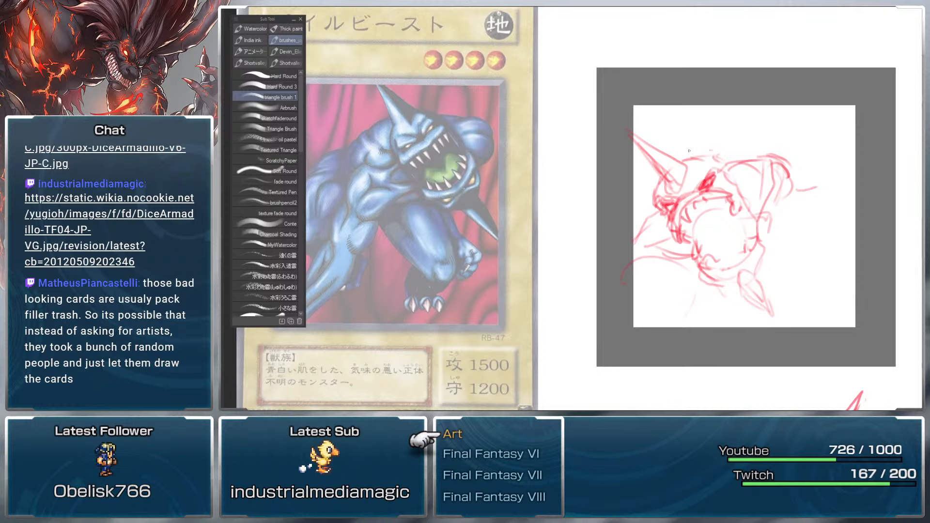
Step: Sketch the foreground hand's rounded fingers, its arm contour and loose marks along the beast's back
drag(808, 190, 833, 212)
mouse_move(645, 312)
mouse_down()
mouse_move(656, 322)
mouse_move(659, 297)
mouse_move(633, 297)
mouse_move(653, 333)
mouse_move(683, 291)
mouse_move(703, 329)
mouse_move(683, 324)
mouse_up()
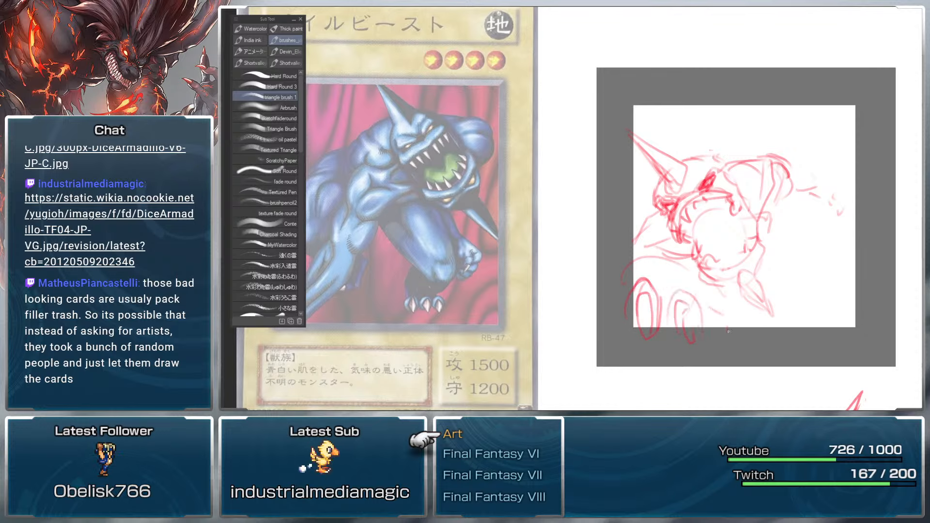
mouse_move(633, 269)
mouse_down()
mouse_move(671, 257)
mouse_move(631, 229)
mouse_move(647, 217)
mouse_up()
drag(821, 187, 817, 196)
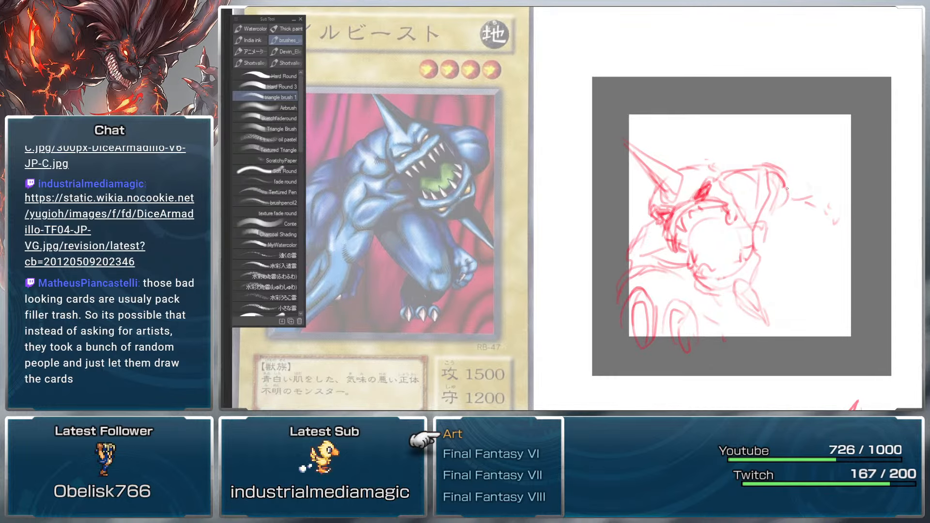
mouse_move(817, 202)
mouse_down()
mouse_move(843, 185)
mouse_move(837, 189)
mouse_up()
Step: Lasso the whole new sketch, scale it down slightly and reposition it within the square frame
key(m)
mouse_move(634, 221)
mouse_down()
mouse_move(772, 339)
mouse_move(784, 80)
mouse_move(632, 223)
mouse_up()
key(ctrl+t)
mouse_move(890, 372)
mouse_down()
mouse_move(843, 290)
mouse_move(849, 321)
mouse_move(833, 311)
mouse_up()
drag(811, 234, 832, 205)
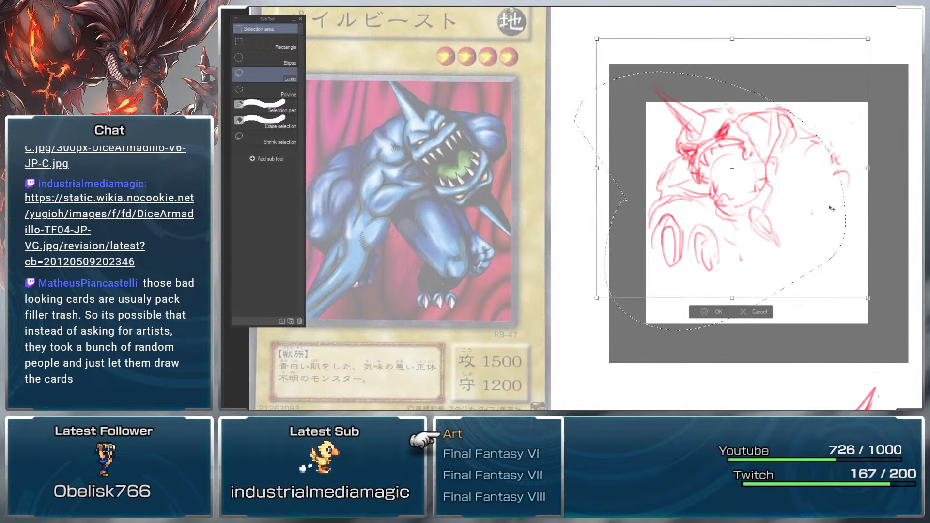
key(Return)
key(ctrl+d)
key(b)
drag(682, 321, 730, 285)
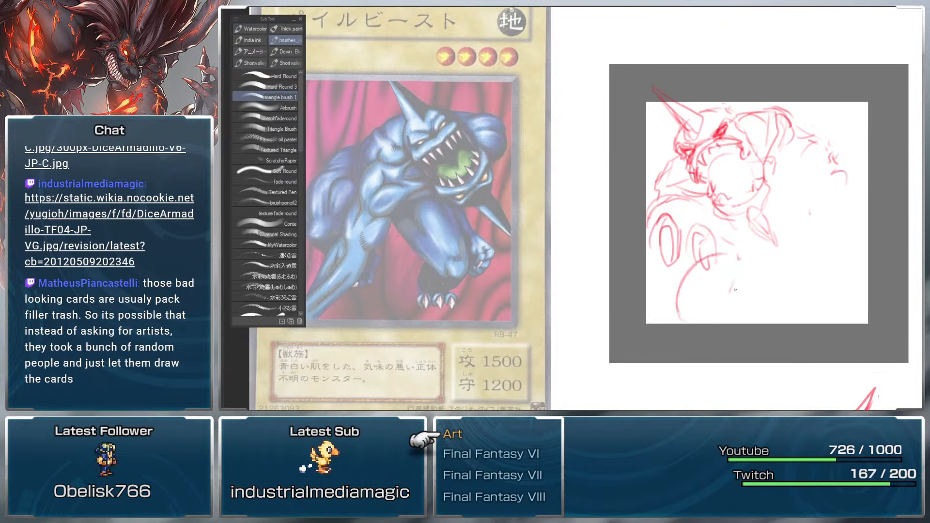
key(ctrl+z)
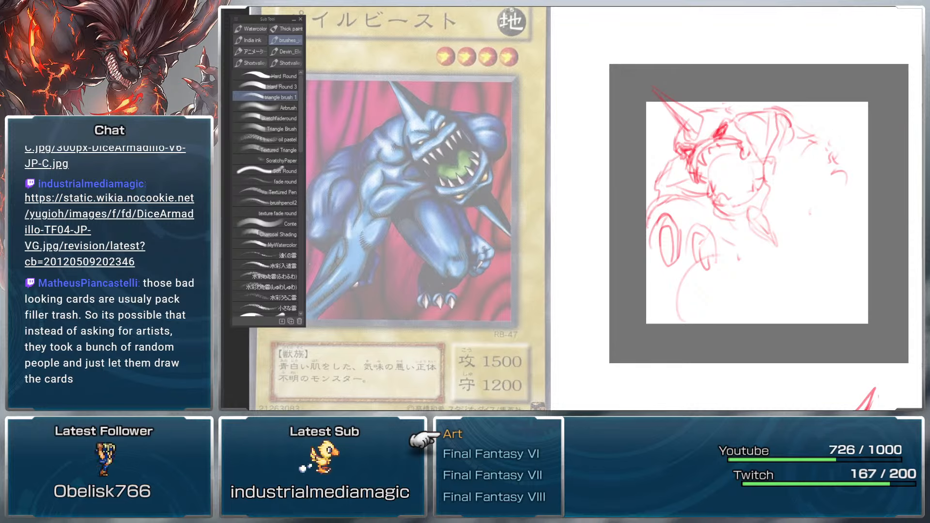
key(ctrl+z)
Step: Lasso the whole new sketch, flip it horizontally and clear the selection
key(m)
mouse_move(635, 170)
mouse_down()
mouse_move(882, 192)
mouse_move(632, 167)
mouse_up()
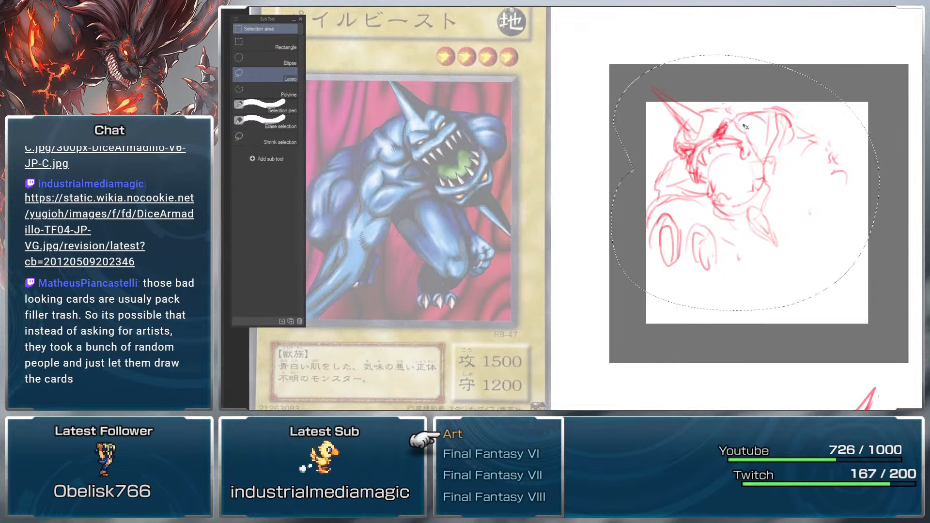
right_click(770, 178)
click(809, 284)
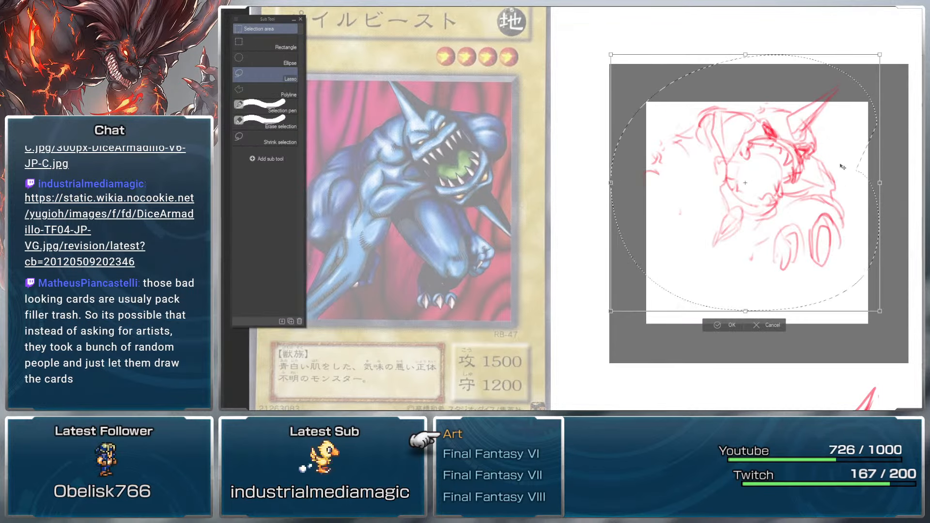
key(Return)
key(ctrl+d)
key(b)
key(m)
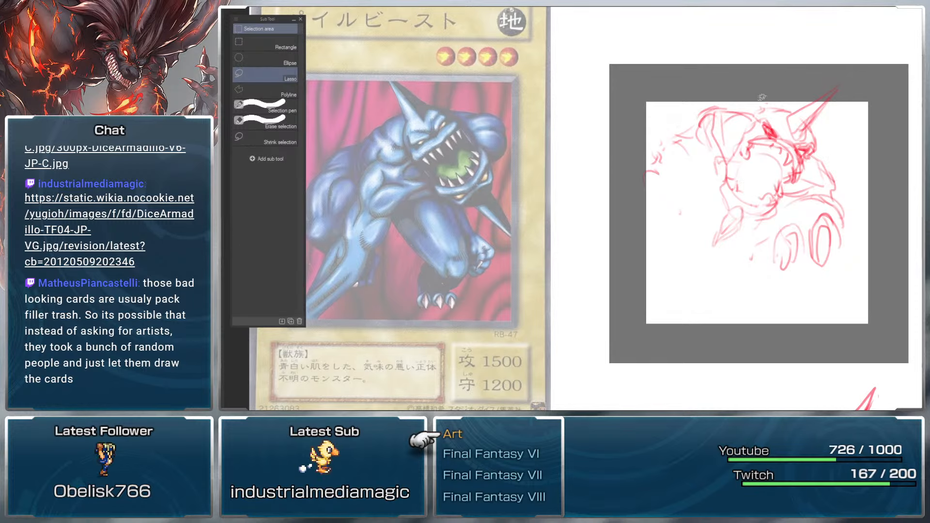
Step: Lasso the beast's head and horn, rotate them, flip them horizontally, fit them back onto the body and clear the selection
mouse_move(763, 97)
mouse_down()
mouse_move(706, 193)
mouse_move(823, 160)
mouse_move(845, 132)
mouse_move(838, 121)
mouse_up()
key(ctrl+t)
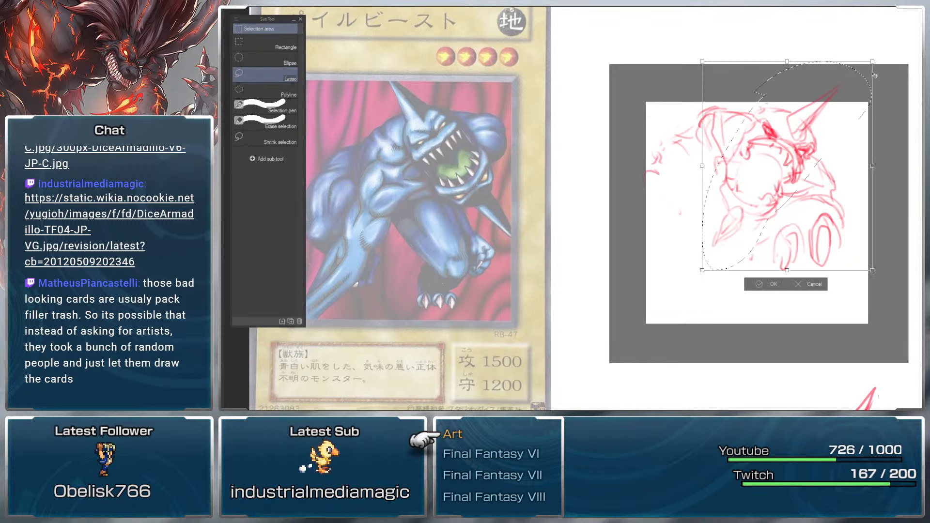
drag(847, 179, 830, 145)
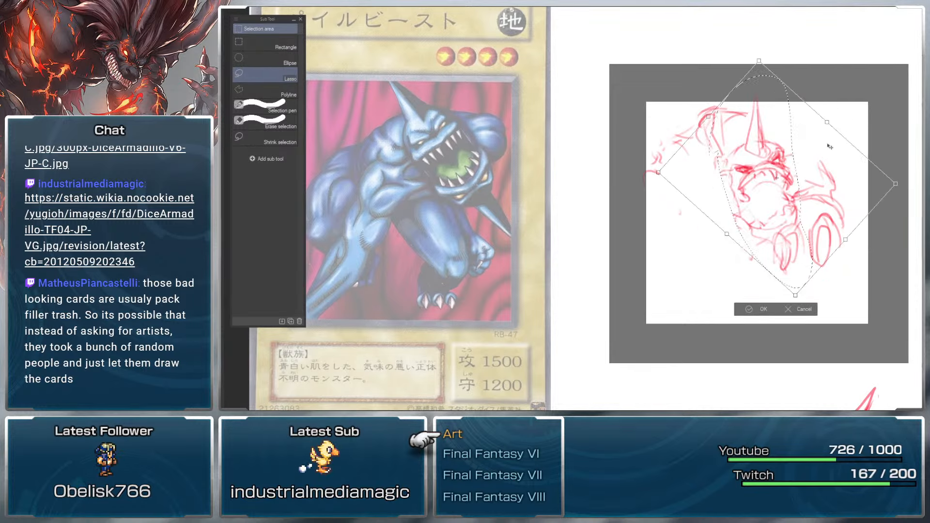
right_click(790, 170)
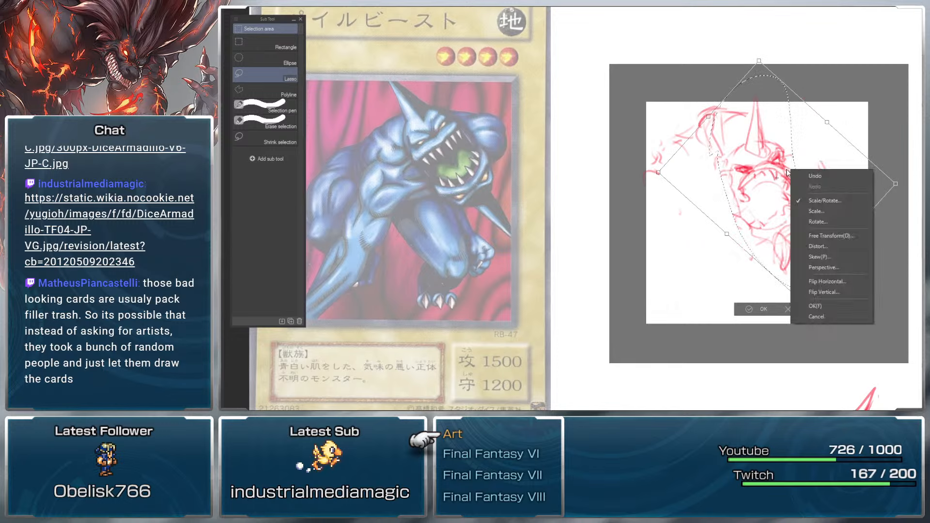
click(827, 281)
mouse_move(857, 204)
mouse_down()
mouse_move(833, 121)
mouse_move(805, 132)
mouse_move(812, 187)
mouse_move(866, 137)
mouse_move(824, 132)
mouse_move(849, 220)
mouse_up()
key(Return)
key(ctrl+d)
Step: Delete the old arm and hand strokes, and sketch a new foreground arm contour with a rounded hand beneath it
key(Delete)
key(ctrl+d)
key(b)
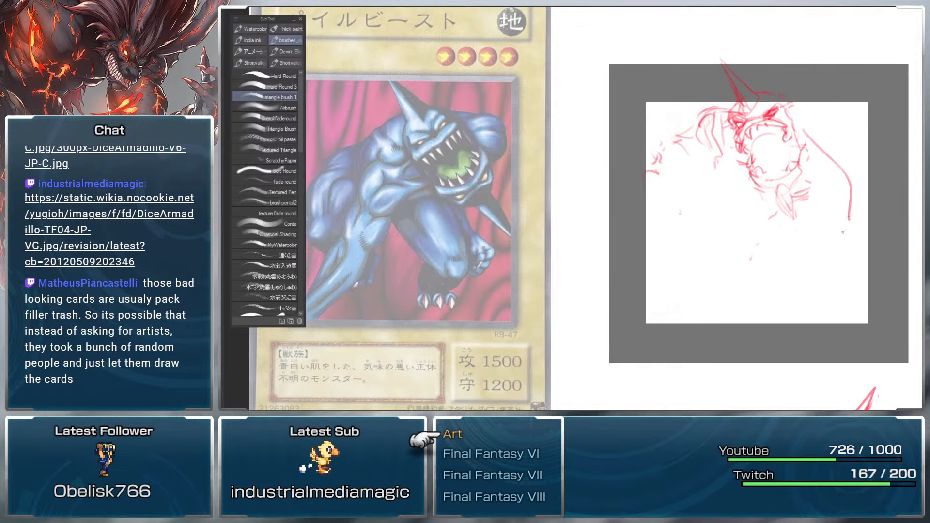
mouse_move(828, 259)
mouse_down()
mouse_move(807, 235)
mouse_move(844, 285)
mouse_move(826, 294)
mouse_up()
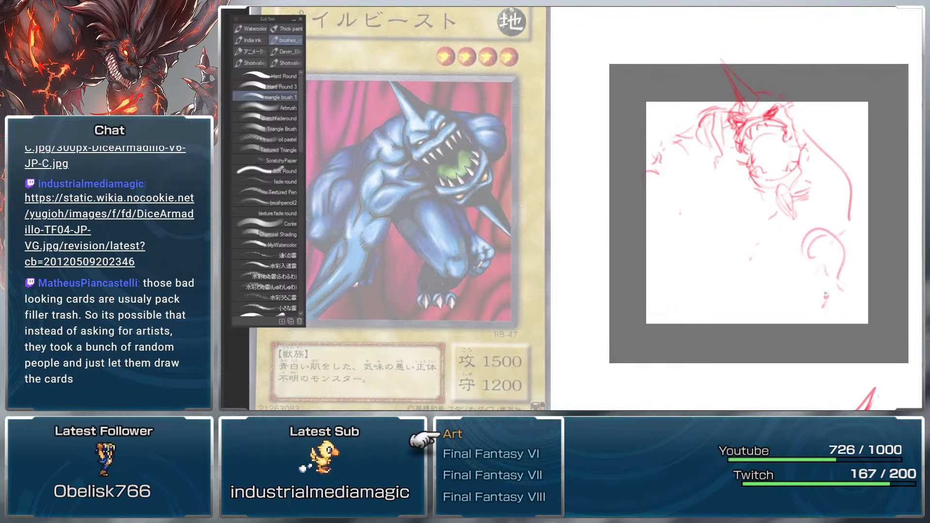
drag(824, 189, 822, 196)
drag(804, 257, 846, 284)
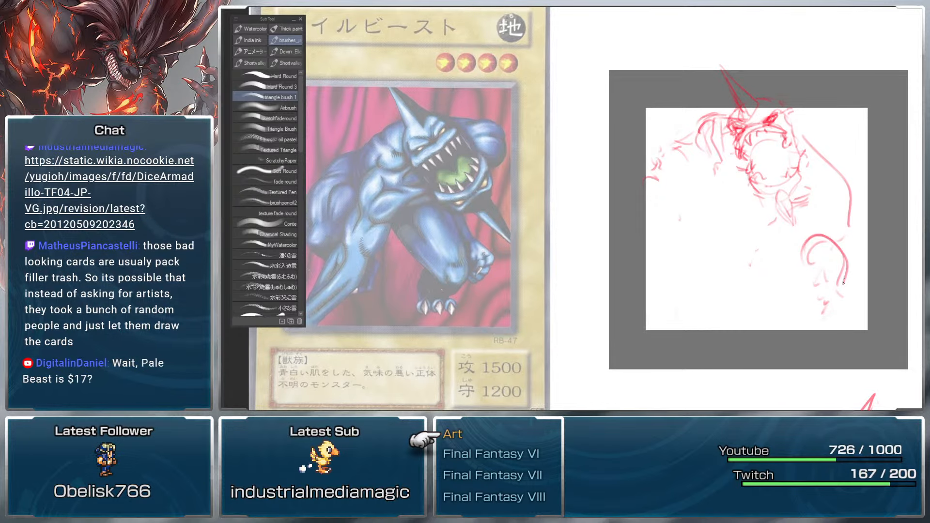
mouse_move(815, 212)
mouse_down()
mouse_move(813, 233)
mouse_move(853, 200)
mouse_move(841, 243)
mouse_up()
drag(822, 223, 824, 207)
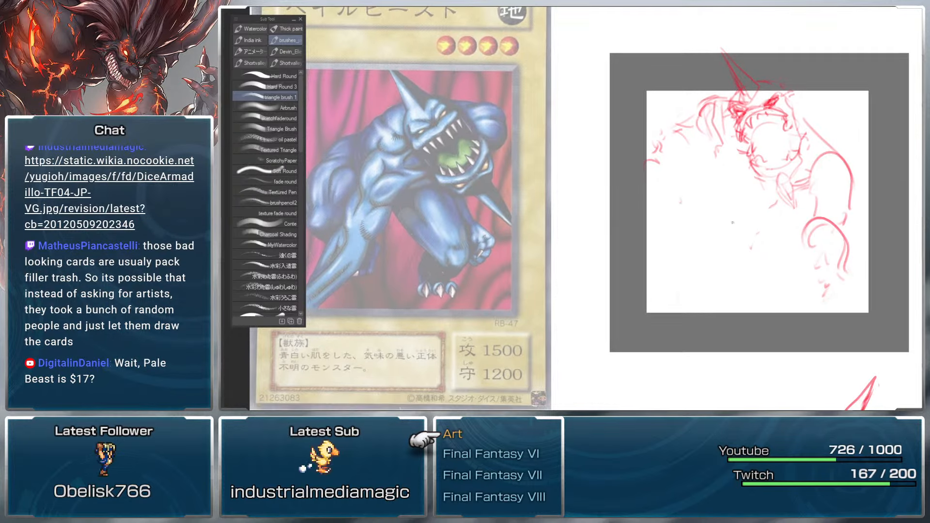
Step: Sketch the rounded chest and belly contour beneath the head and reinforce the back line behind it
drag(730, 218, 743, 224)
drag(721, 176, 760, 224)
drag(760, 212, 763, 224)
drag(715, 148, 715, 192)
mouse_move(798, 100)
mouse_down()
mouse_move(836, 145)
mouse_move(824, 115)
mouse_move(838, 145)
mouse_up()
mouse_move(757, 197)
mouse_down()
mouse_move(781, 215)
mouse_move(795, 209)
mouse_up()
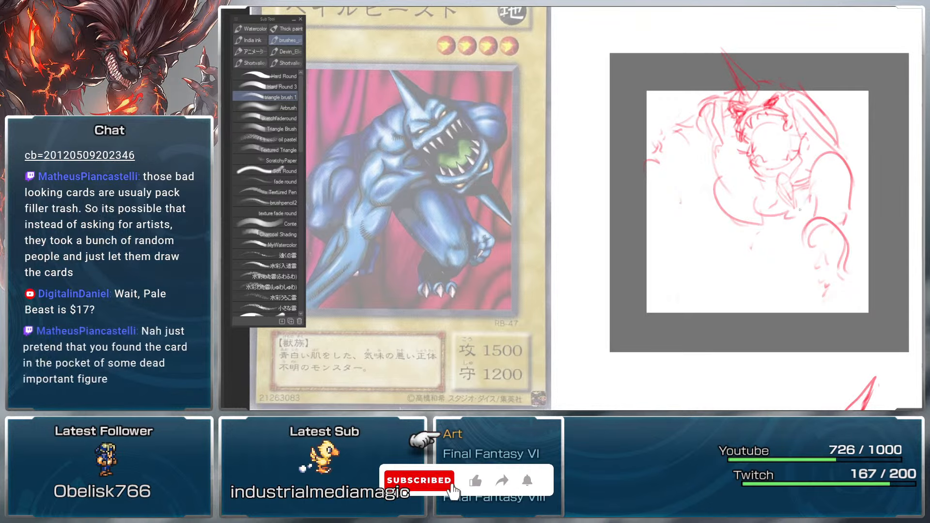
Step: Darken the lower jaw and chin details, add brow strokes and sharpen the outline of the tall horn
mouse_move(761, 173)
mouse_down()
mouse_move(800, 173)
mouse_move(791, 171)
mouse_up()
mouse_move(764, 172)
mouse_down()
mouse_move(769, 180)
mouse_move(799, 170)
mouse_move(759, 178)
mouse_up()
drag(775, 181, 780, 190)
mouse_move(778, 111)
mouse_down()
mouse_move(792, 108)
mouse_move(726, 121)
mouse_move(731, 98)
mouse_move(756, 103)
mouse_up()
drag(723, 46, 744, 69)
mouse_move(745, 70)
mouse_down()
mouse_move(717, 43)
mouse_move(738, 88)
mouse_move(721, 41)
mouse_up()
drag(765, 92, 774, 88)
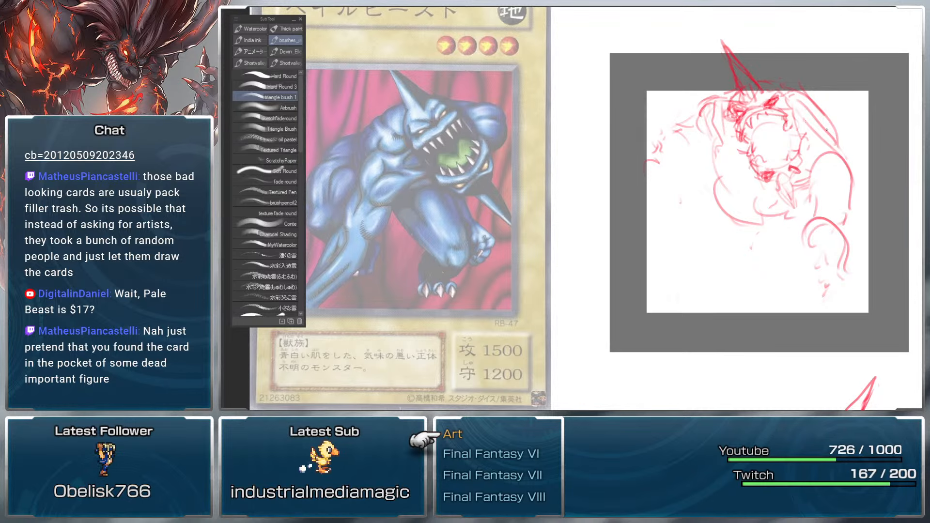
Step: Lasso the redrawn beast, shrink it slightly and move it lower inside the square frame
key(k)
drag(826, 130, 840, 151)
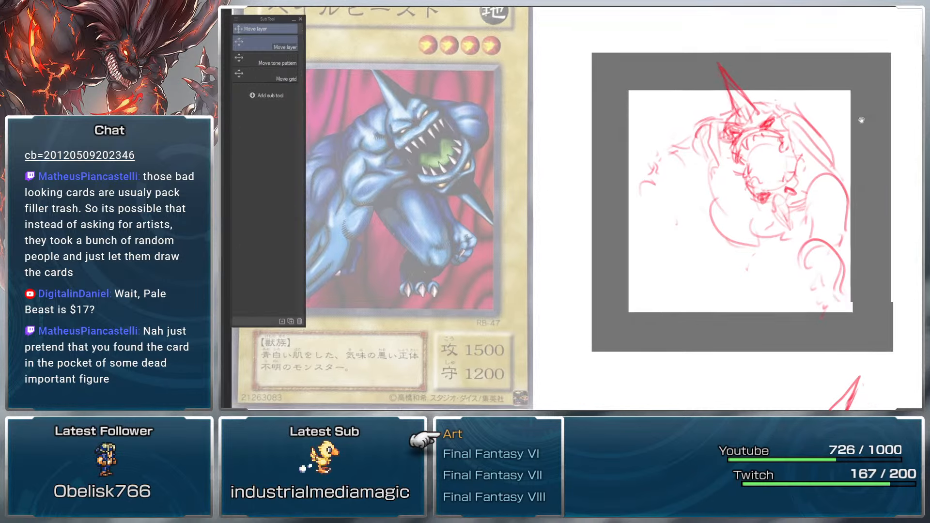
drag(861, 120, 658, 184)
drag(805, 165, 823, 140)
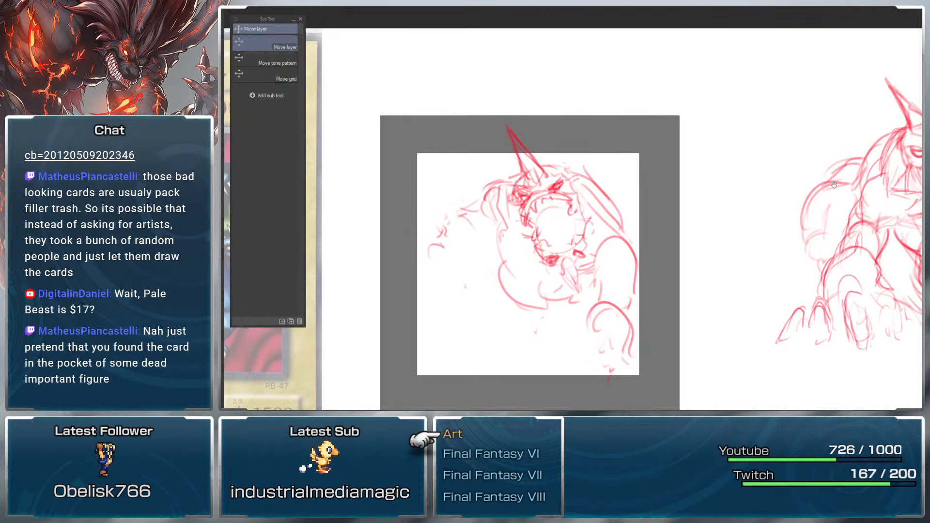
drag(834, 185, 876, 125)
key(m)
mouse_move(470, 111)
mouse_down()
mouse_move(523, 293)
mouse_move(680, 86)
mouse_move(556, 39)
mouse_up()
key(ctrl+t)
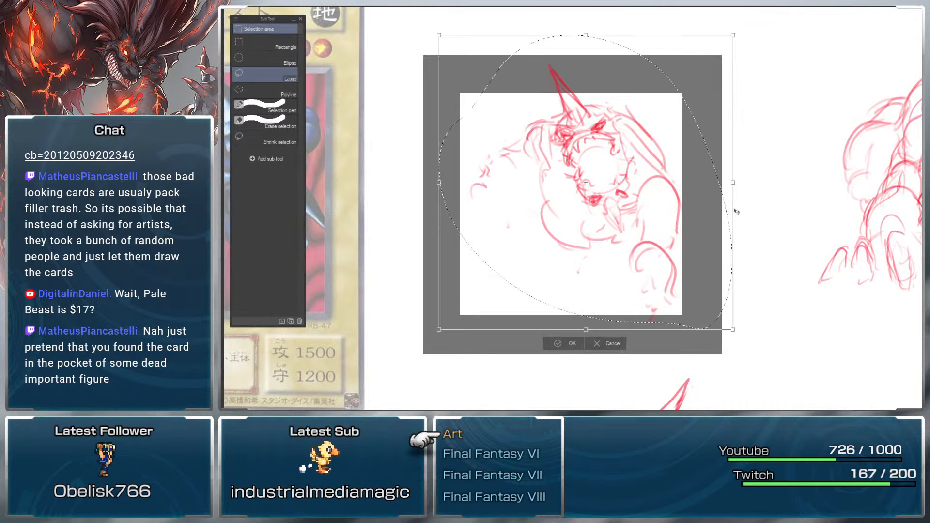
mouse_move(732, 329)
mouse_down()
mouse_move(682, 279)
mouse_move(802, 271)
mouse_up()
mouse_move(763, 192)
mouse_down()
mouse_move(775, 210)
mouse_move(782, 190)
mouse_move(845, 183)
mouse_move(841, 170)
mouse_up()
key(Return)
key(b)
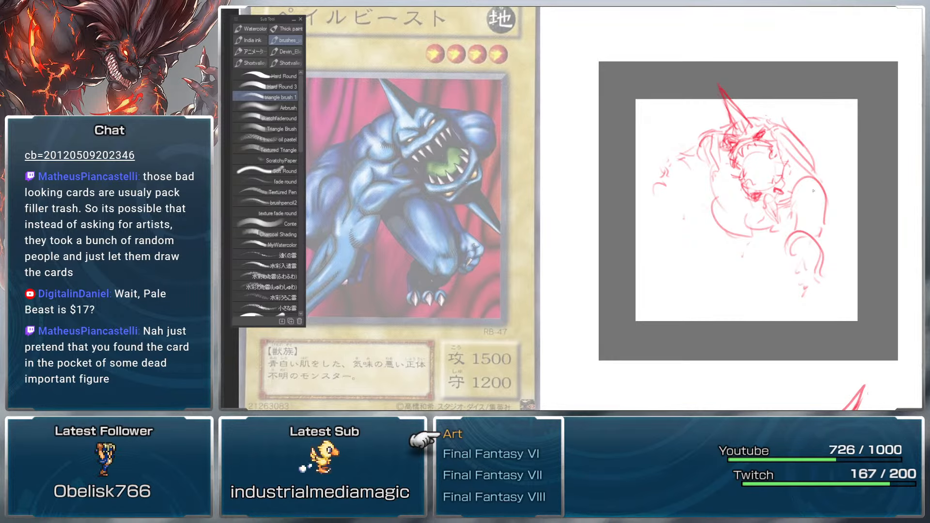
Step: Sketch a long curved limb reaching from the belly toward the left edge of the square frame
scroll(813, 190, down, 2)
scroll(813, 191, down, 1)
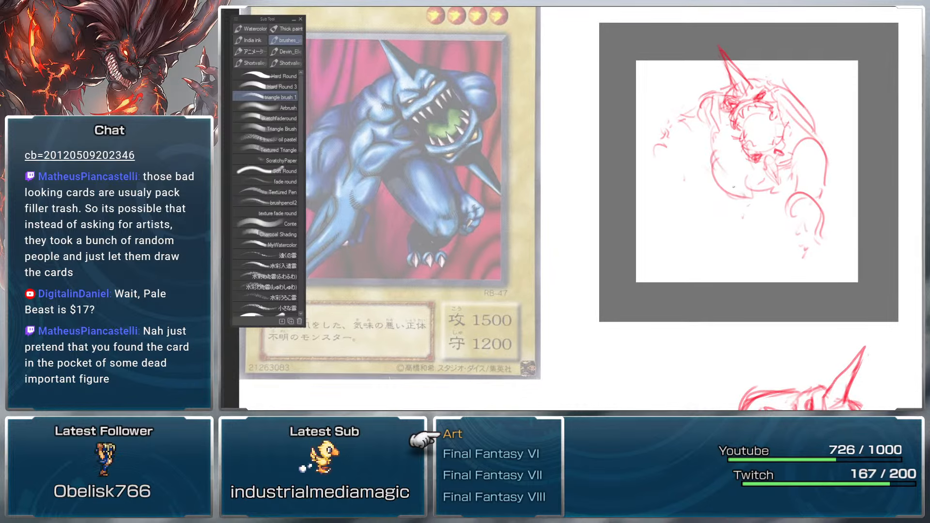
drag(733, 187, 717, 206)
mouse_move(701, 167)
mouse_down()
mouse_move(646, 202)
mouse_move(645, 231)
mouse_up()
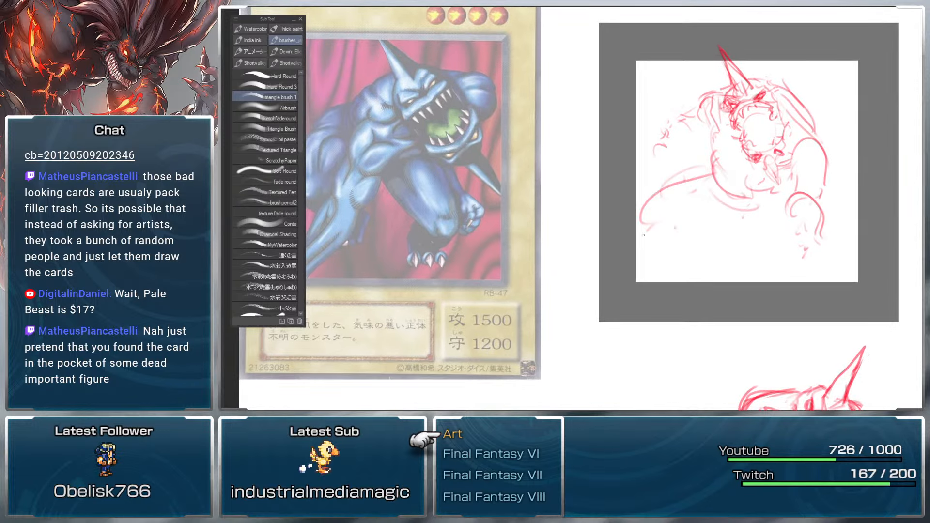
mouse_move(659, 189)
mouse_down()
mouse_move(639, 229)
mouse_move(662, 226)
mouse_up()
mouse_move(687, 183)
mouse_down()
mouse_move(684, 208)
mouse_move(666, 223)
mouse_up()
key(ctrl+z)
key(ctrl+z)
Step: Round off the end of the long limb and sketch a faint arch below the beast's belly
drag(723, 186, 720, 214)
drag(651, 234, 676, 230)
drag(745, 248, 793, 215)
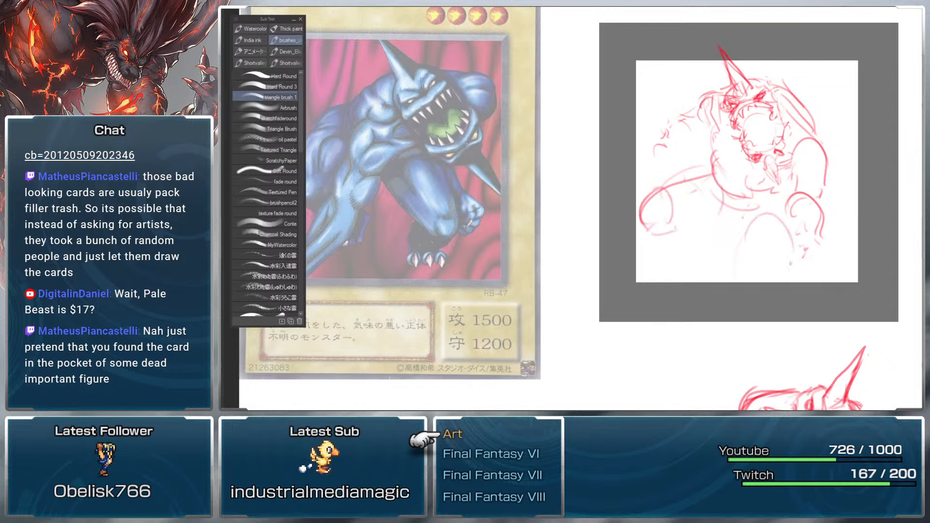
drag(793, 273, 786, 281)
Step: Sketch the forearm running down into a large foreground hand with bulky, curved fingers
drag(813, 175, 849, 257)
mouse_move(848, 255)
mouse_down()
mouse_move(839, 263)
mouse_move(844, 257)
mouse_up()
drag(845, 253, 812, 276)
drag(809, 205, 785, 242)
drag(833, 206, 809, 216)
drag(842, 252, 783, 275)
drag(782, 232, 768, 261)
drag(771, 261, 779, 281)
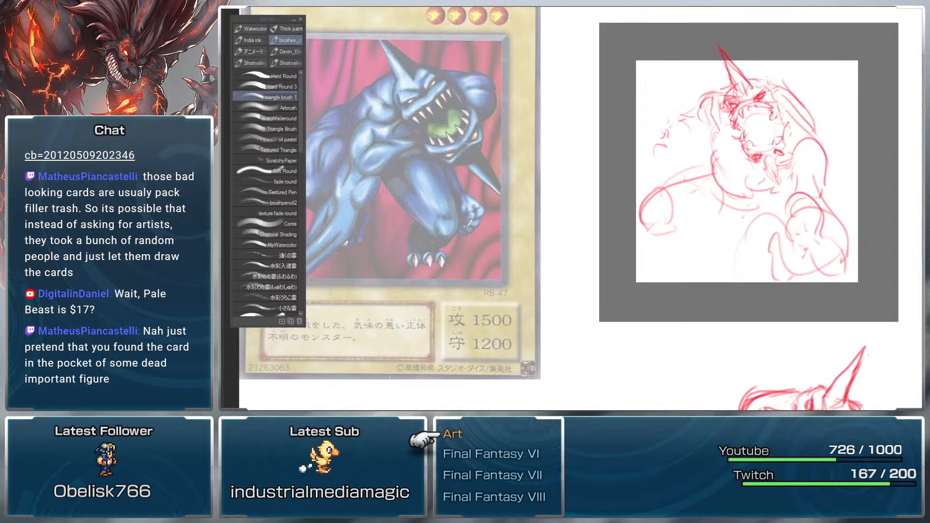
scroll(748, 141, down, 5)
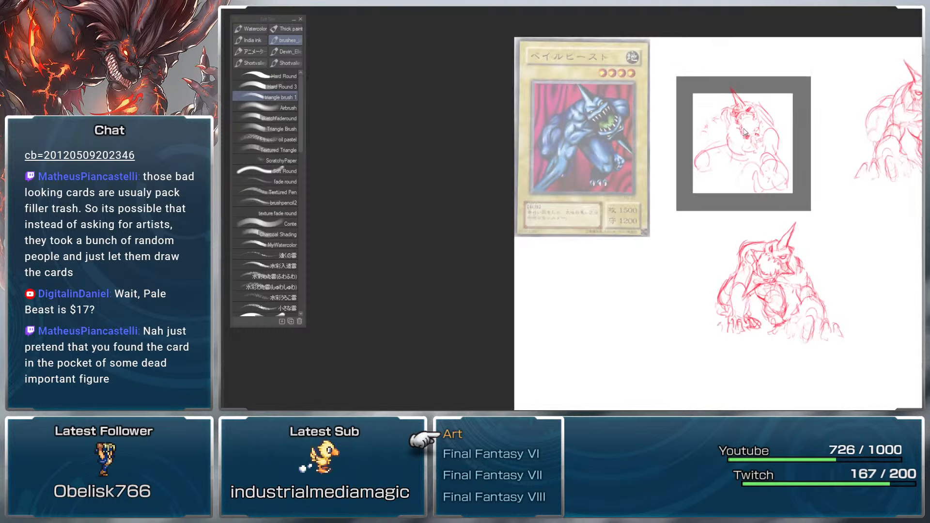
scroll(765, 110, up, 4)
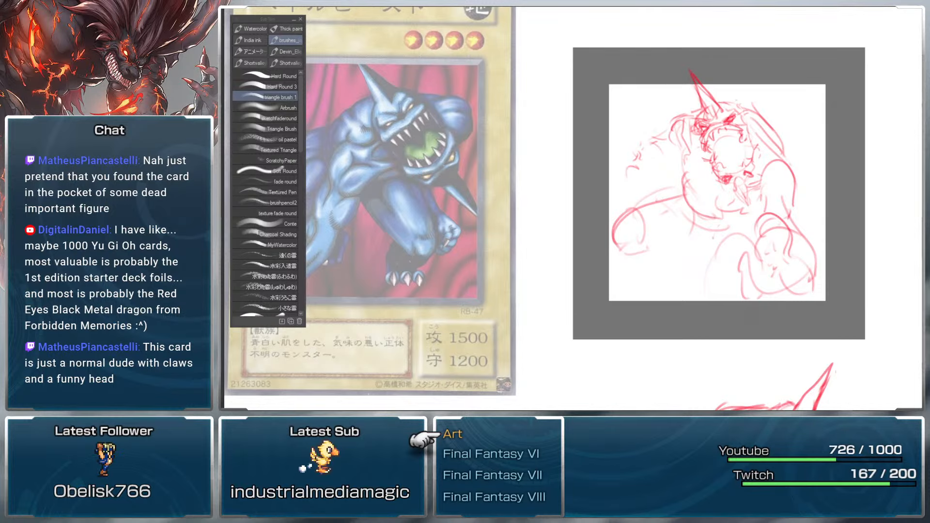
key(alt+Tab)
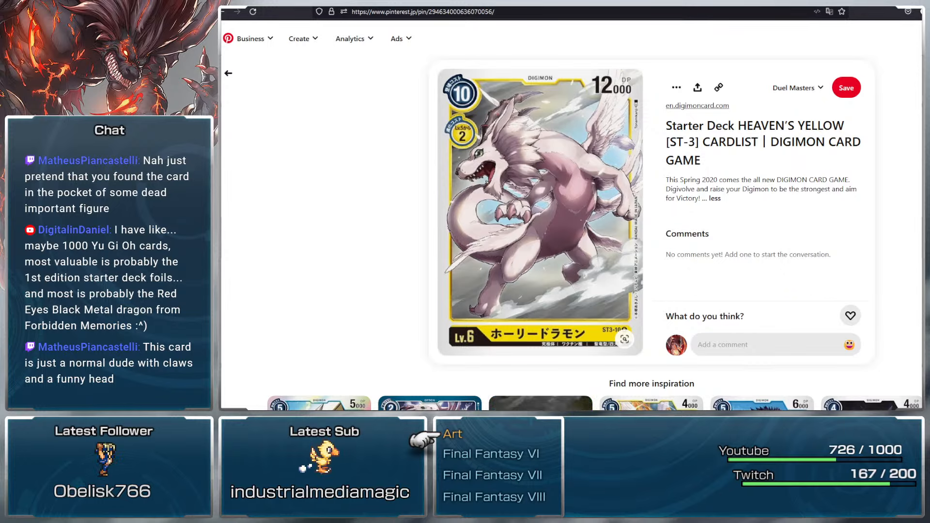
key(alt+Tab)
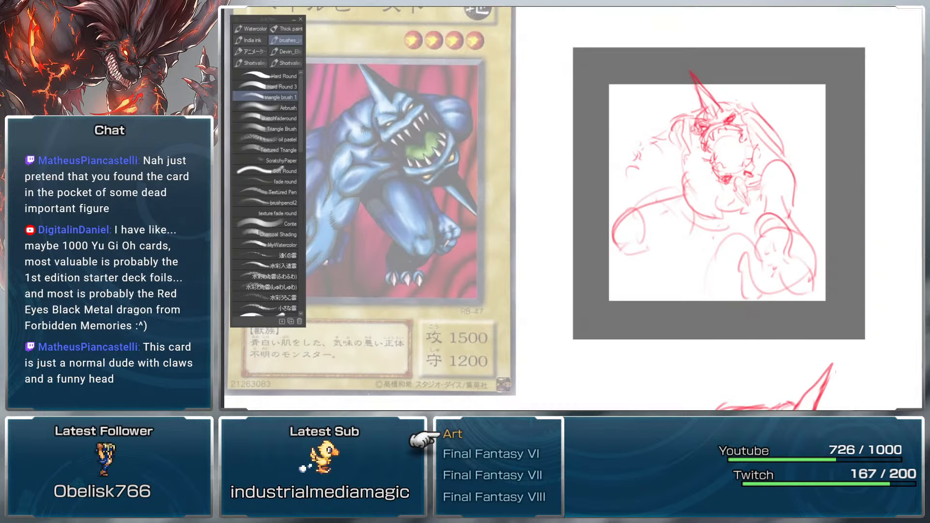
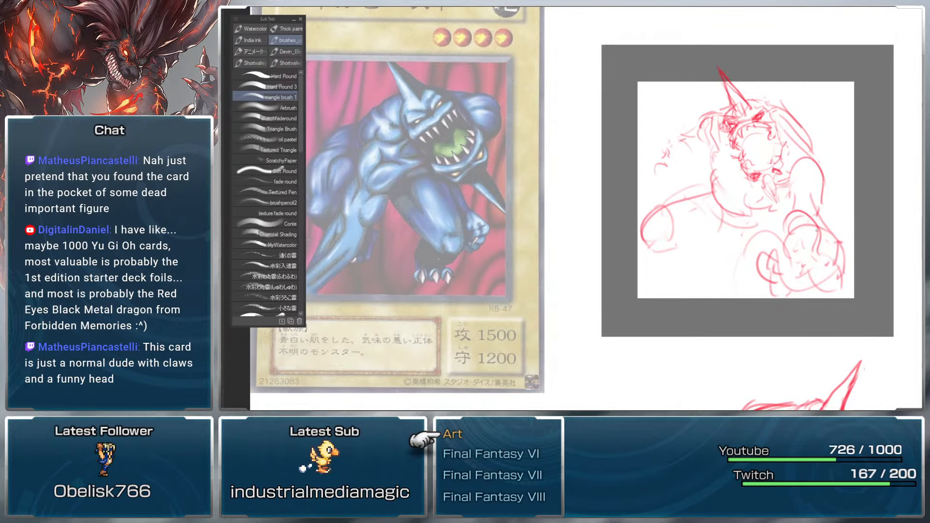
Step: Define the foreground hand with knuckle shapes, finger outlines and pointed claws
mouse_move(830, 239)
mouse_down()
mouse_move(825, 228)
mouse_move(818, 242)
mouse_move(822, 204)
mouse_move(834, 228)
mouse_up()
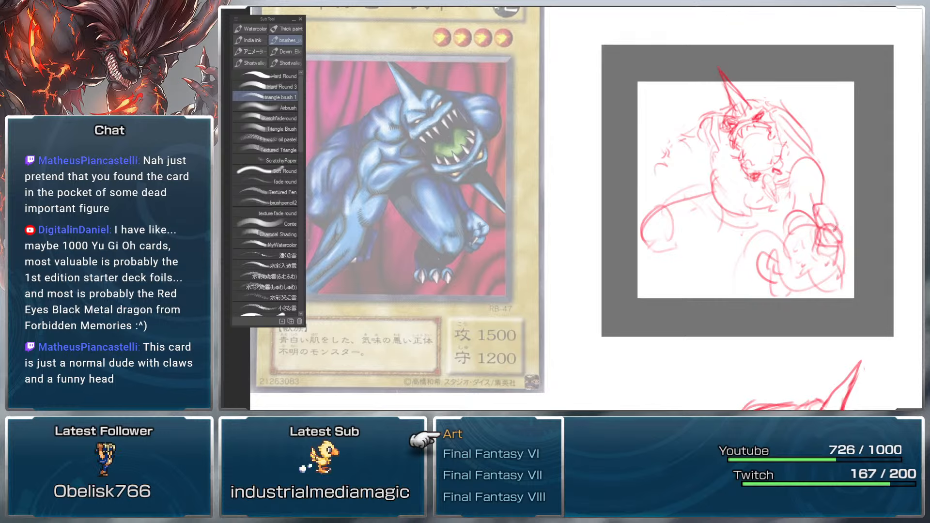
mouse_move(764, 251)
mouse_down()
mouse_move(781, 265)
mouse_move(775, 291)
mouse_up()
mouse_move(807, 244)
mouse_down()
mouse_move(829, 277)
mouse_move(840, 272)
mouse_move(848, 251)
mouse_up()
mouse_move(753, 274)
mouse_down()
mouse_move(749, 241)
mouse_move(762, 258)
mouse_up()
drag(760, 286, 781, 286)
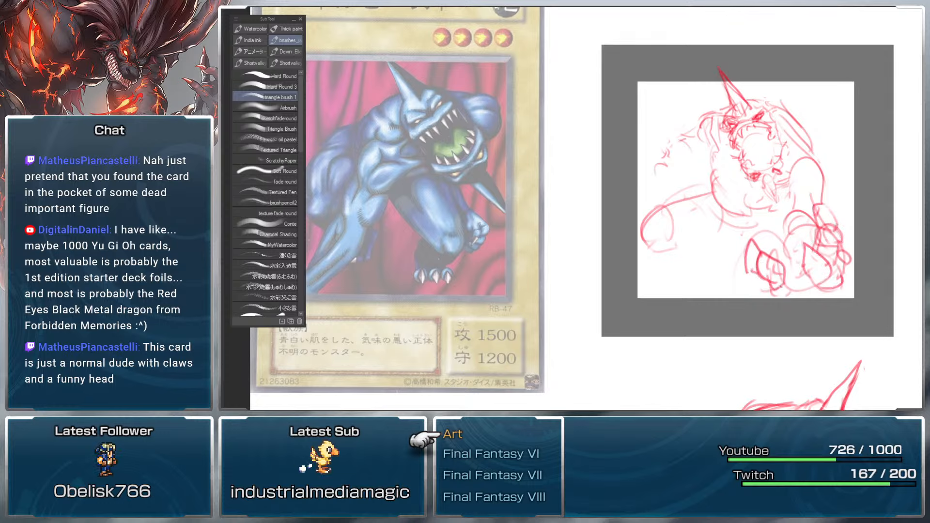
drag(829, 237, 847, 266)
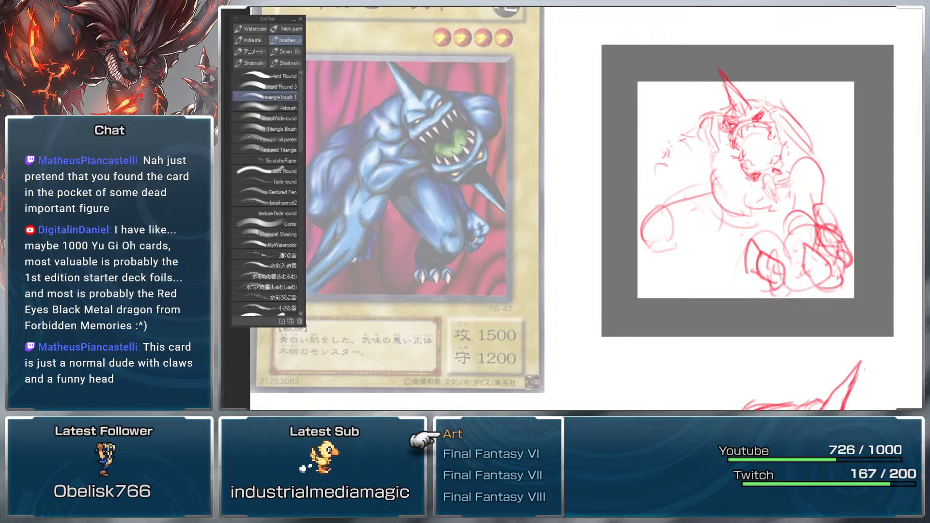
Step: Rework the foreground arm's wrist, forearm and upper arm contours, and undo the last three changes
mouse_move(821, 195)
mouse_down()
mouse_move(838, 212)
mouse_move(827, 227)
mouse_up()
mouse_move(798, 216)
mouse_down()
mouse_move(789, 256)
mouse_move(839, 213)
mouse_up()
drag(833, 208, 832, 187)
mouse_move(797, 206)
mouse_down()
mouse_move(792, 222)
mouse_move(830, 186)
mouse_up()
drag(801, 222, 781, 270)
drag(800, 211, 848, 257)
drag(828, 219, 850, 261)
mouse_move(819, 213)
mouse_down()
mouse_move(828, 221)
mouse_move(801, 190)
mouse_up()
drag(794, 195, 806, 174)
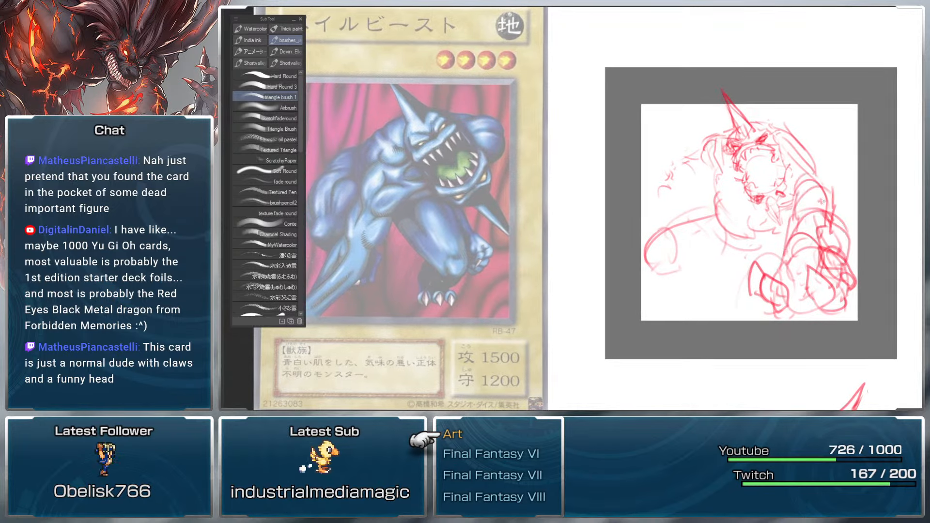
key(ctrl+z)
key(ctrl+z)
key(ctrl+z)
Step: Lasso the beast's head, rotate it so the horn points left, reposition it above the torso and clear the selection
key(m)
mouse_move(736, 117)
mouse_down()
mouse_move(794, 203)
mouse_move(727, 87)
mouse_up()
key(ctrl+t)
drag(804, 223, 771, 160)
mouse_move(825, 195)
mouse_down()
mouse_move(836, 126)
mouse_move(826, 176)
mouse_up()
key(Return)
key(ctrl+d)
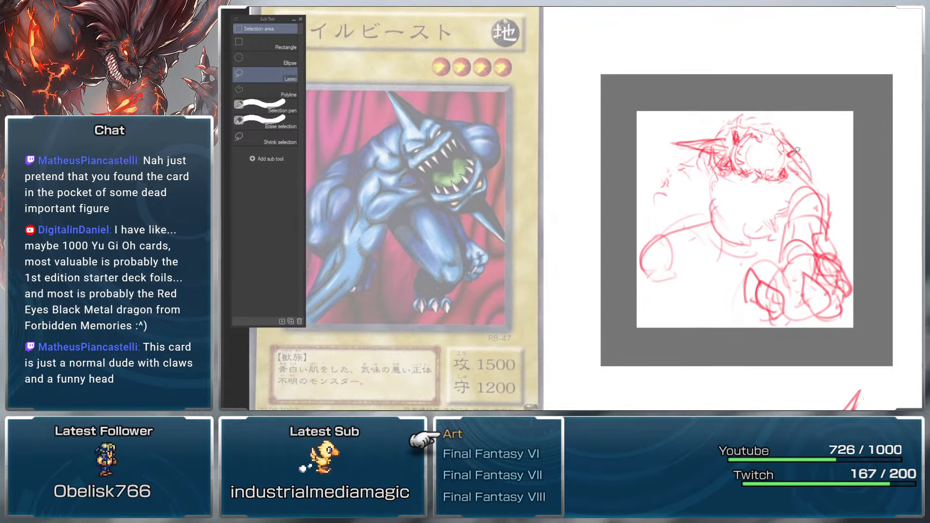
Step: Place a copy of the horned brow on the opposite side of the mouth with its spike pointing outward
mouse_move(759, 121)
mouse_down()
mouse_move(735, 181)
mouse_move(796, 129)
mouse_move(813, 143)
mouse_up()
key(ctrl+t)
drag(730, 153, 822, 165)
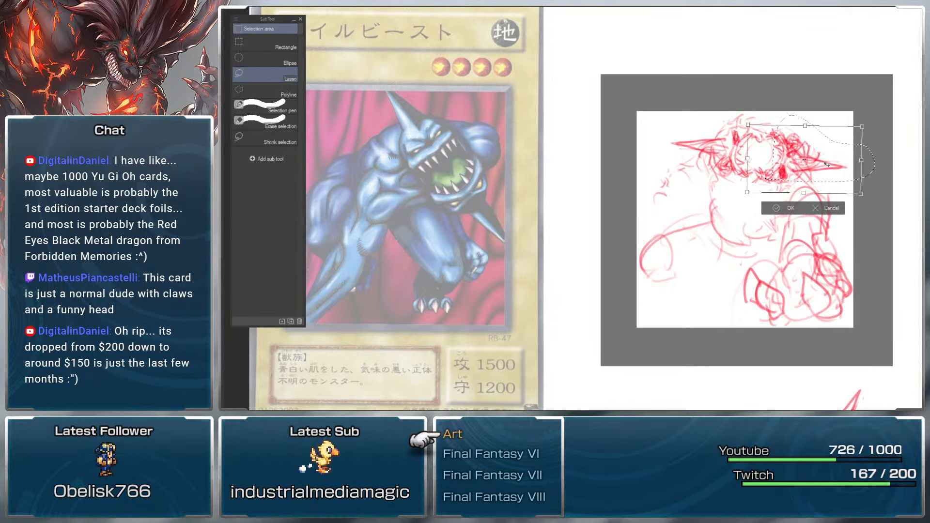
key(Return)
Step: Switch to the Colored pencil brush, try a stroke down the side of the torso and undo it
key(b)
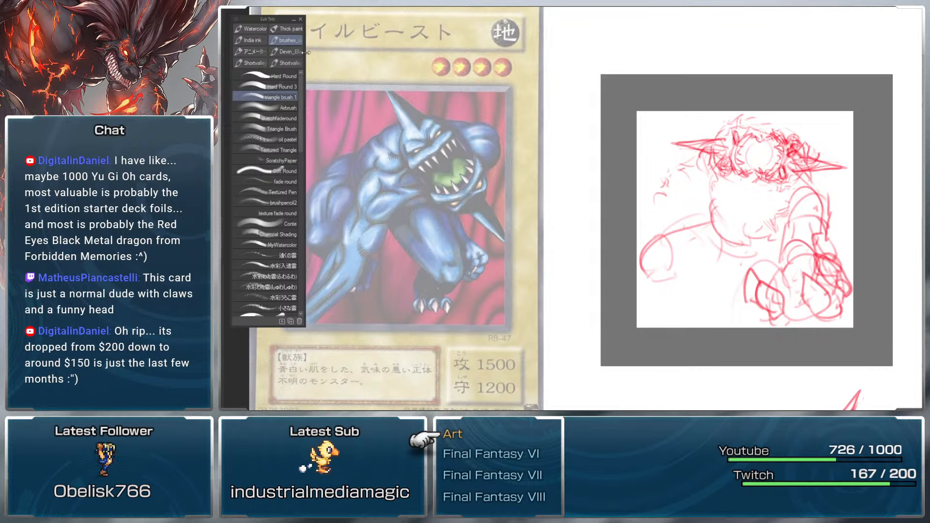
click(288, 51)
click(281, 62)
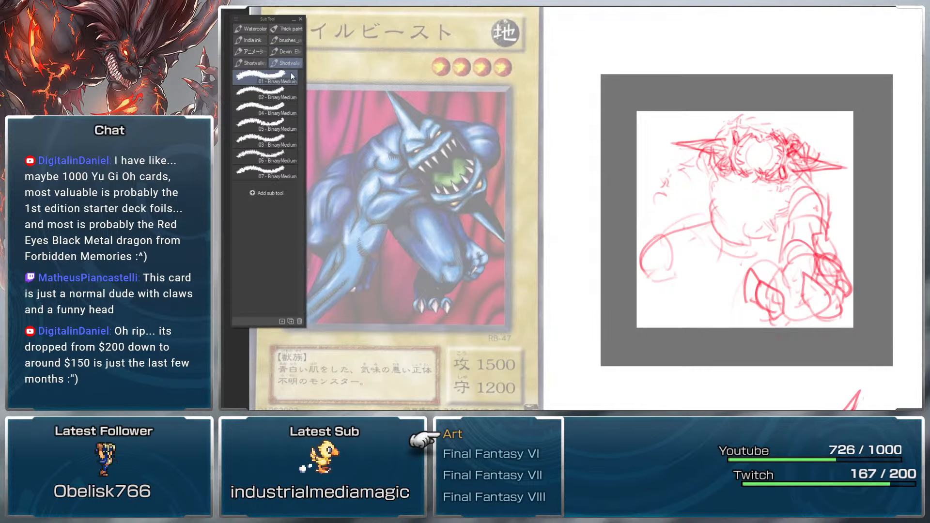
click(259, 52)
click(281, 125)
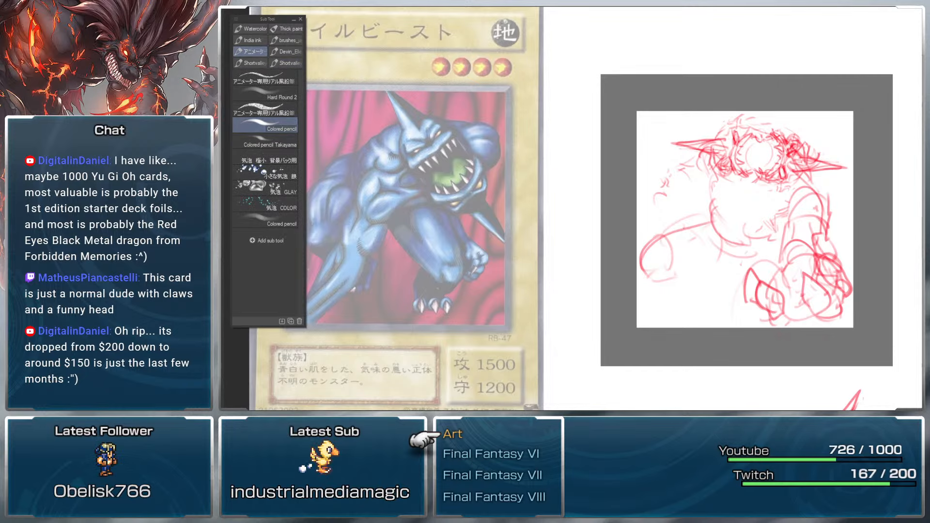
drag(715, 164, 720, 248)
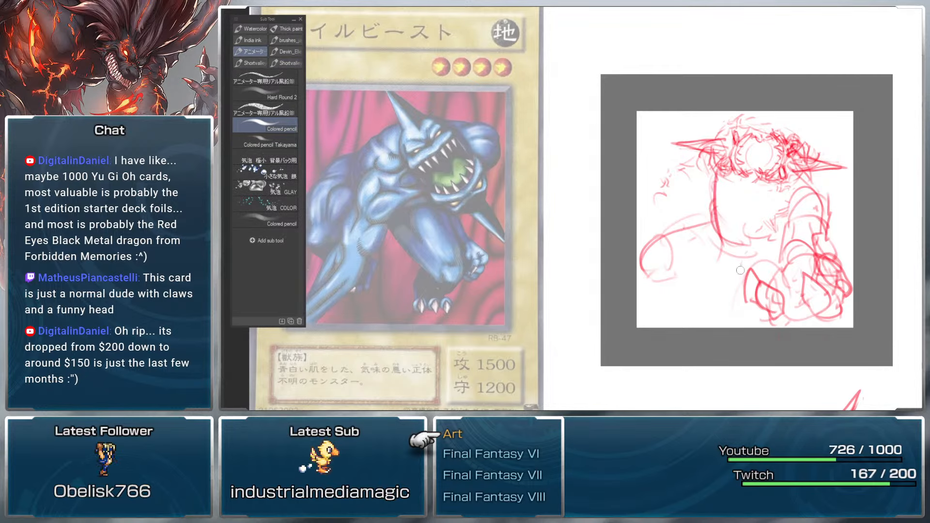
key(ctrl+z)
Step: Sketch the torso's side crease, a rounded form with inner lines at the far shoulder, and strokes around the mouth
mouse_move(717, 196)
mouse_down()
mouse_move(717, 176)
mouse_move(769, 138)
mouse_move(744, 182)
mouse_move(719, 163)
mouse_move(724, 177)
mouse_move(711, 174)
mouse_move(726, 167)
mouse_move(745, 181)
mouse_move(711, 165)
mouse_move(697, 184)
mouse_up()
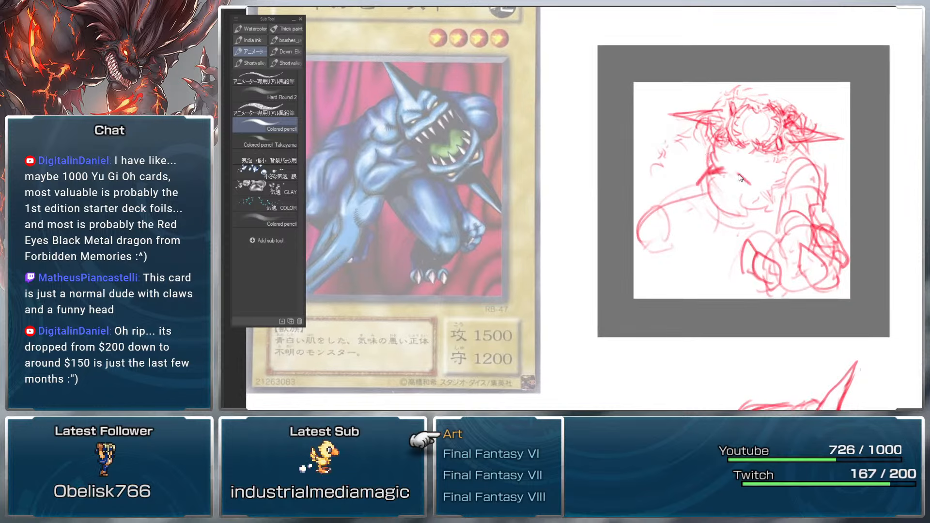
mouse_move(710, 153)
mouse_down()
mouse_move(716, 203)
mouse_move(707, 141)
mouse_move(673, 140)
mouse_move(642, 162)
mouse_move(670, 145)
mouse_move(640, 154)
mouse_move(654, 167)
mouse_up()
mouse_move(640, 180)
mouse_down()
mouse_move(661, 174)
mouse_move(658, 182)
mouse_up()
drag(766, 104, 762, 100)
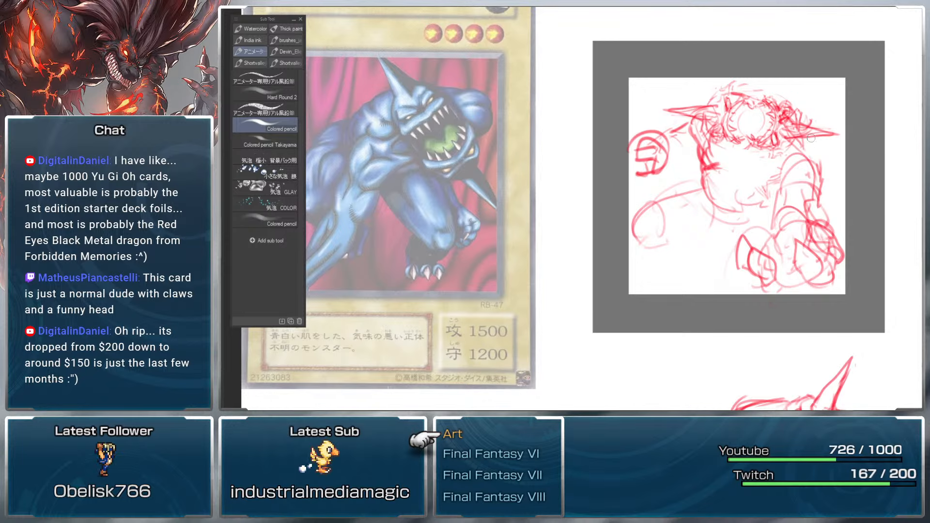
drag(771, 115, 800, 120)
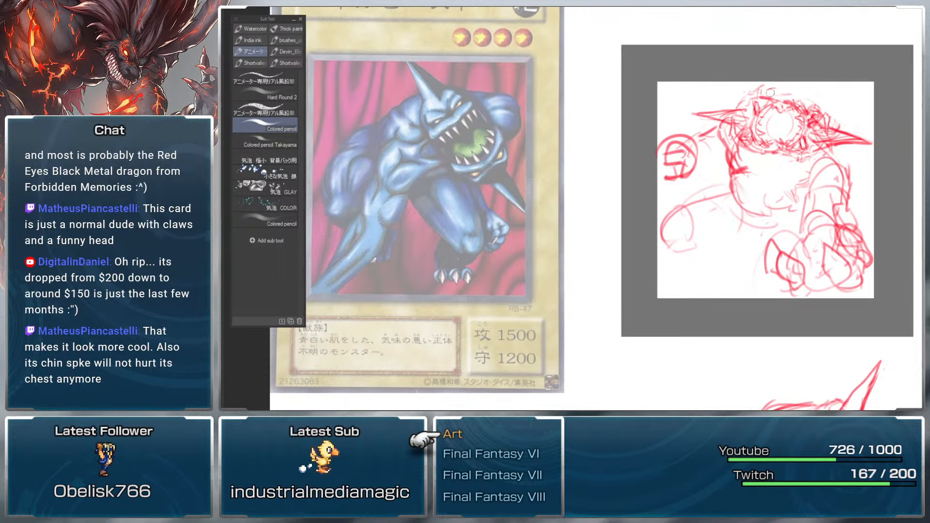
drag(778, 119, 811, 135)
key(m)
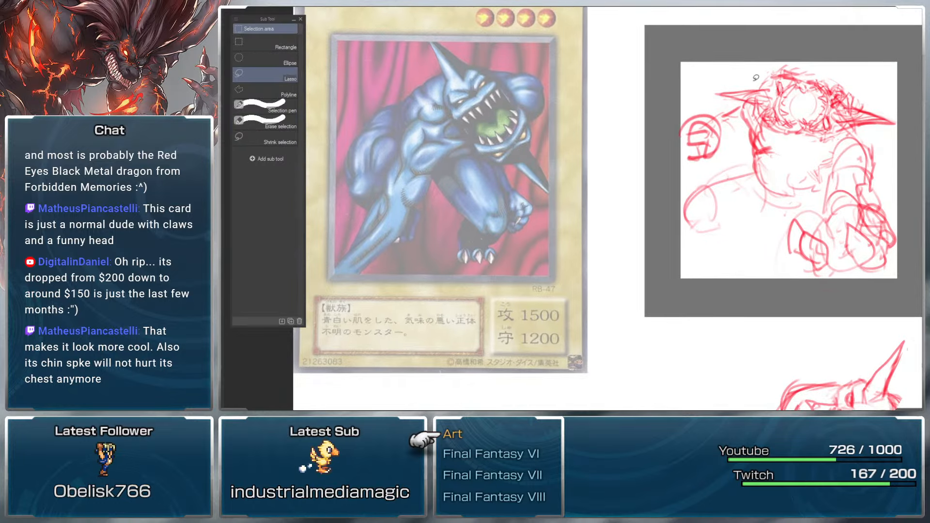
key(b)
drag(862, 129, 850, 151)
key(m)
mouse_move(738, 99)
mouse_down()
mouse_move(731, 127)
mouse_move(845, 155)
mouse_move(793, 73)
mouse_move(739, 99)
mouse_up()
key(ctrl+t)
mouse_move(852, 159)
mouse_down()
mouse_move(833, 140)
mouse_move(819, 167)
mouse_move(845, 155)
mouse_move(874, 118)
mouse_up()
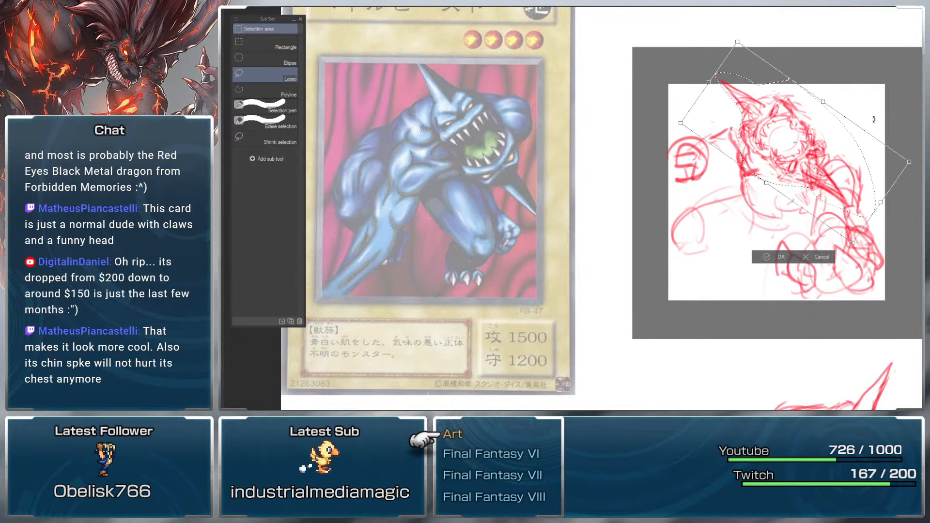
key(Return)
key(b)
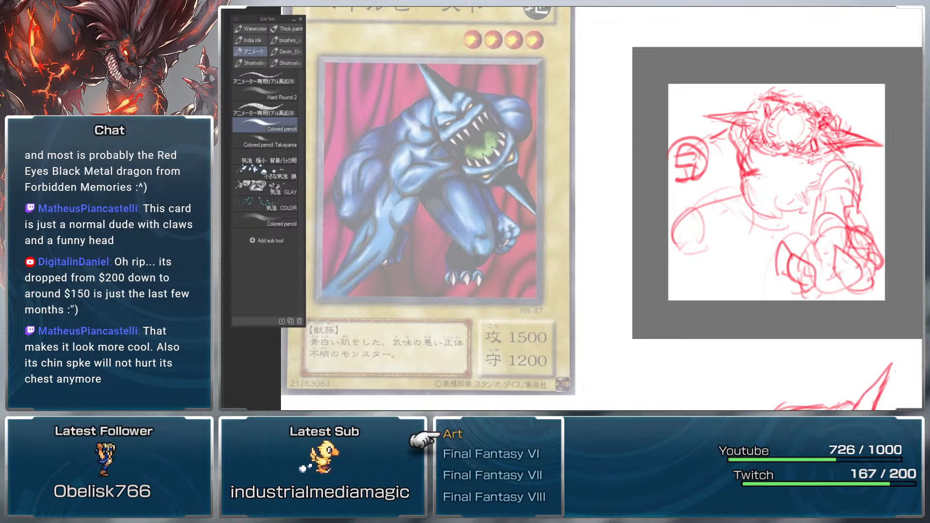
Step: Darken the brow above the mouth, sketch chest lines across the torso, and add rough leg and foot strokes at the frame's lower edge
scroll(849, 174, down, 1)
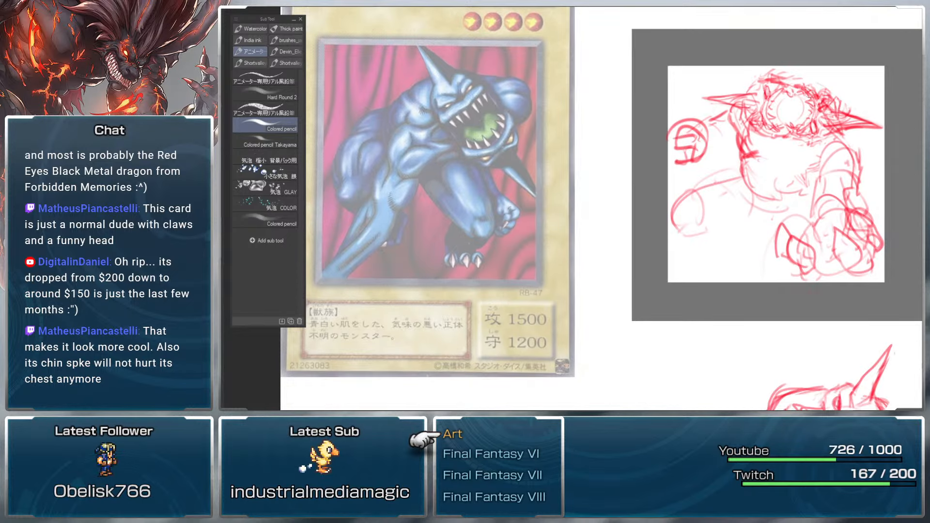
mouse_move(775, 75)
mouse_down()
mouse_move(818, 91)
mouse_move(811, 84)
mouse_move(819, 99)
mouse_move(802, 89)
mouse_move(828, 117)
mouse_move(857, 121)
mouse_move(819, 104)
mouse_up()
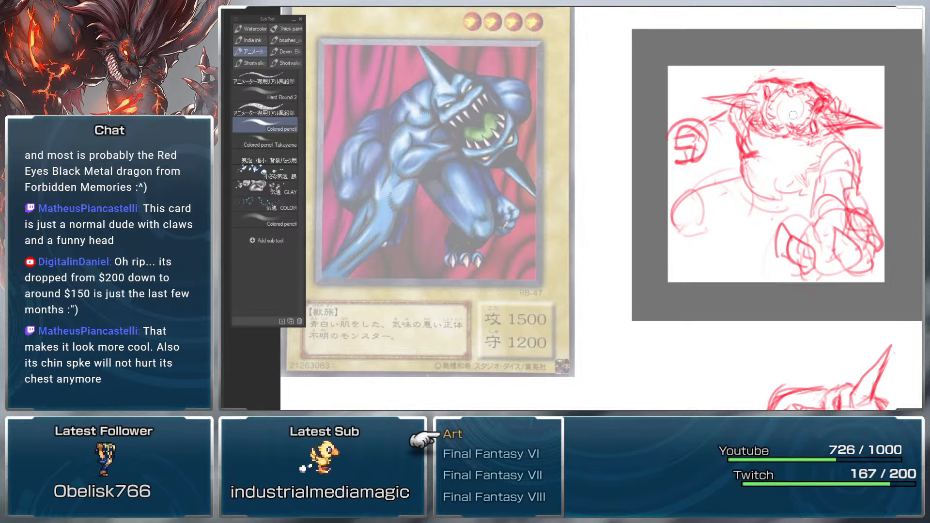
drag(815, 140, 812, 127)
mouse_move(728, 115)
mouse_down()
mouse_move(743, 135)
mouse_move(728, 112)
mouse_move(756, 139)
mouse_move(806, 151)
mouse_move(768, 131)
mouse_up()
mouse_move(856, 142)
mouse_down()
mouse_move(866, 151)
mouse_move(860, 144)
mouse_up()
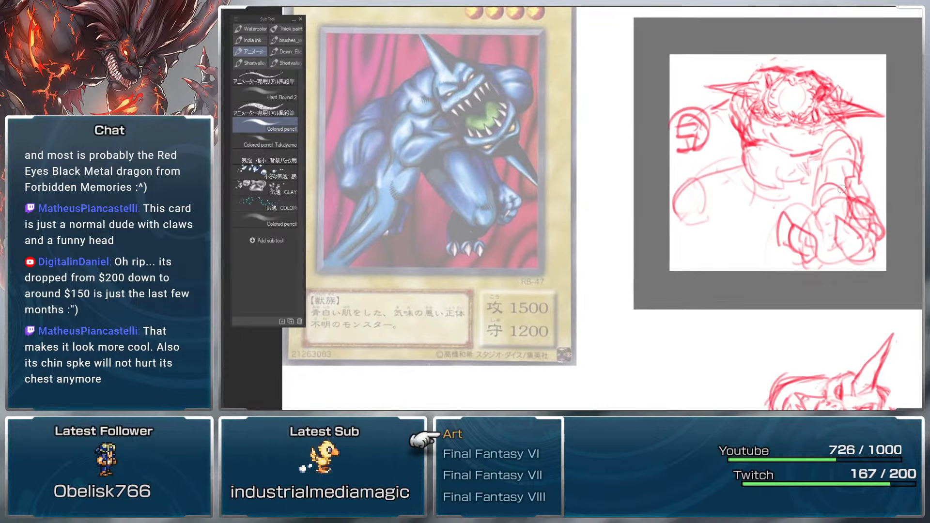
mouse_move(688, 184)
mouse_down()
mouse_move(735, 232)
mouse_move(759, 286)
mouse_move(789, 286)
mouse_move(760, 309)
mouse_up()
Step: Scale the whole beast sketch down slightly within the square frame and apply the transform
key(k)
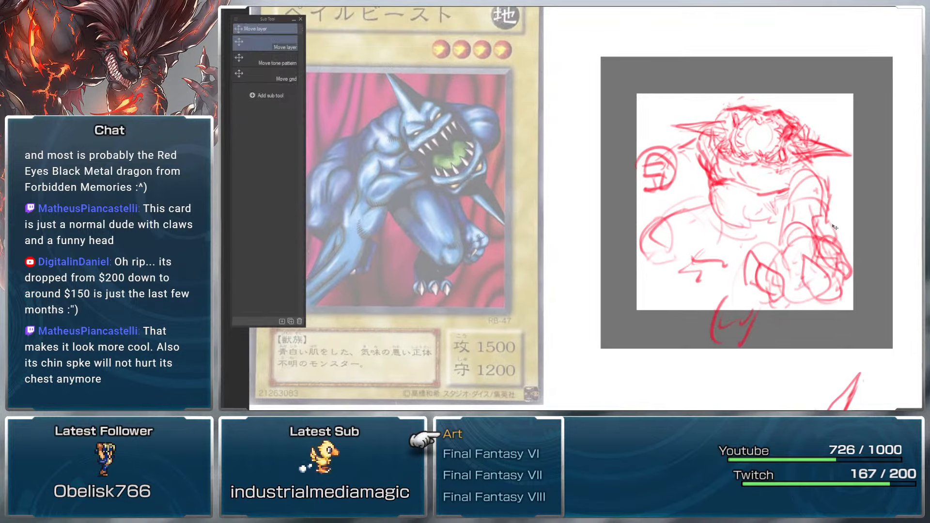
drag(833, 244, 833, 226)
key(ctrl+t)
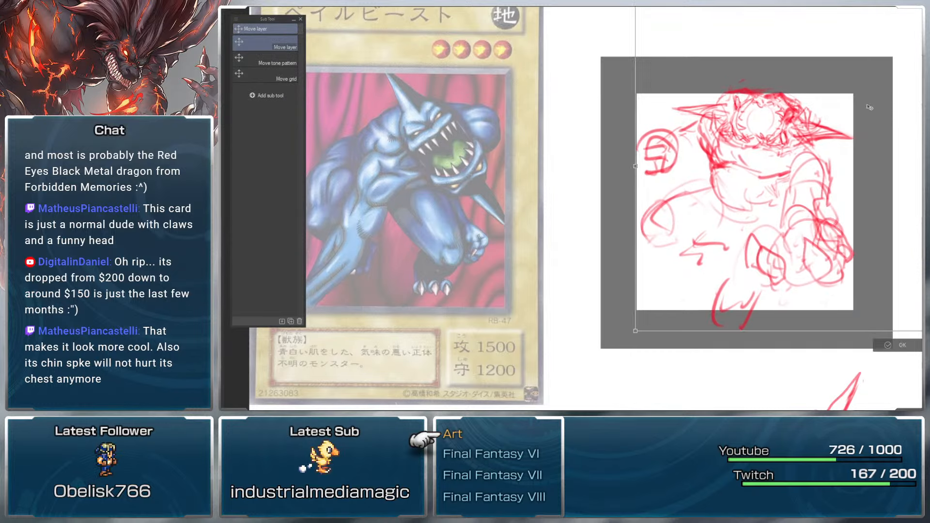
drag(669, 299, 632, 326)
mouse_move(837, 171)
mouse_down()
mouse_move(808, 196)
mouse_move(817, 190)
mouse_up()
key(Return)
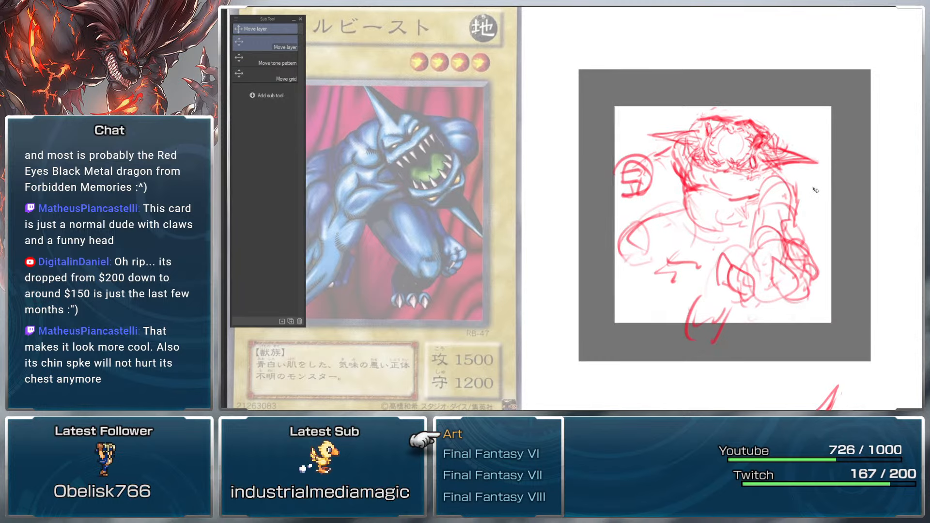
key(m)
mouse_move(730, 228)
mouse_down()
mouse_move(839, 190)
mouse_move(793, 154)
mouse_move(731, 228)
mouse_up()
key(ctrl+t)
drag(856, 250, 875, 167)
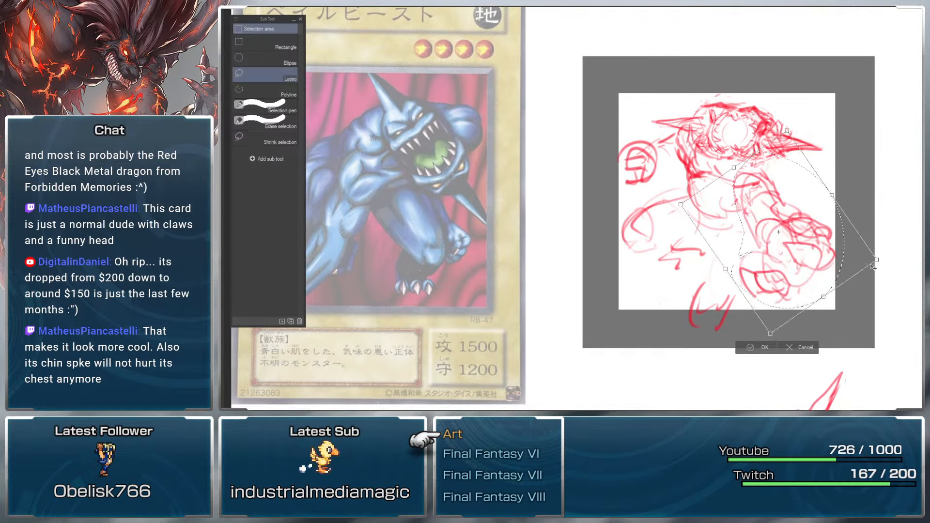
drag(855, 252, 913, 245)
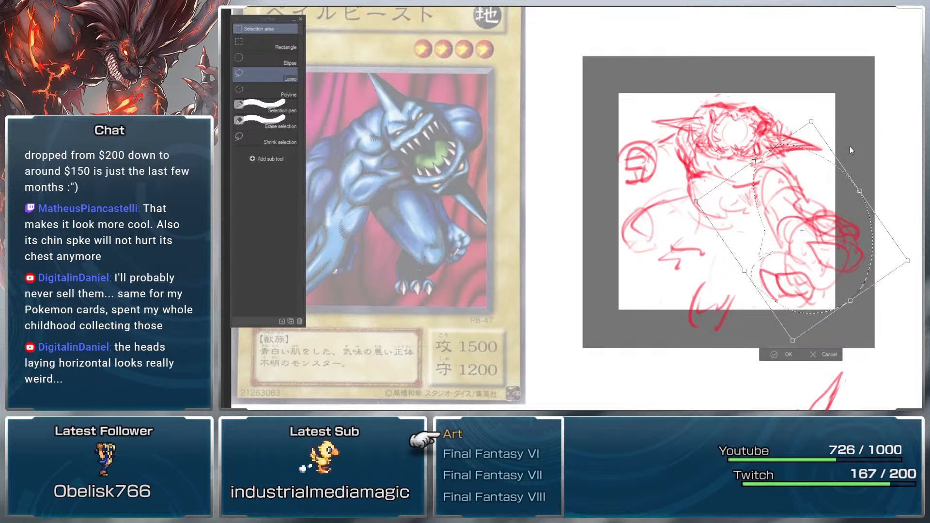
click(812, 354)
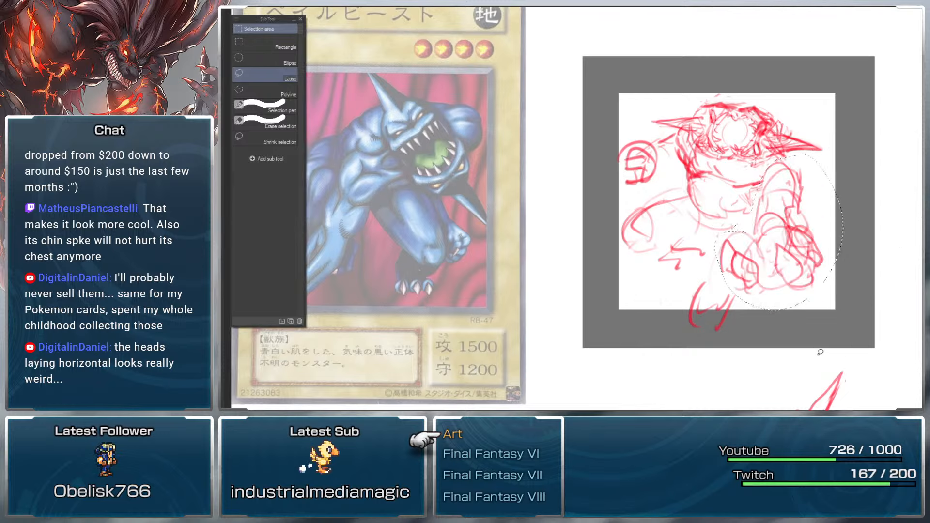
key(ctrl+d)
key(b)
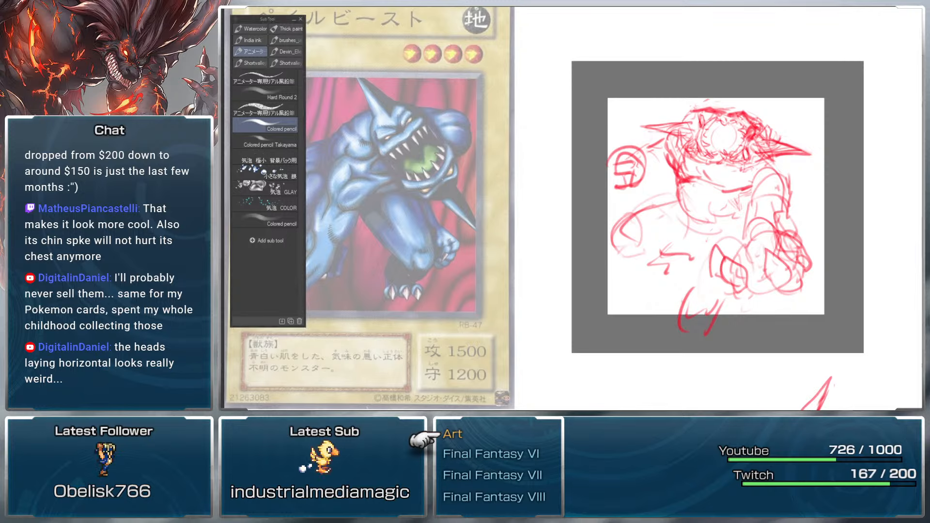
Step: Move the horizontal-headed beast sketch out of the square frame to the blank canvas beside the other seated sketch
scroll(804, 170, down, 3)
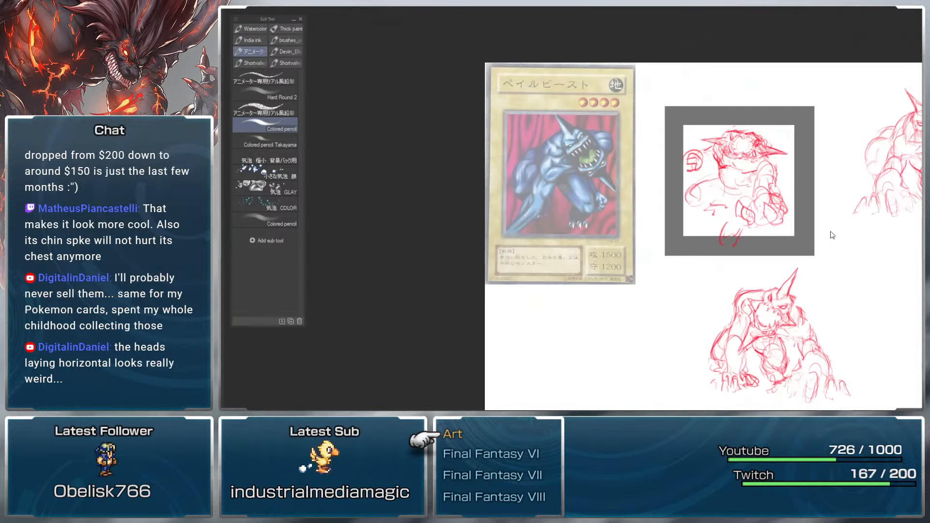
drag(826, 221, 845, 234)
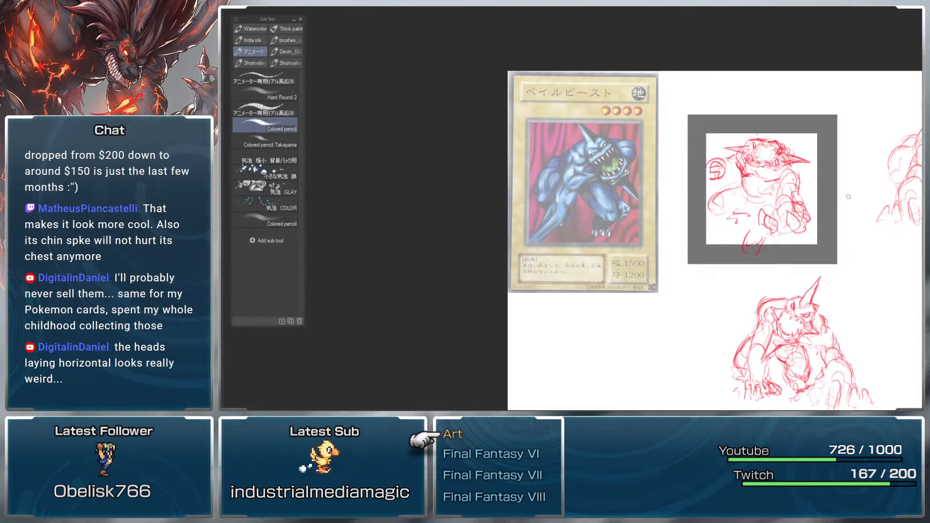
key(k)
drag(848, 196, 898, 222)
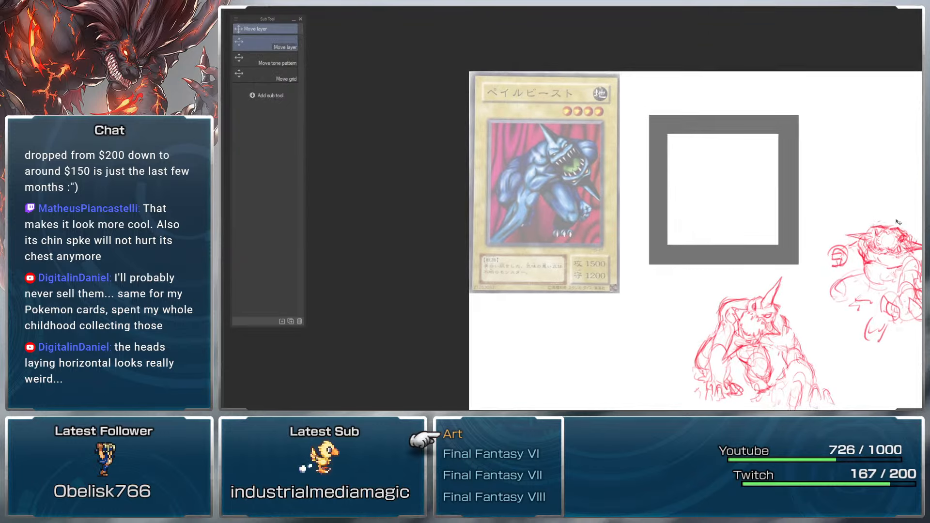
Step: Trace the foreground arm's segments and the far shoulder in red pencil over the card art, undoing the first test stroke
scroll(882, 242, up, 3)
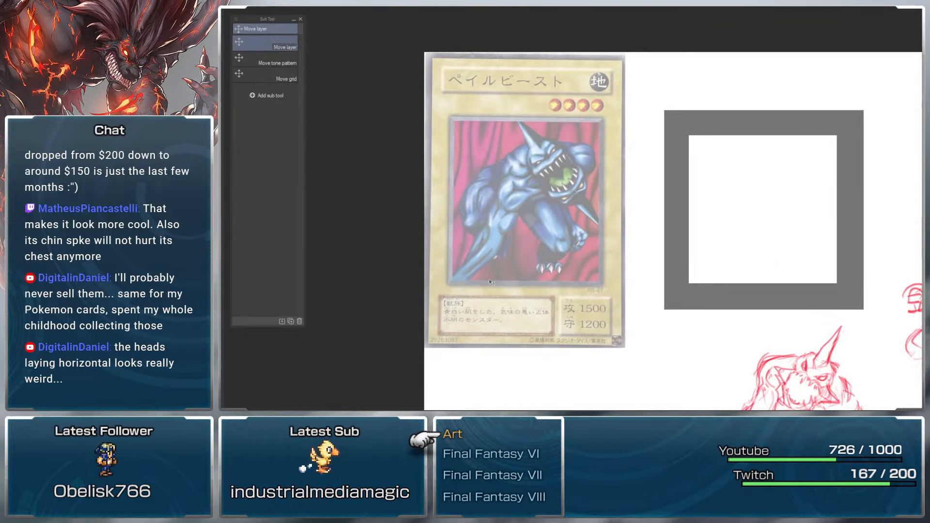
scroll(491, 282, up, 2)
key(b)
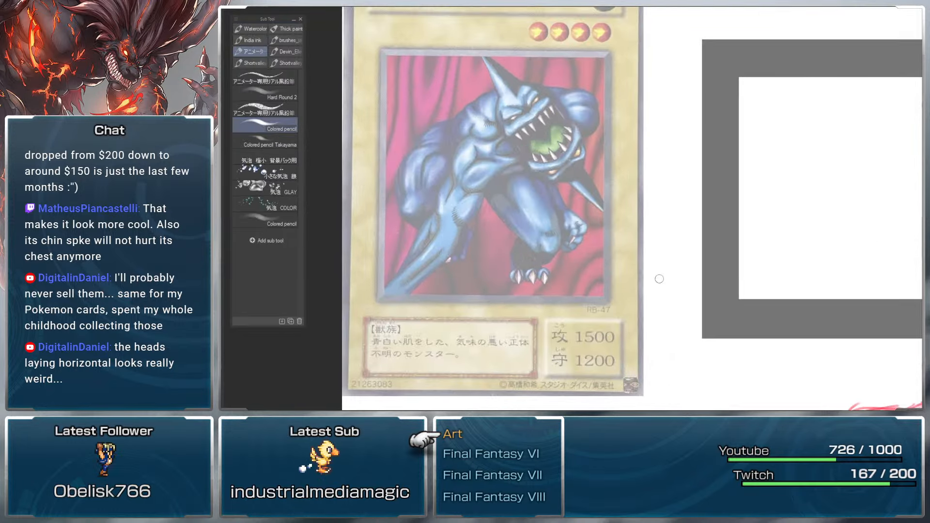
drag(659, 282, 674, 292)
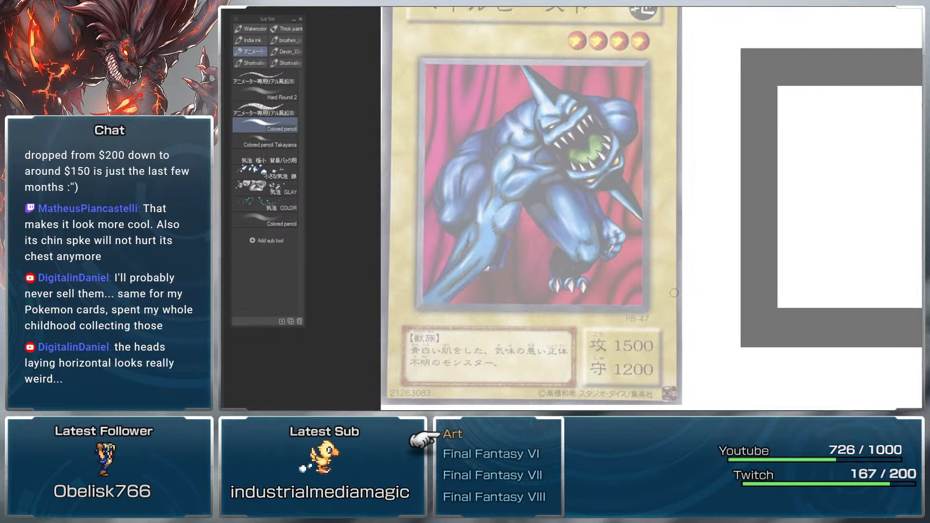
mouse_move(423, 298)
mouse_down()
mouse_move(408, 298)
mouse_move(421, 341)
mouse_move(449, 304)
mouse_up()
key(ctrl+z)
mouse_move(715, 263)
mouse_down()
mouse_move(711, 280)
mouse_move(798, 257)
mouse_up()
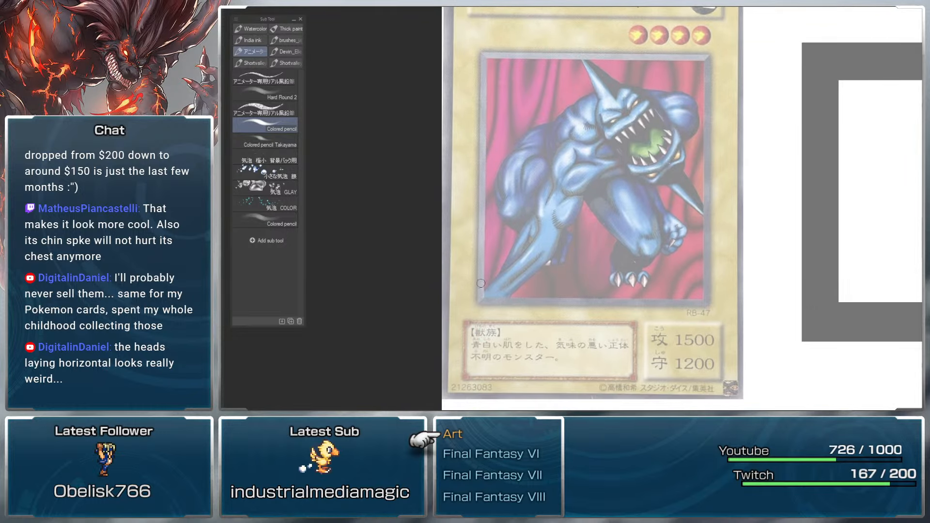
mouse_move(483, 284)
mouse_down()
mouse_move(547, 301)
mouse_move(529, 226)
mouse_up()
mouse_move(548, 209)
mouse_down()
mouse_move(556, 262)
mouse_move(559, 229)
mouse_move(547, 198)
mouse_move(531, 223)
mouse_move(566, 189)
mouse_move(573, 213)
mouse_move(538, 203)
mouse_move(567, 192)
mouse_move(575, 150)
mouse_move(593, 181)
mouse_move(581, 147)
mouse_move(600, 182)
mouse_move(620, 168)
mouse_move(593, 180)
mouse_move(679, 168)
mouse_move(693, 136)
mouse_move(679, 145)
mouse_move(678, 93)
mouse_move(704, 136)
mouse_up()
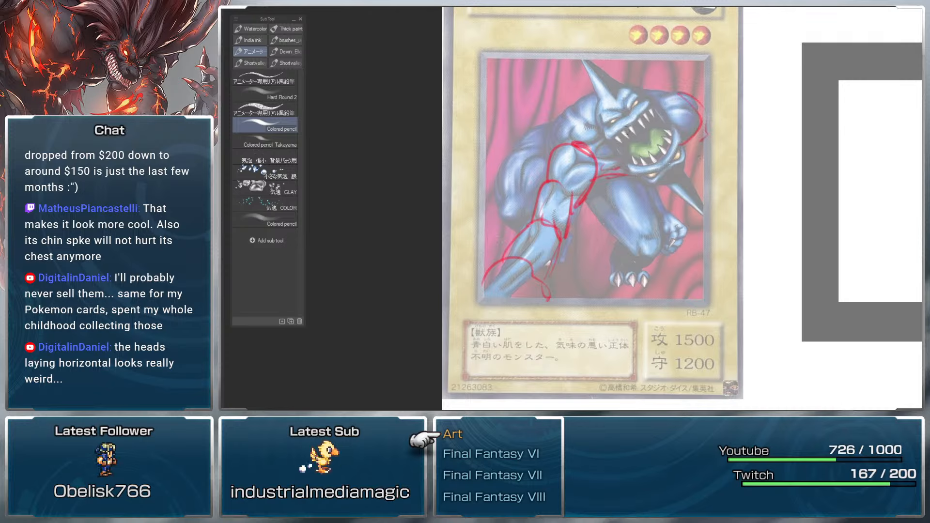
Step: Outline the back and an oval head over the card art, with a curved grin, an upright horn and facial marks
mouse_move(562, 146)
mouse_down()
mouse_move(552, 131)
mouse_move(595, 92)
mouse_move(599, 138)
mouse_move(653, 167)
mouse_move(648, 94)
mouse_up()
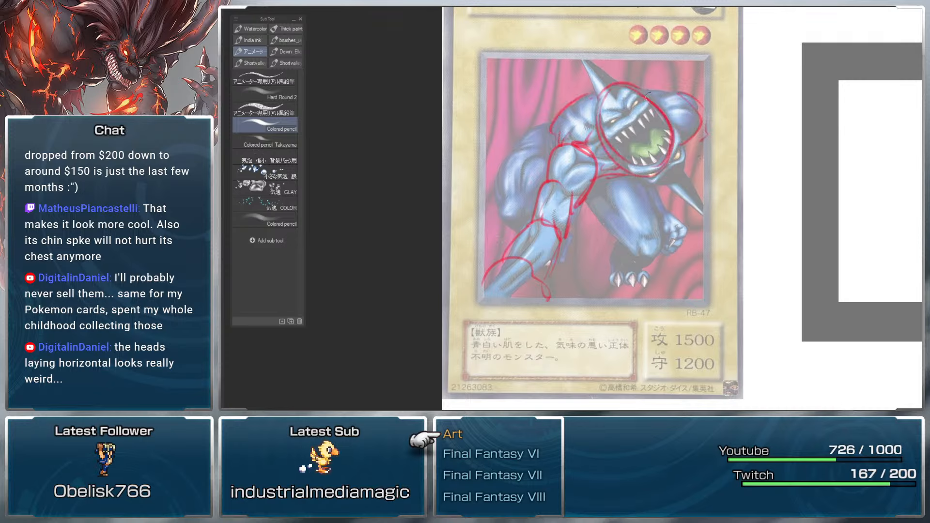
mouse_move(603, 139)
mouse_down()
mouse_move(647, 143)
mouse_move(663, 132)
mouse_up()
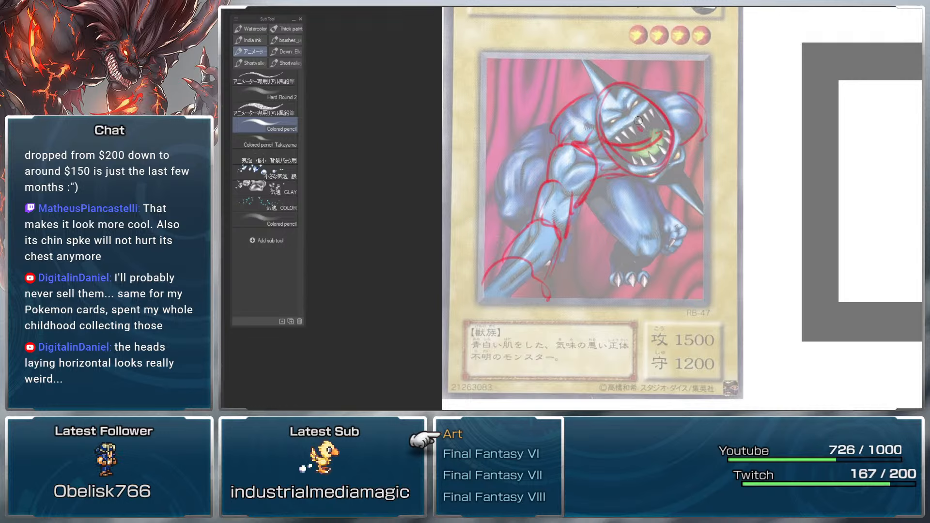
drag(632, 104, 624, 51)
drag(624, 51, 644, 80)
drag(652, 111, 653, 135)
Step: Sketch the rounded hind haunch contours behind the foreground arm and short strokes beside the forearm
drag(661, 195, 659, 173)
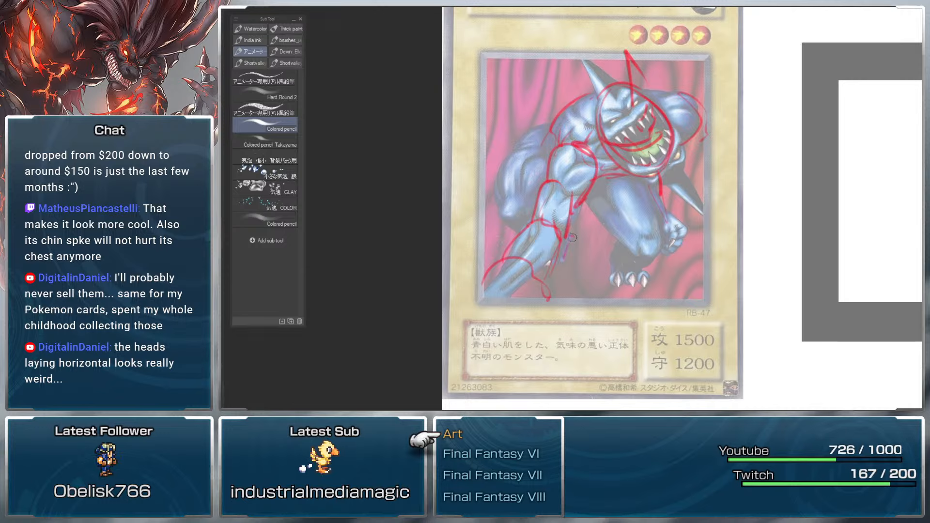
drag(572, 237, 573, 262)
mouse_move(517, 202)
mouse_down()
mouse_move(500, 215)
mouse_move(517, 201)
mouse_move(497, 190)
mouse_move(530, 138)
mouse_up()
drag(497, 173, 532, 164)
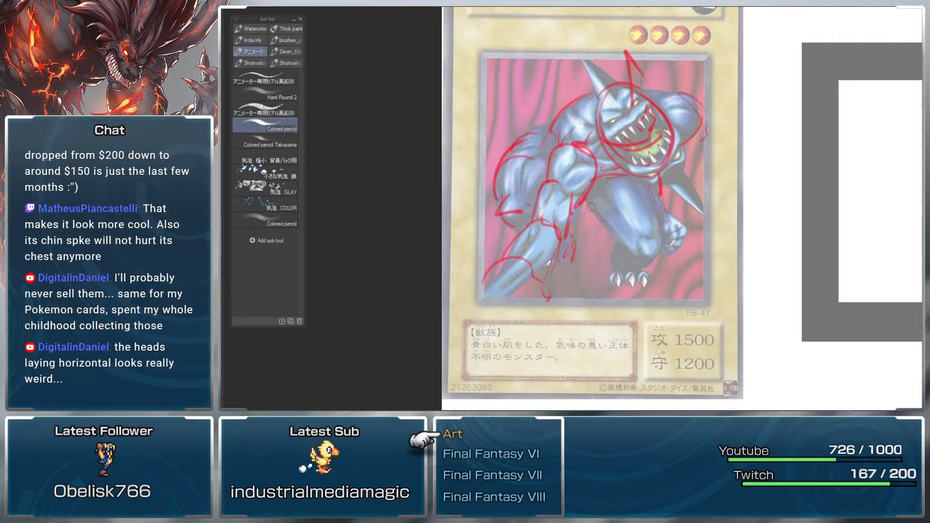
Step: Sketch the bent leg beneath the head, from thigh to knee, and outline the foot's toes
drag(593, 208, 632, 264)
mouse_move(617, 184)
mouse_down()
mouse_move(608, 225)
mouse_move(644, 266)
mouse_move(650, 242)
mouse_up()
mouse_move(646, 164)
mouse_down()
mouse_move(664, 209)
mouse_move(663, 250)
mouse_up()
drag(722, 200, 717, 217)
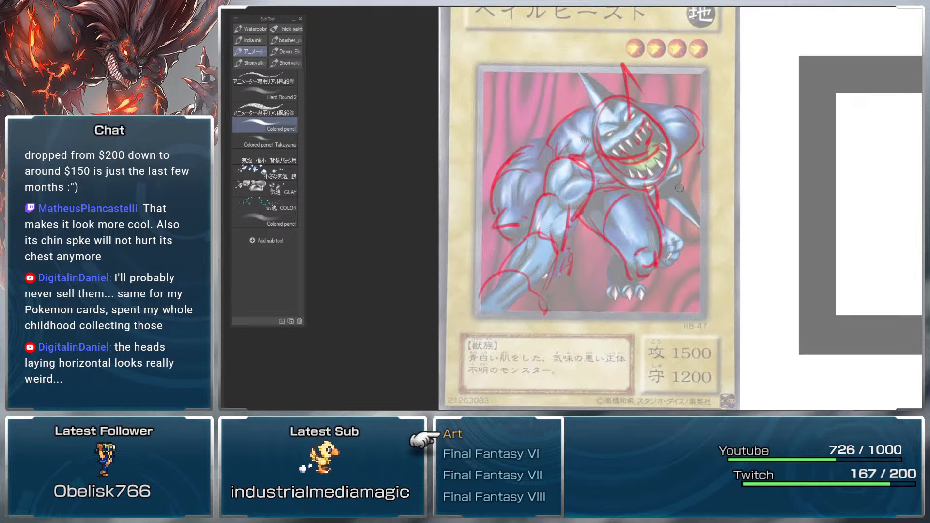
mouse_move(612, 241)
mouse_down()
mouse_move(623, 276)
mouse_move(600, 255)
mouse_move(595, 280)
mouse_move(606, 296)
mouse_move(606, 288)
mouse_move(648, 297)
mouse_move(632, 280)
mouse_up()
Step: Draw the foreground hand's large clawed fingers past the card art's lower edge, then hide and reshow the card to check the sketch
mouse_move(538, 314)
mouse_down()
mouse_move(570, 315)
mouse_move(567, 334)
mouse_up()
mouse_move(484, 315)
mouse_down()
mouse_move(496, 331)
mouse_move(497, 305)
mouse_move(528, 341)
mouse_move(516, 302)
mouse_move(537, 310)
mouse_up()
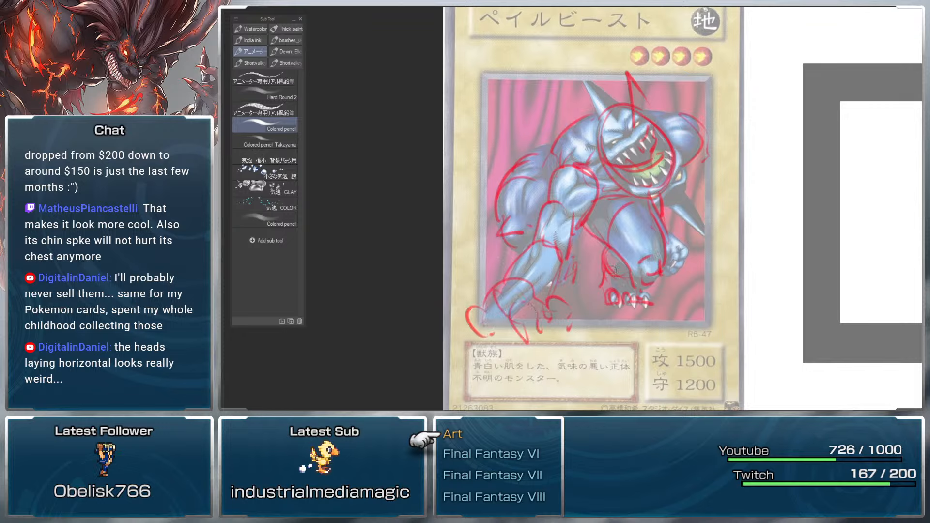
mouse_move(477, 299)
mouse_down()
mouse_move(513, 274)
mouse_move(562, 310)
mouse_up()
mouse_move(542, 274)
mouse_down()
mouse_move(576, 324)
mouse_move(593, 327)
mouse_up()
scroll(611, 266, up, 1)
key(ctrl+comma)
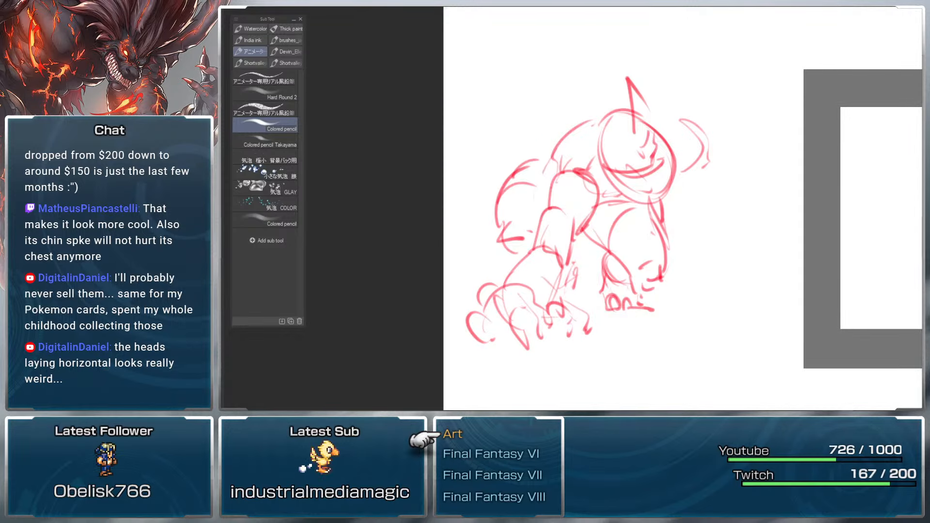
key(ctrl+comma)
Step: Rework the horn with taller swept strokes, add slanted dark eyes and shoulder lines, and undo the trial chin spike
scroll(688, 181, up, 2)
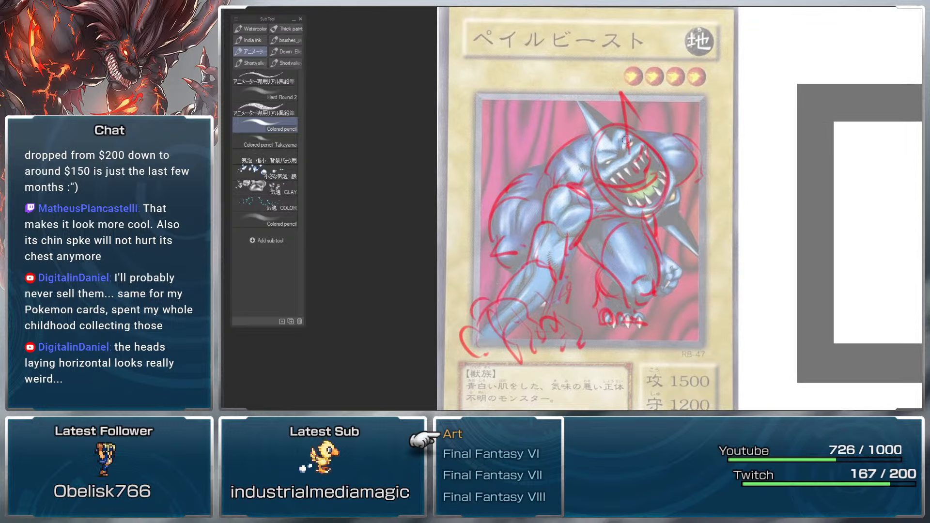
mouse_move(615, 121)
mouse_down()
mouse_move(639, 138)
mouse_move(629, 155)
mouse_up()
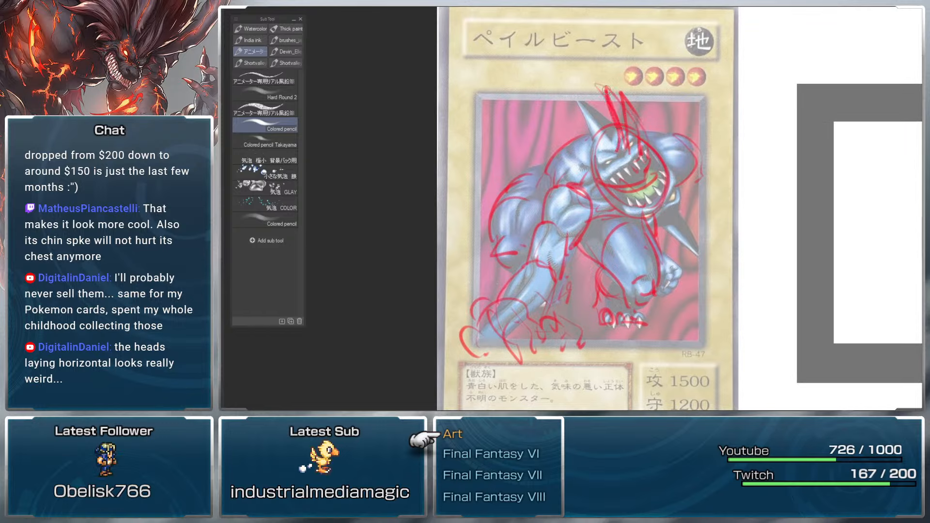
mouse_move(603, 86)
mouse_down()
mouse_move(619, 141)
mouse_move(635, 169)
mouse_up()
mouse_move(635, 123)
mouse_down()
mouse_move(610, 177)
mouse_move(630, 186)
mouse_move(606, 158)
mouse_move(628, 174)
mouse_move(648, 158)
mouse_move(648, 168)
mouse_move(634, 188)
mouse_move(607, 194)
mouse_move(610, 213)
mouse_move(690, 258)
mouse_up()
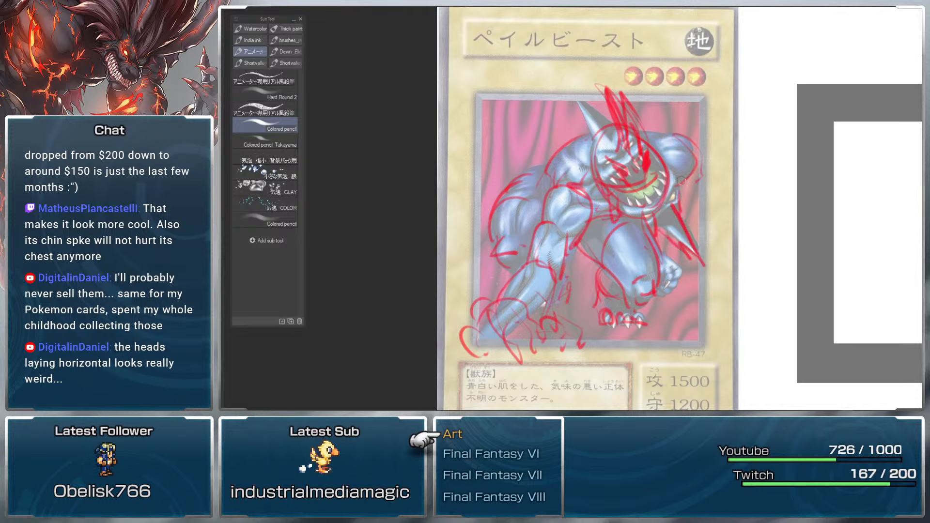
key(ctrl+z)
mouse_move(639, 125)
mouse_down()
mouse_move(640, 141)
mouse_move(668, 142)
mouse_up()
drag(576, 170, 605, 140)
Step: Sketch the far arm hanging beside the bent leg with a clenched fist, and add strokes beside the foreground forearm
mouse_move(664, 140)
mouse_down()
mouse_move(704, 187)
mouse_move(668, 221)
mouse_move(702, 296)
mouse_move(690, 303)
mouse_up()
mouse_move(688, 262)
mouse_down()
mouse_move(672, 306)
mouse_move(702, 307)
mouse_move(670, 277)
mouse_move(707, 293)
mouse_move(662, 234)
mouse_up()
mouse_move(659, 239)
mouse_down()
mouse_move(685, 188)
mouse_move(668, 213)
mouse_up()
key(ctrl+z)
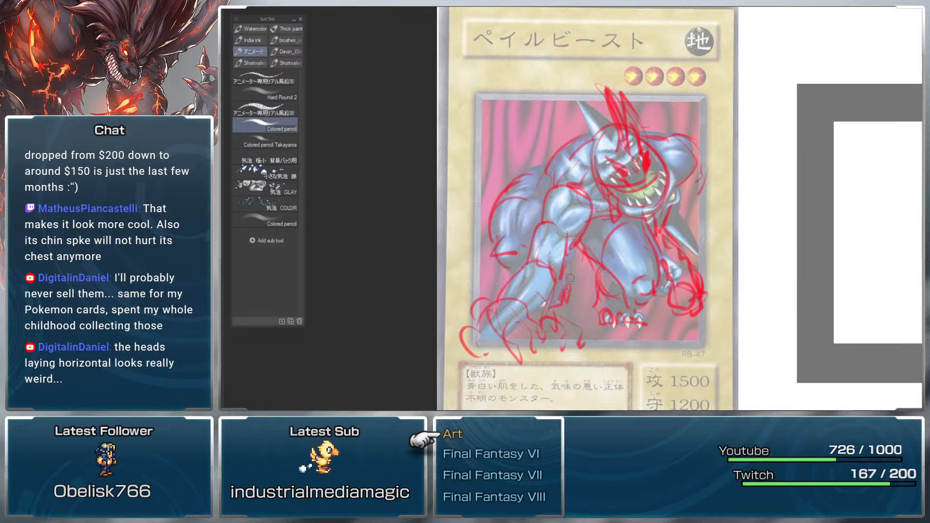
mouse_move(566, 262)
mouse_down()
mouse_move(616, 289)
mouse_move(556, 277)
mouse_move(590, 245)
mouse_move(568, 271)
mouse_move(606, 283)
mouse_up()
mouse_move(597, 237)
mouse_down()
mouse_move(603, 204)
mouse_move(610, 244)
mouse_up()
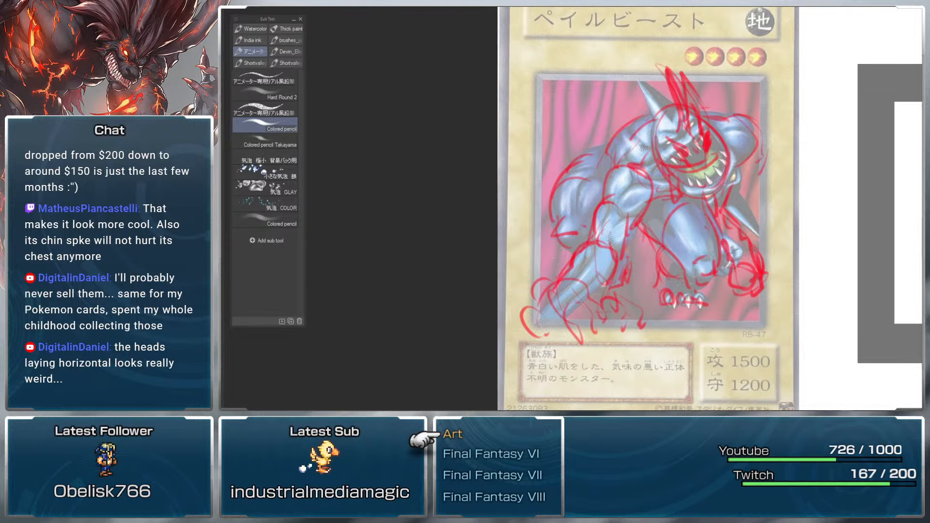
Step: Move the card reference image diagonally downward, partly out from under the new beast sketch
drag(762, 242, 706, 251)
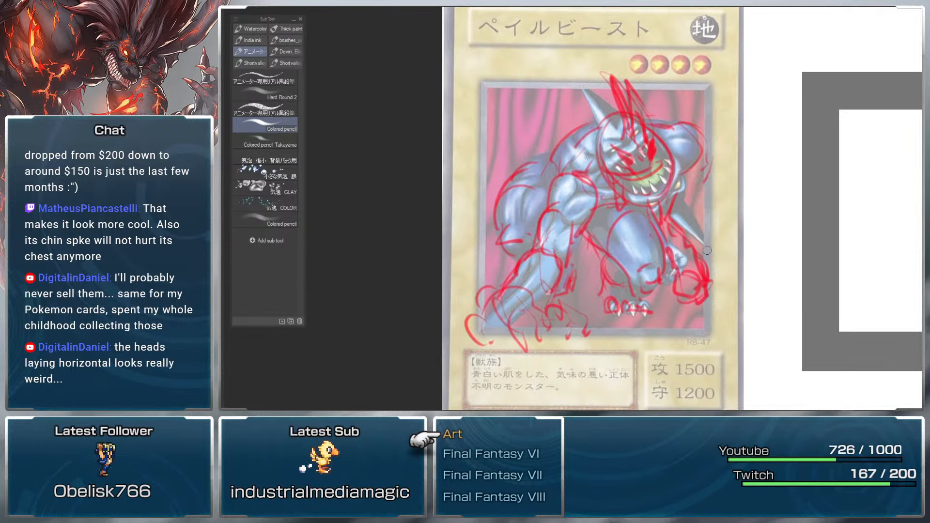
drag(792, 235, 758, 201)
scroll(771, 185, down, 1)
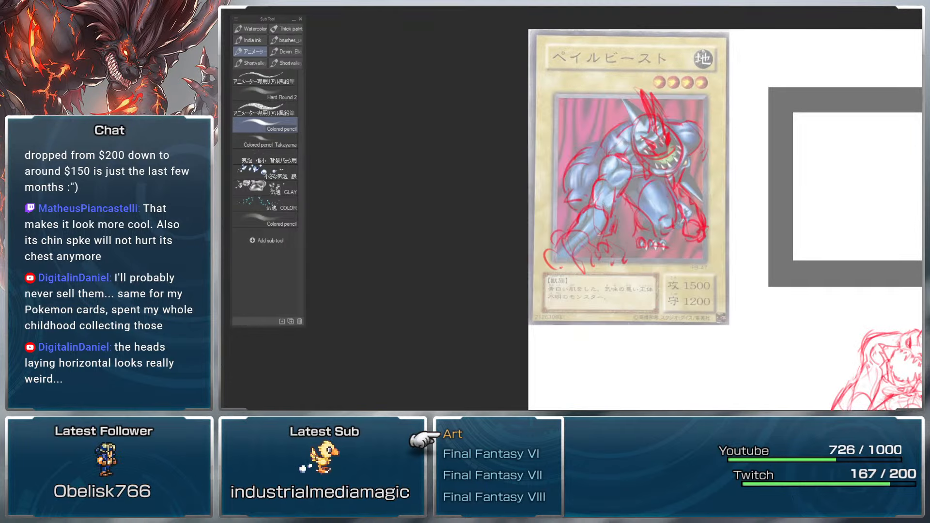
drag(876, 244, 746, 209)
scroll(746, 208, down, 1)
scroll(746, 305, down, 1)
drag(615, 229, 662, 296)
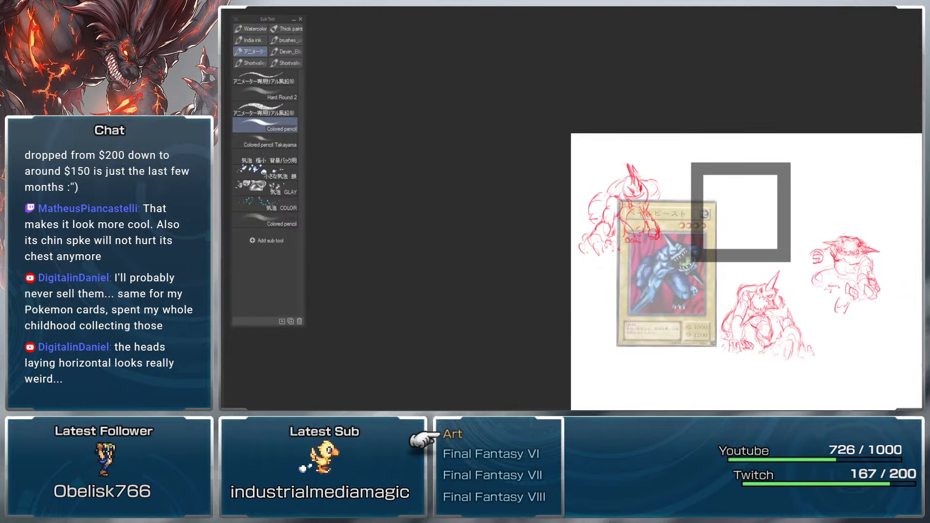
Step: Undo the accidental moves of the card reference image and the layer
key(ctrl+z)
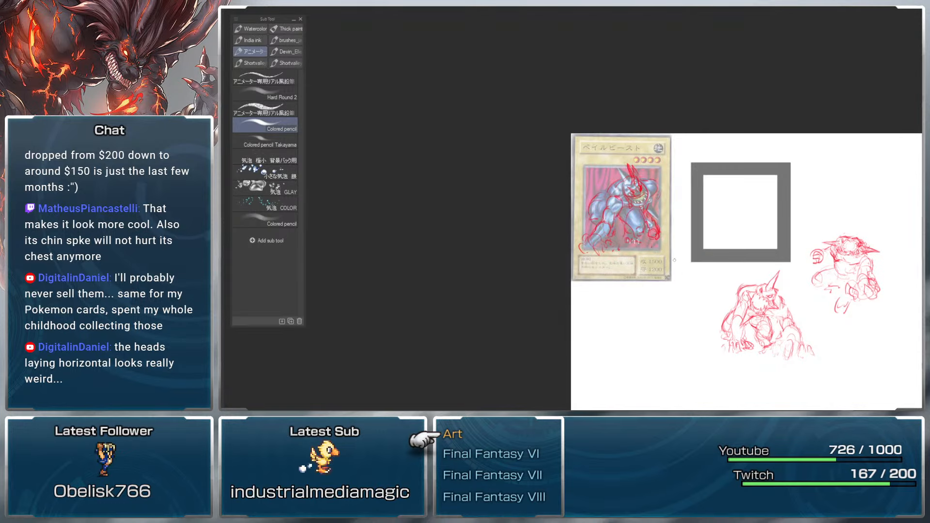
key(k)
drag(714, 195, 731, 269)
drag(731, 268, 734, 215)
key(ctrl+z)
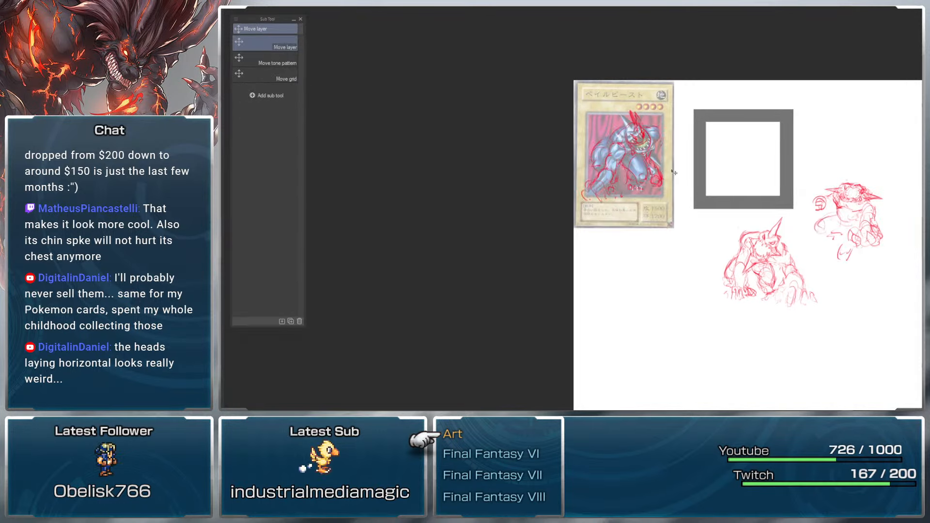
Step: Lasso the red creature sketch overlapping the card and move it to the blank area below the card
key(m)
mouse_move(609, 88)
mouse_down()
mouse_move(561, 250)
mouse_move(625, 86)
mouse_up()
key(k)
mouse_move(644, 177)
mouse_down()
mouse_move(625, 322)
mouse_move(659, 251)
mouse_up()
scroll(712, 218, up, 4)
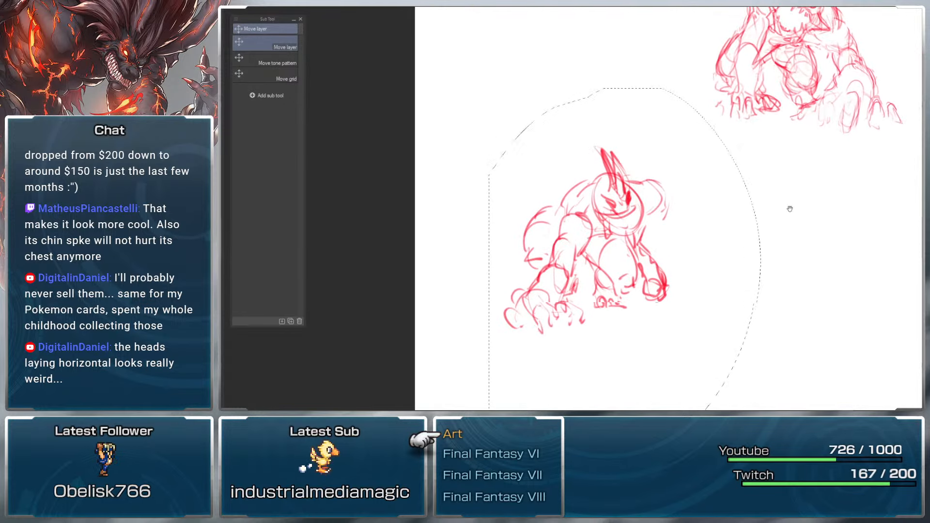
key(ctrl+d)
Step: Refine the creature's arms, back and bent knee with darker Colored pencil strokes, erasing stray lines
key(b)
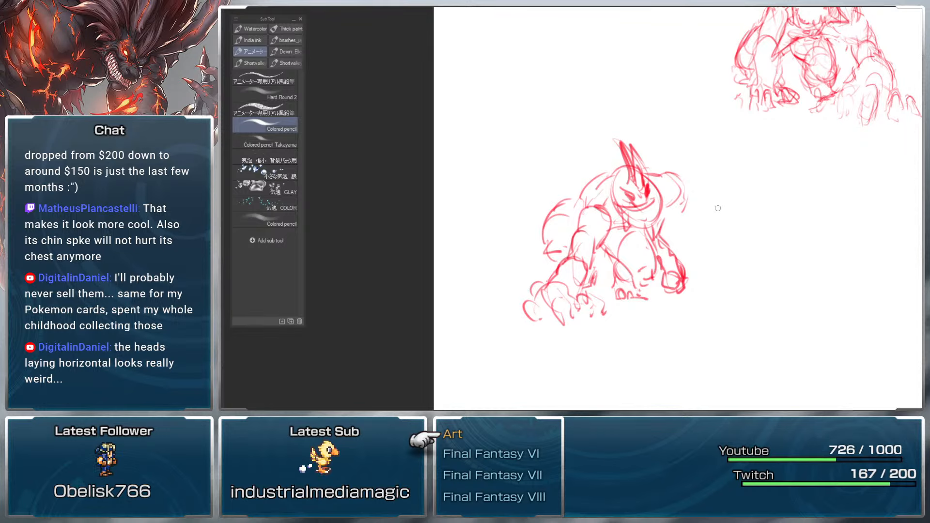
mouse_move(558, 279)
mouse_down()
mouse_move(562, 259)
mouse_move(590, 265)
mouse_move(590, 292)
mouse_move(570, 271)
mouse_move(585, 291)
mouse_up()
key(e)
mouse_move(585, 290)
mouse_down()
mouse_move(574, 258)
mouse_move(581, 215)
mouse_move(599, 226)
mouse_move(588, 206)
mouse_move(631, 218)
mouse_move(691, 285)
mouse_up()
key(b)
mouse_move(616, 259)
mouse_down()
mouse_move(647, 285)
mouse_move(663, 269)
mouse_move(655, 272)
mouse_move(653, 244)
mouse_up()
drag(559, 201, 579, 195)
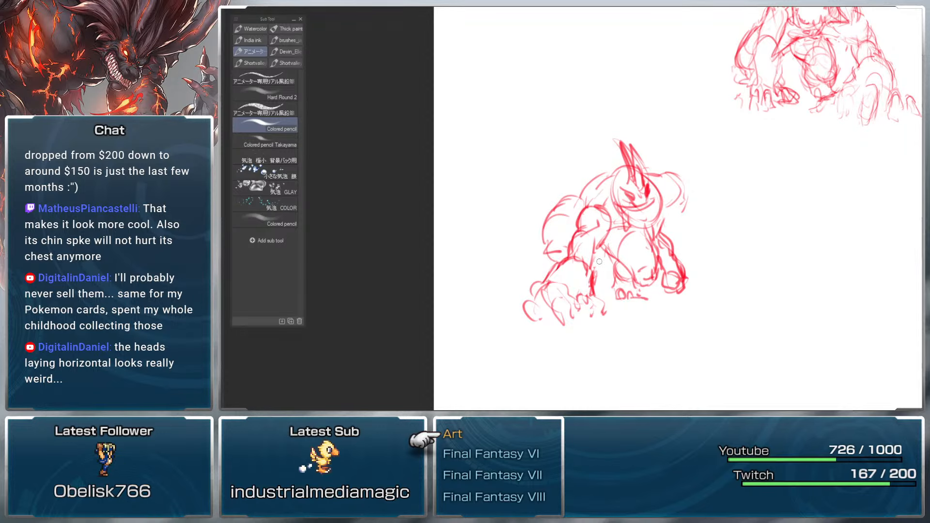
mouse_move(597, 266)
mouse_down()
mouse_move(598, 293)
mouse_move(585, 298)
mouse_move(591, 311)
mouse_move(604, 309)
mouse_up()
Step: Delete the creature's forearm on the horned head's far side and redraw it bent with a raised, clawed hand
drag(728, 222, 736, 243)
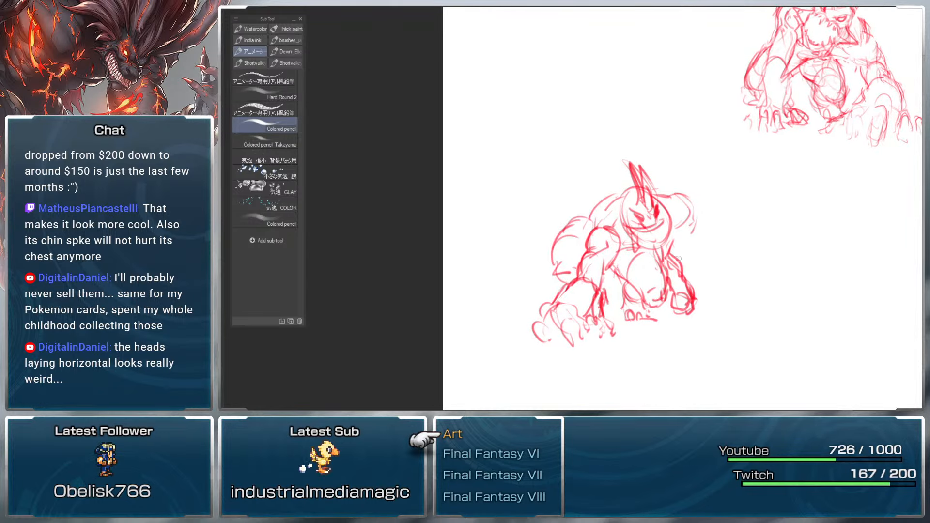
mouse_move(675, 237)
mouse_down()
mouse_move(700, 257)
mouse_move(669, 267)
mouse_move(709, 265)
mouse_move(702, 254)
mouse_move(704, 273)
mouse_move(695, 239)
mouse_move(707, 230)
mouse_move(700, 275)
mouse_move(723, 284)
mouse_up()
key(m)
key(Delete)
key(ctrl+d)
key(p)
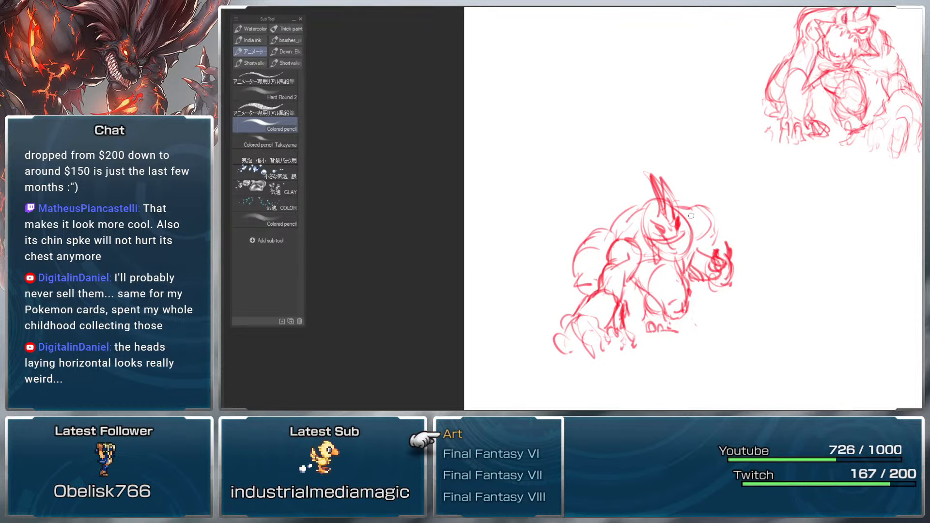
mouse_move(745, 234)
mouse_down()
mouse_move(762, 229)
mouse_move(751, 230)
mouse_move(732, 187)
mouse_up()
drag(727, 232, 775, 140)
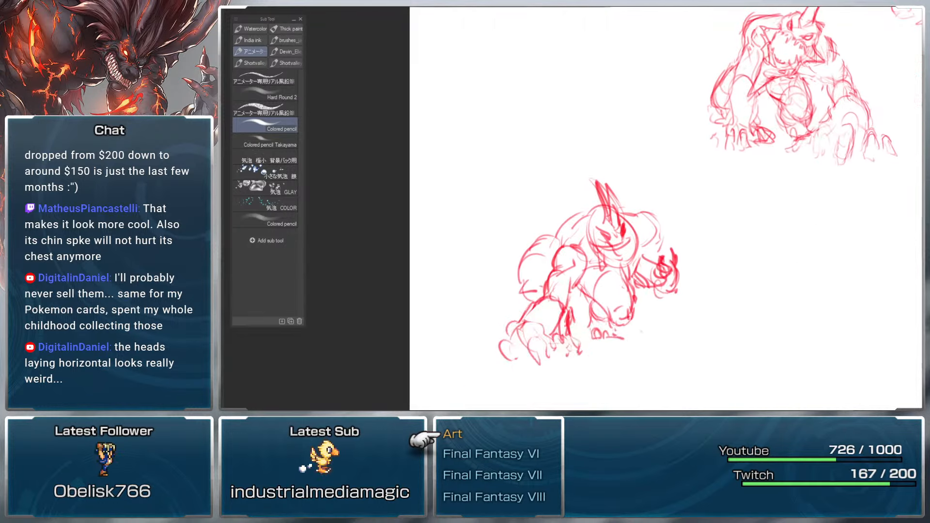
Step: Lasso the reworked creature sketch and move it into the gray square frame beside the card
key(m)
mouse_move(606, 146)
mouse_down()
mouse_move(475, 227)
mouse_move(633, 182)
mouse_up()
key(k)
mouse_move(666, 248)
mouse_down()
mouse_move(779, 37)
mouse_move(668, 345)
mouse_move(680, 184)
mouse_move(673, 201)
mouse_move(665, 196)
mouse_up()
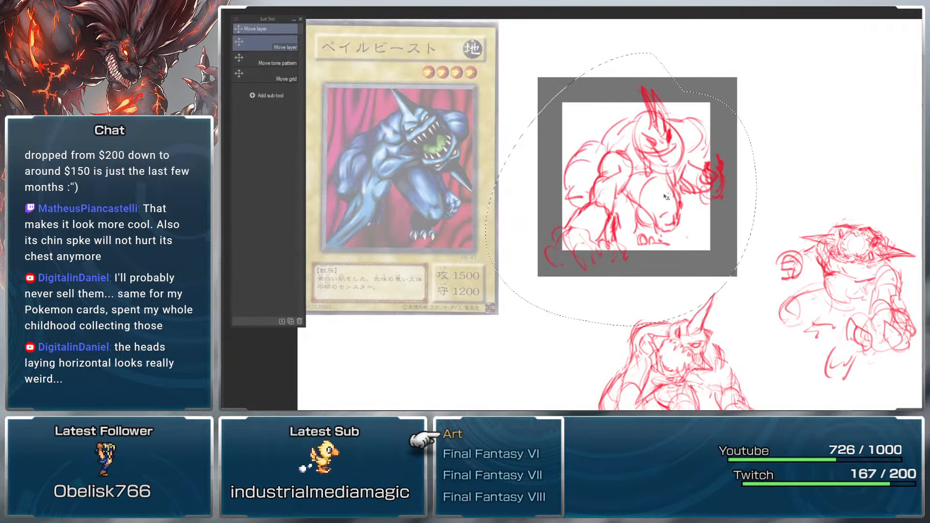
key(ctrl+d)
Step: Sketch a jagged, toothy mouth on the framed creature's head with the Colored pencil
key(p)
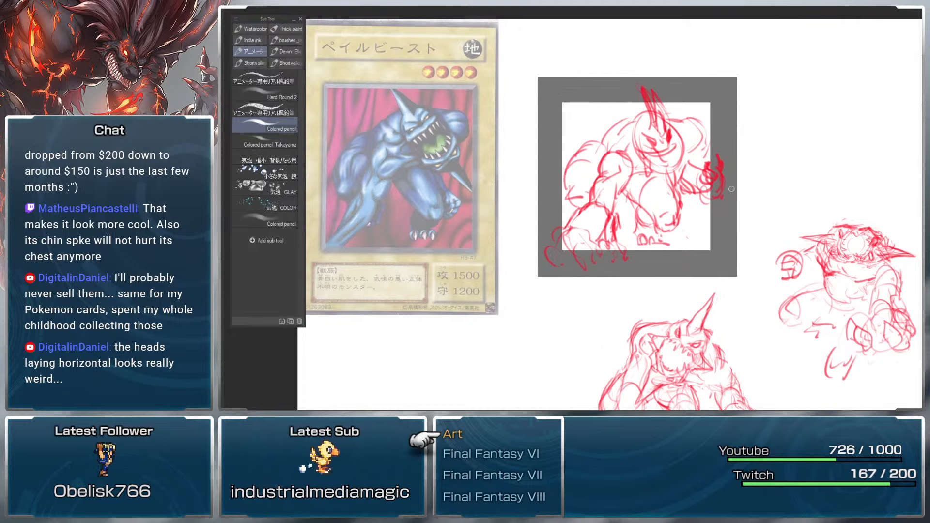
drag(732, 188, 734, 190)
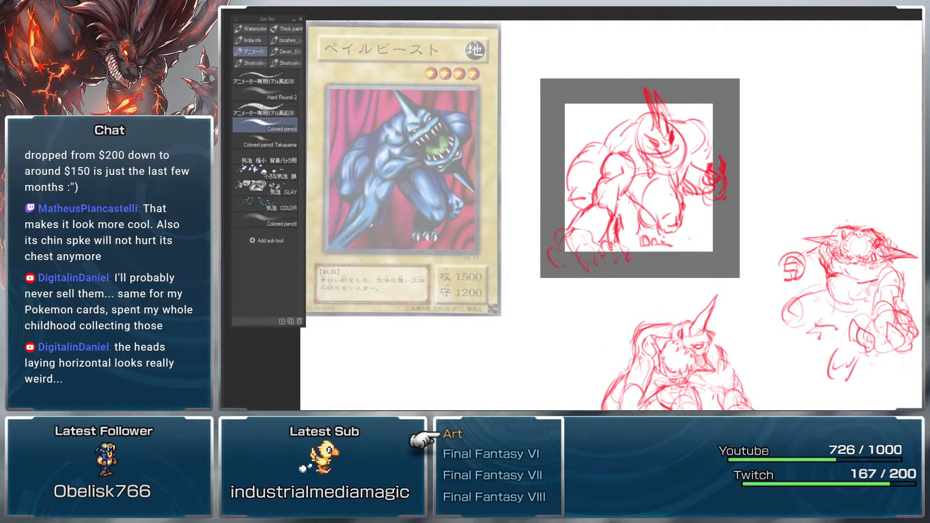
mouse_move(652, 157)
mouse_down()
mouse_move(685, 163)
mouse_move(656, 157)
mouse_move(673, 152)
mouse_move(660, 177)
mouse_move(686, 206)
mouse_move(680, 169)
mouse_up()
key(ctrl+z)
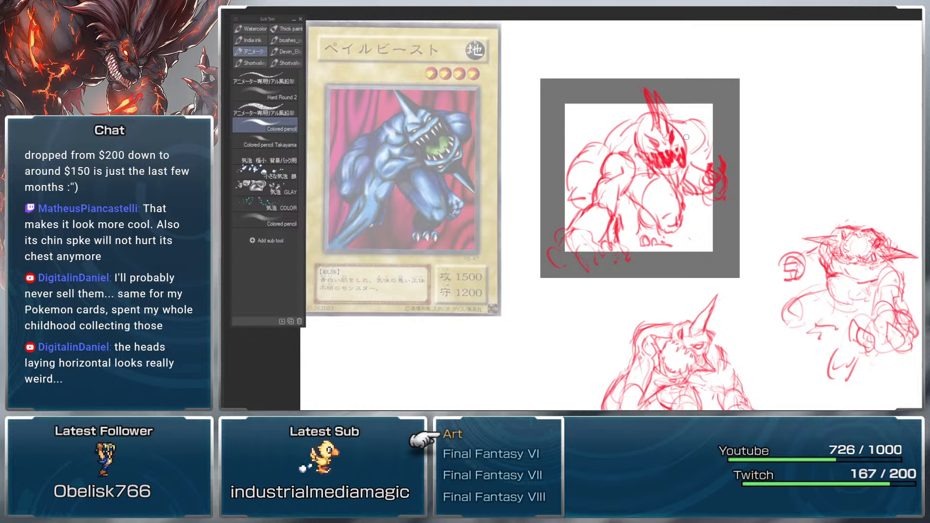
Step: Delete the framed creature's head and redraw it as a tilted oval with a long backward-slanting horn, eyes and mouth
key(m)
mouse_move(634, 131)
mouse_down()
mouse_move(687, 161)
mouse_move(634, 84)
mouse_move(632, 127)
mouse_move(673, 145)
mouse_move(641, 99)
mouse_move(622, 118)
mouse_move(634, 114)
mouse_move(599, 90)
mouse_move(642, 108)
mouse_up()
key(Delete)
key(p)
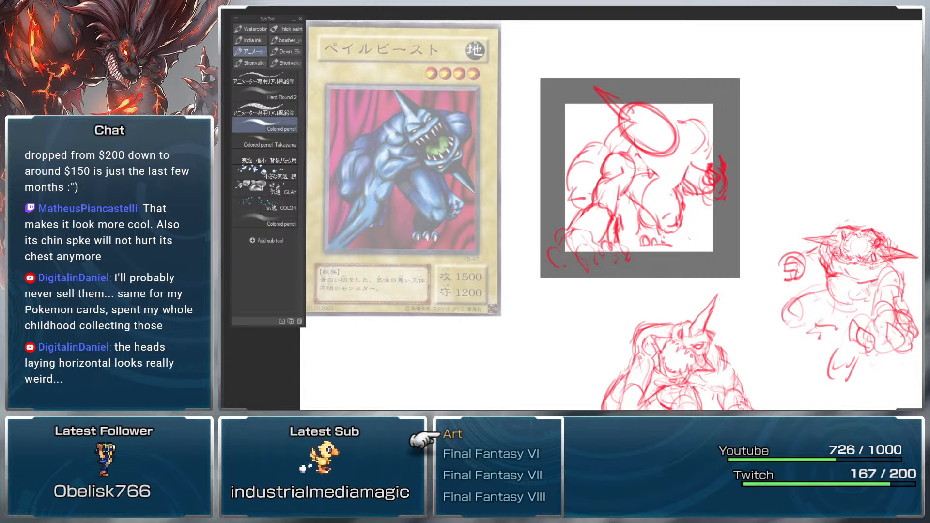
mouse_move(659, 144)
mouse_down()
mouse_move(644, 145)
mouse_move(649, 115)
mouse_move(634, 140)
mouse_move(646, 148)
mouse_move(659, 135)
mouse_move(635, 136)
mouse_move(640, 169)
mouse_up()
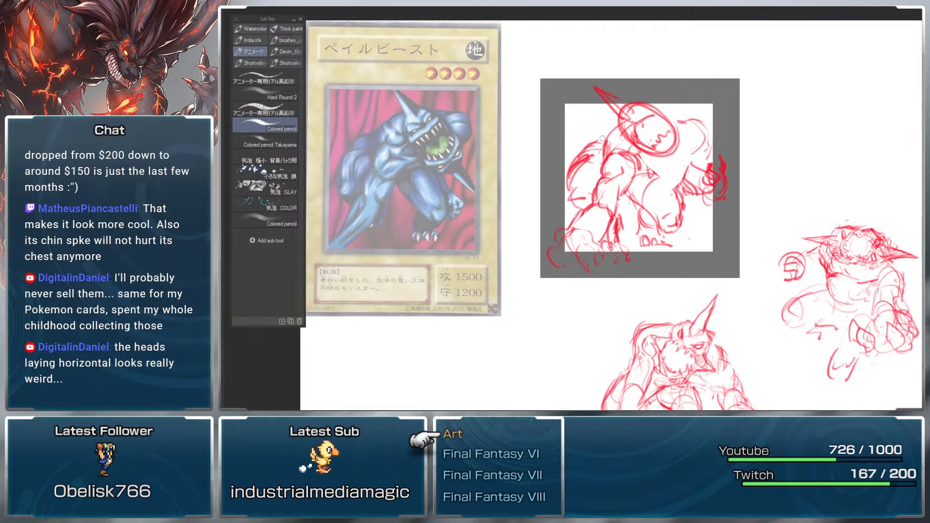
scroll(697, 215, up, 1)
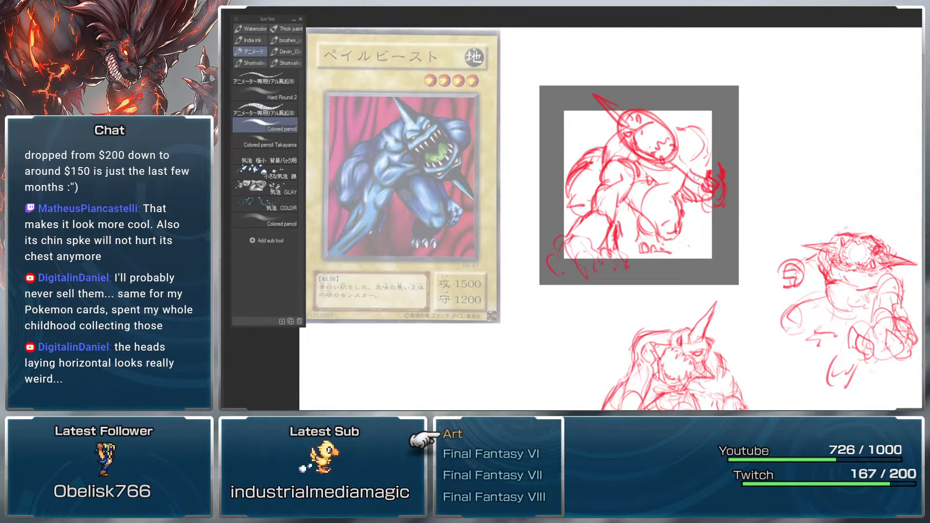
Step: Build up the framed creature's brow, shoulder, raised arm and chest with more Colored pencil strokes
drag(676, 155, 697, 176)
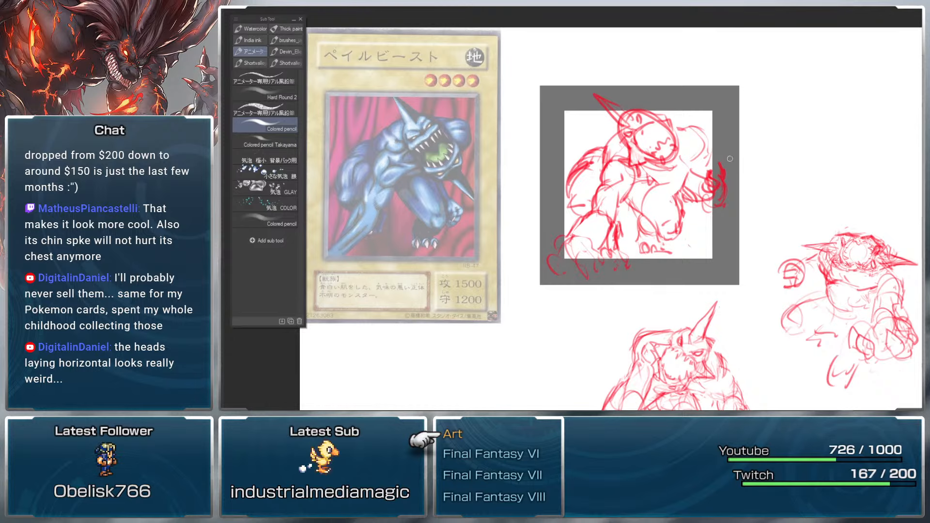
drag(730, 158, 720, 167)
drag(651, 123, 669, 140)
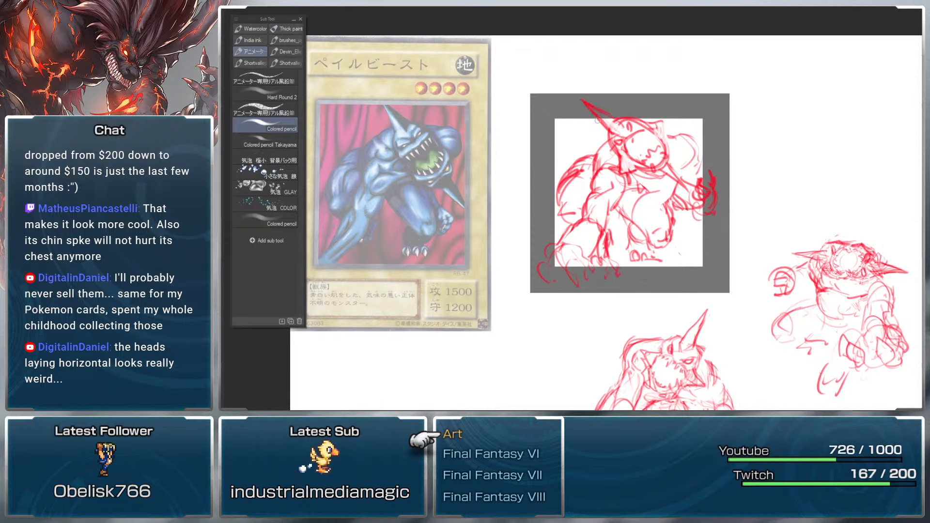
drag(588, 104, 623, 117)
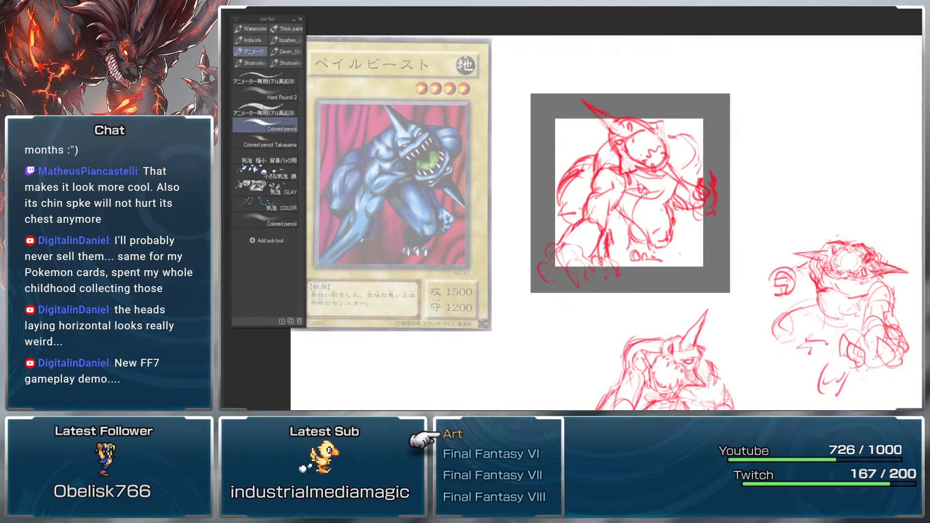
drag(724, 146, 757, 170)
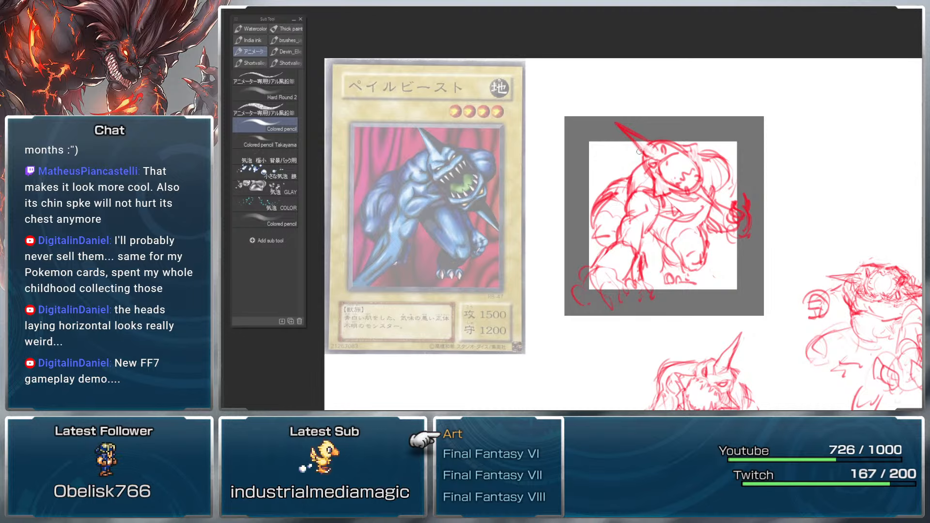
Step: Try to mirror and rotate the creature's lassoed head and horn with a transform
key(m)
mouse_move(637, 149)
mouse_down()
mouse_move(651, 182)
mouse_move(721, 214)
mouse_move(698, 130)
mouse_move(605, 109)
mouse_move(637, 152)
mouse_up()
key(ctrl+t)
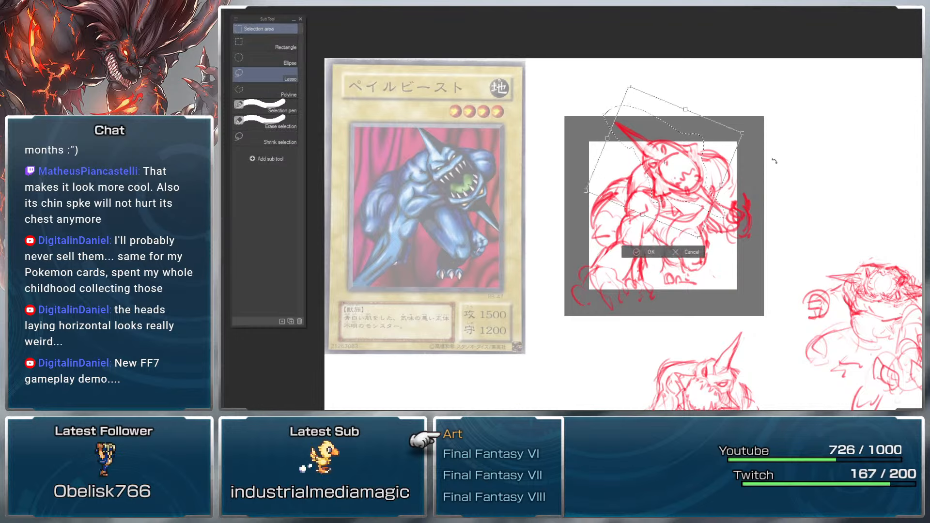
mouse_move(751, 132)
mouse_down()
mouse_move(746, 97)
mouse_move(755, 146)
mouse_move(727, 191)
mouse_up()
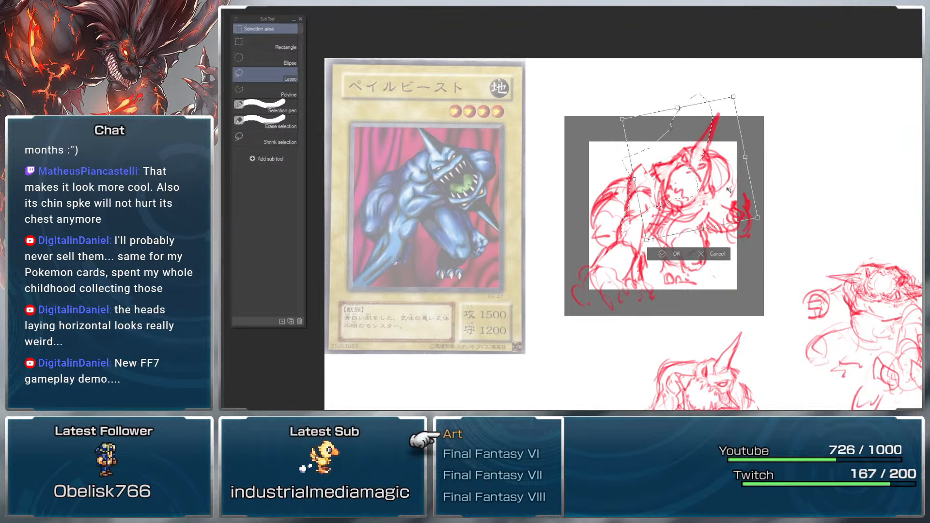
mouse_move(767, 121)
mouse_down()
mouse_move(788, 175)
mouse_move(775, 196)
mouse_move(745, 171)
mouse_up()
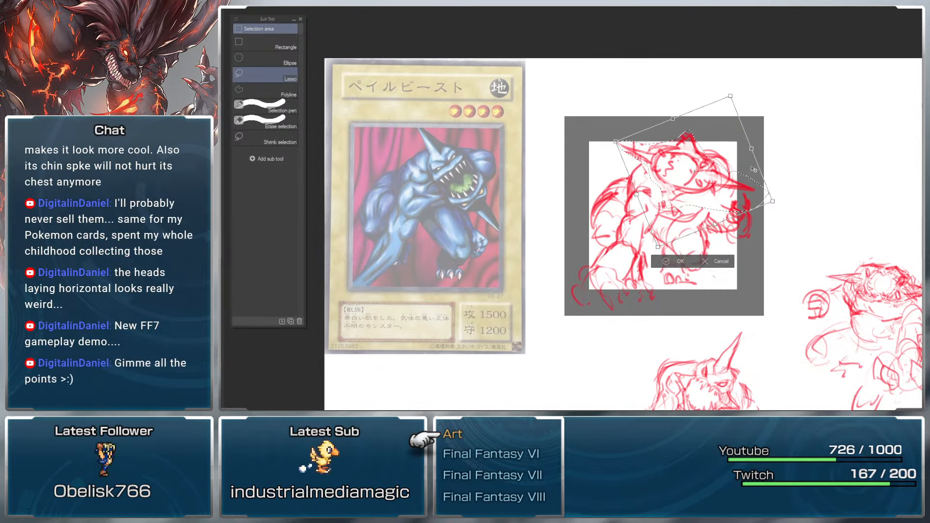
key(Return)
key(ctrl+d)
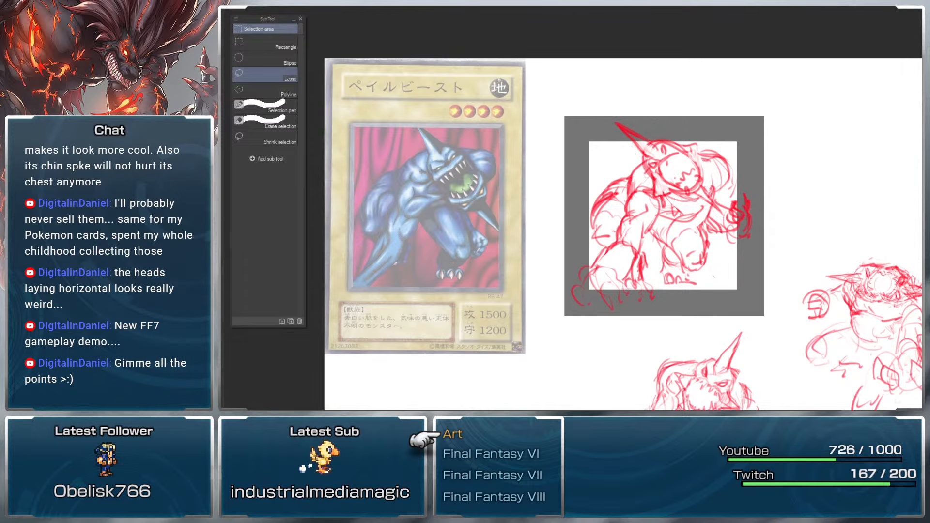
Step: Reinforce the outlines of the framed creature's back and bent knee with the Colored pencil
key(b)
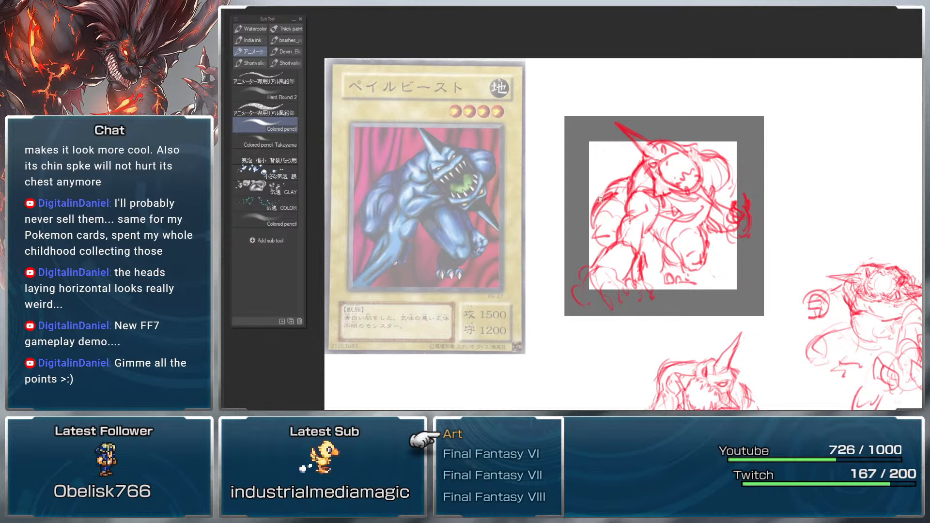
drag(608, 180, 596, 237)
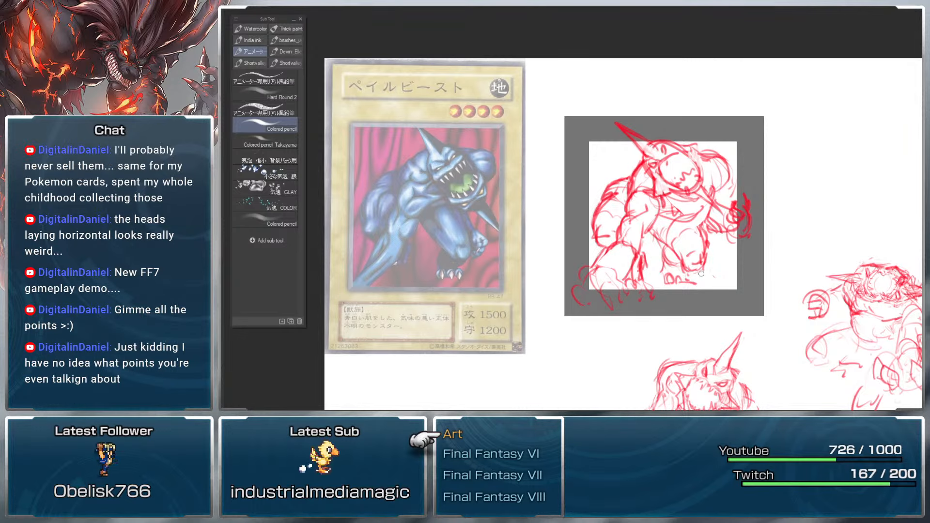
scroll(692, 242, down, 1)
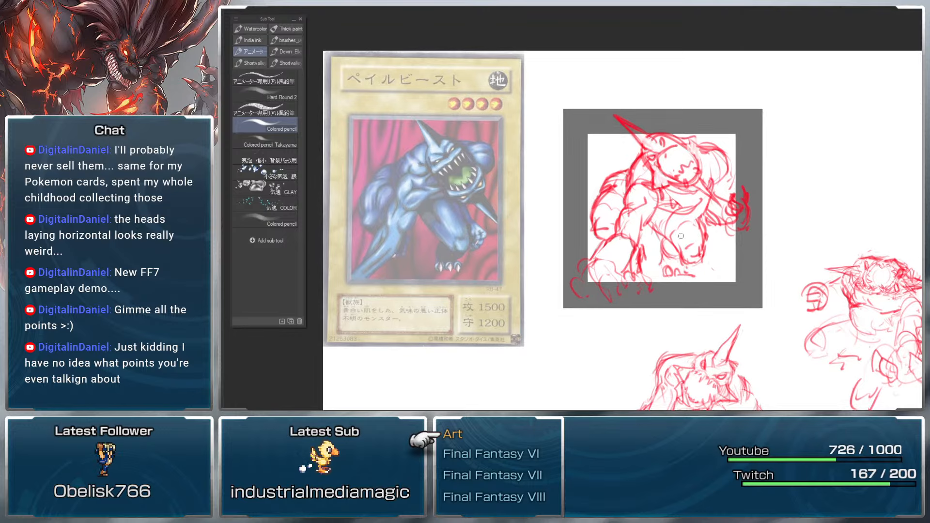
mouse_move(707, 238)
mouse_down()
mouse_move(704, 254)
mouse_move(685, 252)
mouse_up()
drag(662, 219, 684, 253)
Step: Lasso the framed creature sketch and move it out of the frame, beside the other sketches below the card
drag(778, 212, 782, 173)
scroll(804, 160, down, 2)
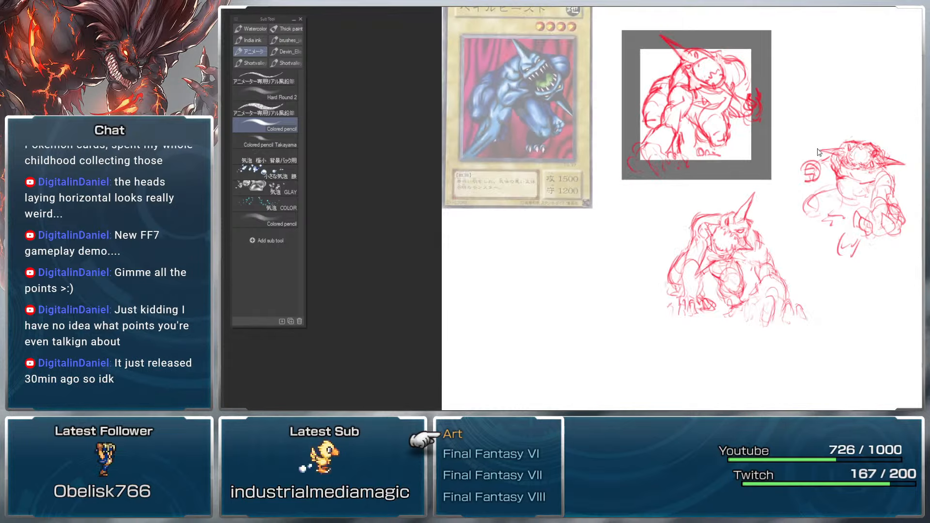
key(m)
mouse_move(614, 109)
mouse_down()
mouse_move(593, 157)
mouse_move(762, 167)
mouse_move(611, 99)
mouse_up()
key(k)
drag(715, 144, 606, 334)
key(ctrl+d)
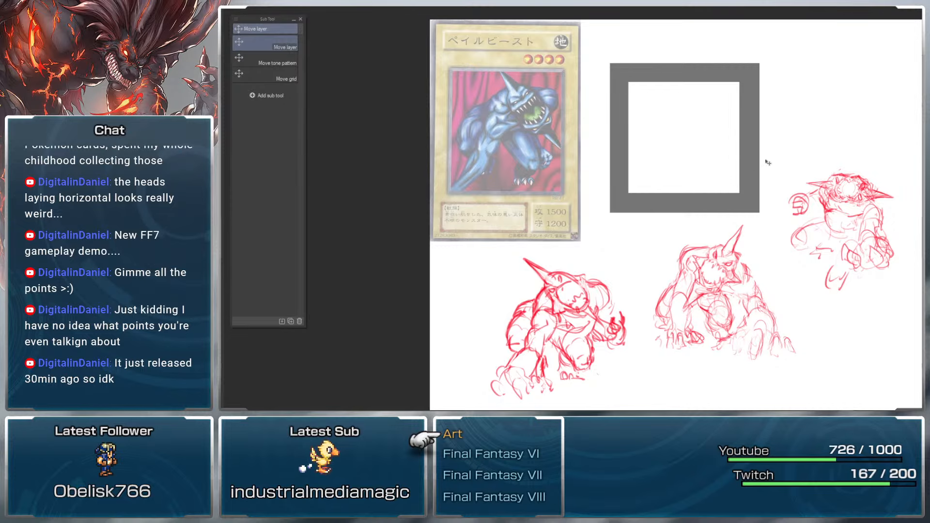
Step: Sketch a tall arch shape inside the empty gray frame with the Colored pencil
drag(778, 141, 789, 177)
key(b)
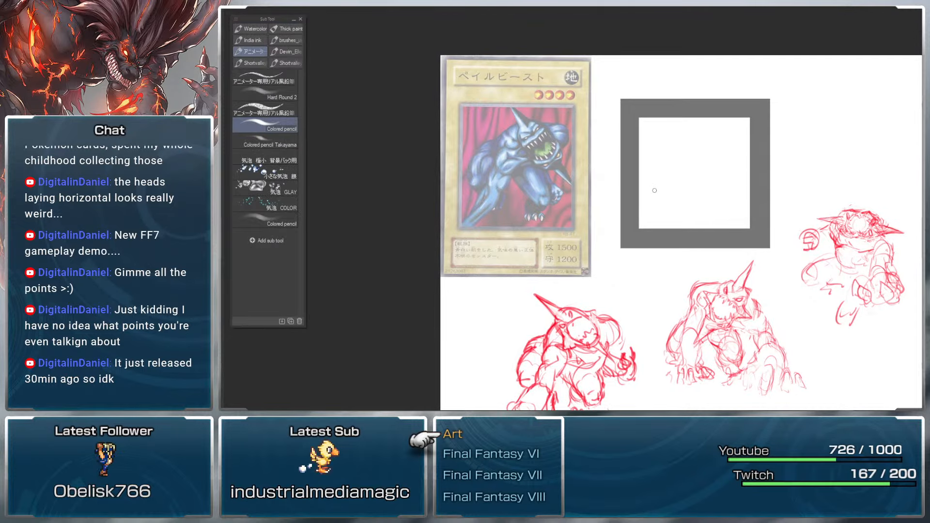
mouse_move(653, 219)
mouse_down()
mouse_move(681, 181)
mouse_move(686, 214)
mouse_up()
Step: Choose the triangle brush 1 from the custom brushes group and clear the arch from the gray frame
click(292, 90)
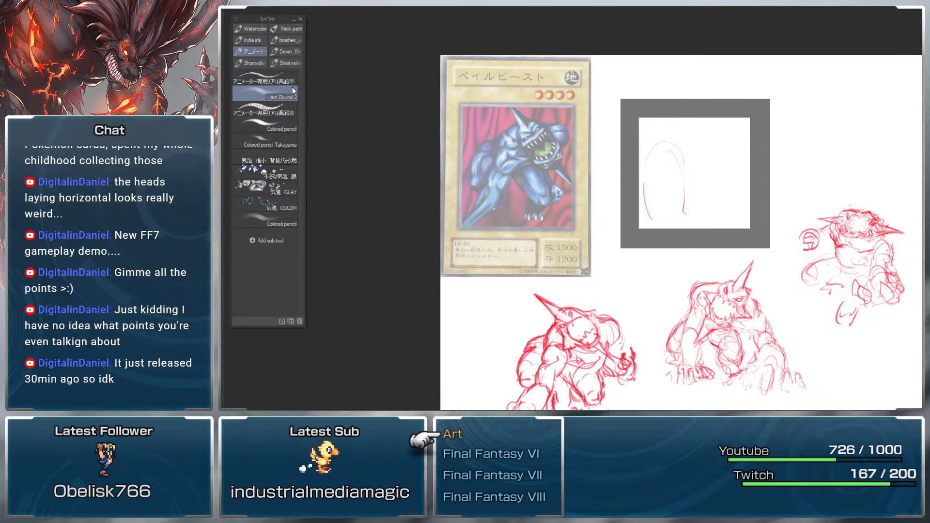
click(291, 41)
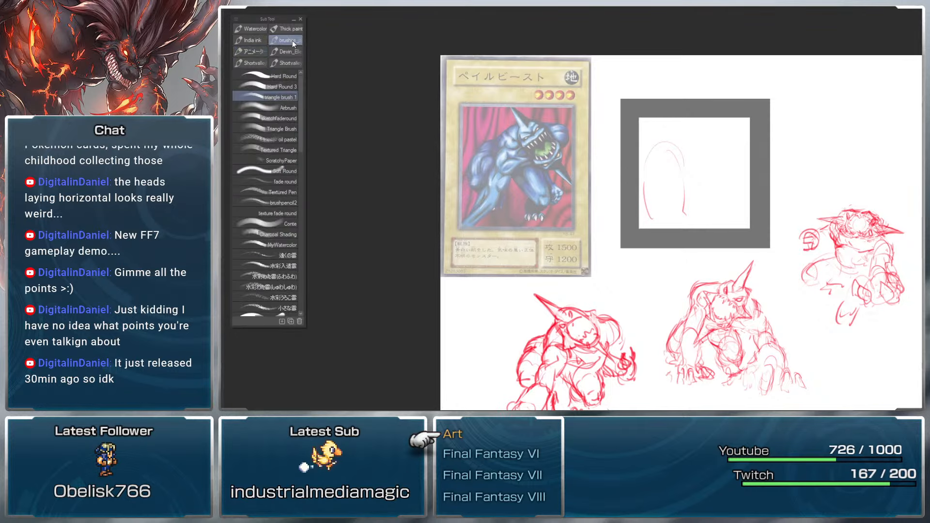
click(289, 98)
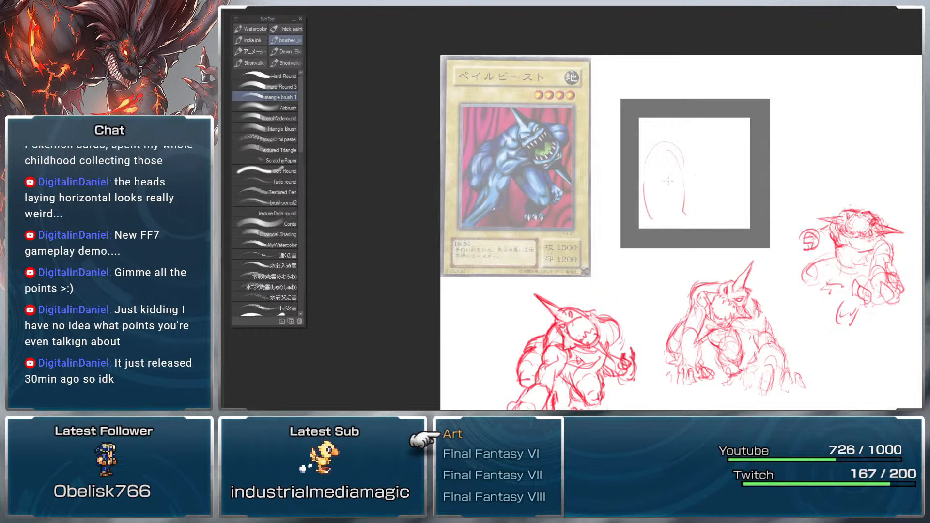
key(m)
drag(641, 154, 653, 137)
key(Delete)
key(ctrl+d)
Step: Try a narrow, slanted oval inside the gray frame with the triangle brush, and delete it
key(b)
mouse_move(658, 198)
mouse_down()
mouse_move(658, 155)
mouse_move(677, 198)
mouse_up()
scroll(710, 178, up, 2)
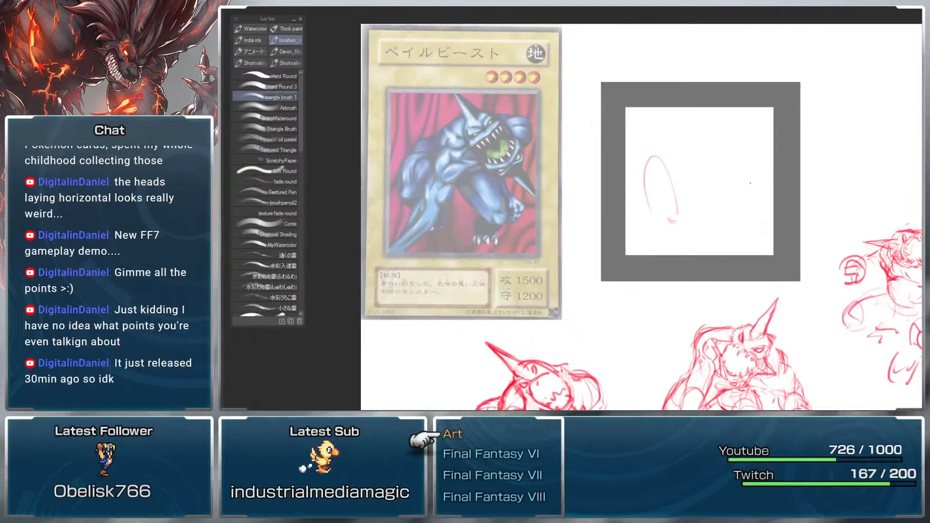
scroll(761, 168, up, 3)
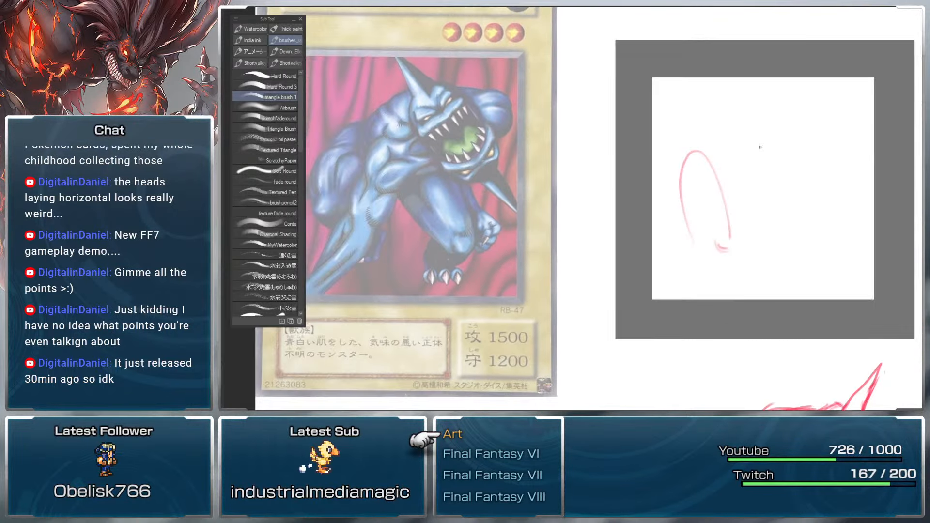
key(m)
drag(749, 147, 733, 109)
key(Delete)
key(ctrl+d)
Step: Sketch a round gaping mouth with jagged teeth in the upper-left part of the empty frame using the triangle brush
key(b)
mouse_move(703, 140)
mouse_down()
mouse_move(692, 184)
mouse_move(696, 129)
mouse_up()
mouse_move(725, 135)
mouse_down()
mouse_move(735, 133)
mouse_move(723, 117)
mouse_up()
drag(694, 156, 722, 117)
mouse_move(745, 133)
mouse_down()
mouse_move(743, 152)
mouse_move(703, 127)
mouse_move(727, 131)
mouse_up()
mouse_move(693, 178)
mouse_down()
mouse_move(720, 173)
mouse_move(733, 188)
mouse_up()
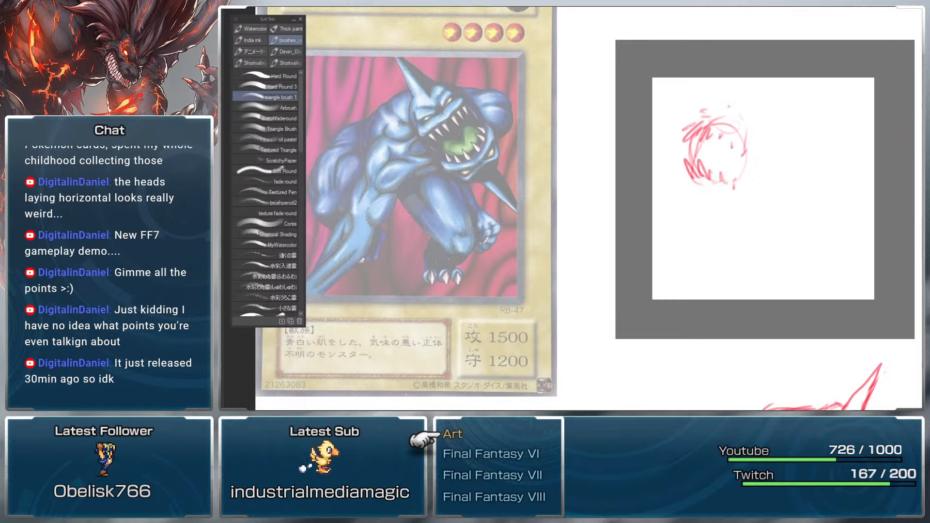
Step: Outline the head around the gaping mouth and add small pointed spikes above and below it
drag(736, 118, 750, 131)
mouse_move(710, 193)
mouse_down()
mouse_move(732, 191)
mouse_move(712, 192)
mouse_up()
drag(745, 118, 731, 165)
mouse_move(702, 112)
mouse_down()
mouse_move(736, 106)
mouse_move(733, 194)
mouse_up()
drag(736, 106, 743, 163)
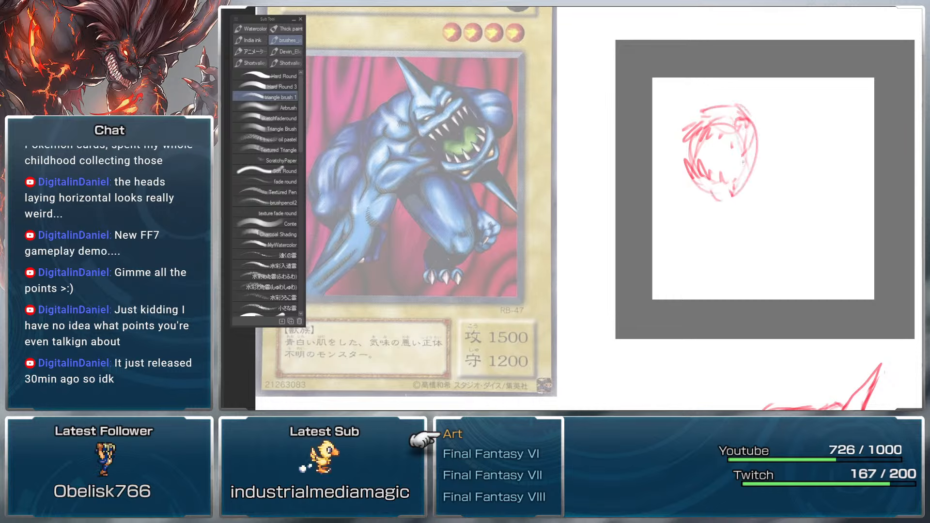
mouse_move(700, 197)
mouse_down()
mouse_move(705, 211)
mouse_move(721, 190)
mouse_up()
mouse_move(727, 103)
mouse_down()
mouse_move(746, 95)
mouse_move(749, 108)
mouse_up()
drag(713, 202, 718, 211)
drag(727, 205, 733, 210)
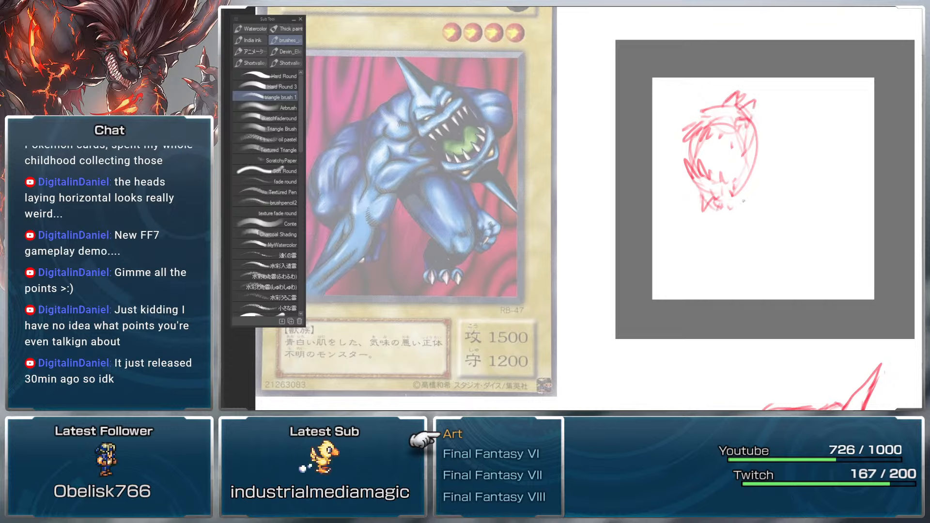
Step: Rough in the creature's shoulder curves on both sides of the head and clawed fingers along the frame's lower edge
drag(806, 118, 778, 170)
mouse_move(684, 148)
mouse_down()
mouse_move(663, 194)
mouse_move(682, 218)
mouse_up()
drag(677, 215, 667, 228)
drag(675, 174, 661, 222)
drag(691, 227, 684, 251)
drag(745, 260, 759, 290)
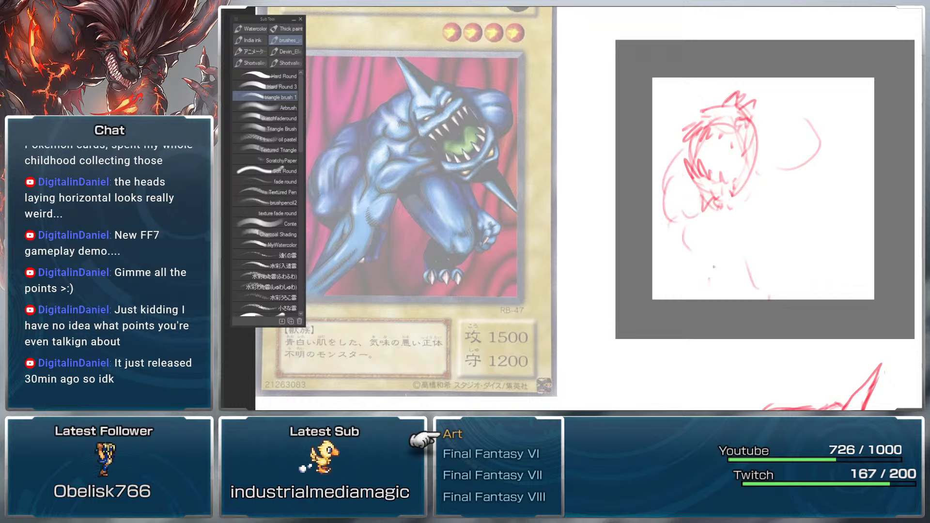
mouse_move(710, 310)
mouse_down()
mouse_move(757, 304)
mouse_move(759, 288)
mouse_move(794, 297)
mouse_up()
drag(694, 292, 693, 309)
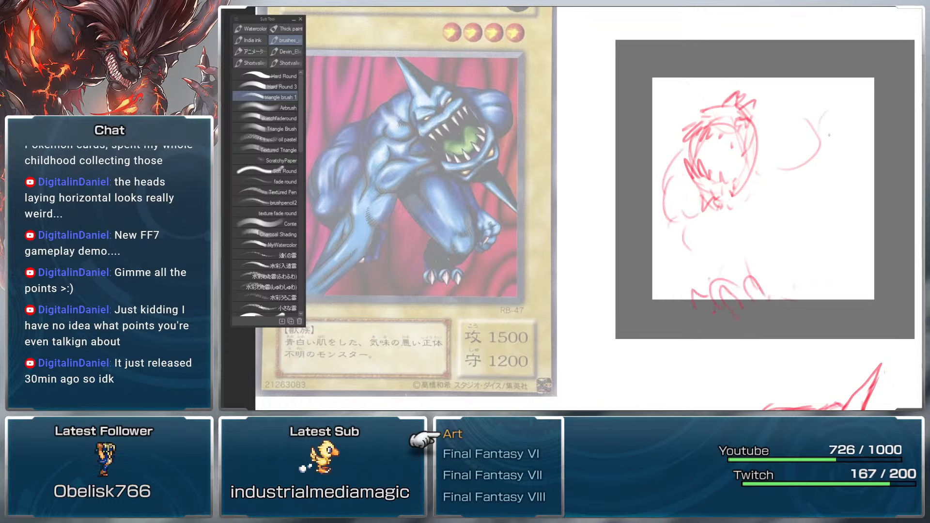
Step: Sketch the raised hand, the bulky torso outline and the rounded front forearm above the clawed fingers
mouse_move(826, 113)
mouse_down()
mouse_move(857, 100)
mouse_move(863, 116)
mouse_up()
mouse_move(671, 170)
mouse_down()
mouse_move(683, 219)
mouse_move(770, 226)
mouse_move(783, 138)
mouse_move(763, 125)
mouse_move(677, 142)
mouse_up()
mouse_move(763, 110)
mouse_down()
mouse_move(787, 129)
mouse_move(791, 154)
mouse_move(779, 107)
mouse_move(789, 184)
mouse_up()
mouse_move(685, 172)
mouse_down()
mouse_move(680, 221)
mouse_move(775, 208)
mouse_up()
mouse_move(693, 234)
mouse_down()
mouse_move(681, 261)
mouse_move(742, 257)
mouse_up()
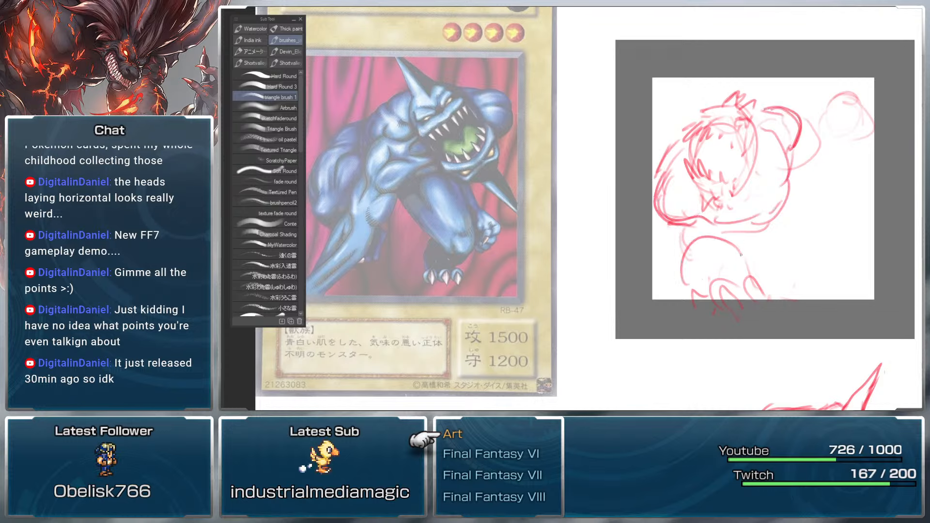
drag(698, 288, 745, 255)
drag(693, 247, 752, 272)
drag(675, 223, 688, 244)
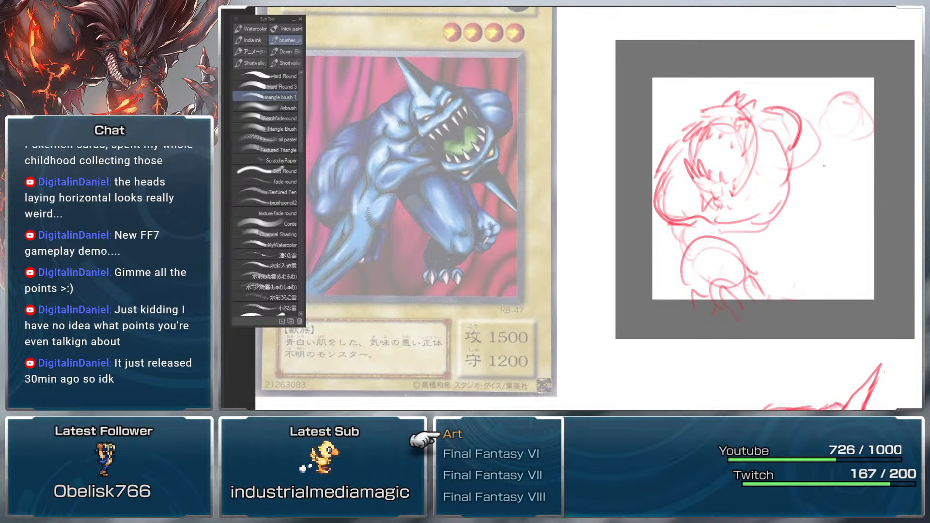
Step: Connect the raised arm to its hand with forearm lines, and undo the stray strokes around the hand
drag(799, 128, 817, 118)
mouse_move(802, 160)
mouse_down()
mouse_move(834, 124)
mouse_move(825, 120)
mouse_move(839, 120)
mouse_move(865, 157)
mouse_up()
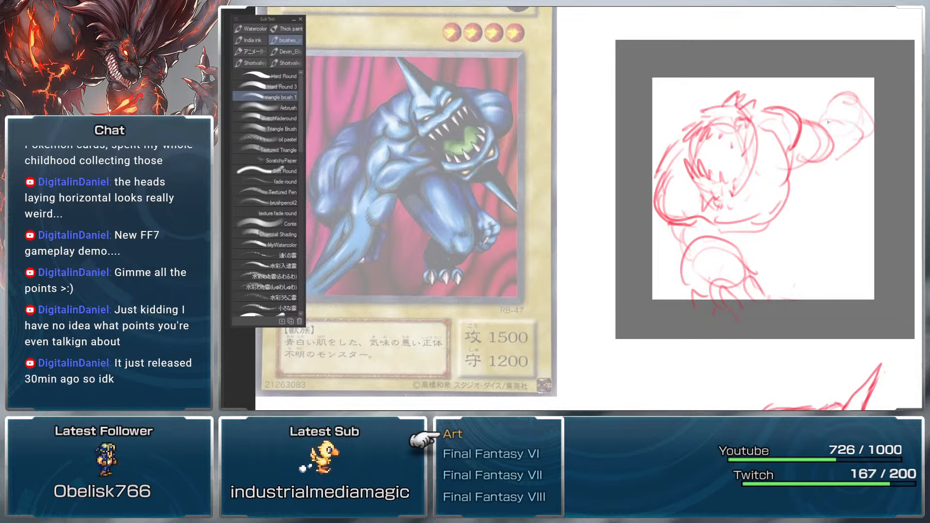
drag(826, 121, 871, 100)
mouse_move(879, 126)
mouse_down()
mouse_move(890, 143)
mouse_move(843, 127)
mouse_up()
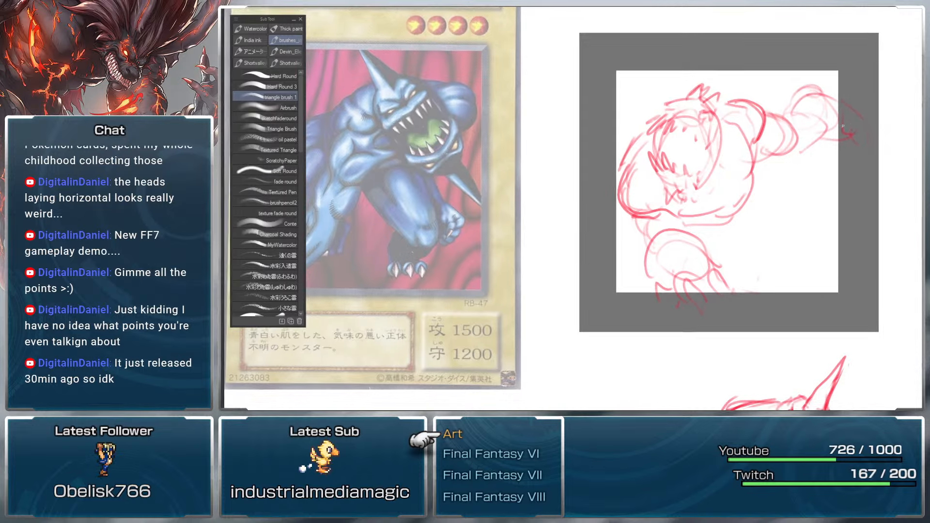
key(ctrl+z)
mouse_move(783, 115)
mouse_down()
mouse_move(807, 138)
mouse_move(800, 110)
mouse_up()
mouse_move(772, 148)
mouse_down()
mouse_move(749, 106)
mouse_move(762, 82)
mouse_move(761, 90)
mouse_up()
key(ctrl+z)
Step: Sketch the bent hind leg extending from the torso toward the frame's right side, with a few marks for the inner leg
drag(804, 164, 779, 192)
drag(721, 160, 782, 158)
drag(708, 217, 740, 216)
mouse_move(794, 188)
mouse_down()
mouse_move(784, 192)
mouse_move(810, 204)
mouse_up()
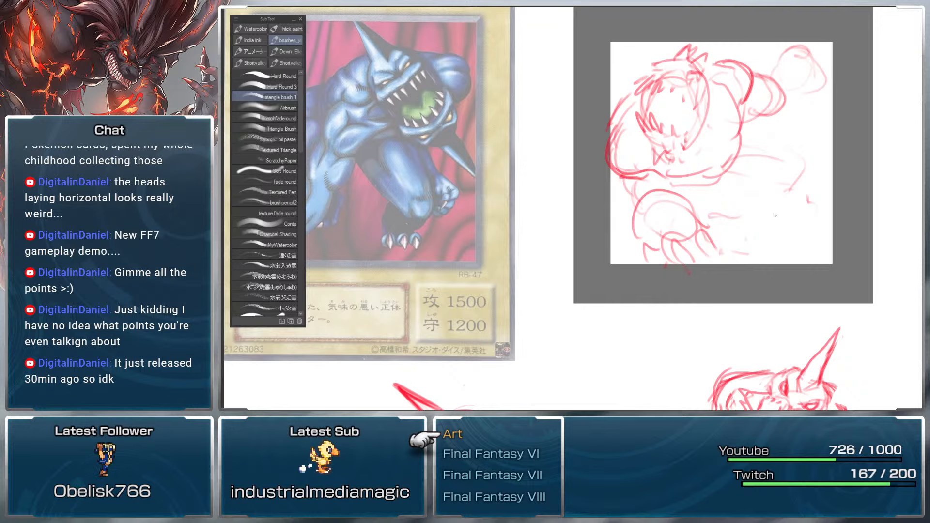
drag(716, 241, 729, 196)
drag(804, 154, 809, 166)
drag(746, 145, 816, 199)
drag(811, 217, 809, 237)
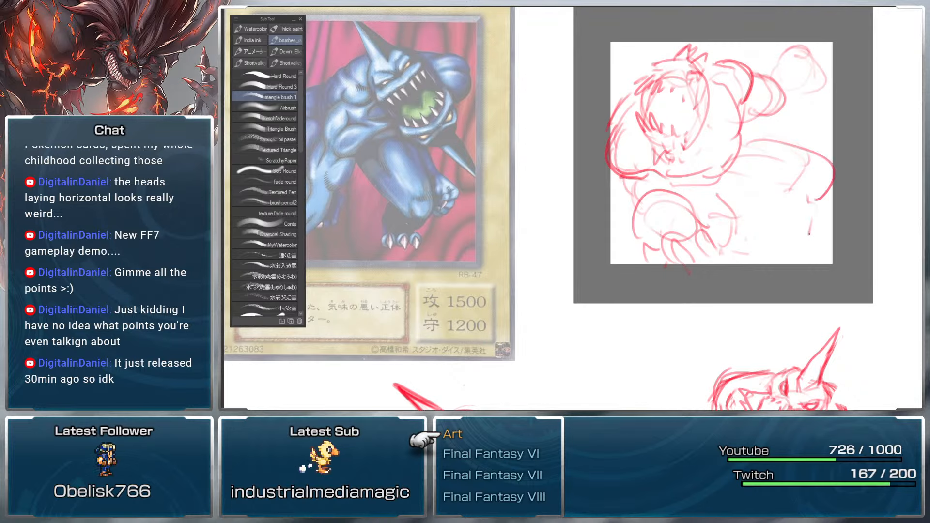
drag(739, 162, 781, 175)
drag(805, 200, 808, 241)
drag(799, 154, 802, 183)
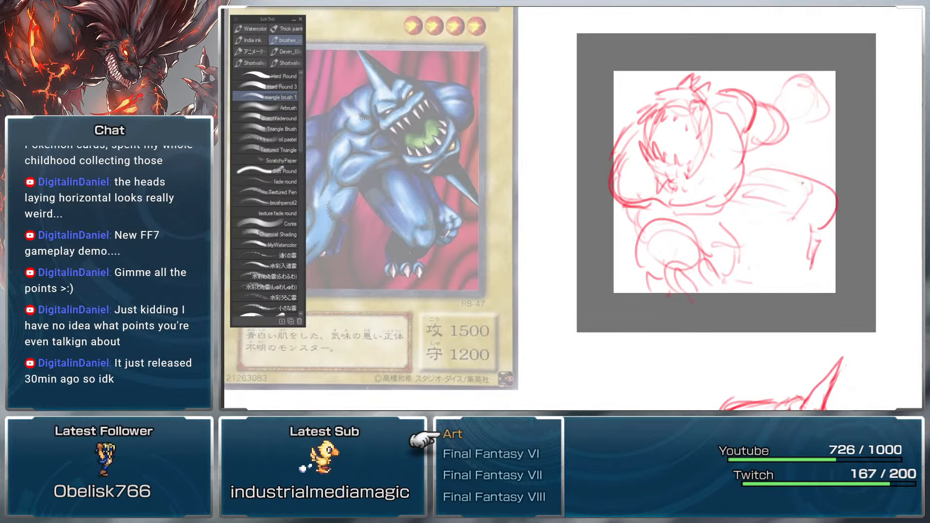
drag(810, 147, 799, 148)
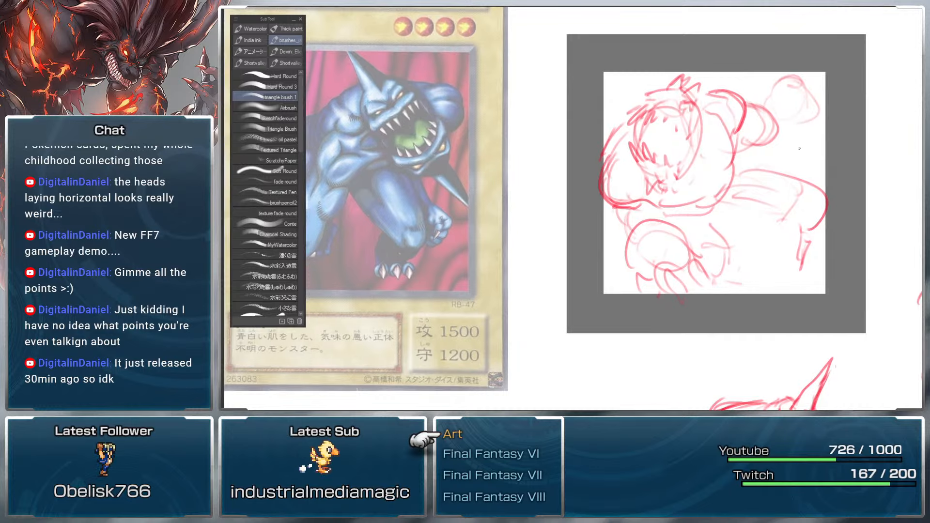
Step: Use Move layer to shift the framed creature sketch out of the square frame, beside the other sketches below the card
scroll(794, 141, down, 6)
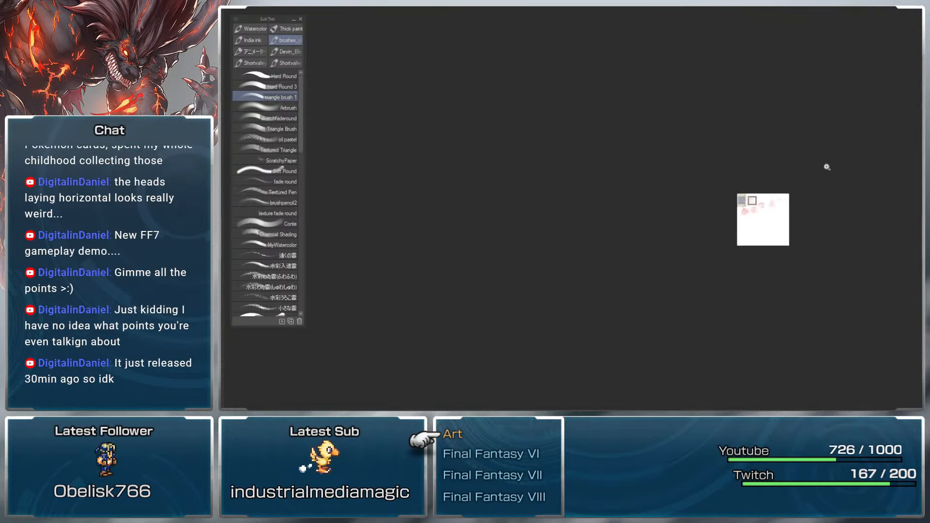
scroll(826, 166, up, 5)
drag(683, 298, 857, 149)
drag(726, 203, 863, 126)
drag(660, 202, 746, 261)
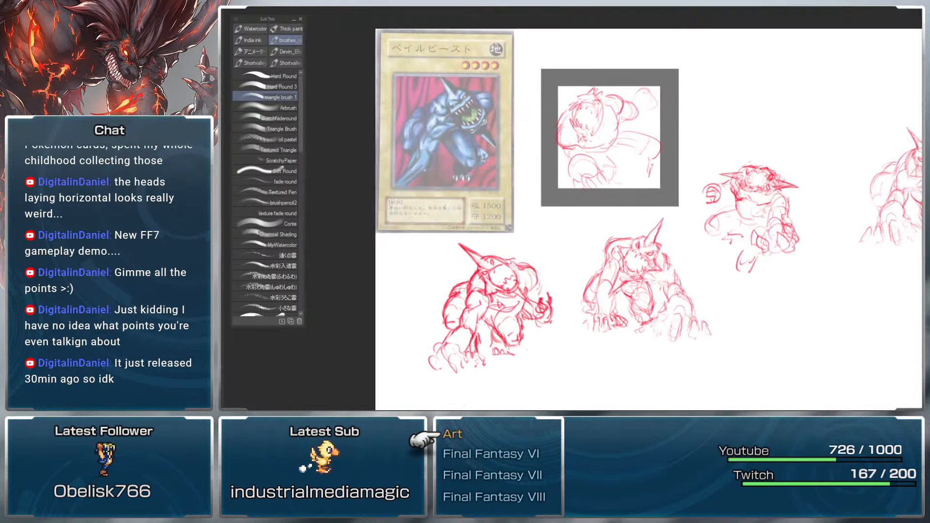
key(k)
mouse_move(646, 145)
mouse_down()
mouse_move(745, 216)
mouse_move(780, 257)
mouse_up()
Step: Try a faint curve inside the empty frame, and clear it with a lasso selection
mouse_move(818, 233)
mouse_down()
mouse_move(858, 238)
mouse_move(877, 94)
mouse_up()
scroll(826, 154, up, 1)
mouse_move(776, 125)
mouse_down()
mouse_move(828, 249)
mouse_move(833, 159)
mouse_move(851, 201)
mouse_up()
scroll(823, 253, up, 3)
scroll(833, 160, up, 2)
scroll(851, 201, down, 2)
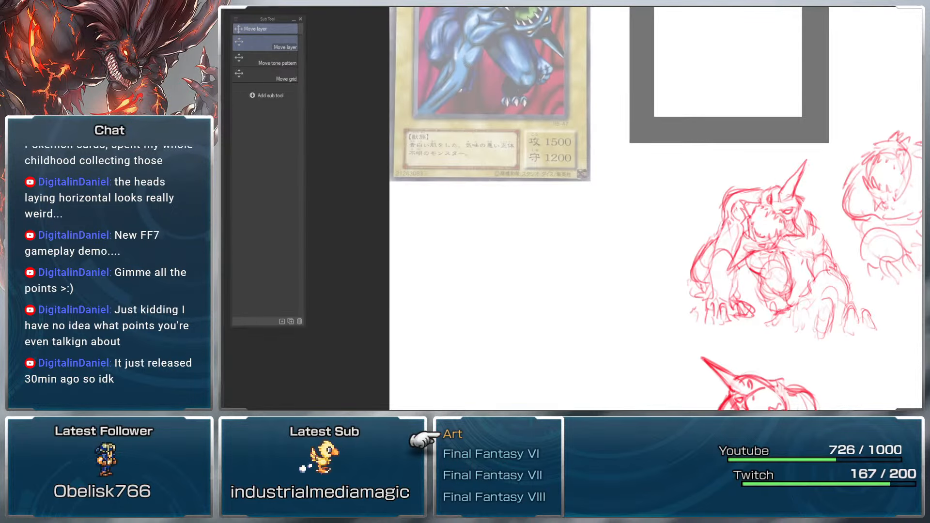
scroll(865, 189, down, 2)
scroll(799, 216, up, 4)
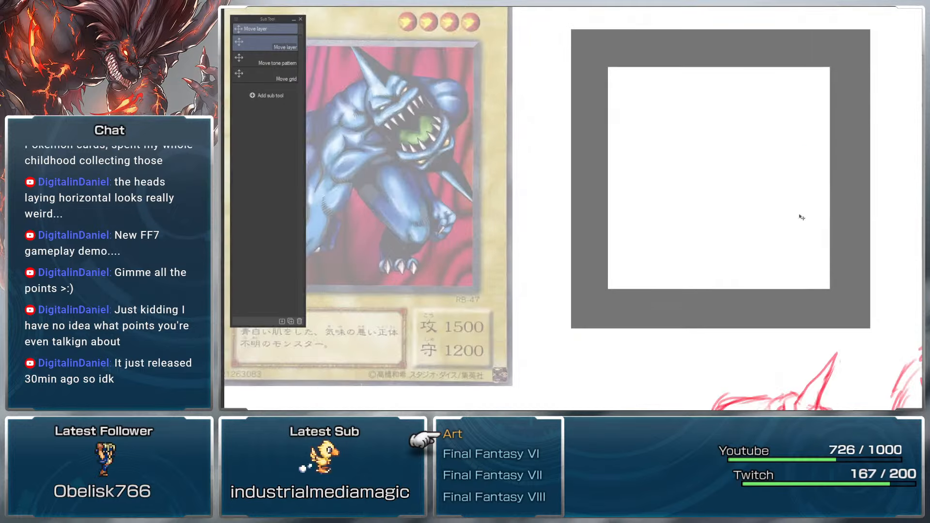
scroll(820, 224, down, 2)
key(b)
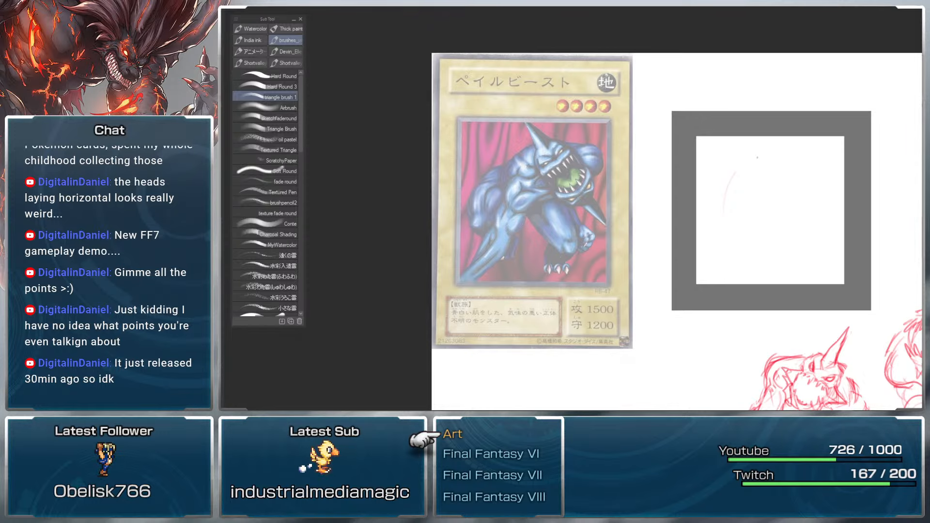
key(m)
drag(740, 140, 736, 143)
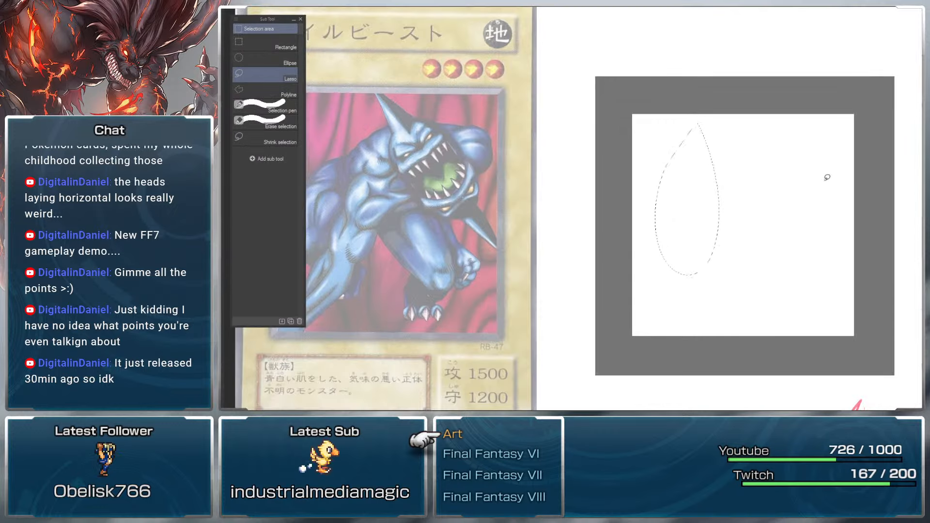
scroll(826, 177, up, 2)
drag(791, 217, 840, 193)
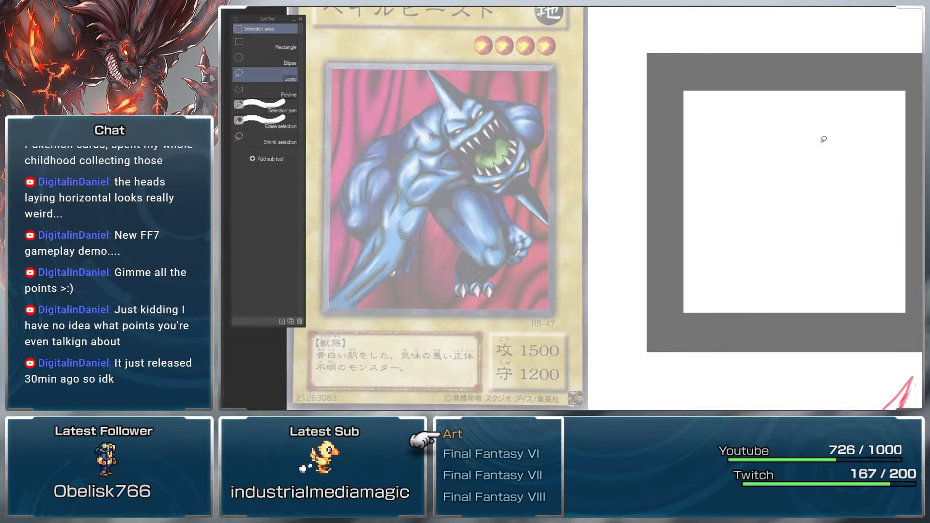
Step: Sketch a tilted oval head in the frame's upper right with an arched back and a light chest line beside it
key(b)
drag(842, 160, 829, 181)
mouse_move(808, 136)
mouse_down()
mouse_move(830, 180)
mouse_move(842, 167)
mouse_move(810, 129)
mouse_move(824, 178)
mouse_up()
mouse_move(806, 146)
mouse_down()
mouse_move(845, 120)
mouse_move(808, 164)
mouse_move(832, 161)
mouse_move(827, 178)
mouse_up()
drag(842, 140, 813, 171)
drag(819, 117, 850, 160)
drag(754, 144, 851, 124)
drag(771, 182, 853, 177)
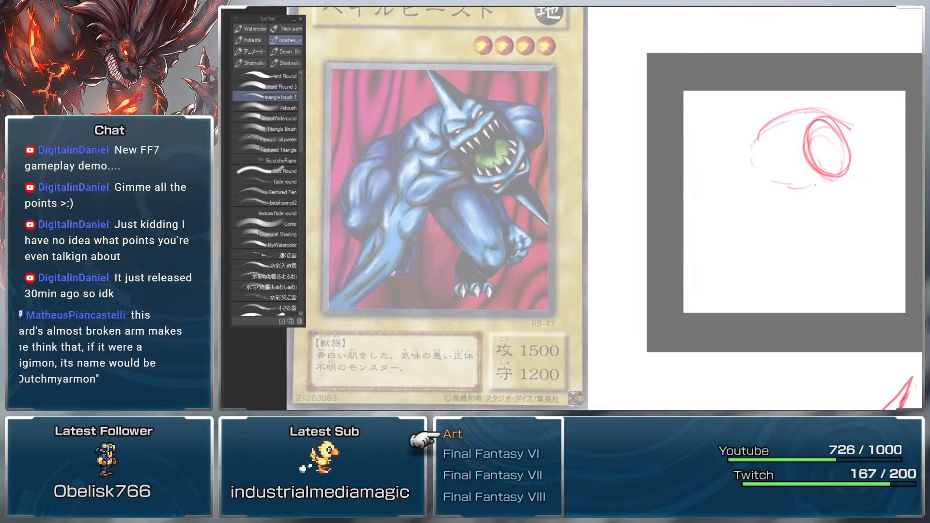
mouse_move(773, 162)
mouse_down()
mouse_move(763, 200)
mouse_move(819, 210)
mouse_up()
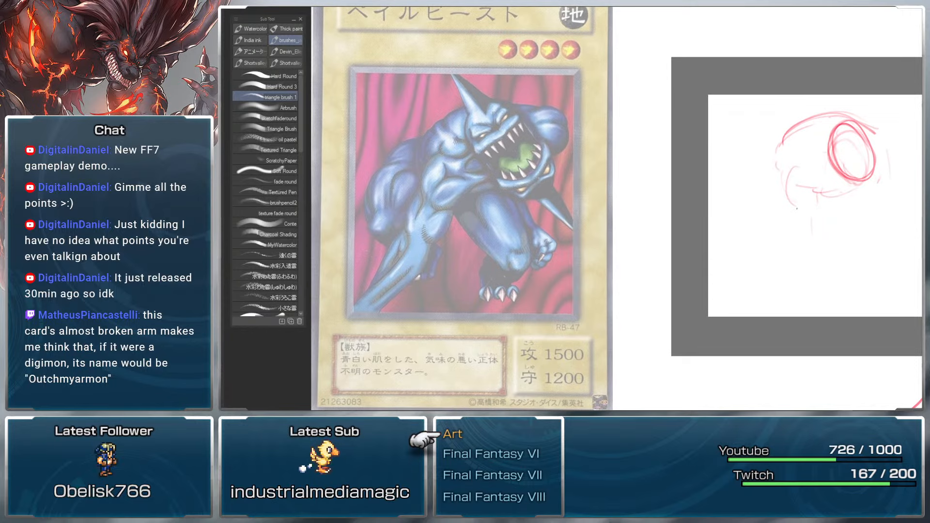
drag(819, 210, 806, 197)
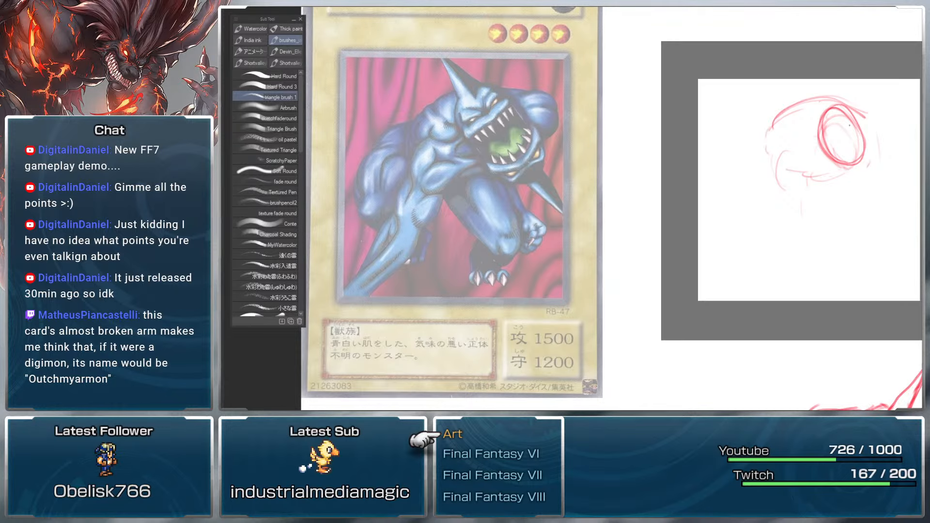
Step: Draw a jagged-toothed mouth inside the oval head and small pointed spikes at its chin
drag(856, 127, 796, 118)
mouse_move(763, 184)
mouse_down()
mouse_move(761, 173)
mouse_move(737, 178)
mouse_up()
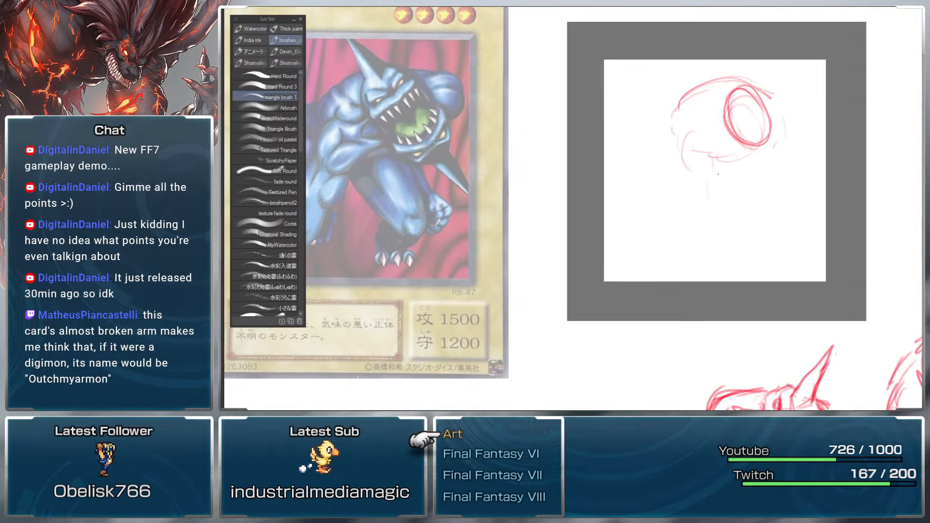
drag(744, 119, 760, 107)
mouse_move(763, 150)
mouse_down()
mouse_move(748, 143)
mouse_move(780, 141)
mouse_up()
drag(732, 111, 744, 134)
mouse_move(750, 122)
mouse_down()
mouse_move(758, 111)
mouse_move(741, 128)
mouse_move(752, 110)
mouse_move(748, 134)
mouse_up()
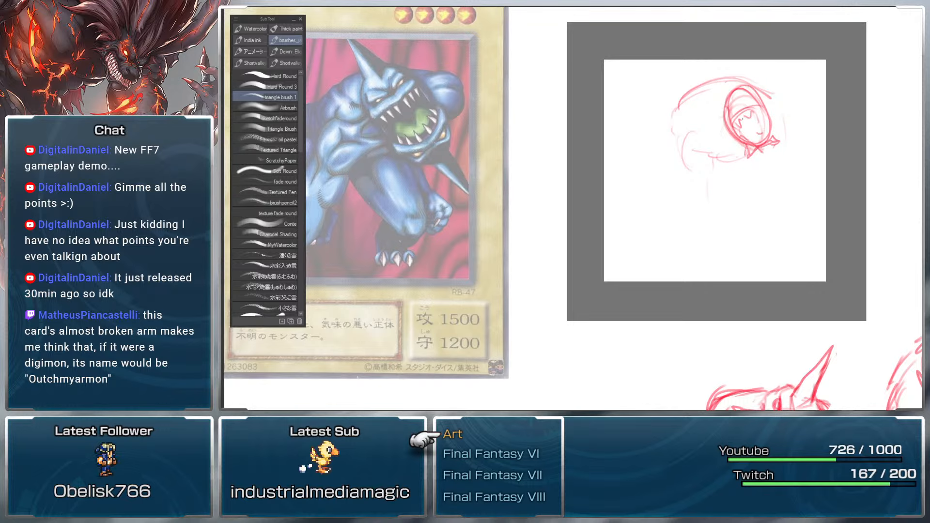
Step: Sketch an oval shoulder below the arched back and a short guide curve on the body's far side
drag(684, 141, 675, 156)
drag(678, 218, 708, 222)
mouse_move(736, 126)
mouse_down()
mouse_move(717, 139)
mouse_move(711, 172)
mouse_up()
drag(728, 165, 736, 185)
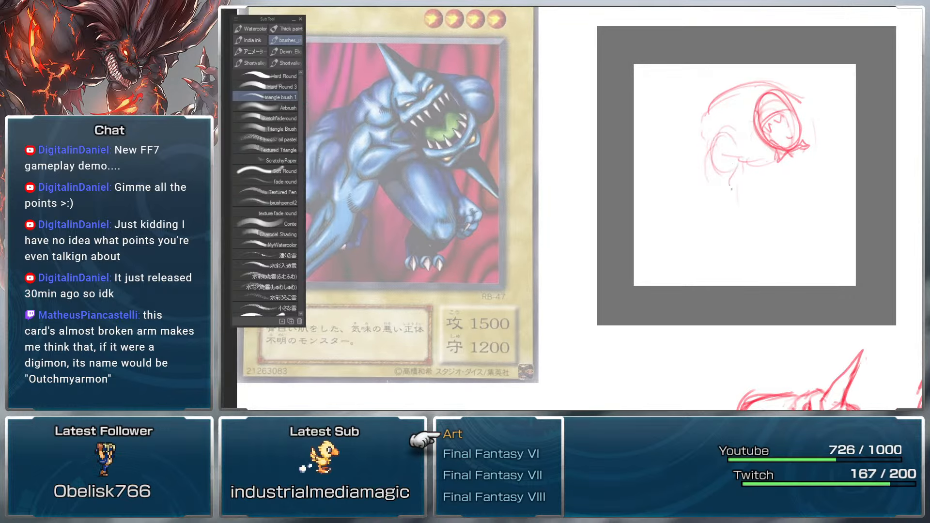
drag(726, 134, 711, 181)
mouse_move(826, 157)
mouse_down()
mouse_move(825, 170)
mouse_move(837, 175)
mouse_move(828, 192)
mouse_up()
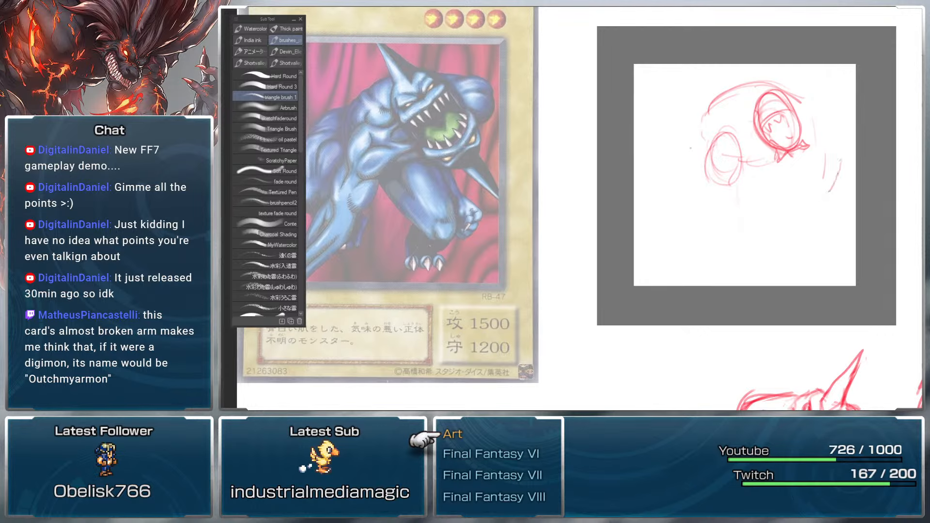
Step: Extend the back contour down into a long diagonal limb reaching the lower-left corner, and mark the opposite leg
mouse_move(707, 112)
mouse_down()
mouse_move(690, 168)
mouse_move(703, 225)
mouse_up()
drag(677, 225, 659, 256)
drag(702, 214, 646, 269)
drag(794, 198, 806, 223)
drag(805, 221, 816, 234)
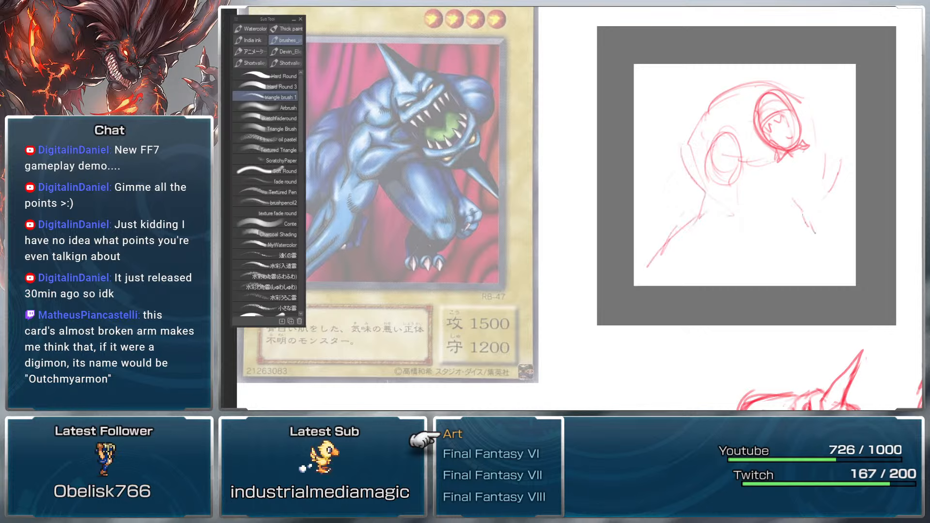
Step: Sketch the arm lines below the oval shoulder, undoing the first strokes and redrawing them
drag(721, 196, 711, 228)
mouse_move(726, 168)
mouse_down()
mouse_move(723, 222)
mouse_move(774, 277)
mouse_up()
key(ctrl+z)
key(ctrl+z)
mouse_move(726, 183)
mouse_down()
mouse_move(727, 209)
mouse_move(752, 225)
mouse_move(753, 217)
mouse_up()
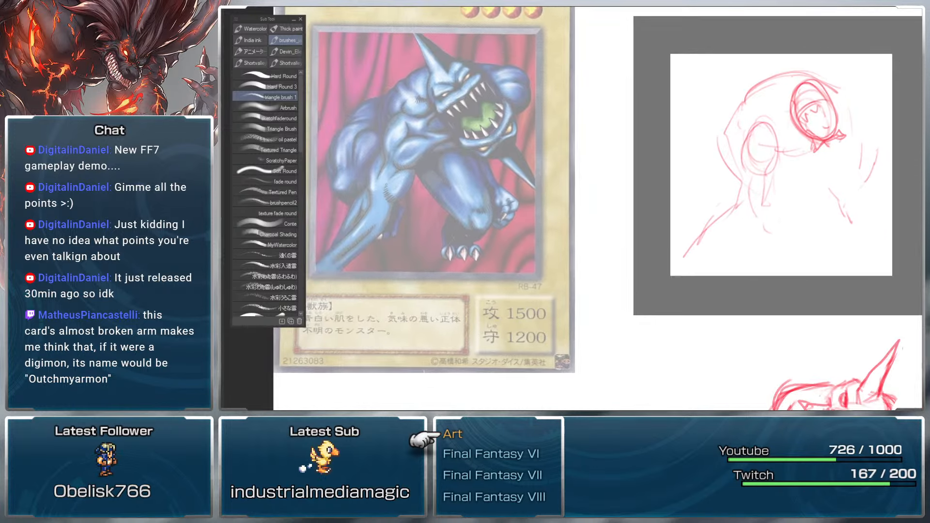
Step: Add a jagged, spiky contour along the creature's back, from the side of the arm up toward the head
drag(746, 170, 718, 199)
drag(721, 155, 704, 204)
mouse_move(715, 135)
mouse_down()
mouse_move(707, 173)
mouse_move(710, 153)
mouse_up()
drag(744, 103, 725, 134)
drag(753, 91, 733, 126)
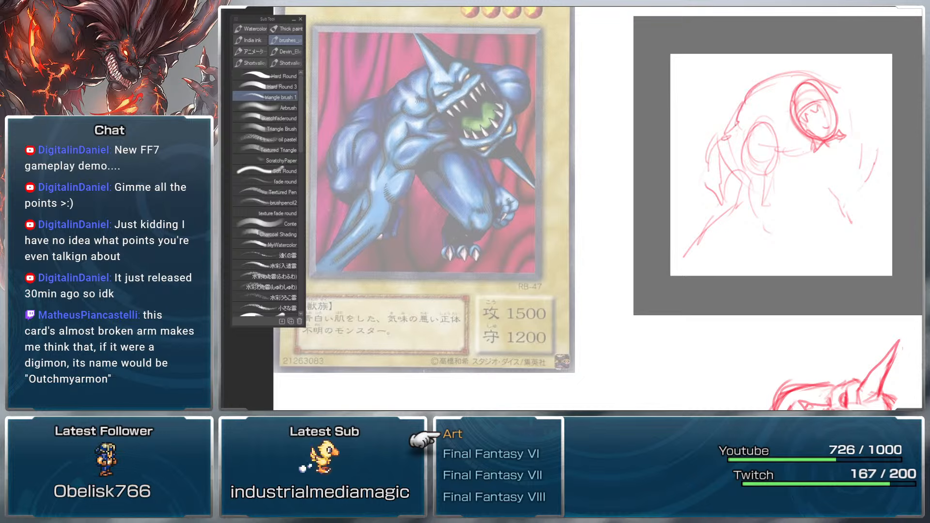
mouse_move(769, 87)
mouse_down()
mouse_move(743, 117)
mouse_move(770, 90)
mouse_up()
drag(773, 80, 755, 93)
Step: Lasso the oval head and transform it to be larger and slightly higher on the body
key(m)
mouse_move(818, 74)
mouse_down()
mouse_move(835, 160)
mouse_move(830, 76)
mouse_move(866, 49)
mouse_up()
key(ctrl+t)
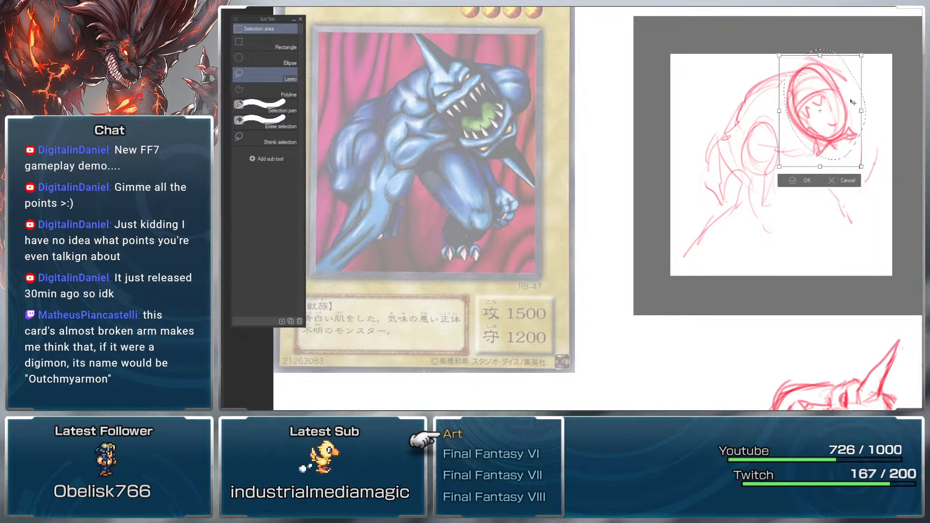
key(Return)
Step: Draw a tall horn rising from the top of the head with the triangle brush, and refine the neck and shoulder lines
key(b)
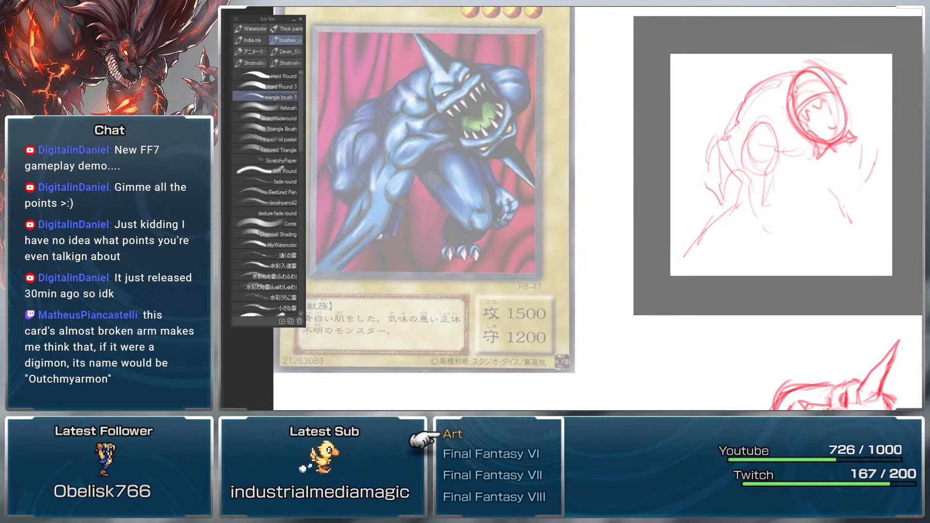
mouse_move(808, 77)
mouse_down()
mouse_move(798, 88)
mouse_move(806, 90)
mouse_move(785, 86)
mouse_up()
drag(782, 53, 799, 77)
drag(778, 33, 796, 118)
mouse_move(788, 81)
mouse_down()
mouse_move(800, 132)
mouse_move(789, 102)
mouse_move(788, 130)
mouse_up()
mouse_move(794, 76)
mouse_down()
mouse_move(788, 115)
mouse_move(816, 129)
mouse_move(762, 141)
mouse_up()
mouse_move(775, 104)
mouse_down()
mouse_move(763, 125)
mouse_move(795, 122)
mouse_move(778, 108)
mouse_up()
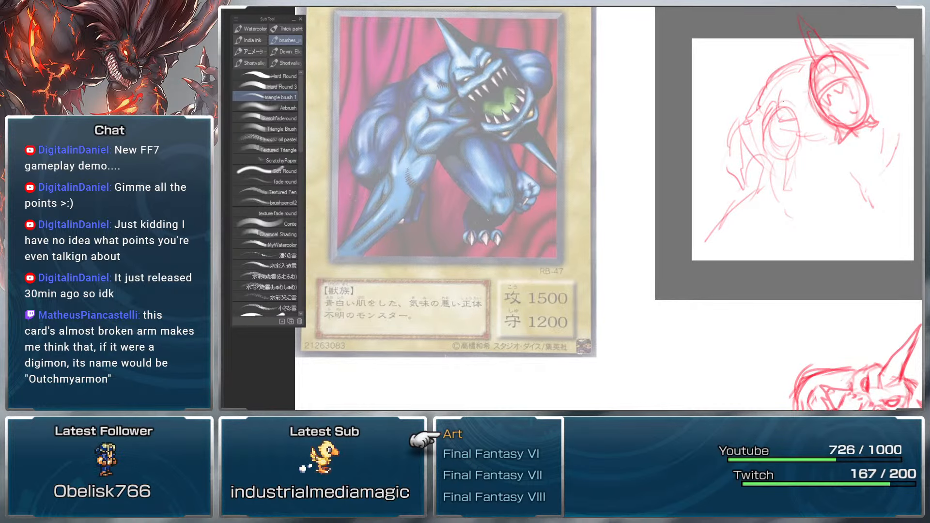
Step: Strengthen the contour of the upper back and add lines beneath the head and around the shoulder
drag(800, 77, 781, 94)
drag(799, 145, 795, 166)
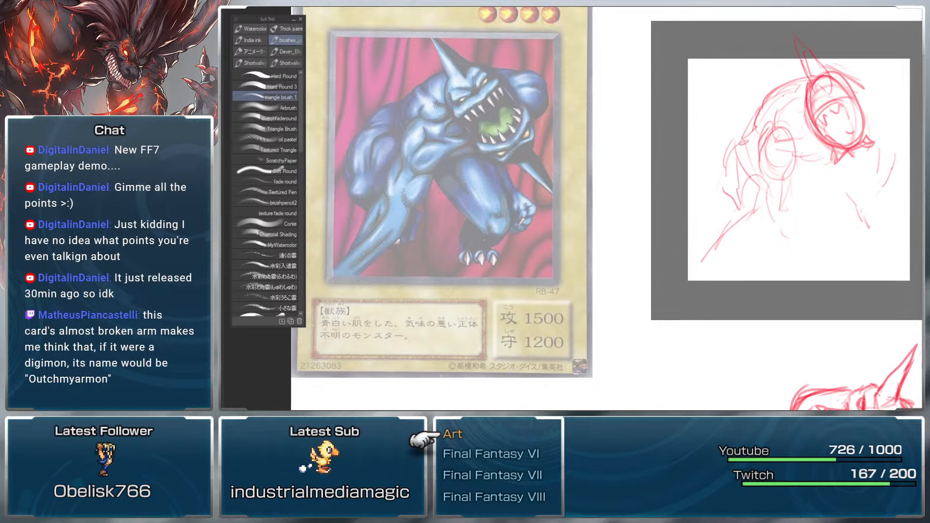
drag(773, 101, 755, 125)
drag(786, 88, 771, 103)
drag(797, 150, 819, 159)
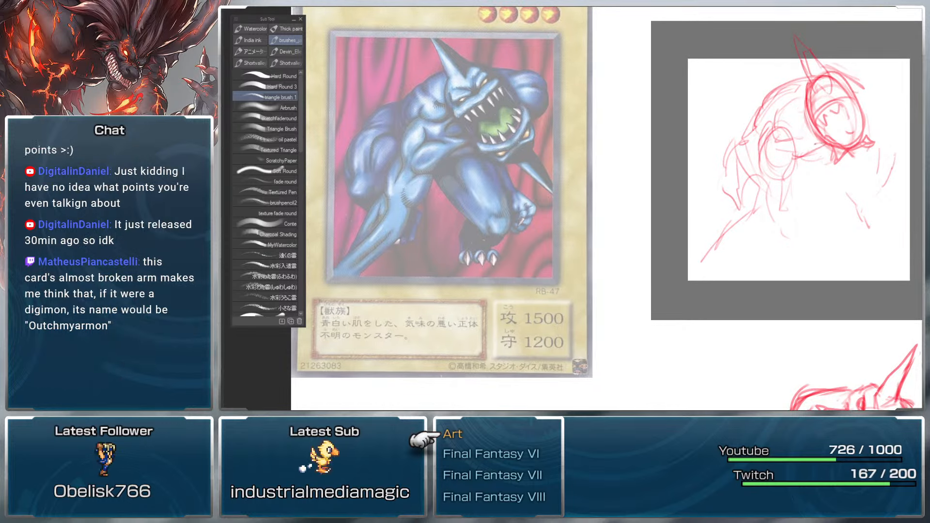
Step: Draw the rounded far shoulder beside the head and strengthen the oval of the near shoulder
drag(867, 129, 874, 135)
drag(862, 96, 884, 144)
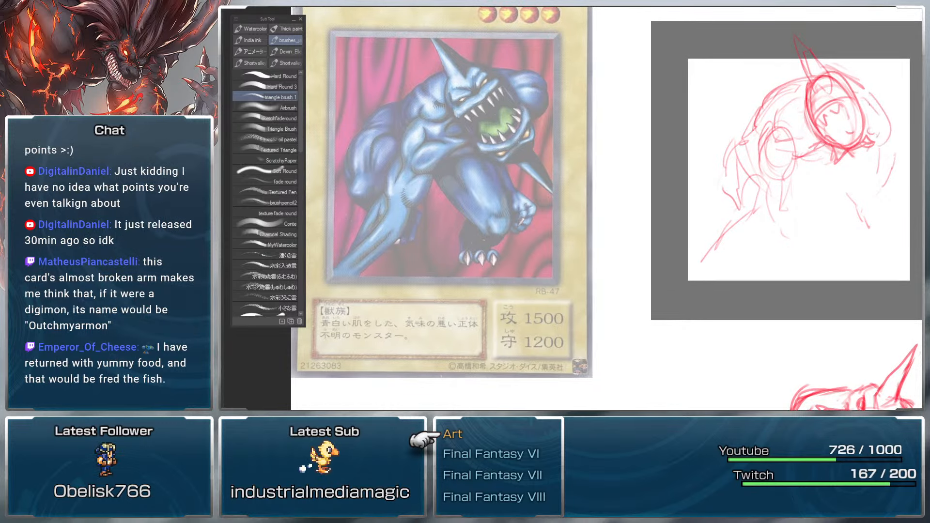
drag(863, 89, 892, 135)
mouse_move(799, 170)
mouse_down()
mouse_move(796, 143)
mouse_move(764, 160)
mouse_up()
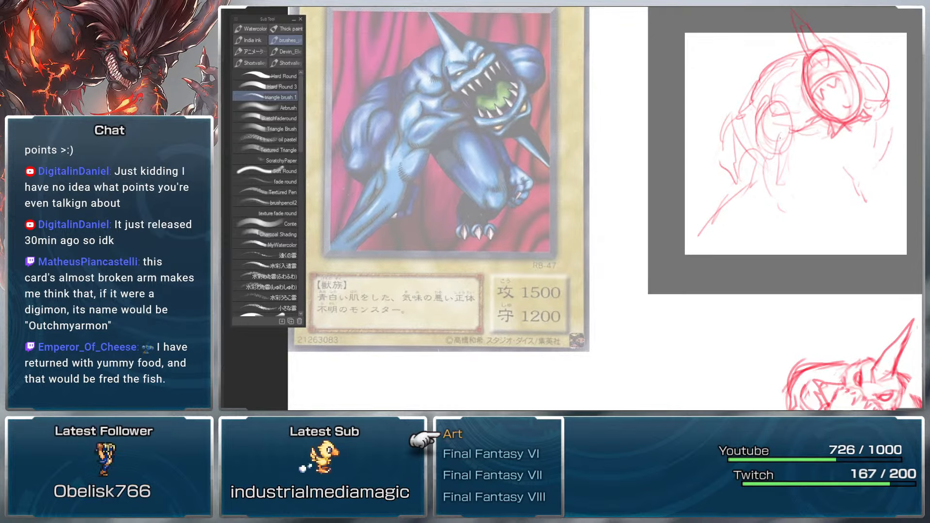
mouse_move(787, 100)
mouse_down()
mouse_move(768, 155)
mouse_move(740, 165)
mouse_up()
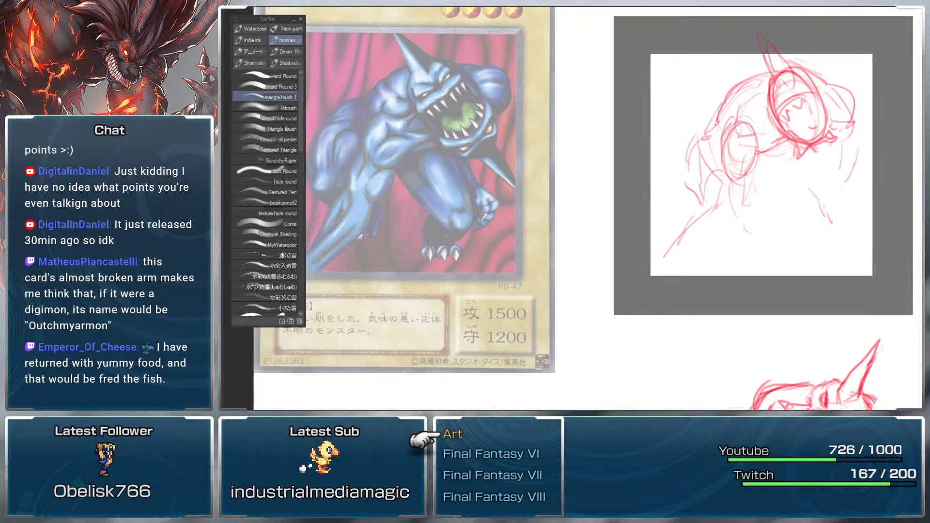
Step: Lasso the whole figure and transform it slightly smaller and lower in the frame, and redraw the horn's tip
key(m)
mouse_move(651, 208)
mouse_down()
mouse_move(799, 279)
mouse_move(881, 146)
mouse_move(697, 15)
mouse_up()
key(ctrl+t)
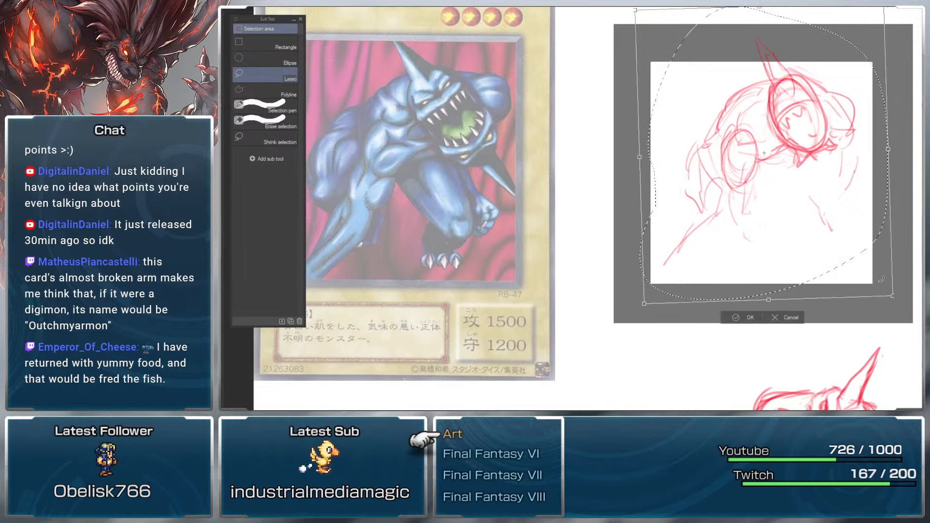
drag(881, 279, 873, 270)
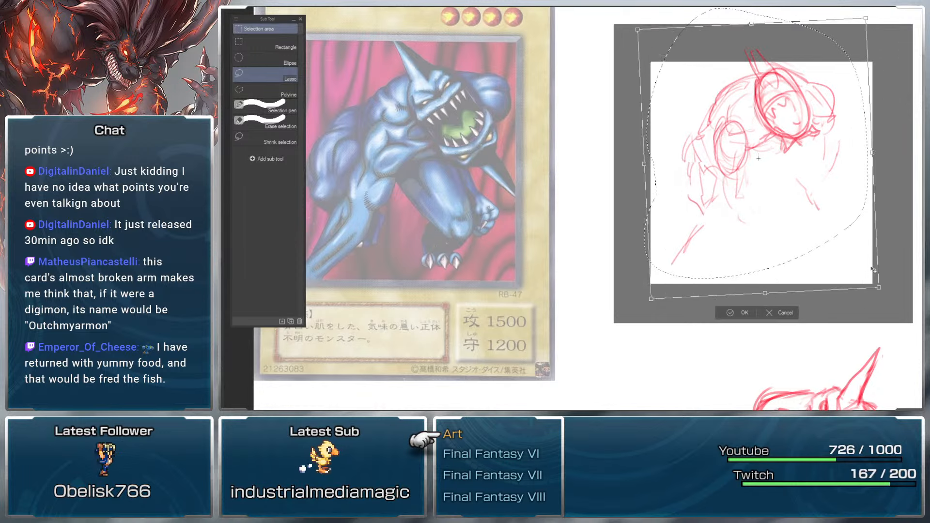
mouse_move(857, 229)
mouse_down()
mouse_move(857, 238)
mouse_move(876, 224)
mouse_up()
key(Return)
key(ctrl+d)
key(b)
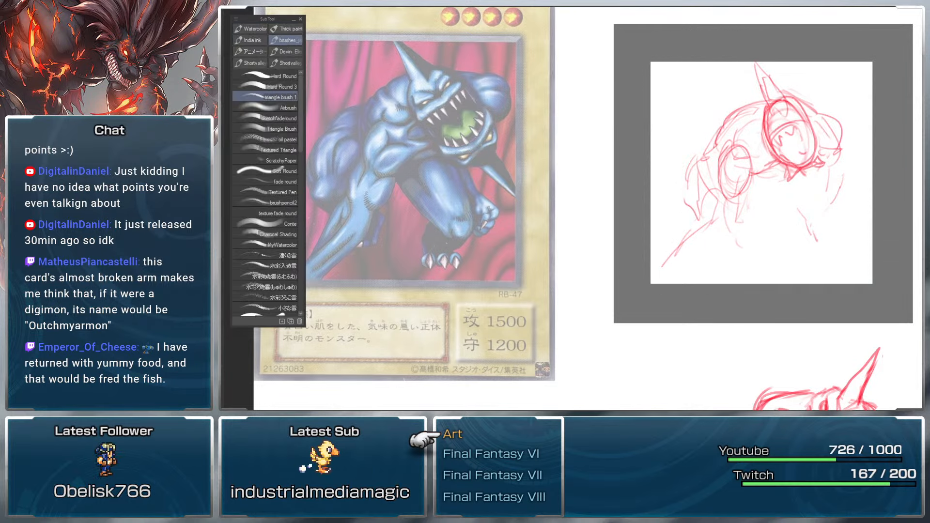
drag(761, 71, 749, 56)
drag(581, 208, 587, 197)
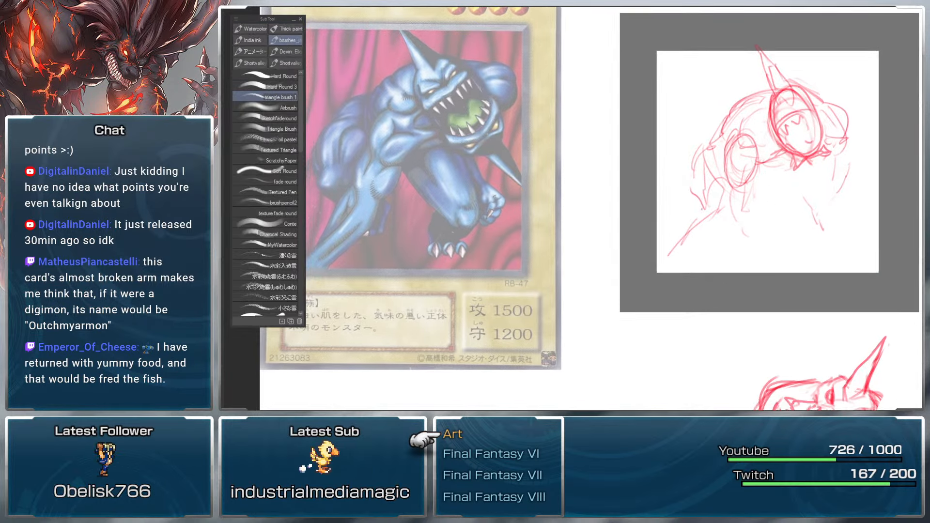
Step: Block in the near arm with an elbow circle, a thick forearm and a hand reaching to the frame's lower left corner
mouse_move(675, 219)
mouse_down()
mouse_move(672, 243)
mouse_move(695, 241)
mouse_up()
mouse_move(705, 226)
mouse_down()
mouse_move(690, 236)
mouse_move(701, 238)
mouse_move(672, 233)
mouse_up()
mouse_move(706, 194)
mouse_down()
mouse_move(681, 217)
mouse_move(736, 206)
mouse_up()
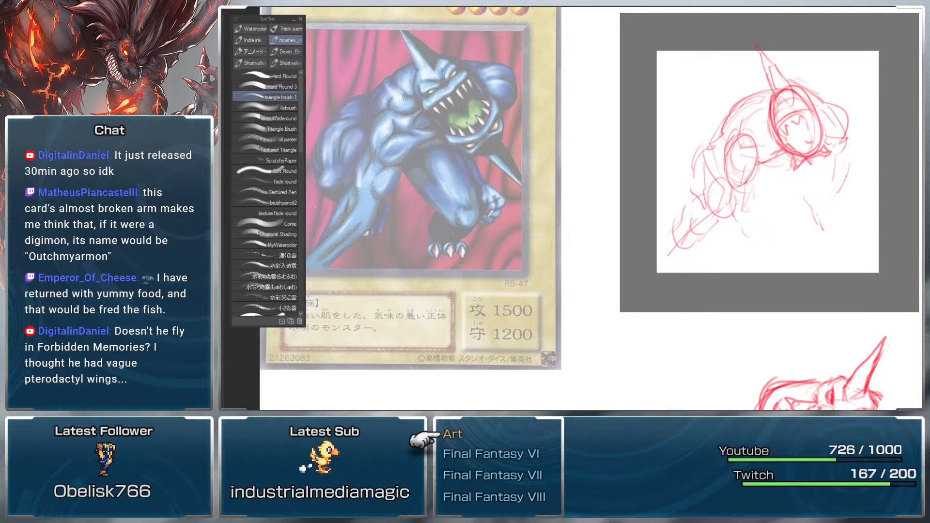
mouse_move(673, 248)
mouse_down()
mouse_move(657, 260)
mouse_move(697, 265)
mouse_up()
Step: Sketch the far leg with a knee circle below the head and a shin reaching toward the frame's lower right
drag(818, 213, 824, 226)
mouse_move(803, 178)
mouse_down()
mouse_move(772, 203)
mouse_move(788, 210)
mouse_up()
drag(811, 222, 848, 253)
Step: Block in the near leg below the shoulder with a thigh line, a rounded knee and a bent lower leg
drag(740, 173, 742, 221)
drag(752, 240, 754, 248)
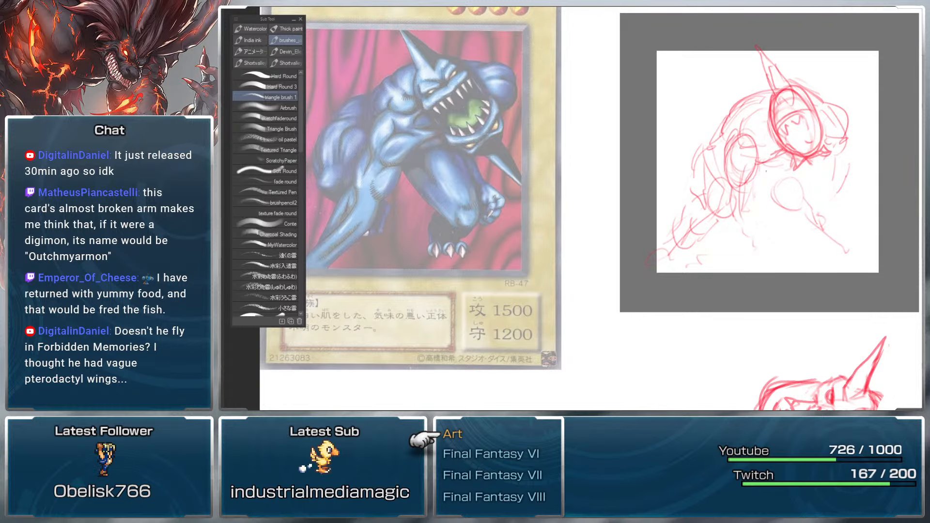
drag(841, 161, 839, 164)
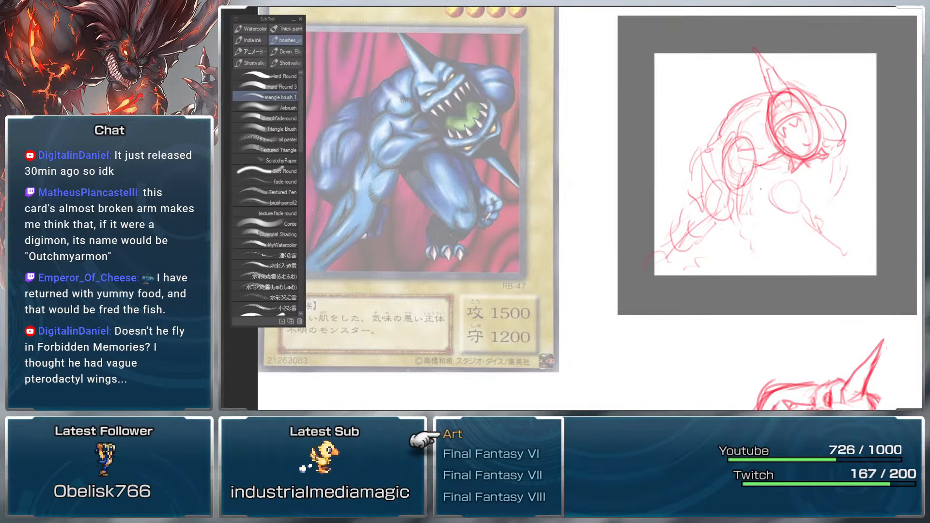
drag(736, 222, 740, 237)
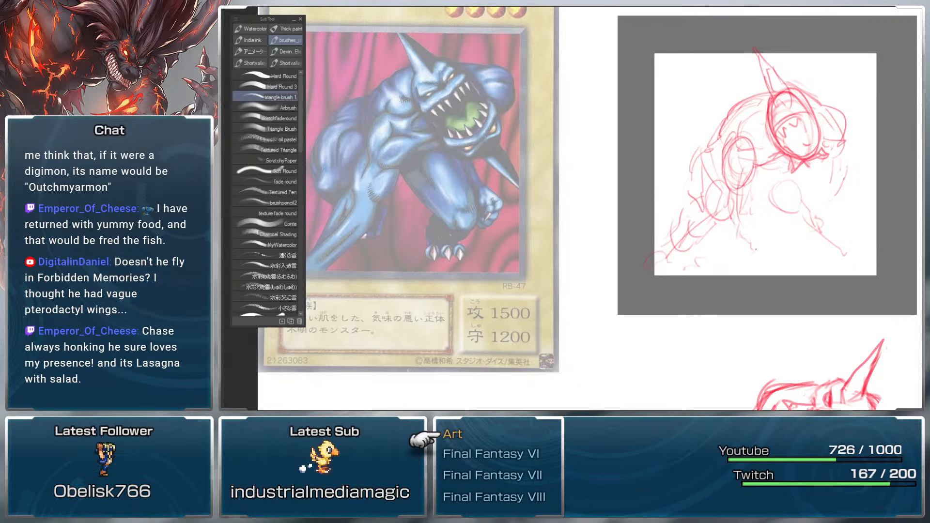
mouse_move(762, 222)
mouse_down()
mouse_move(775, 242)
mouse_move(738, 270)
mouse_up()
drag(749, 224, 732, 246)
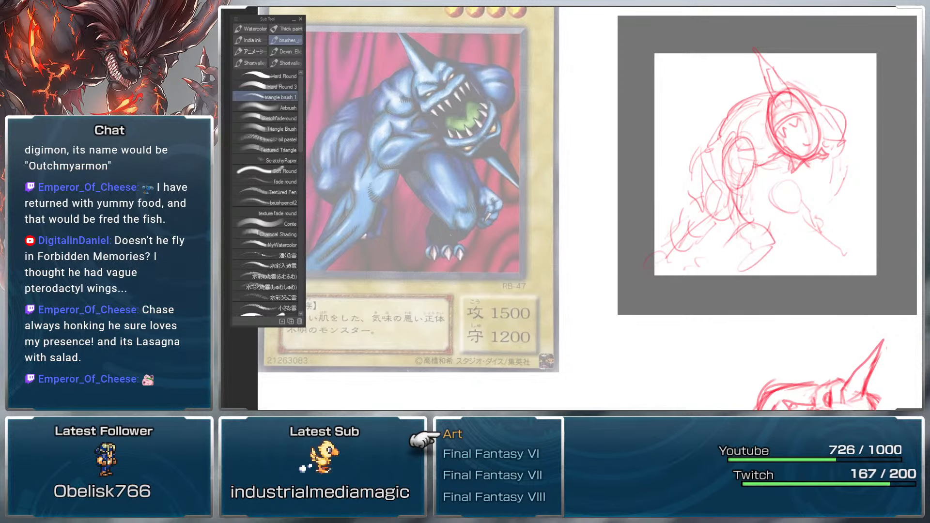
mouse_move(749, 224)
mouse_down()
mouse_move(745, 187)
mouse_move(759, 180)
mouse_move(774, 229)
mouse_up()
Step: Strengthen the near thigh and sketch the foot with rough ground lines along the lower edge of the frame
mouse_move(729, 188)
mouse_down()
mouse_move(756, 235)
mouse_move(713, 275)
mouse_up()
drag(756, 170, 746, 184)
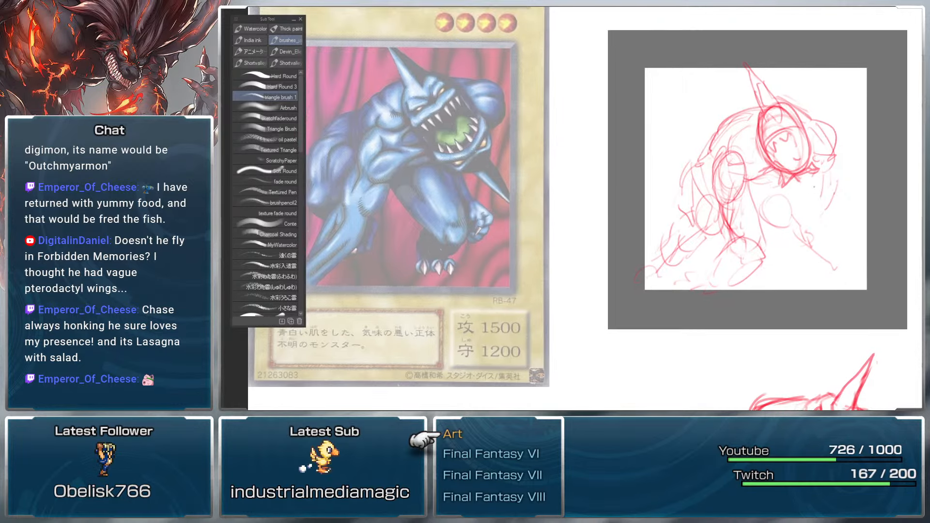
drag(727, 272, 746, 279)
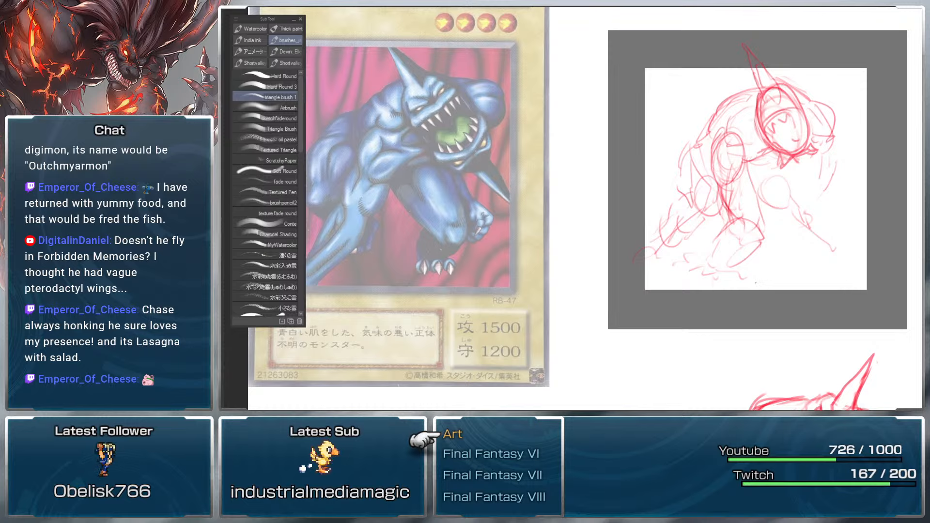
mouse_move(753, 271)
mouse_down()
mouse_move(735, 260)
mouse_move(731, 274)
mouse_move(685, 281)
mouse_move(740, 279)
mouse_up()
drag(784, 206, 782, 203)
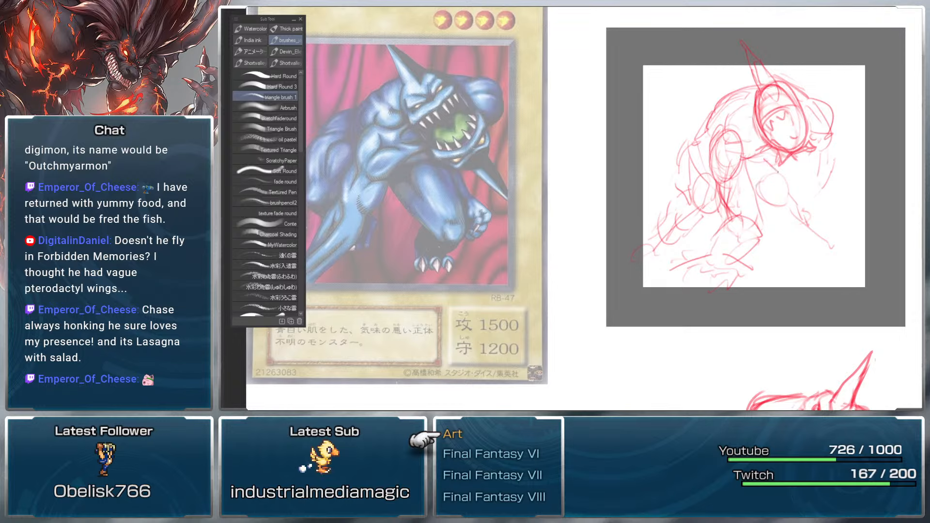
Step: Flesh out the far shin and add the foot with zigzag toe marks at its end
drag(788, 203, 804, 219)
mouse_move(817, 226)
mouse_down()
mouse_move(792, 229)
mouse_move(814, 240)
mouse_up()
drag(809, 220, 829, 256)
drag(839, 255, 860, 244)
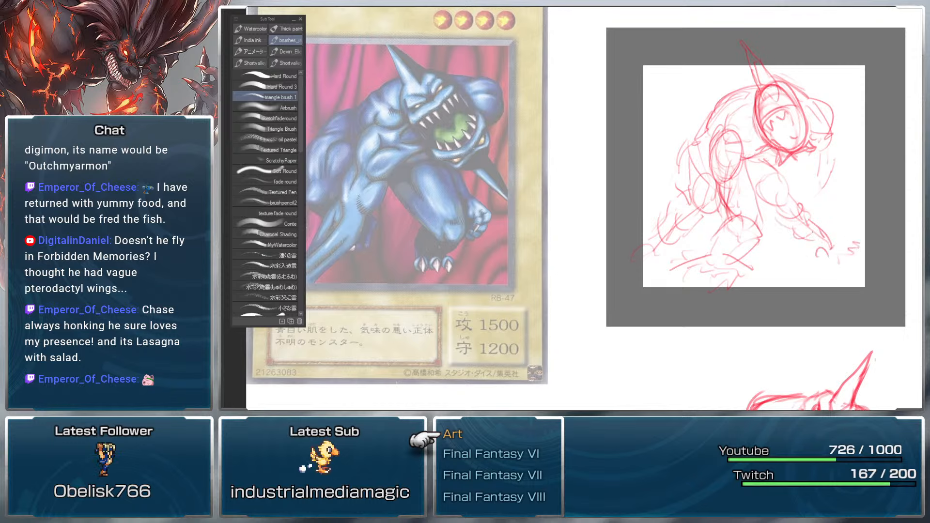
Step: Undo the zigzag toe marks and refine the lines of the near hand at the frame's lower left
key(m)
key(ctrl+z)
key(ctrl+z)
key(ctrl+z)
key(b)
mouse_move(659, 265)
mouse_down()
mouse_move(670, 271)
mouse_move(676, 214)
mouse_up()
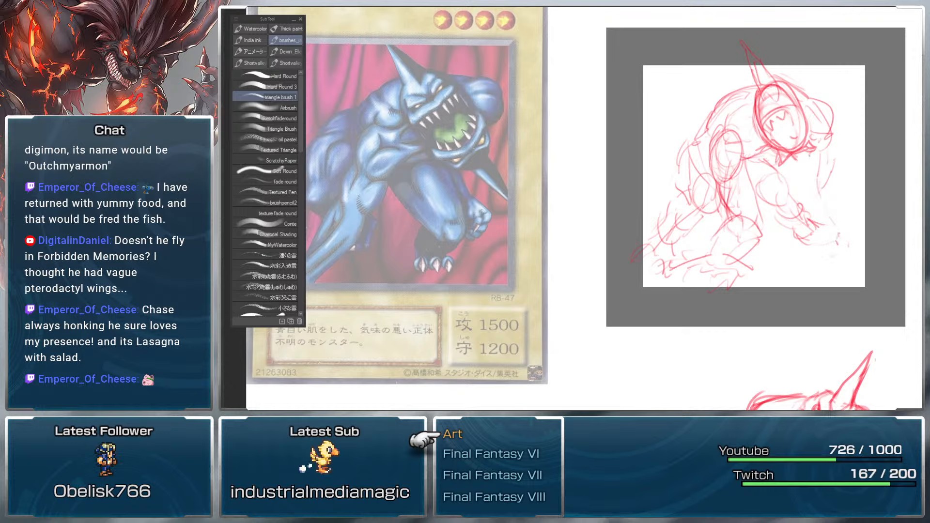
mouse_move(799, 157)
mouse_down()
mouse_move(833, 193)
mouse_move(809, 197)
mouse_move(850, 261)
mouse_move(831, 245)
mouse_up()
key(ctrl+z)
key(ctrl+z)
key(ctrl+z)
key(ctrl+z)
key(ctrl+z)
Step: Draw the far arm bent below the head, with a round forearm and a small clenched fist
mouse_move(807, 159)
mouse_down()
mouse_move(833, 189)
mouse_move(827, 163)
mouse_move(817, 182)
mouse_move(835, 155)
mouse_move(848, 189)
mouse_move(825, 200)
mouse_move(839, 159)
mouse_up()
key(ctrl+z)
key(ctrl+z)
key(ctrl+z)
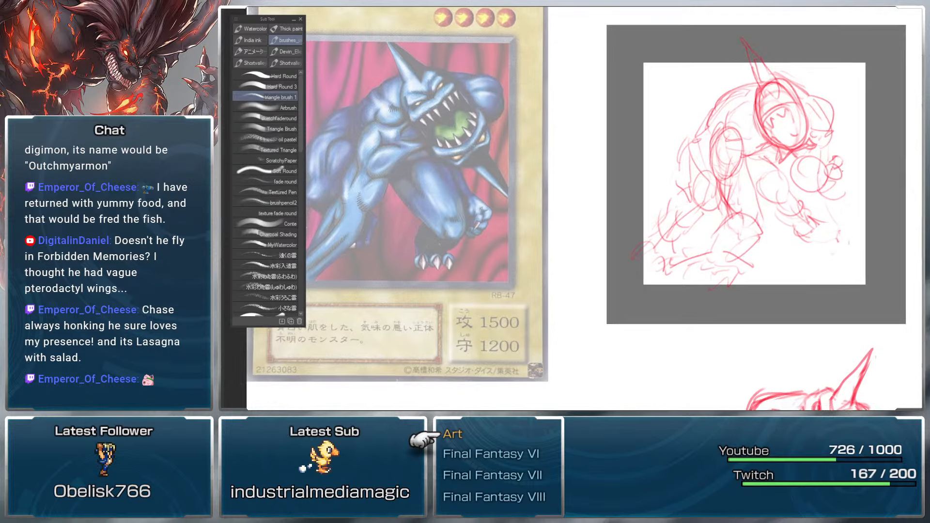
scroll(842, 175, down, 2)
mouse_move(840, 159)
mouse_down()
mouse_move(792, 181)
mouse_move(824, 154)
mouse_move(811, 149)
mouse_move(790, 166)
mouse_move(811, 152)
mouse_move(761, 159)
mouse_up()
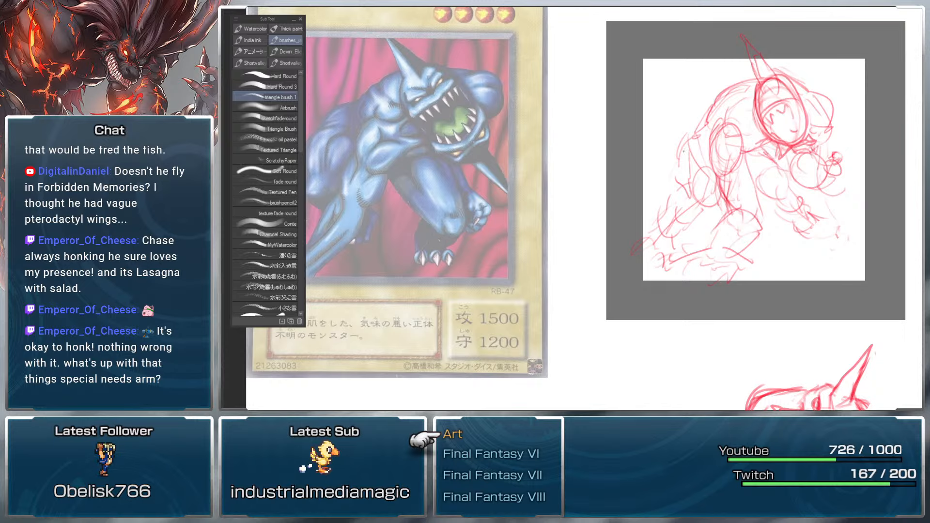
Step: Build up the outer contour of the near upper arm from the elbow up toward the back
mouse_move(688, 151)
mouse_down()
mouse_move(685, 196)
mouse_move(678, 176)
mouse_move(696, 134)
mouse_move(677, 171)
mouse_up()
key(e)
key(b)
mouse_move(696, 132)
mouse_down()
mouse_move(682, 159)
mouse_move(707, 113)
mouse_move(699, 137)
mouse_up()
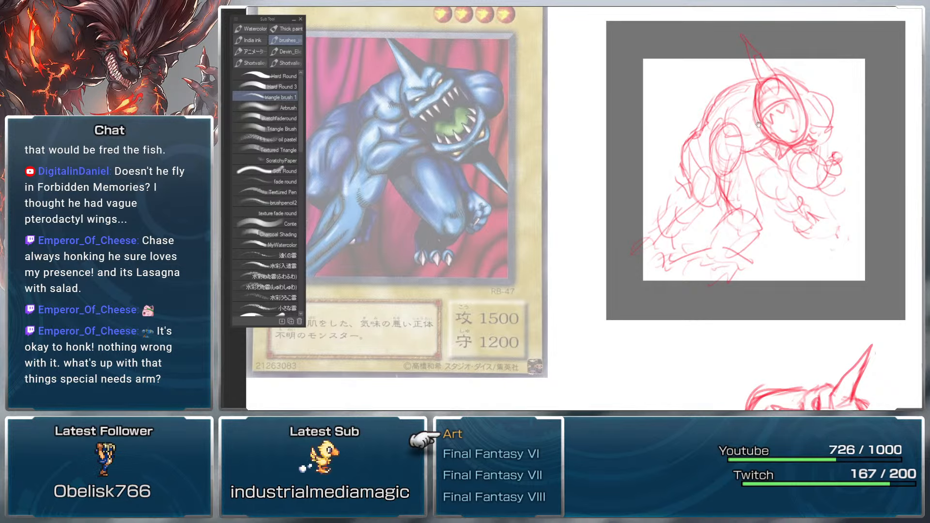
drag(816, 134, 814, 132)
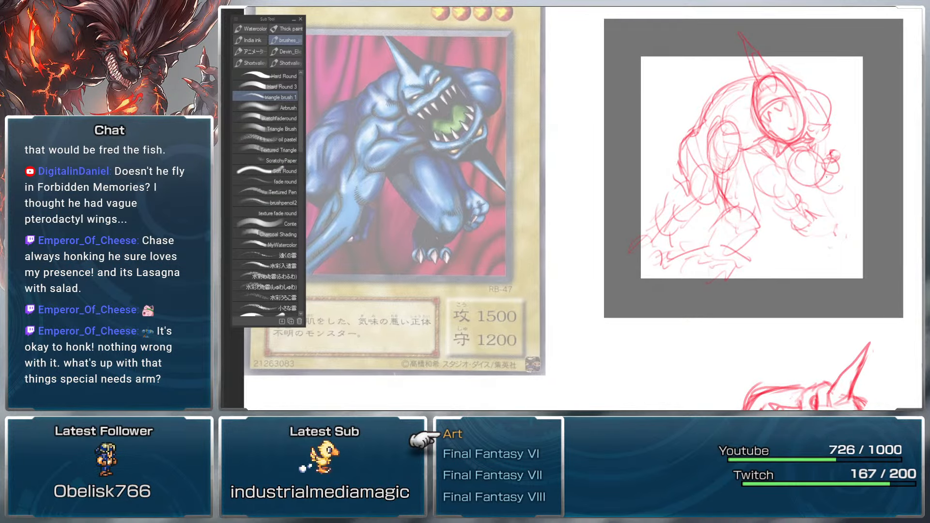
Step: Define the far forearm and add finger shapes to the clenched fist
mouse_move(814, 165)
mouse_down()
mouse_move(839, 186)
mouse_move(809, 180)
mouse_move(817, 183)
mouse_move(812, 169)
mouse_move(842, 184)
mouse_up()
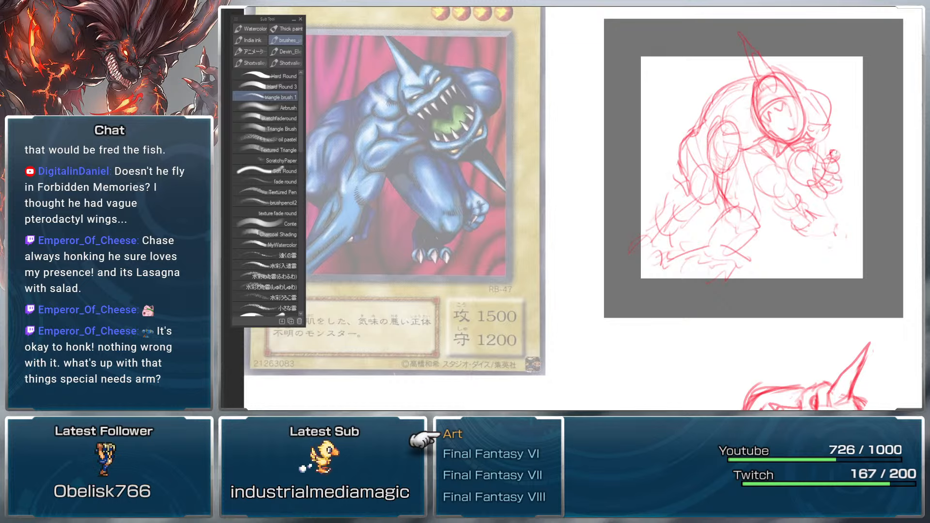
drag(815, 148, 820, 155)
key(m)
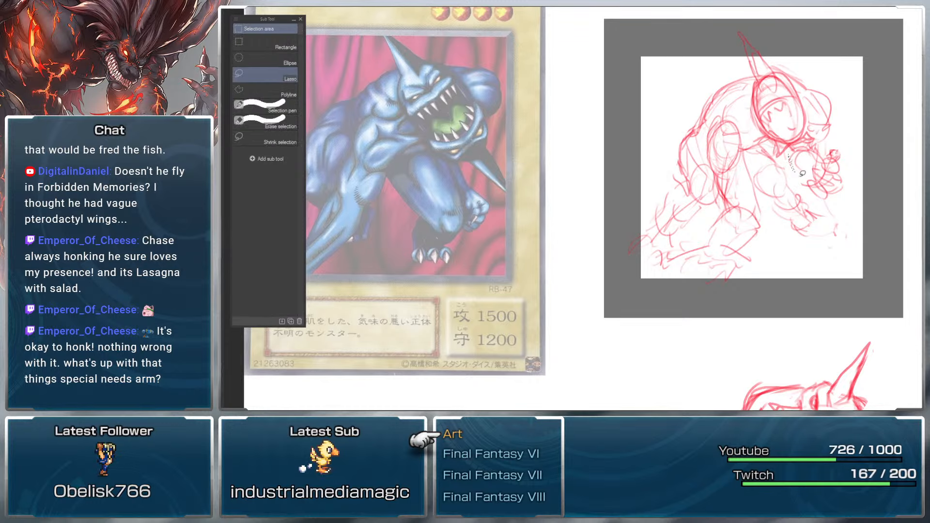
key(b)
mouse_move(788, 155)
mouse_down()
mouse_move(800, 181)
mouse_move(786, 155)
mouse_move(826, 163)
mouse_up()
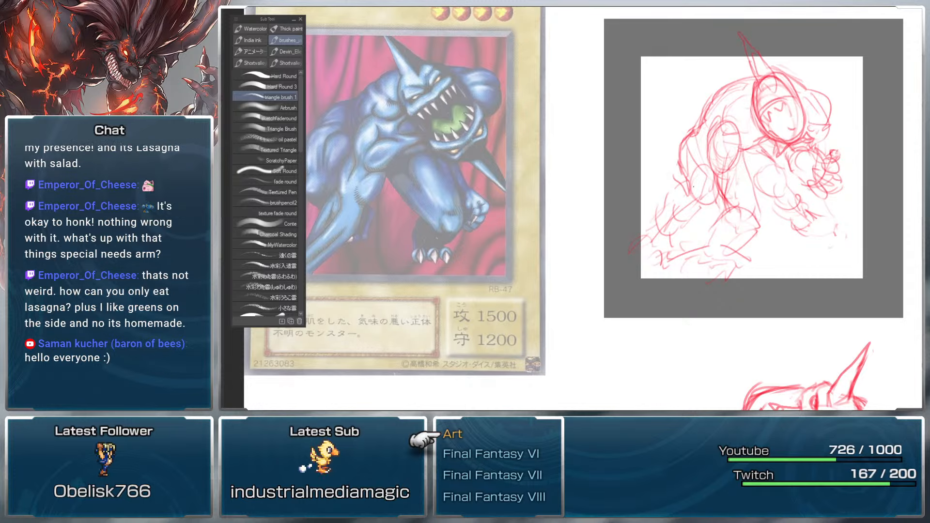
drag(781, 173, 813, 155)
Step: Undo the trial circle around the near elbow and reinforce the near leg's knee and shin with darker strokes
drag(727, 145, 728, 191)
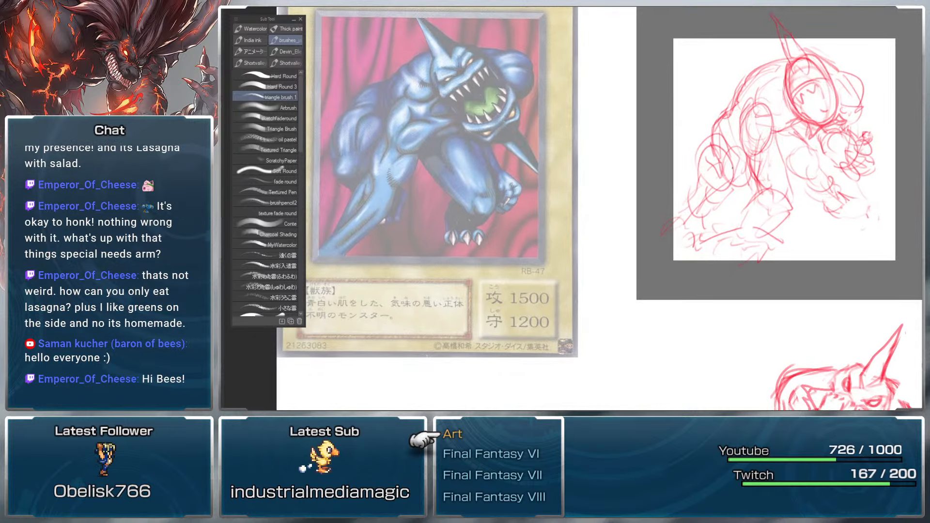
key(ctrl+z)
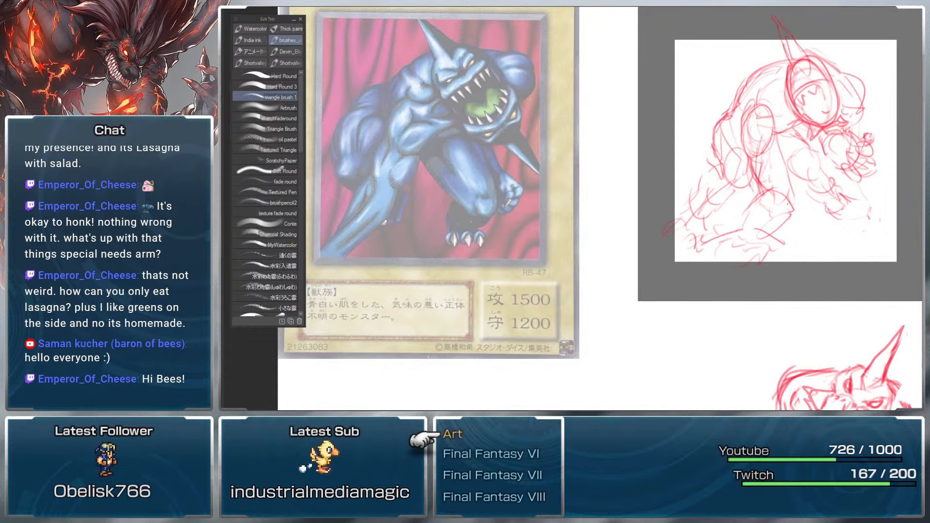
mouse_move(791, 212)
mouse_down()
mouse_move(778, 238)
mouse_move(744, 241)
mouse_move(745, 230)
mouse_up()
drag(753, 202, 748, 222)
drag(769, 189, 752, 207)
mouse_move(790, 201)
mouse_down()
mouse_move(777, 236)
mouse_move(788, 202)
mouse_up()
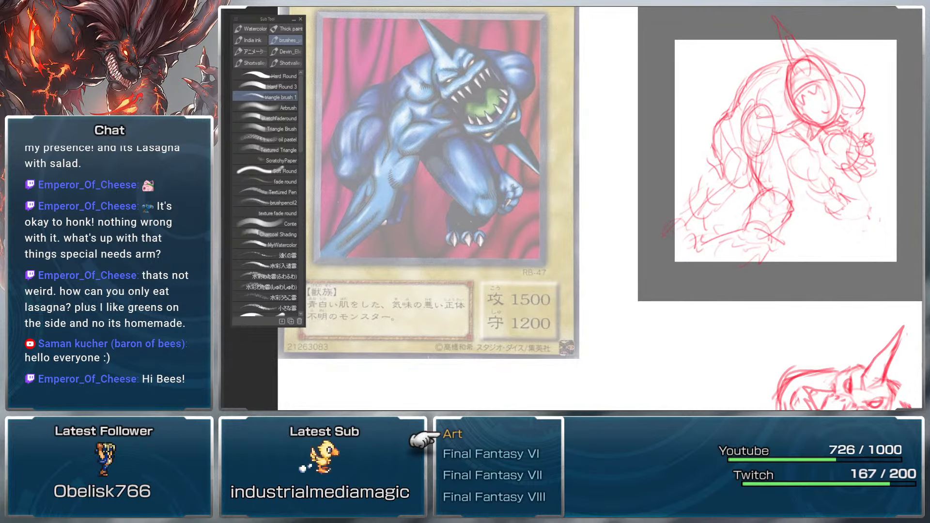
Step: Redraw the near arm's elbow and inner contour, and strengthen the line of the torso and thigh beside it
drag(750, 159, 756, 179)
drag(756, 160, 764, 189)
key(e)
key(b)
drag(751, 160, 757, 182)
key(ctrl+z)
drag(752, 168, 763, 196)
mouse_move(749, 148)
mouse_down()
mouse_move(753, 170)
mouse_move(745, 163)
mouse_up()
mouse_move(743, 122)
mouse_down()
mouse_move(739, 155)
mouse_move(737, 148)
mouse_up()
drag(779, 115, 781, 201)
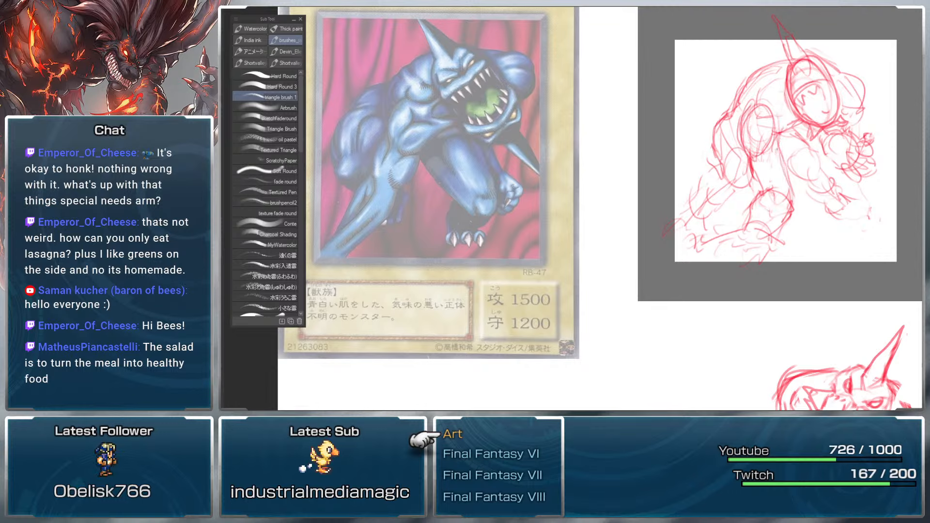
Step: Add lines under the chin and reinforce the contours of the near shoulder and upper back
mouse_move(789, 128)
mouse_down()
mouse_move(777, 144)
mouse_move(807, 125)
mouse_up()
drag(744, 116, 744, 130)
drag(736, 123, 735, 138)
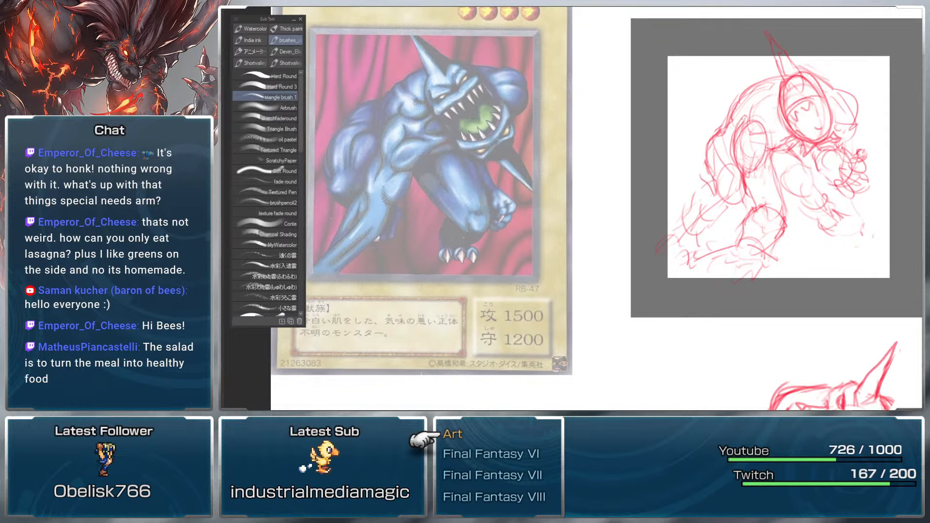
mouse_move(758, 102)
mouse_down()
mouse_move(750, 127)
mouse_move(789, 129)
mouse_up()
mouse_move(769, 87)
mouse_down()
mouse_move(780, 100)
mouse_move(770, 141)
mouse_up()
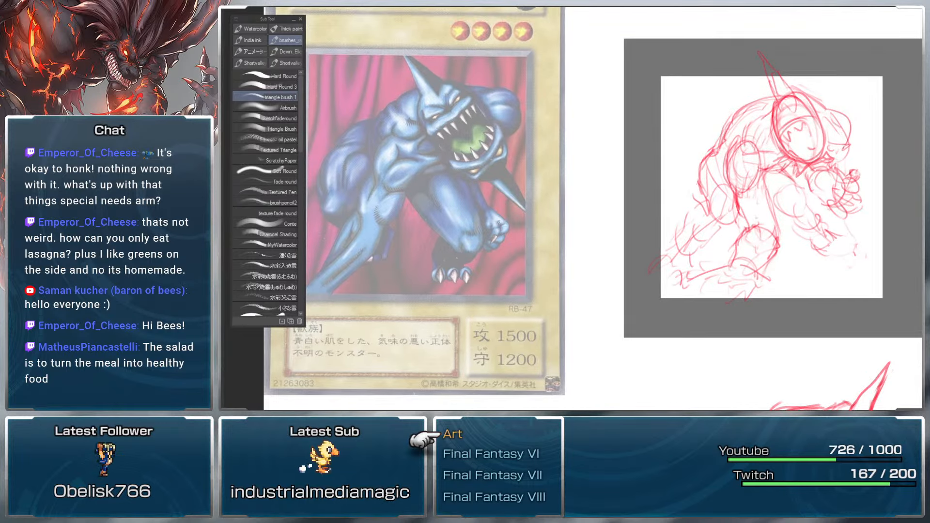
Step: Lasso and delete the old joint and upper contour lines of the outer limb at the figure's left
drag(829, 140, 830, 136)
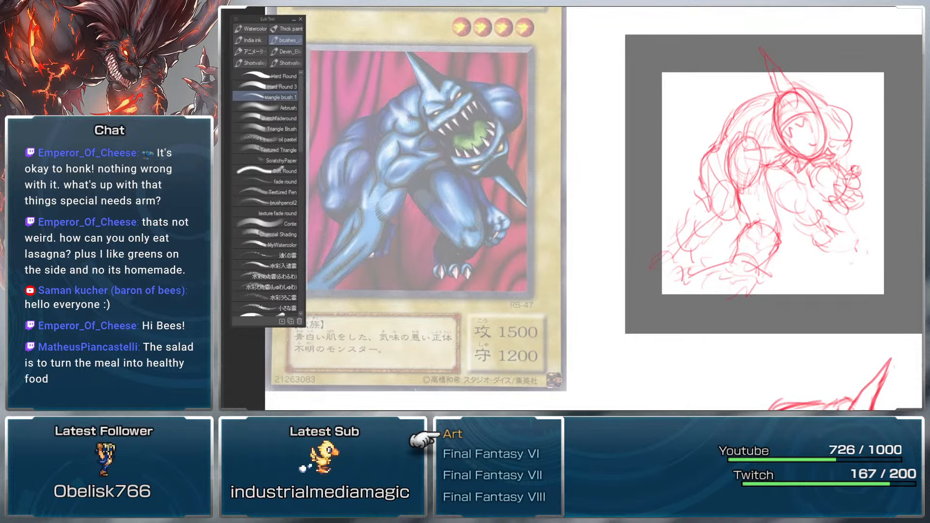
drag(807, 190, 787, 187)
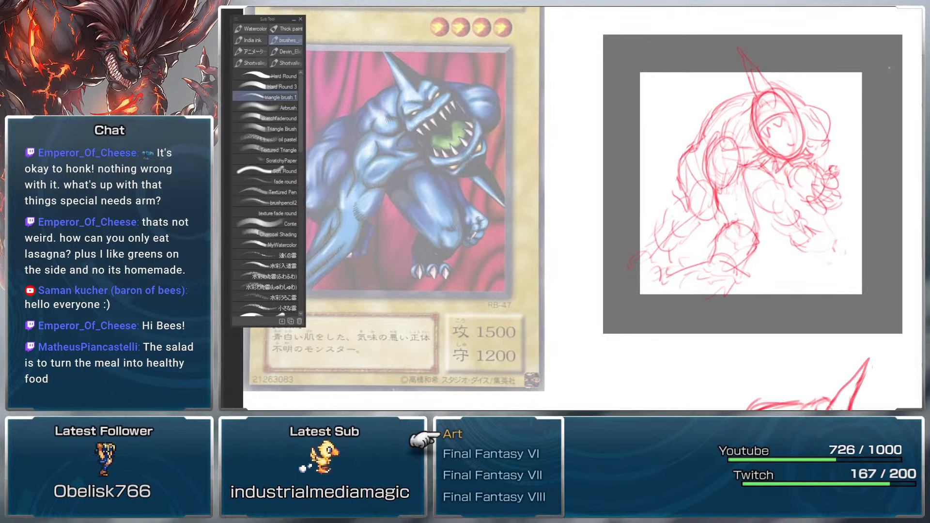
mouse_move(889, 91)
mouse_down()
mouse_move(853, 118)
mouse_move(846, 144)
mouse_up()
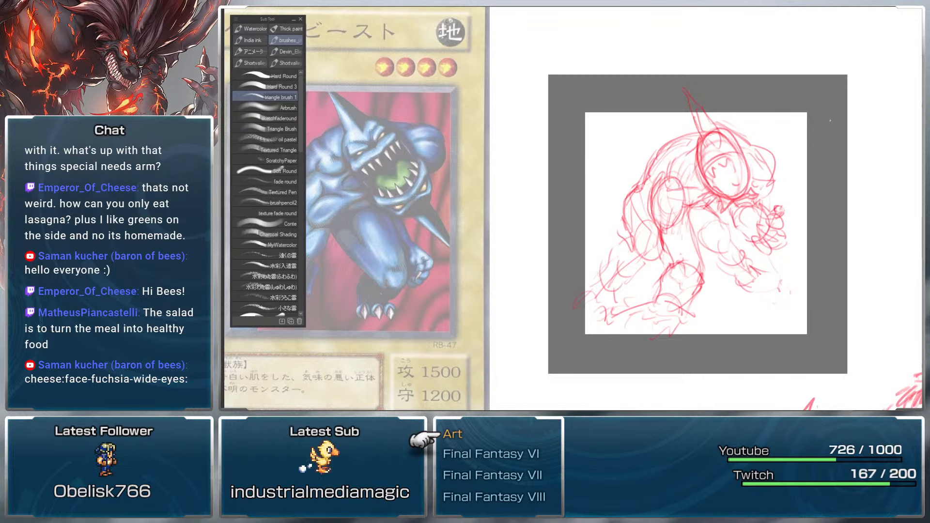
mouse_move(779, 270)
mouse_down()
mouse_move(782, 222)
mouse_move(803, 223)
mouse_up()
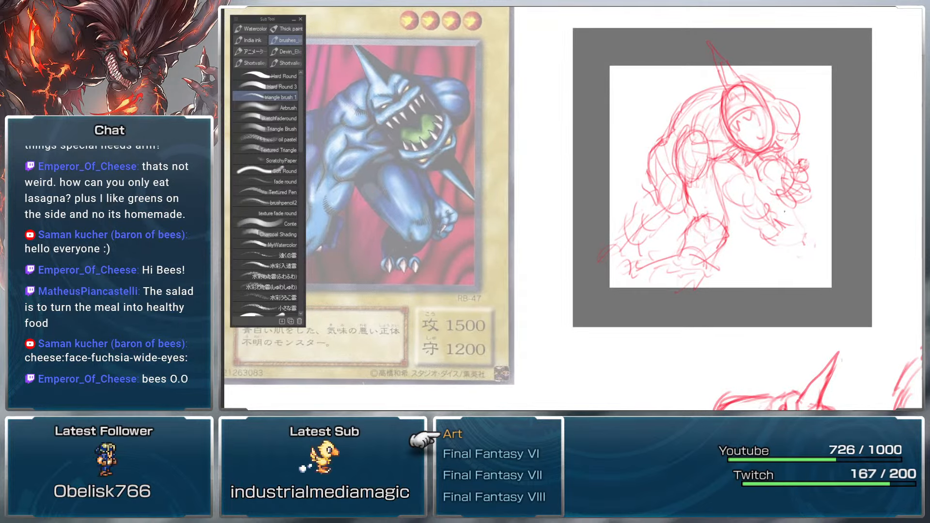
key(m)
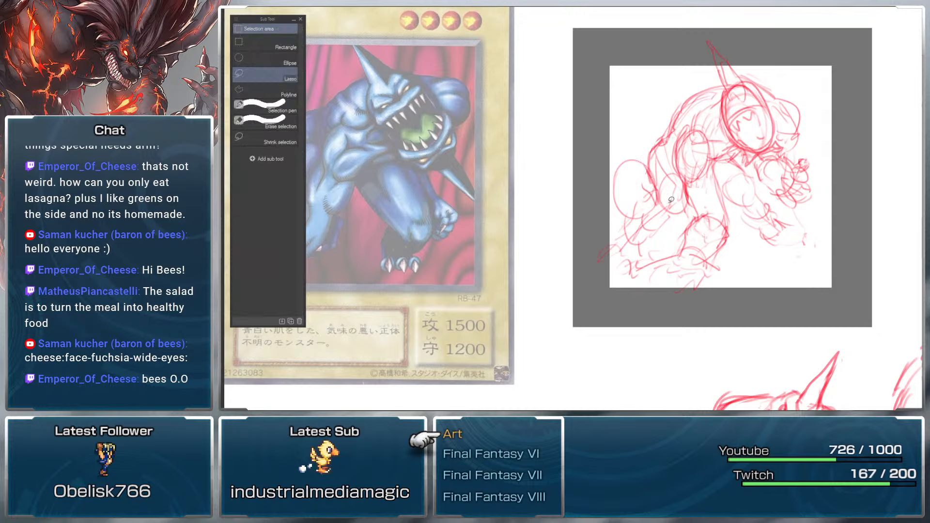
drag(669, 175, 671, 165)
drag(634, 204, 649, 172)
key(Delete)
key(ctrl+d)
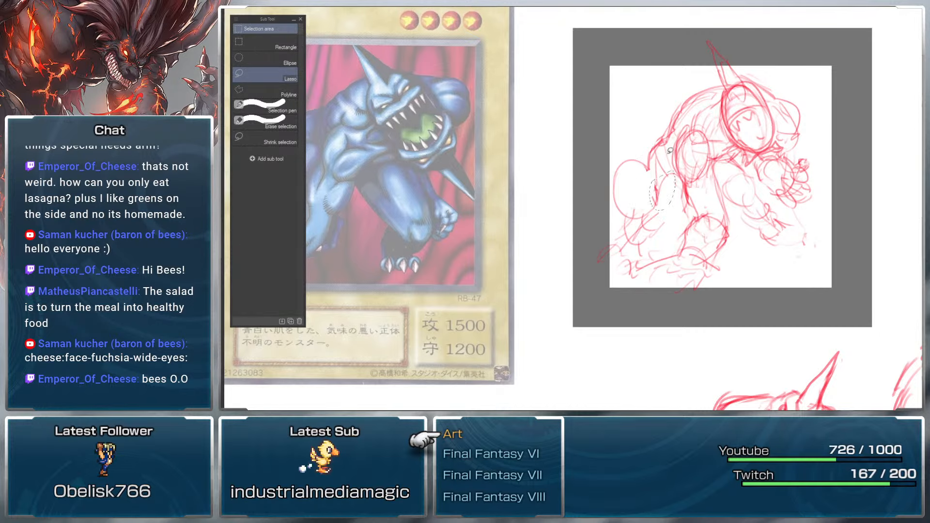
mouse_move(656, 215)
mouse_down()
mouse_move(621, 233)
mouse_move(670, 218)
mouse_up()
key(ctrl+d)
Step: Redraw the left outer limb around the new oval, shaping its lower part and joining its upper contour to the shoulder
key(b)
mouse_move(610, 209)
mouse_down()
mouse_move(617, 237)
mouse_move(642, 244)
mouse_up()
drag(610, 209, 614, 229)
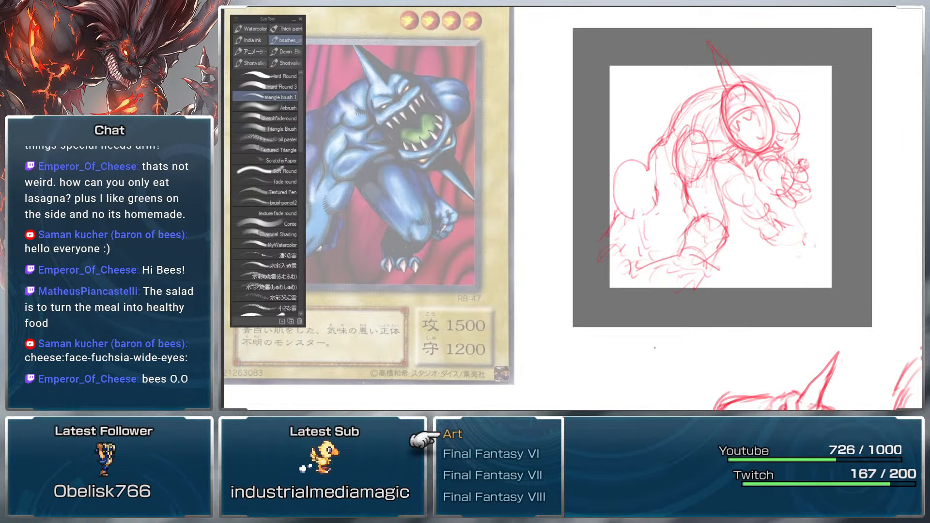
drag(620, 202, 614, 219)
mouse_move(624, 163)
mouse_down()
mouse_move(616, 202)
mouse_move(641, 196)
mouse_up()
drag(629, 187, 622, 197)
drag(648, 170, 628, 196)
mouse_move(632, 157)
mouse_down()
mouse_move(673, 164)
mouse_move(661, 148)
mouse_move(643, 150)
mouse_move(672, 147)
mouse_up()
drag(651, 212, 674, 209)
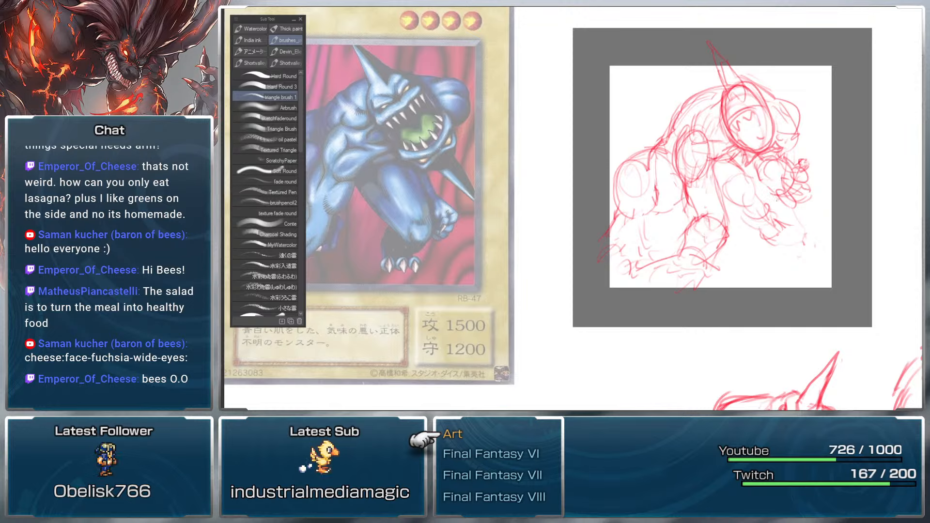
Step: Select the left outer limb and the right leg together, flip them horizontally so they swap sides, and reposition them
key(m)
mouse_move(664, 146)
mouse_down()
mouse_move(675, 214)
mouse_move(610, 272)
mouse_move(661, 138)
mouse_up()
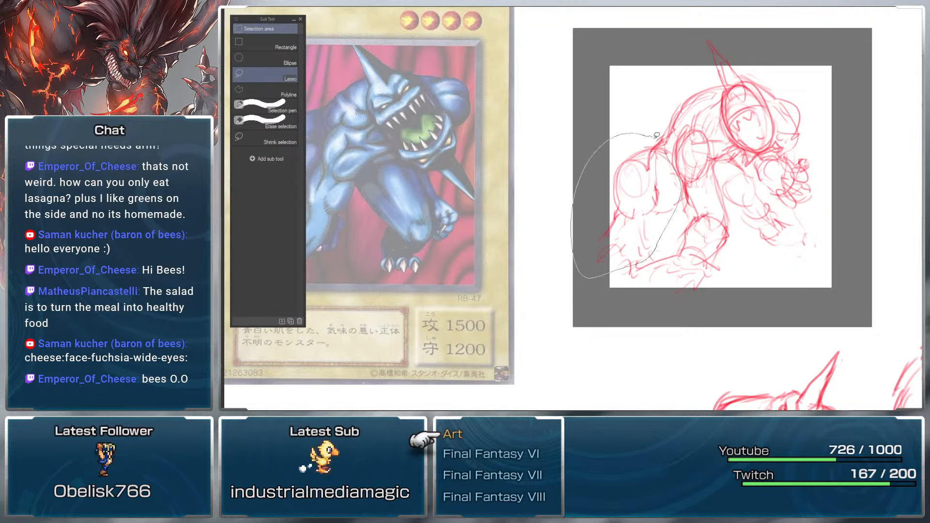
mouse_move(736, 160)
mouse_down()
mouse_move(756, 249)
mouse_move(804, 247)
mouse_move(746, 162)
mouse_up()
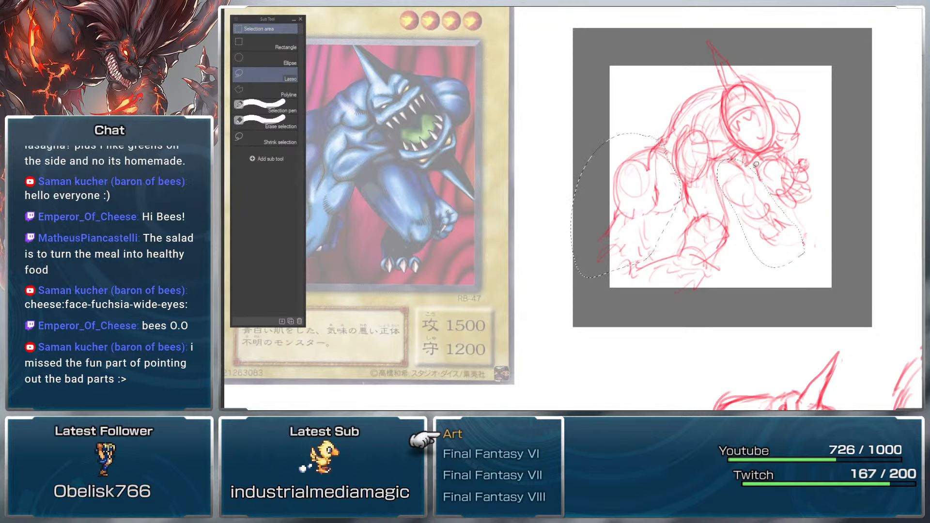
right_click(721, 194)
click(747, 303)
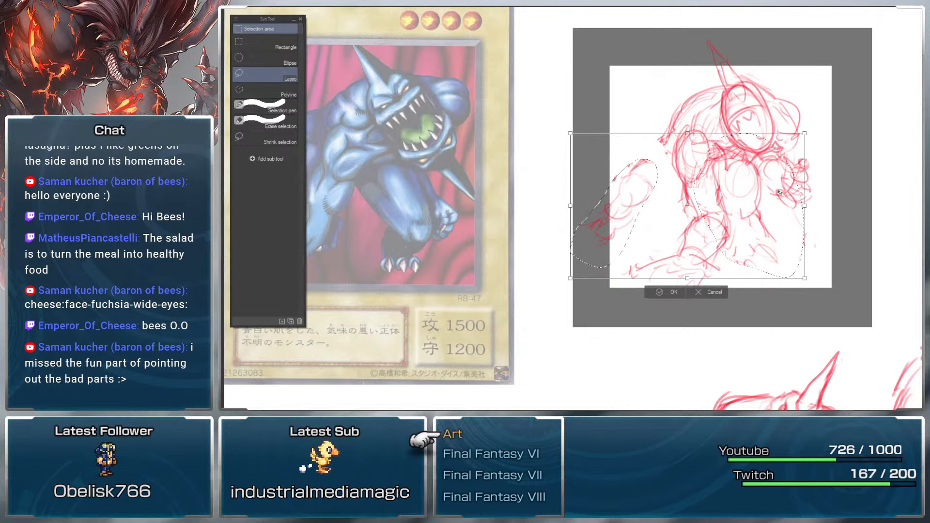
drag(780, 194, 790, 201)
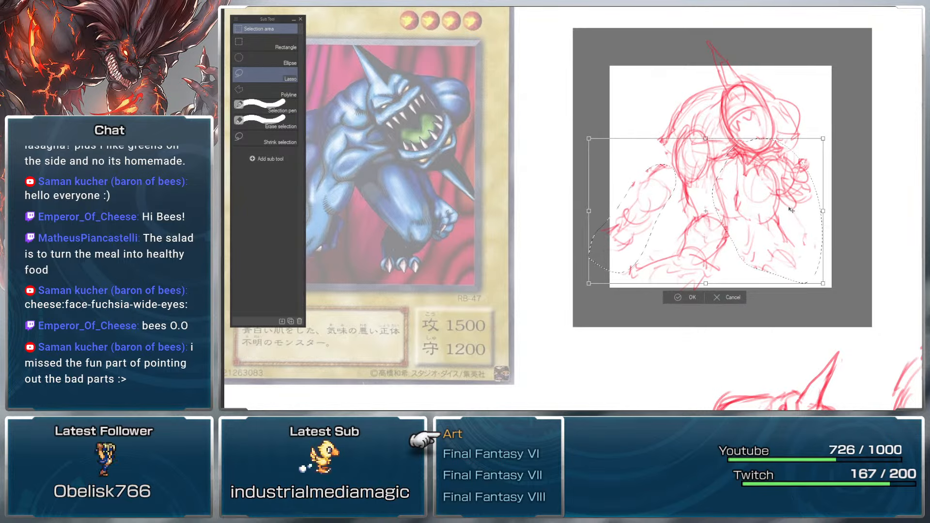
key(Return)
key(ctrl+d)
Step: Draw a contour connecting the near shoulder to the repositioned limb at the figure's left
key(b)
drag(648, 180, 667, 130)
mouse_move(807, 131)
mouse_down()
mouse_move(814, 143)
mouse_move(886, 140)
mouse_move(860, 154)
mouse_move(858, 179)
mouse_up()
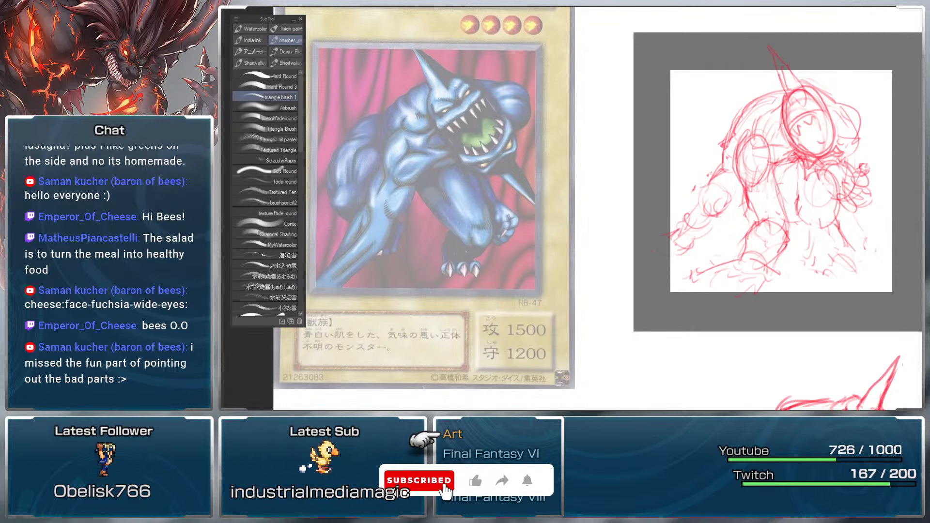
Step: Lasso the lower part of the limb on the figure's right and adjust its placement with a transform
key(m)
drag(852, 218, 877, 241)
key(ctrl+t)
key(Return)
key(ctrl+d)
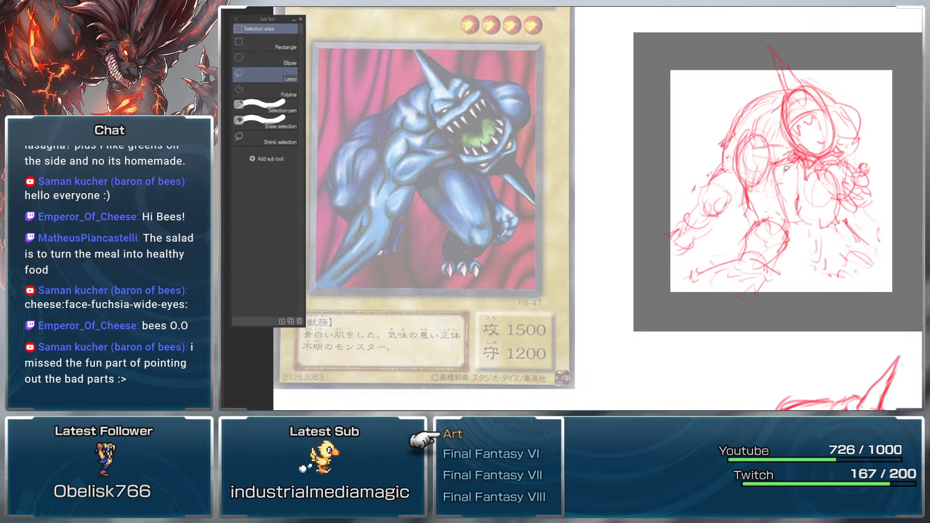
Step: Strengthen the central limb's contours from the upper oval down to its lower joint, and redraw its inner edge and shoulder line
key(b)
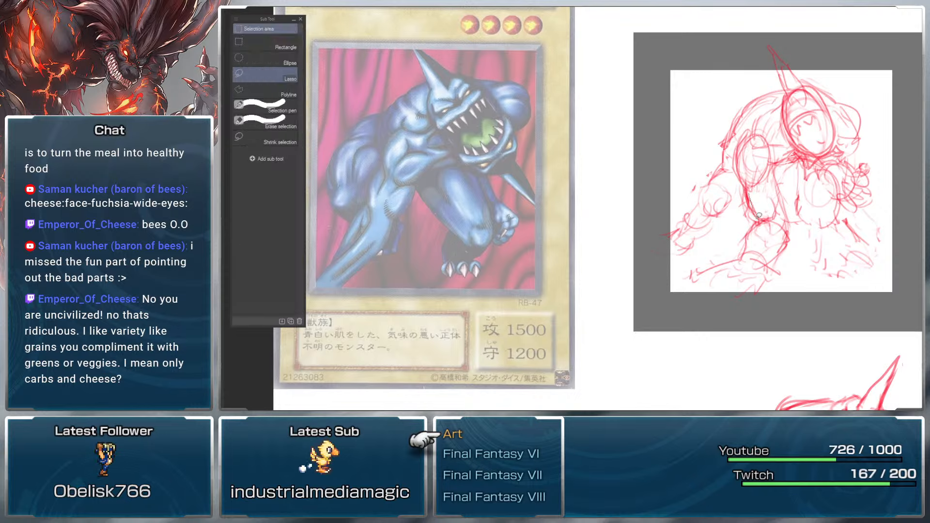
mouse_move(763, 214)
mouse_down()
mouse_move(752, 221)
mouse_move(736, 188)
mouse_up()
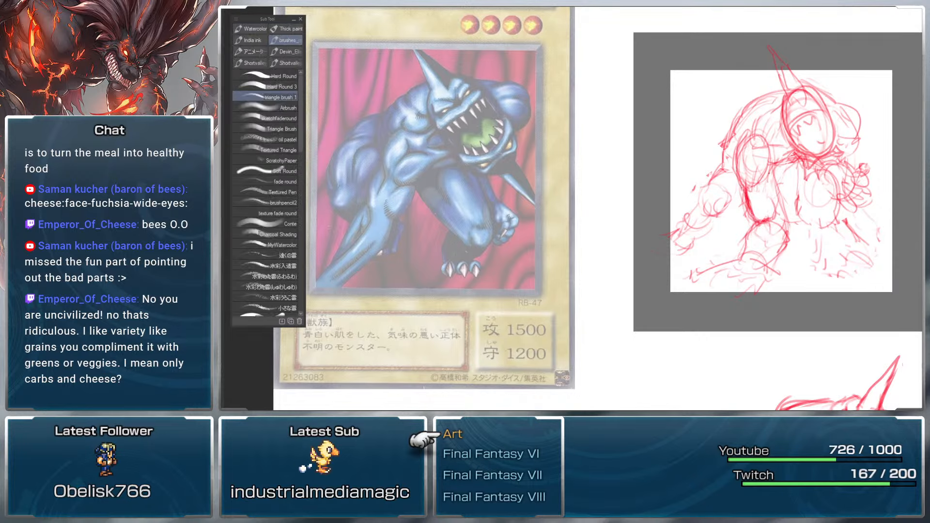
mouse_move(743, 156)
mouse_down()
mouse_move(738, 175)
mouse_move(757, 177)
mouse_up()
mouse_move(753, 176)
mouse_down()
mouse_move(747, 185)
mouse_move(734, 173)
mouse_move(746, 193)
mouse_move(761, 188)
mouse_up()
key(m)
key(ctrl+d)
key(b)
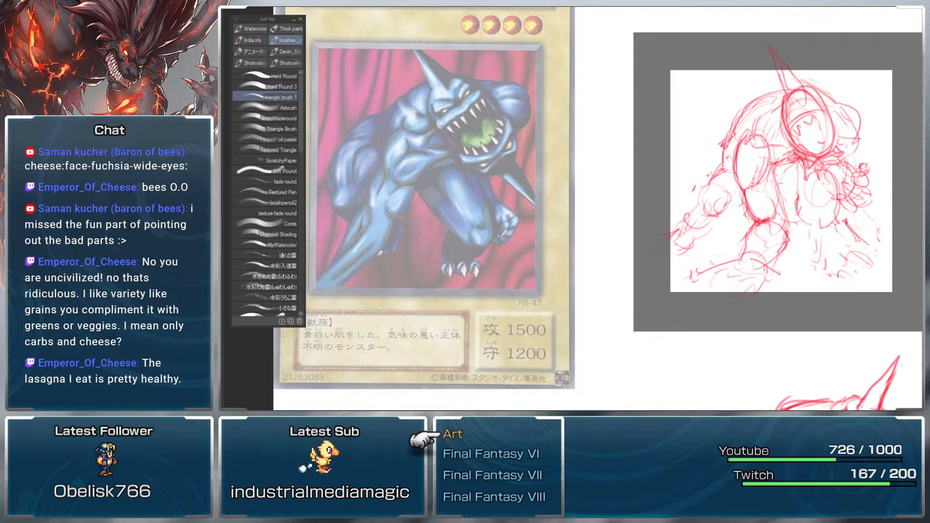
drag(779, 173, 776, 199)
mouse_move(773, 167)
mouse_down()
mouse_move(784, 223)
mouse_move(745, 239)
mouse_up()
drag(741, 143, 762, 117)
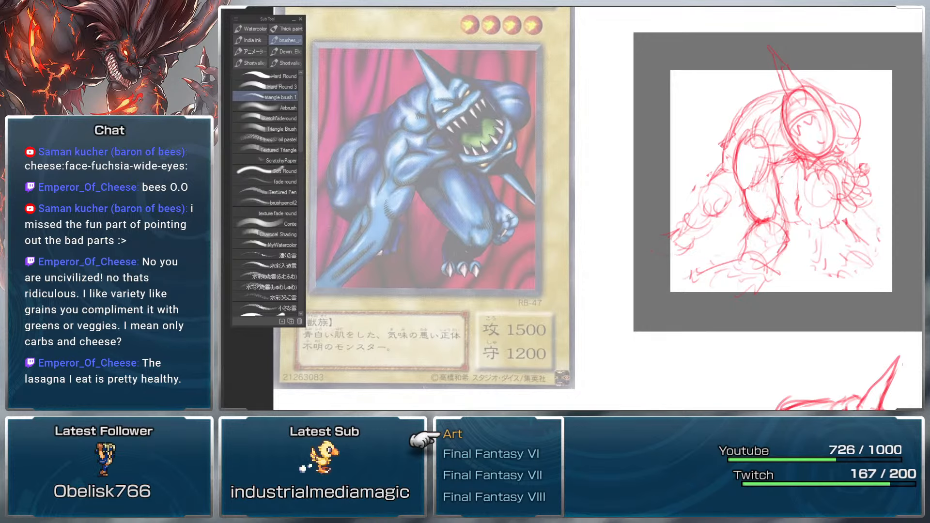
Step: Rework the central limb's lower joint and the section beneath it with angular contours, undoing the unwanted strokes
drag(798, 138, 829, 147)
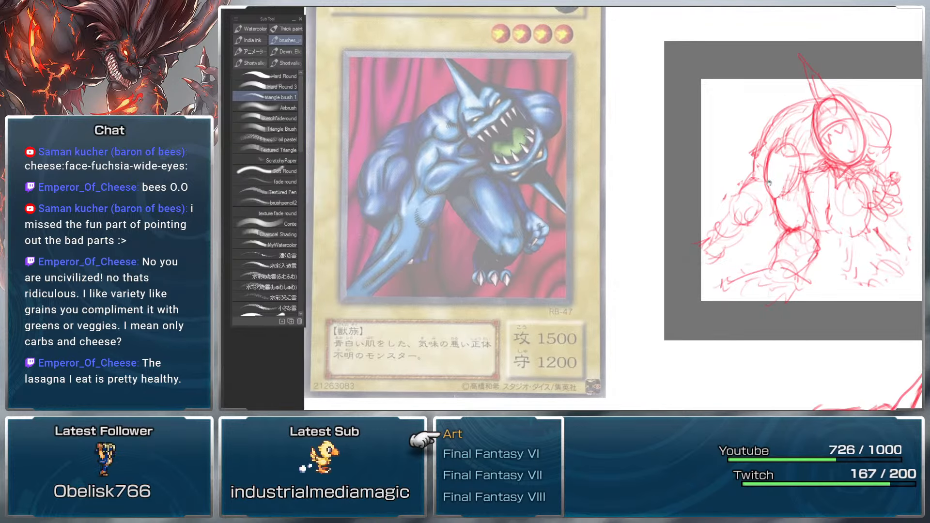
drag(770, 183, 678, 178)
drag(801, 159, 804, 163)
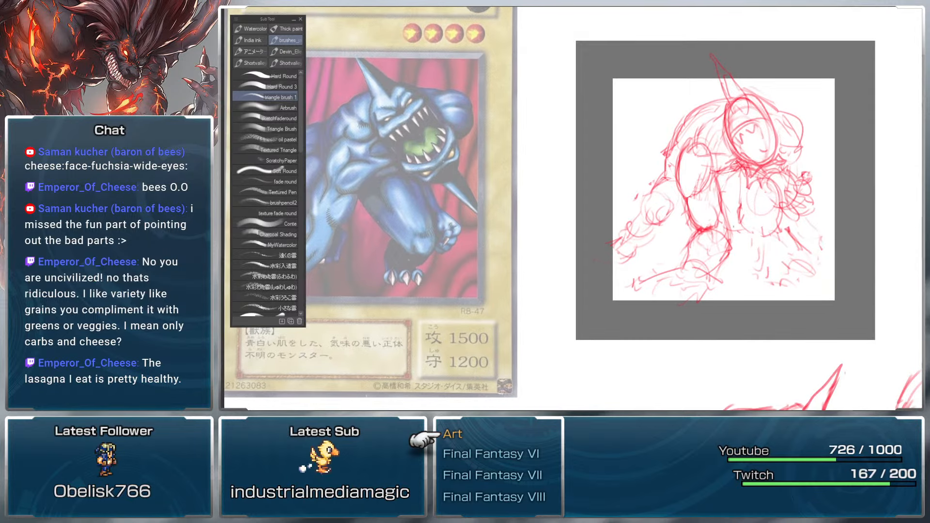
drag(747, 232, 745, 228)
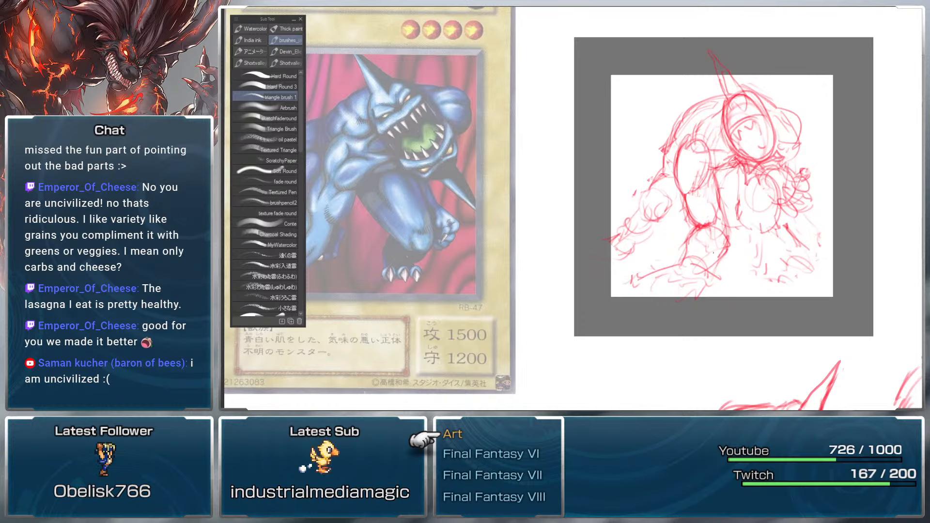
mouse_move(702, 229)
mouse_down()
mouse_move(694, 262)
mouse_move(722, 222)
mouse_up()
mouse_move(707, 256)
mouse_down()
mouse_move(725, 239)
mouse_move(699, 248)
mouse_up()
drag(701, 213, 708, 241)
key(ctrl+z)
key(ctrl+z)
key(ctrl+z)
key(ctrl+z)
key(ctrl+z)
key(ctrl+z)
mouse_move(696, 223)
mouse_down()
mouse_move(682, 264)
mouse_move(710, 242)
mouse_move(707, 284)
mouse_up()
key(ctrl+z)
key(ctrl+z)
key(ctrl+z)
drag(709, 272, 706, 285)
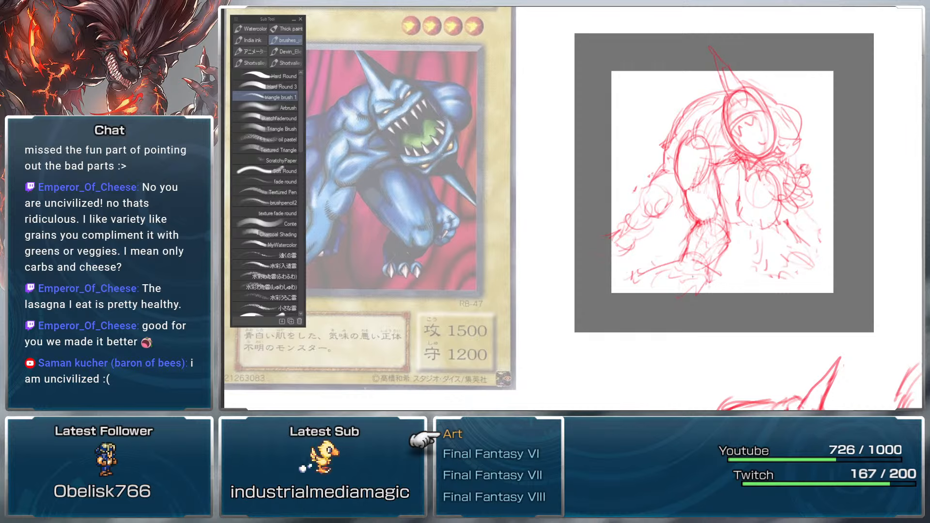
Step: Try further long contour strokes across the central limb's lower joint and undo them
mouse_move(688, 247)
mouse_down()
mouse_move(704, 240)
mouse_move(718, 203)
mouse_up()
key(ctrl+z)
mouse_move(689, 261)
mouse_down()
mouse_move(715, 226)
mouse_move(709, 218)
mouse_move(729, 231)
mouse_move(705, 225)
mouse_move(725, 201)
mouse_up()
key(ctrl+z)
key(ctrl+z)
key(ctrl+z)
Step: Enlarge the whole monster sketch slightly within the square frame using a transform
drag(802, 207, 809, 195)
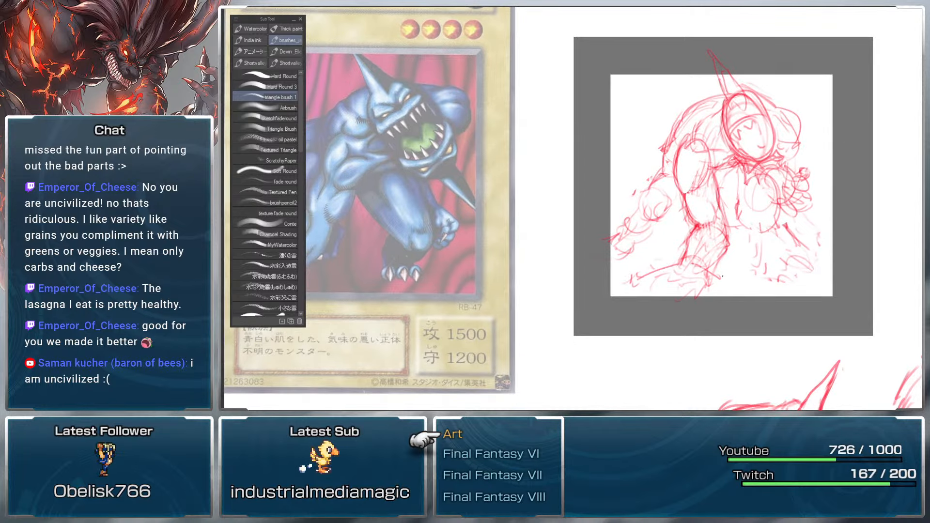
drag(722, 276, 718, 275)
drag(791, 202, 784, 205)
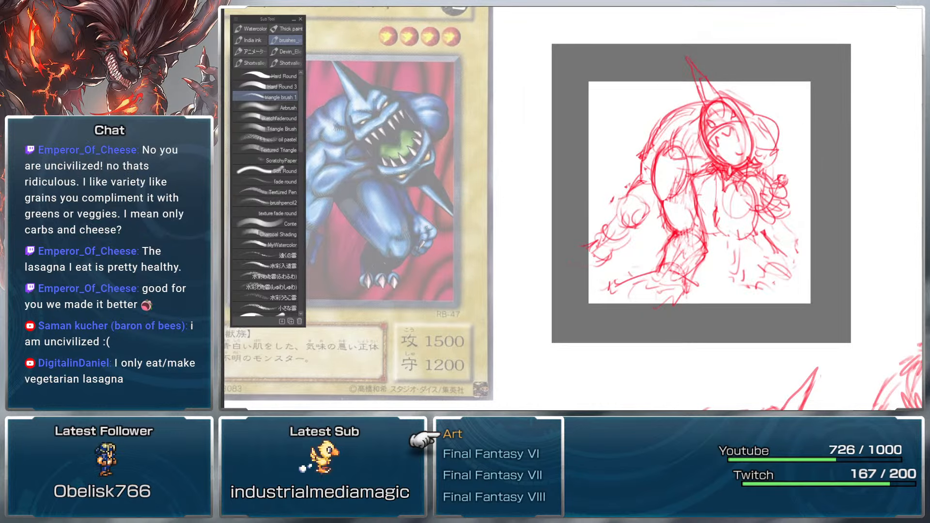
key(k)
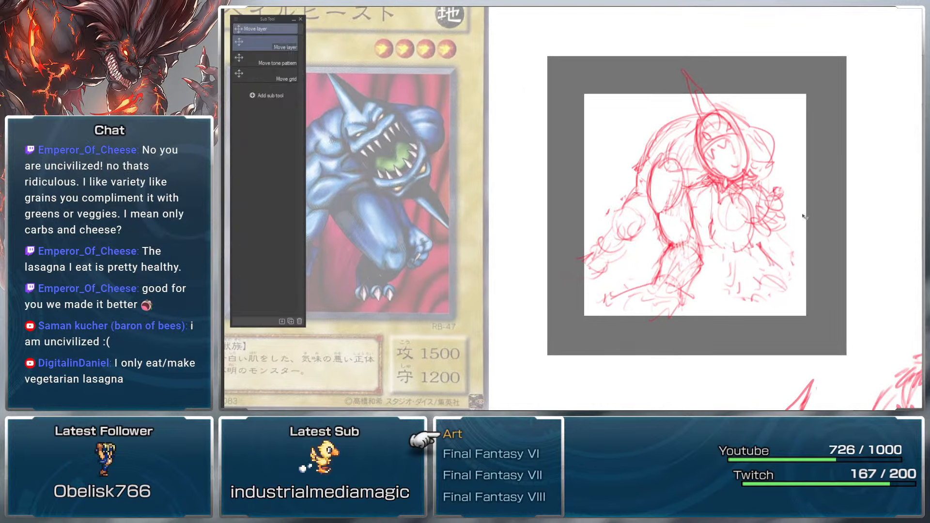
key(ctrl+t)
mouse_move(802, 60)
mouse_down()
mouse_move(789, 100)
mouse_move(899, 142)
mouse_move(885, 138)
mouse_up()
key(Return)
key(b)
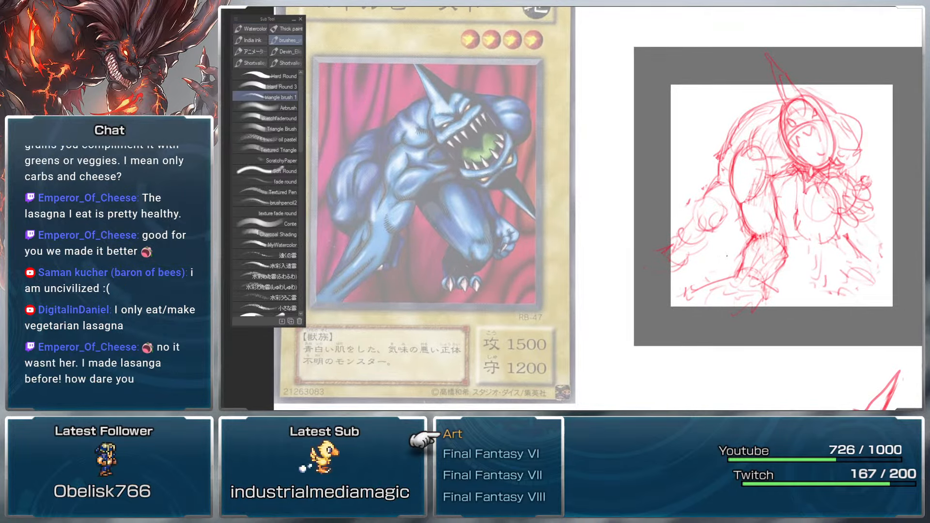
Step: Add contour strokes around the joint and lower part of the outer limb at the figure's left
drag(793, 183, 789, 178)
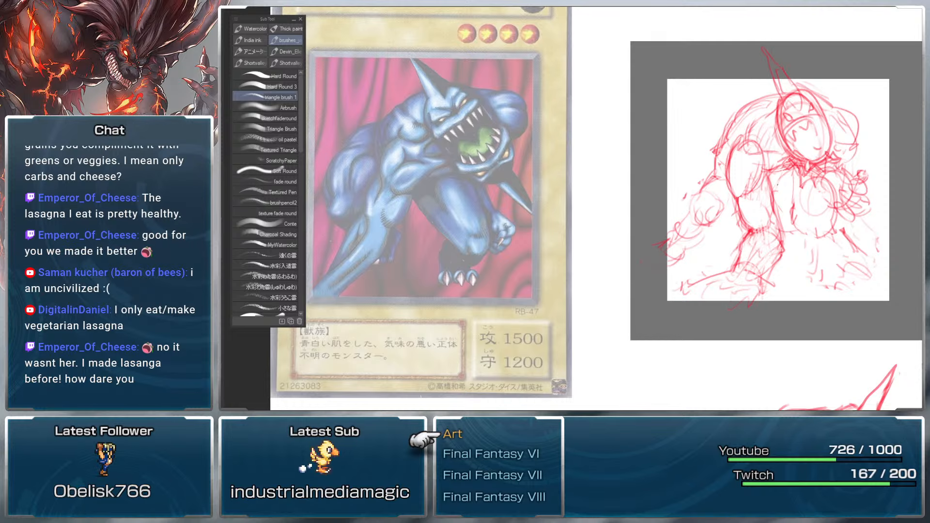
mouse_move(697, 206)
mouse_down()
mouse_move(699, 219)
mouse_move(711, 222)
mouse_move(691, 228)
mouse_up()
drag(692, 209, 724, 223)
drag(713, 215, 729, 206)
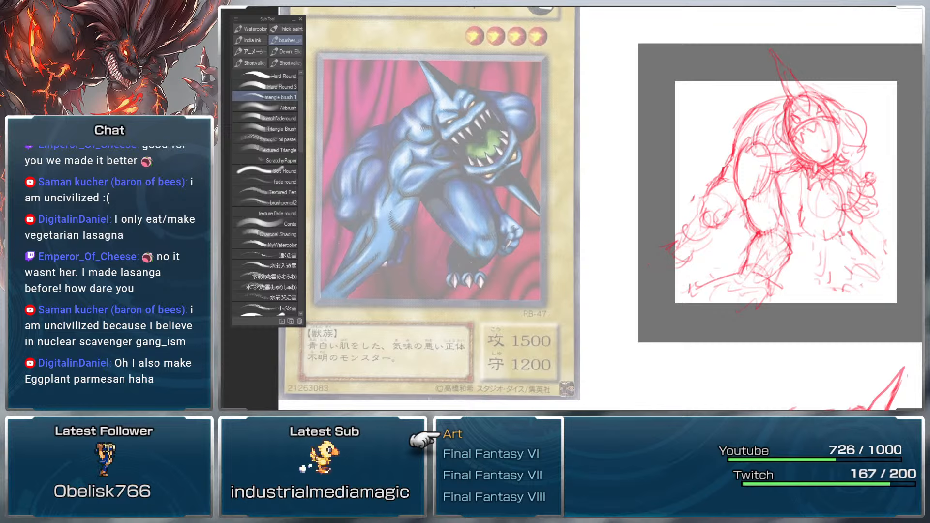
Step: Redraw and darken the outer contour of the near shoulder and central upper limb, undoing the rejected strokes
key(m)
key(b)
drag(739, 172, 733, 197)
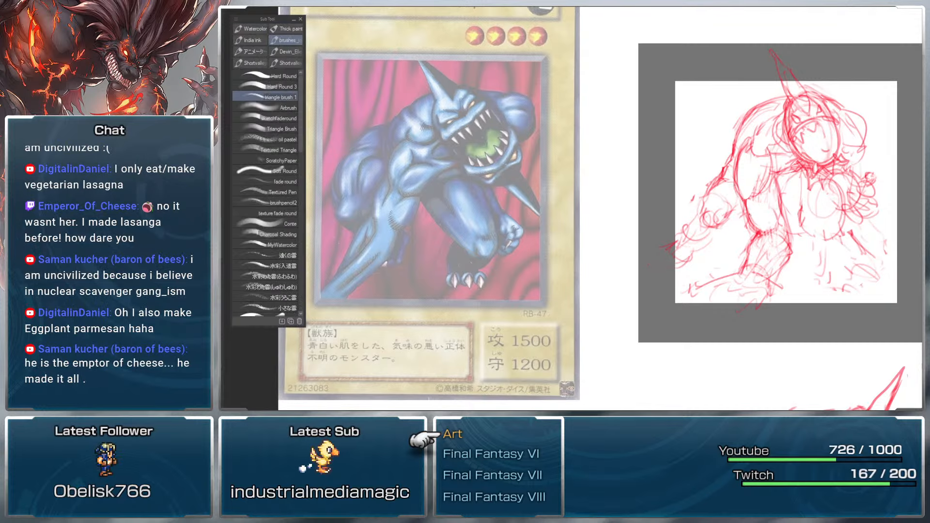
drag(767, 171, 747, 213)
drag(745, 150, 729, 203)
key(ctrl+z)
key(ctrl+z)
mouse_move(740, 148)
mouse_down()
mouse_move(774, 198)
mouse_move(782, 183)
mouse_up()
key(ctrl+z)
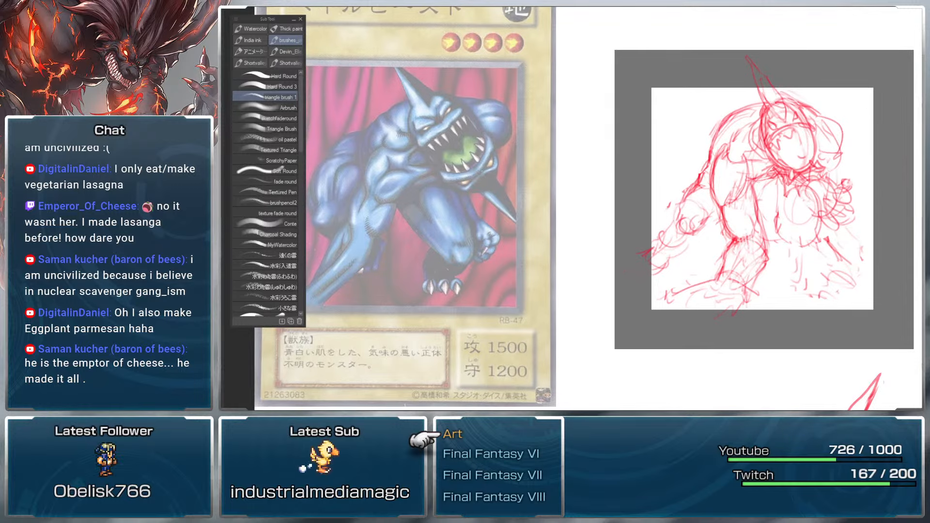
Step: Flip the whole monster sketch horizontally and shift it sideways to reposition it within the frame
key(ctrl+t)
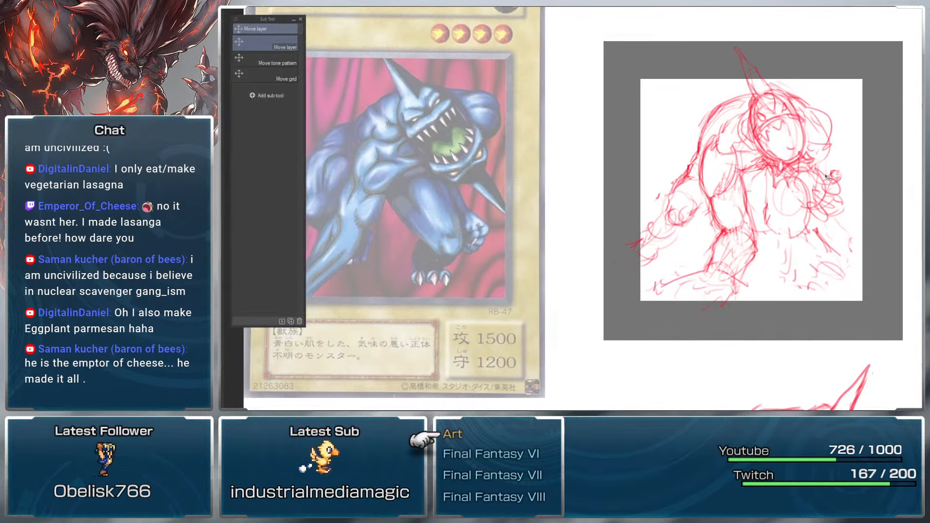
right_click(763, 171)
click(805, 281)
key(Return)
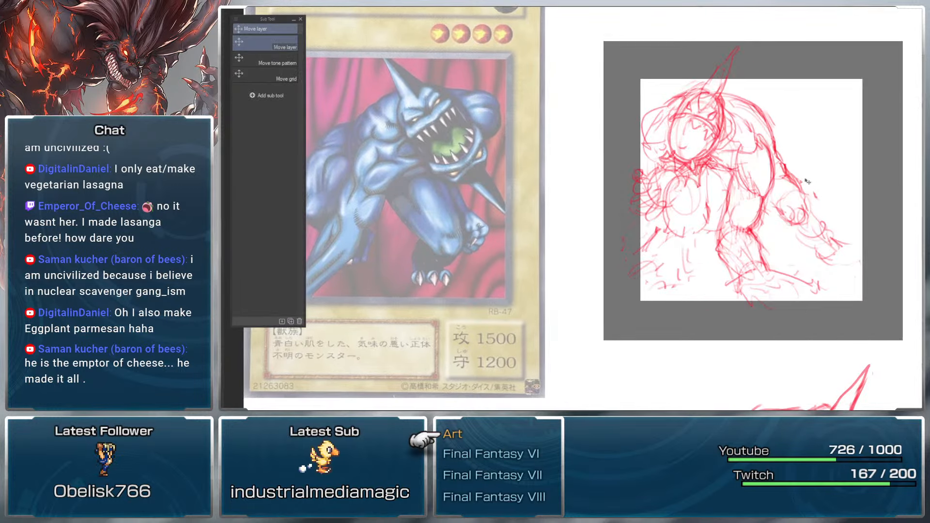
mouse_move(782, 183)
mouse_down()
mouse_move(825, 181)
mouse_move(816, 163)
mouse_up()
key(b)
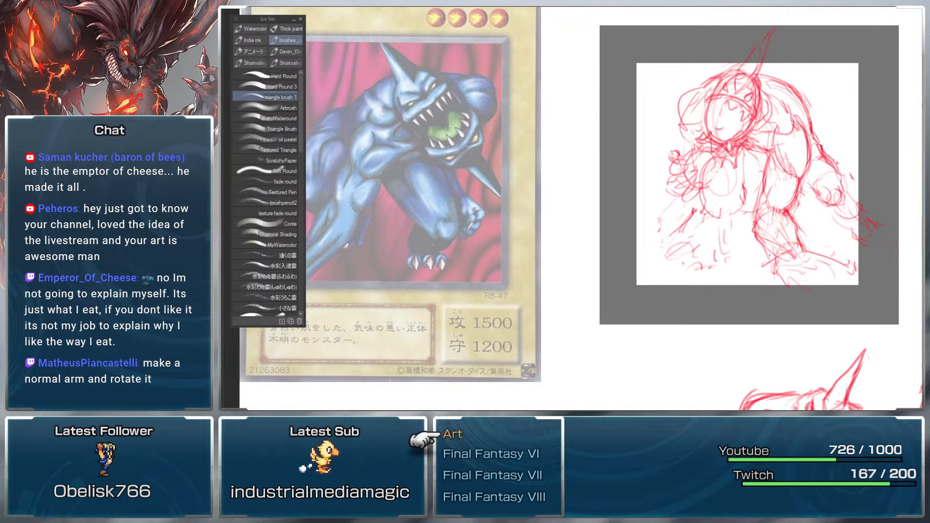
mouse_move(861, 161)
mouse_down()
mouse_move(879, 182)
mouse_move(847, 189)
mouse_move(861, 249)
mouse_move(830, 219)
mouse_up()
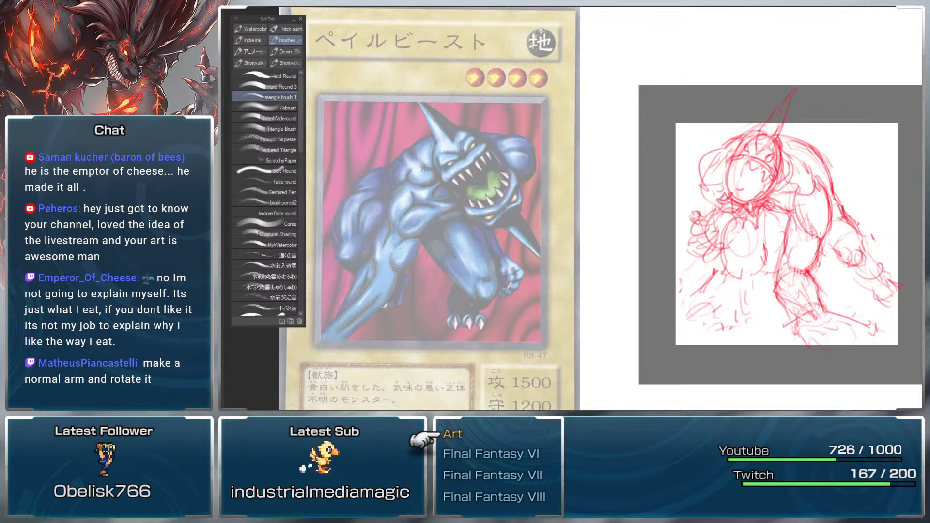
drag(821, 243, 809, 218)
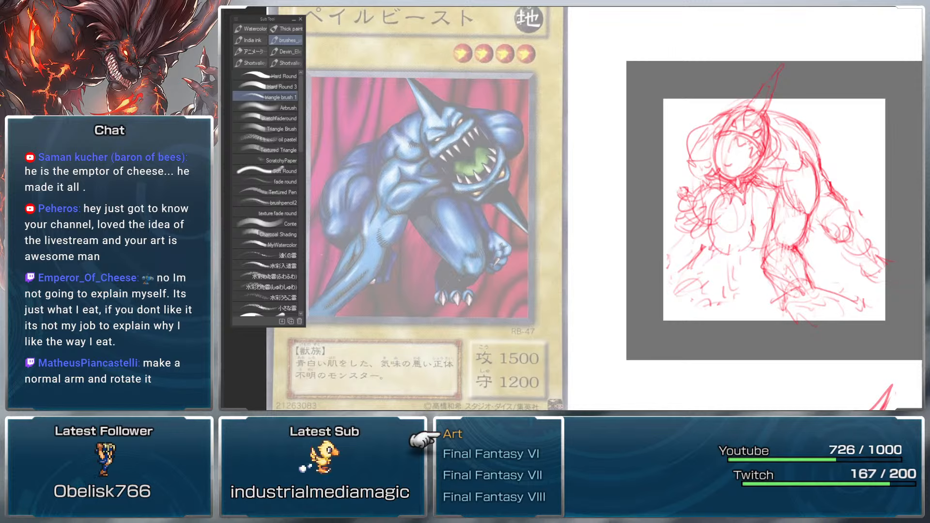
Step: Sketch a rounded form and extended toe strokes on the foot of the planted leg at the figure's right
drag(789, 275, 788, 275)
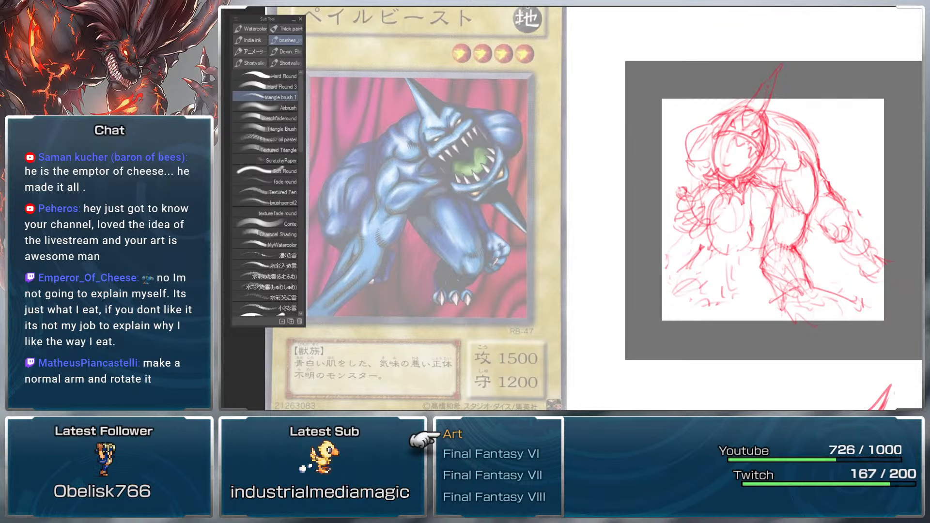
scroll(593, 208, down, 1)
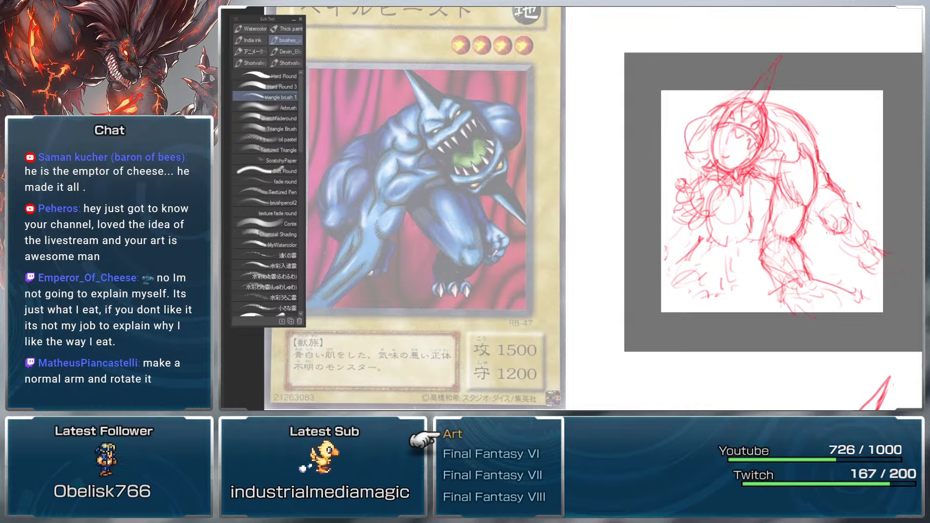
key(k)
drag(824, 237, 820, 152)
key(ctrl+z)
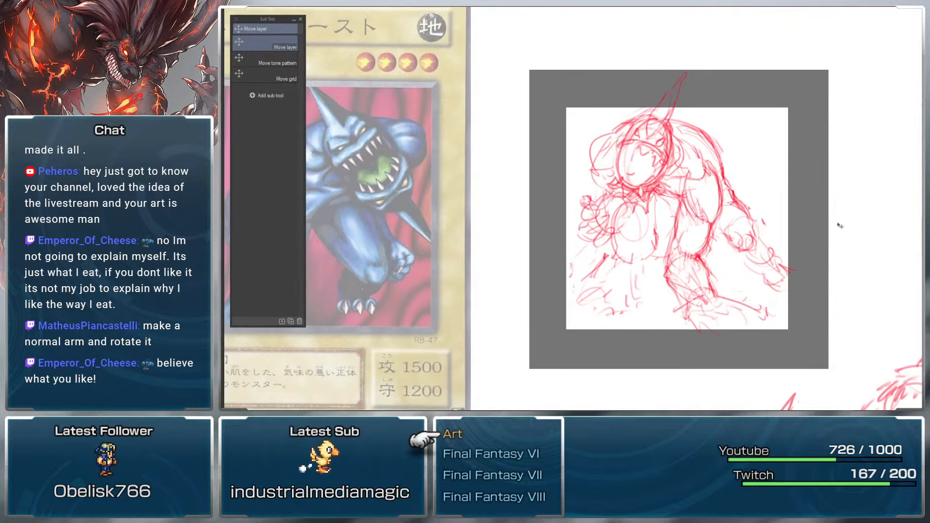
key(b)
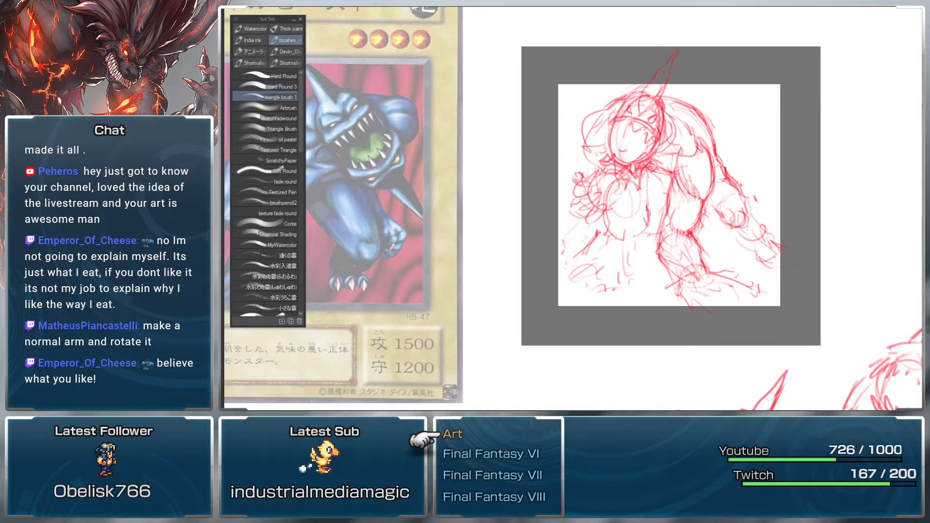
mouse_move(734, 265)
mouse_down()
mouse_move(709, 274)
mouse_move(706, 286)
mouse_move(726, 267)
mouse_up()
drag(734, 264, 717, 301)
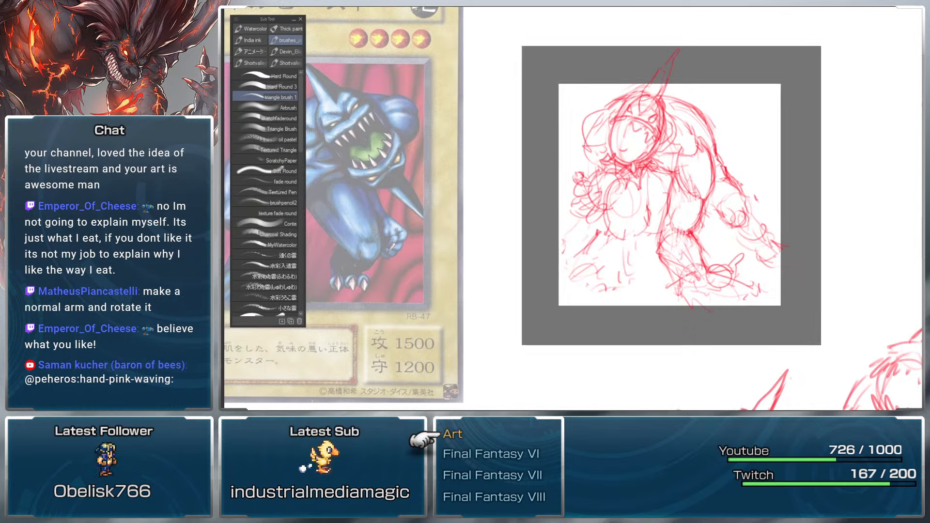
Step: Add an inner curved contour to the bent knee below the monster's head
drag(767, 152, 792, 204)
scroll(778, 178, down, 3)
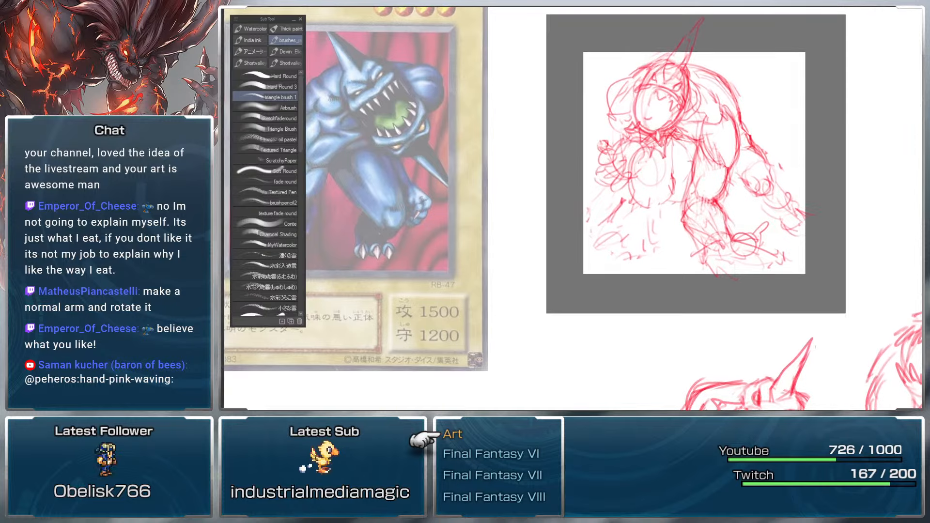
drag(638, 175, 683, 185)
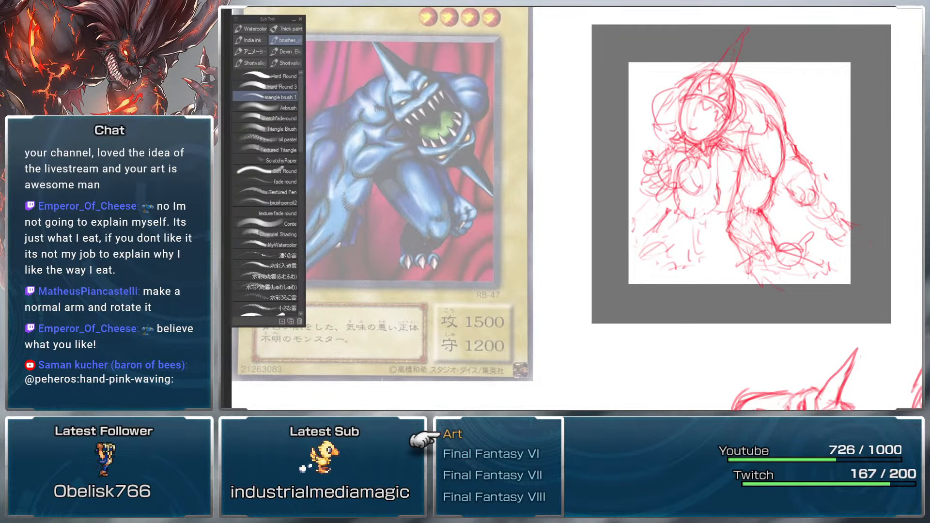
drag(678, 228, 695, 229)
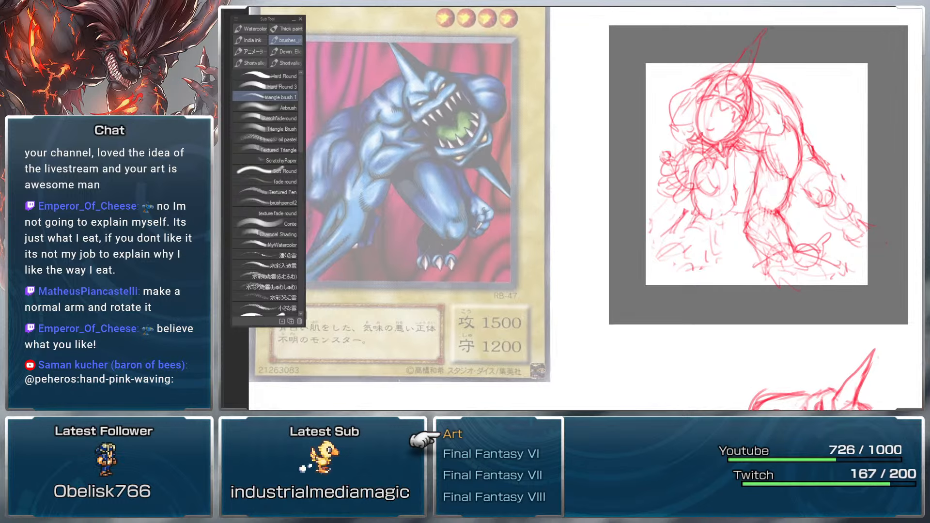
key(m)
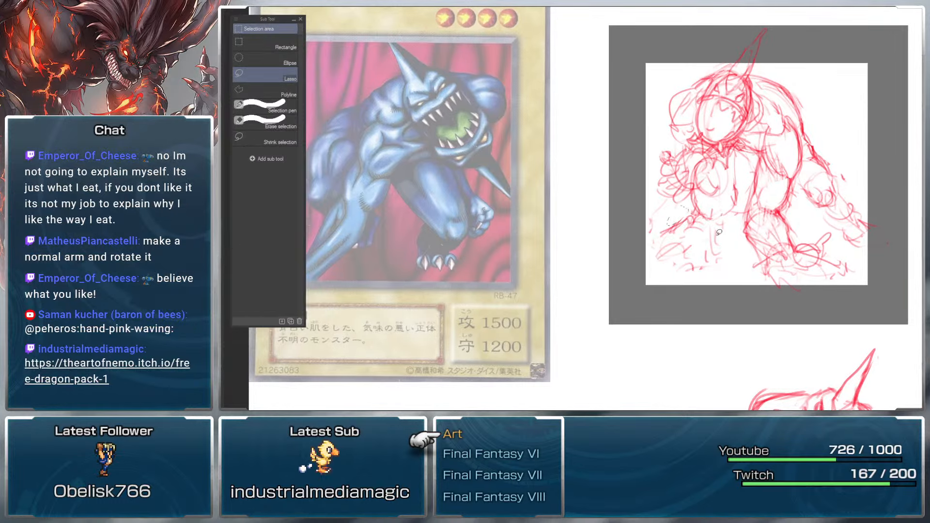
key(b)
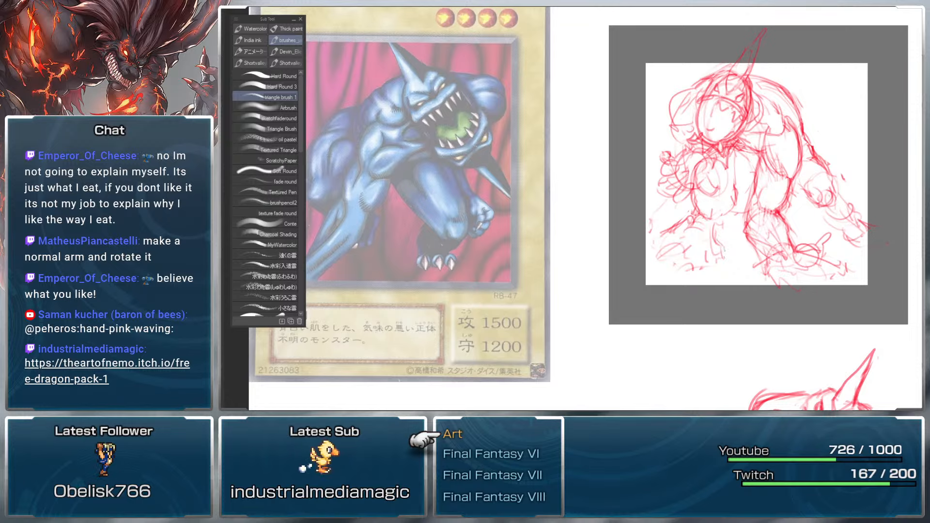
Step: Sketch toes and claw strokes on the front foot at the lower left of the figure
mouse_move(686, 251)
mouse_down()
mouse_move(688, 288)
mouse_move(694, 272)
mouse_up()
mouse_move(713, 252)
mouse_down()
mouse_move(713, 266)
mouse_move(712, 254)
mouse_up()
mouse_move(722, 264)
mouse_down()
mouse_move(724, 272)
mouse_move(726, 248)
mouse_up()
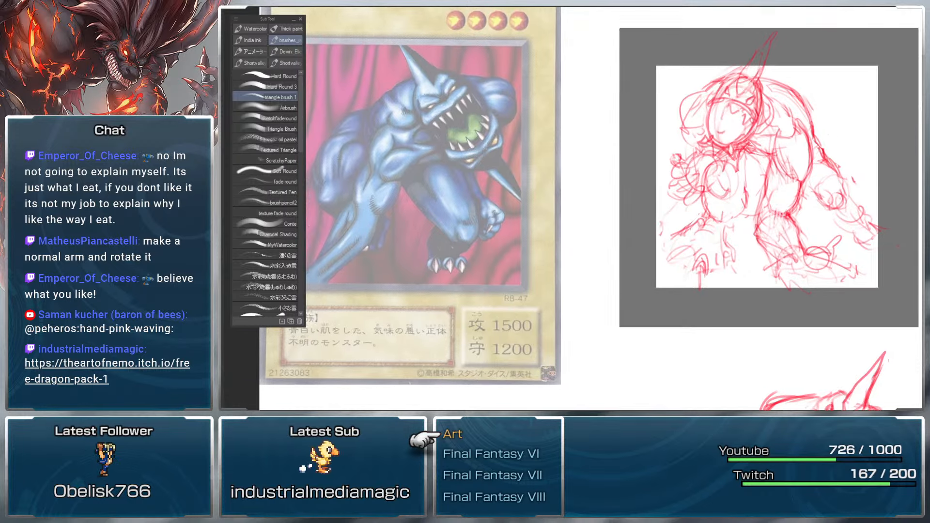
mouse_move(670, 246)
mouse_down()
mouse_move(688, 260)
mouse_move(670, 254)
mouse_move(675, 247)
mouse_move(649, 276)
mouse_move(675, 251)
mouse_move(639, 252)
mouse_move(683, 240)
mouse_move(752, 180)
mouse_move(724, 234)
mouse_move(737, 204)
mouse_move(701, 201)
mouse_up()
mouse_move(765, 194)
mouse_down()
mouse_move(744, 220)
mouse_move(721, 203)
mouse_move(770, 197)
mouse_up()
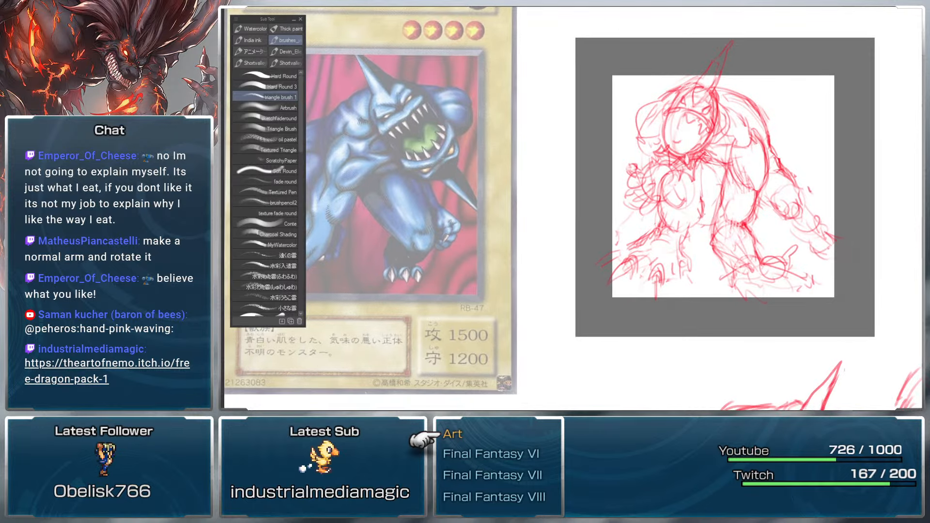
Step: Lasso the bent knee and front leg with its foot and shift them slightly toward the frame's left edge
drag(673, 170, 690, 166)
mouse_move(697, 215)
mouse_down()
mouse_move(739, 176)
mouse_move(678, 167)
mouse_move(671, 220)
mouse_move(709, 312)
mouse_move(737, 189)
mouse_move(701, 154)
mouse_up()
key(m)
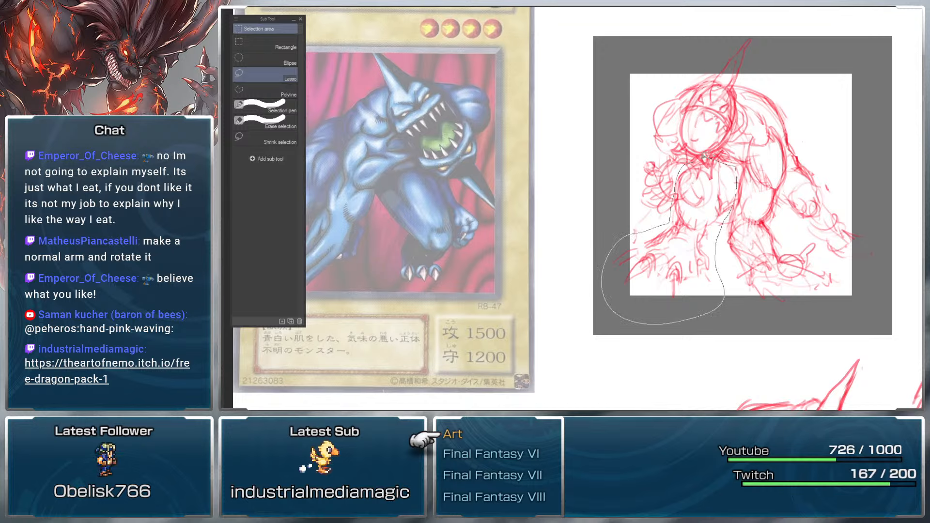
key(k)
drag(765, 163, 757, 164)
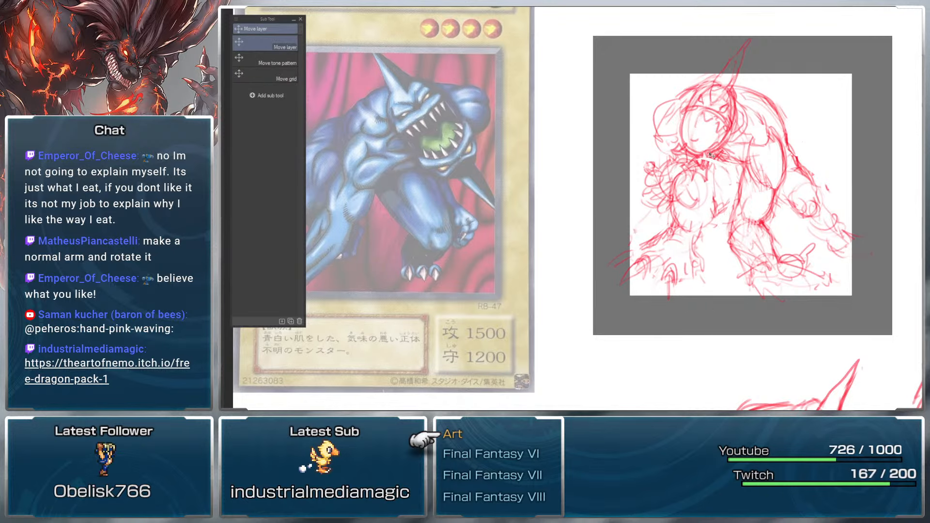
key(ctrl+d)
Step: Redraw the thigh, knee and shin contours of the moved front leg to reconnect it to the body
key(b)
mouse_move(699, 164)
mouse_down()
mouse_move(753, 160)
mouse_move(729, 162)
mouse_move(749, 163)
mouse_move(681, 201)
mouse_up()
drag(697, 183, 698, 246)
mouse_move(697, 225)
mouse_down()
mouse_move(707, 243)
mouse_move(712, 235)
mouse_up()
drag(674, 187, 668, 231)
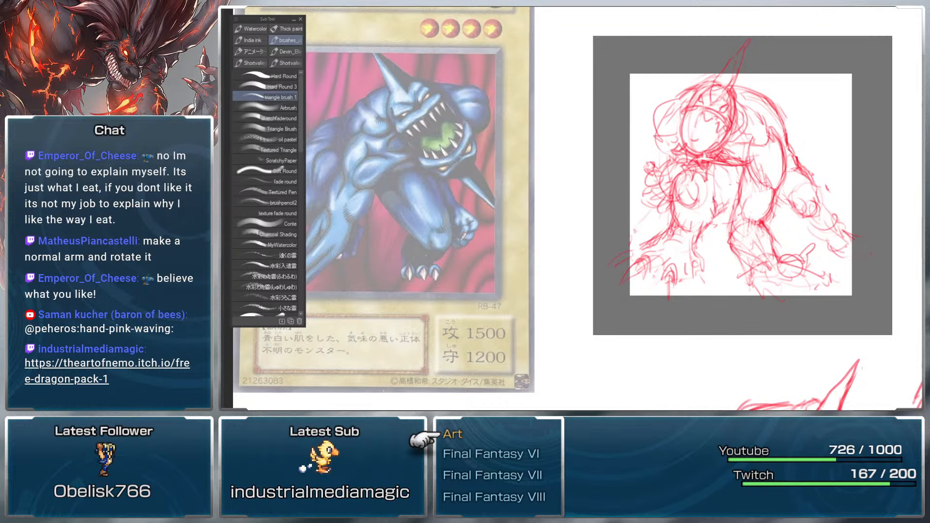
drag(670, 188, 665, 233)
drag(715, 201, 702, 237)
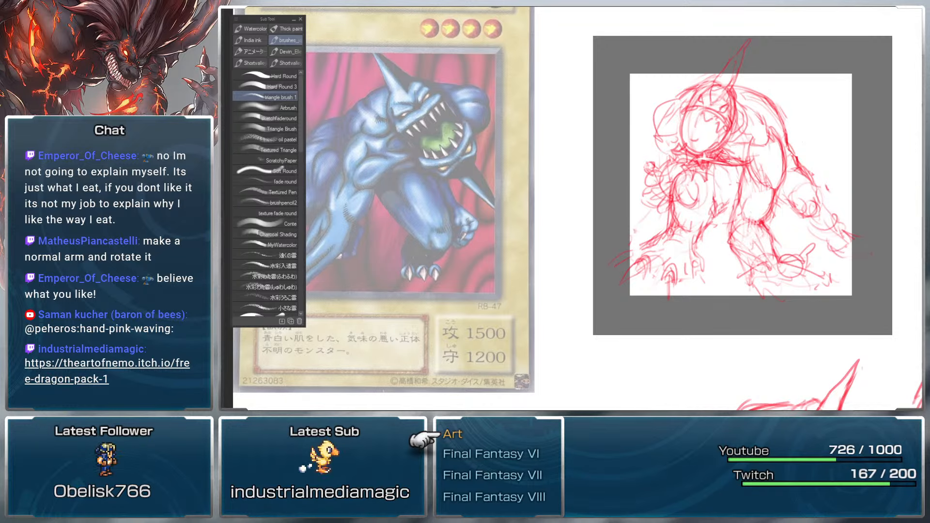
Step: Add strokes across the chest beneath the jaw and along the top of the bent knee
drag(698, 170, 720, 172)
mouse_move(714, 206)
mouse_down()
mouse_move(732, 208)
mouse_move(717, 191)
mouse_up()
drag(822, 150, 829, 157)
mouse_move(726, 193)
mouse_down()
mouse_move(706, 199)
mouse_move(704, 179)
mouse_up()
mouse_move(694, 209)
mouse_down()
mouse_move(713, 217)
mouse_move(743, 201)
mouse_move(768, 204)
mouse_up()
Step: Reinforce the forearm and clawed hand of the long arm at the figure's right
drag(801, 195, 824, 229)
mouse_move(787, 217)
mouse_down()
mouse_move(808, 261)
mouse_move(822, 254)
mouse_move(825, 264)
mouse_up()
key(k)
drag(820, 192, 783, 204)
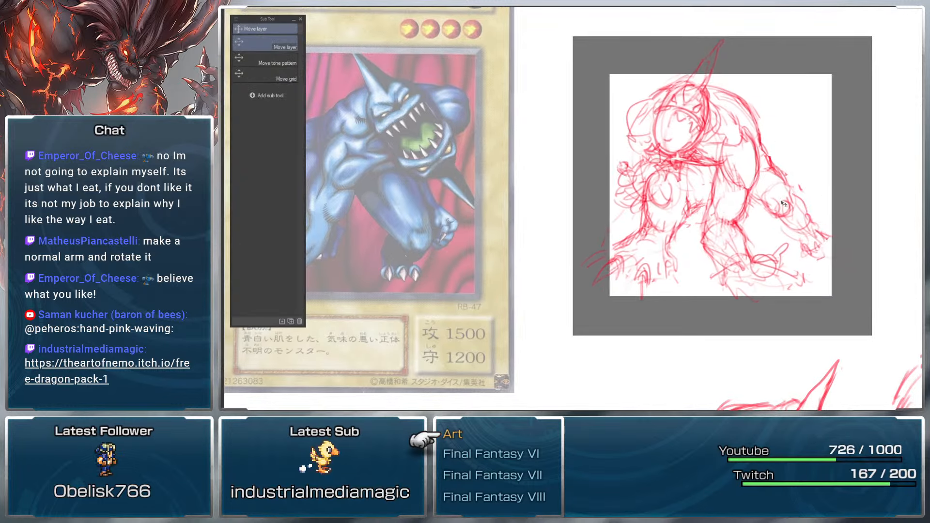
key(b)
mouse_move(827, 242)
mouse_down()
mouse_move(847, 248)
mouse_move(797, 253)
mouse_up()
drag(755, 145, 765, 172)
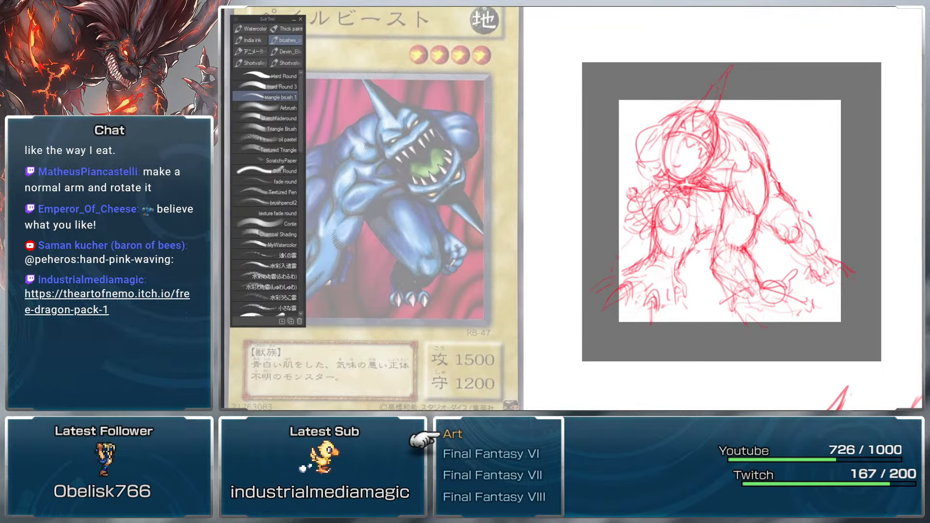
Step: Add short spikes along the monster's back and outer arm, undoing the rejected strokes
drag(729, 106, 732, 116)
drag(741, 118, 750, 113)
mouse_move(774, 152)
mouse_down()
mouse_move(771, 161)
mouse_move(802, 168)
mouse_move(818, 161)
mouse_up()
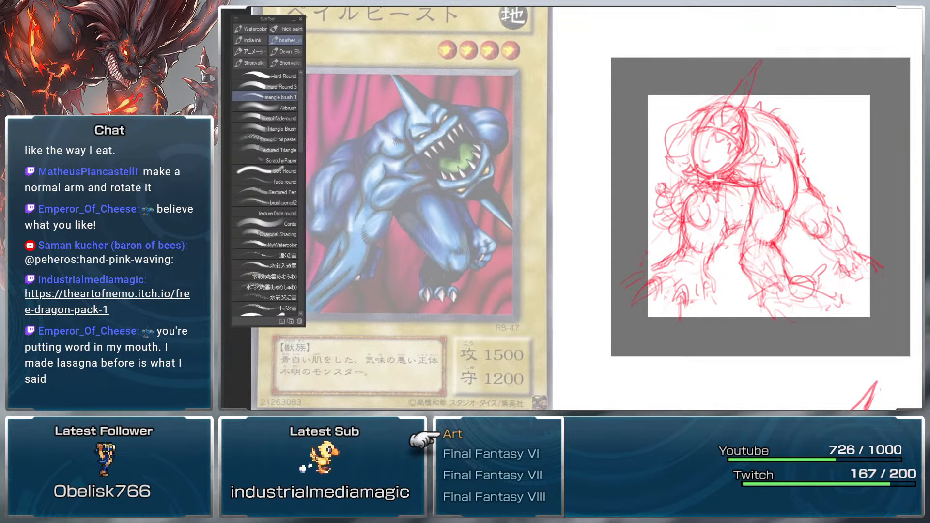
mouse_move(765, 199)
mouse_down()
mouse_move(818, 146)
mouse_move(869, 155)
mouse_move(842, 184)
mouse_move(848, 175)
mouse_up()
key(ctrl+z)
key(k)
mouse_move(783, 181)
mouse_down()
mouse_move(815, 170)
mouse_move(821, 188)
mouse_move(847, 180)
mouse_move(825, 177)
mouse_up()
key(b)
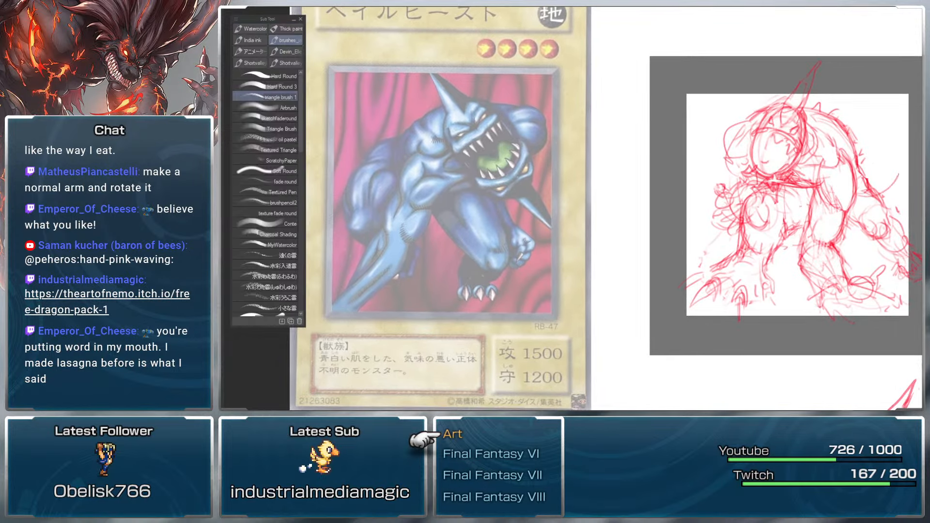
mouse_move(855, 92)
mouse_down()
mouse_move(870, 180)
mouse_move(817, 167)
mouse_up()
key(ctrl+z)
key(ctrl+z)
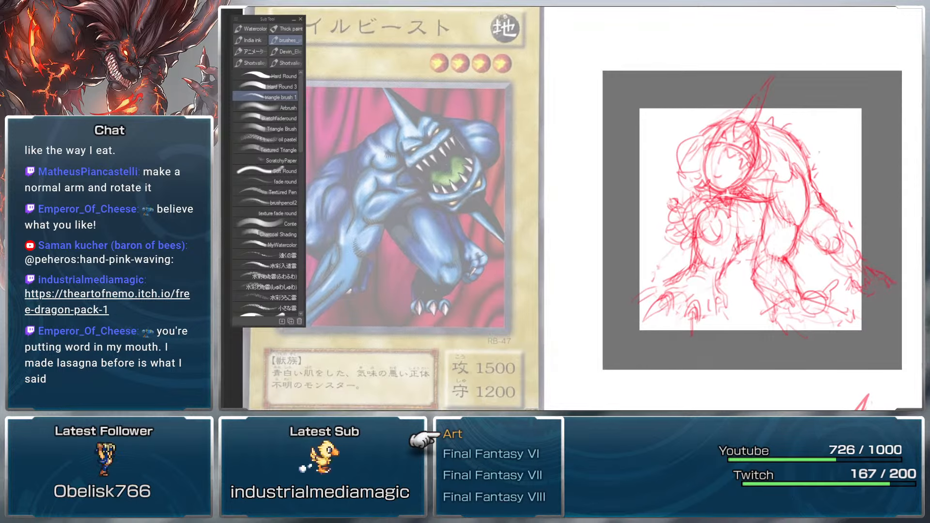
Step: Flip the whole monster sketch horizontally and reposition it within the square frame
key(ctrl+t)
right_click(780, 204)
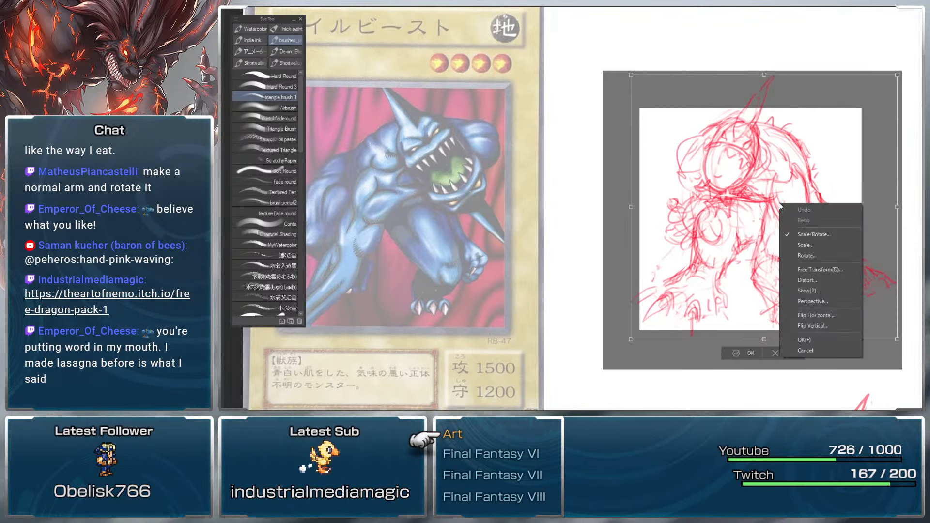
click(833, 315)
drag(839, 191, 820, 189)
key(Return)
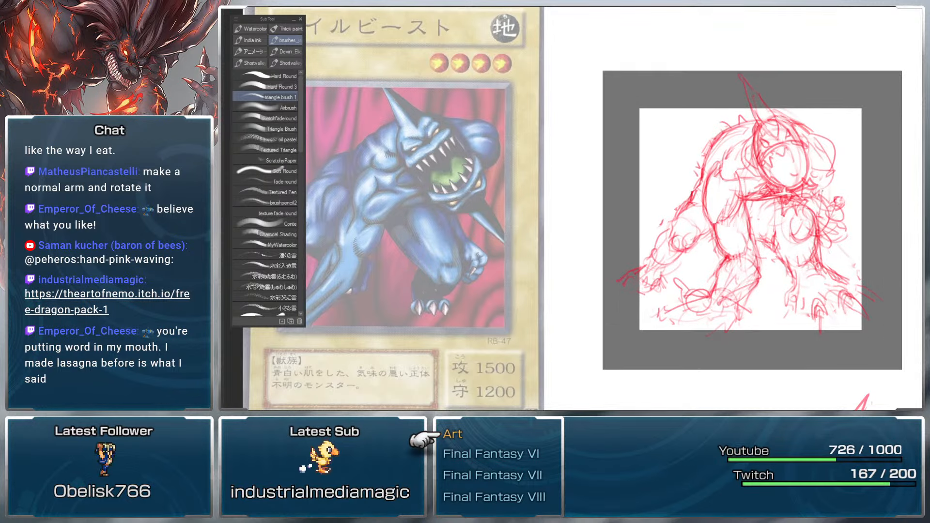
key(m)
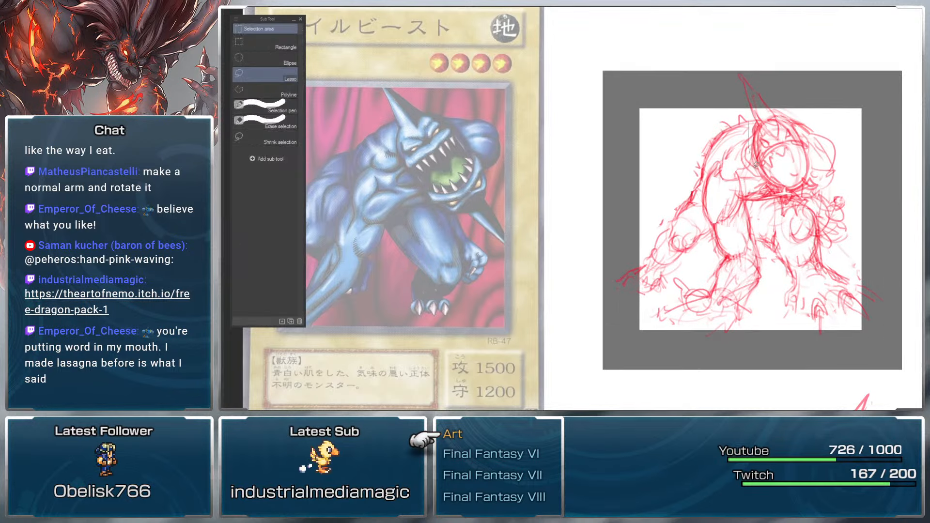
mouse_move(821, 193)
mouse_down()
mouse_move(804, 97)
mouse_move(743, 121)
mouse_move(765, 191)
mouse_up()
key(ctrl+t)
drag(847, 119, 726, 114)
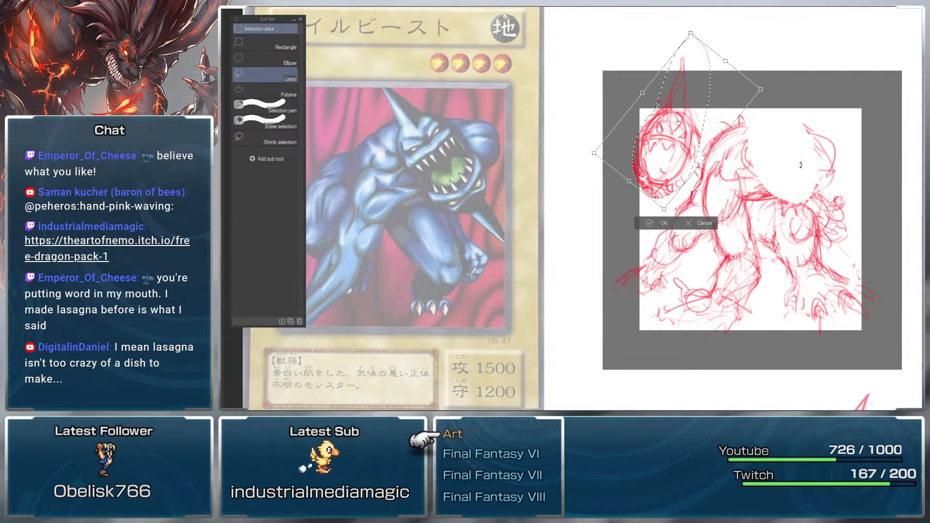
key(Escape)
key(b)
key(m)
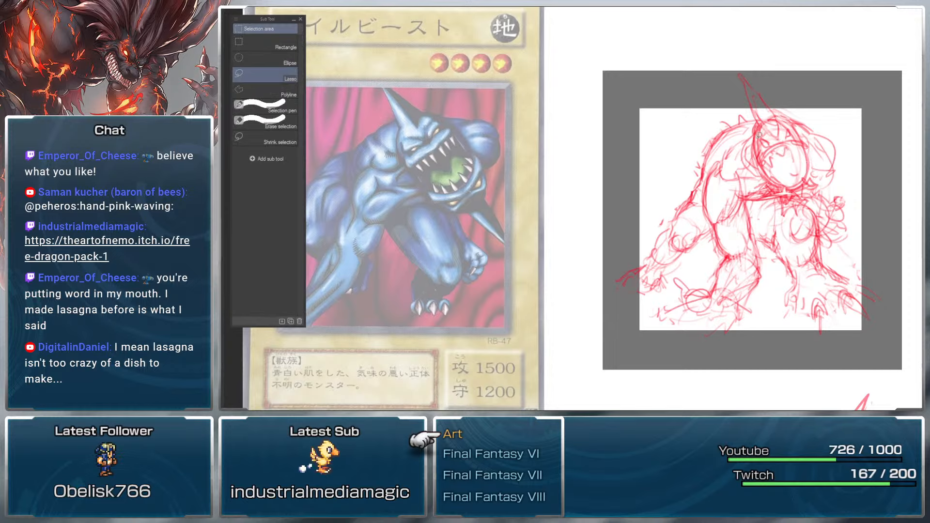
Step: Lasso the monster's head and horn, rotate them into a sideways tilt, and refit them against the shoulders
mouse_move(753, 118)
mouse_down()
mouse_move(770, 183)
mouse_move(806, 191)
mouse_move(808, 128)
mouse_move(750, 52)
mouse_move(749, 125)
mouse_up()
key(ctrl+t)
mouse_move(827, 115)
mouse_down()
mouse_move(827, 83)
mouse_move(823, 117)
mouse_up()
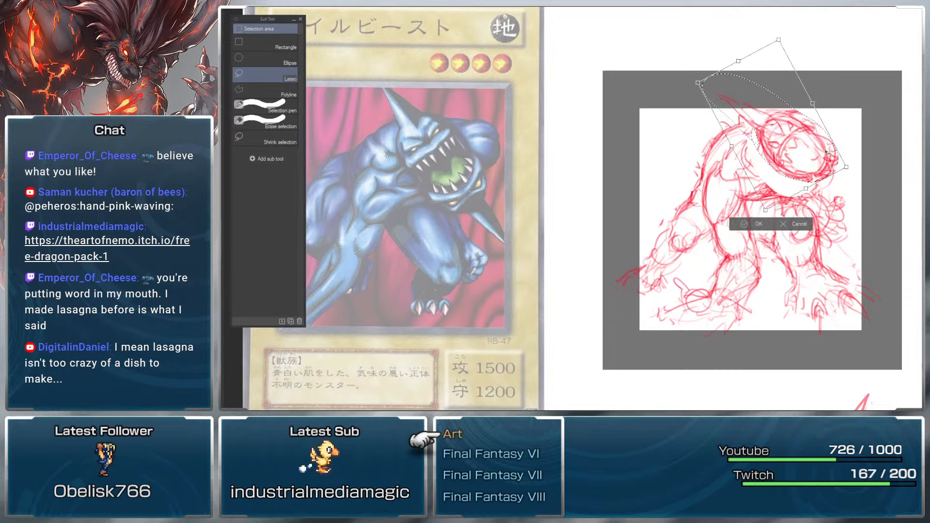
drag(795, 146, 779, 148)
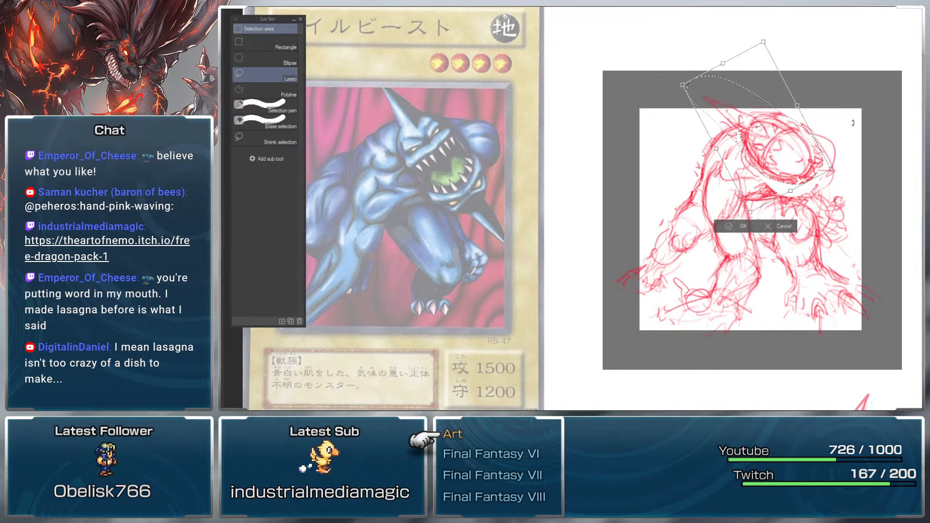
drag(844, 137, 781, 102)
scroll(781, 101, up, 2)
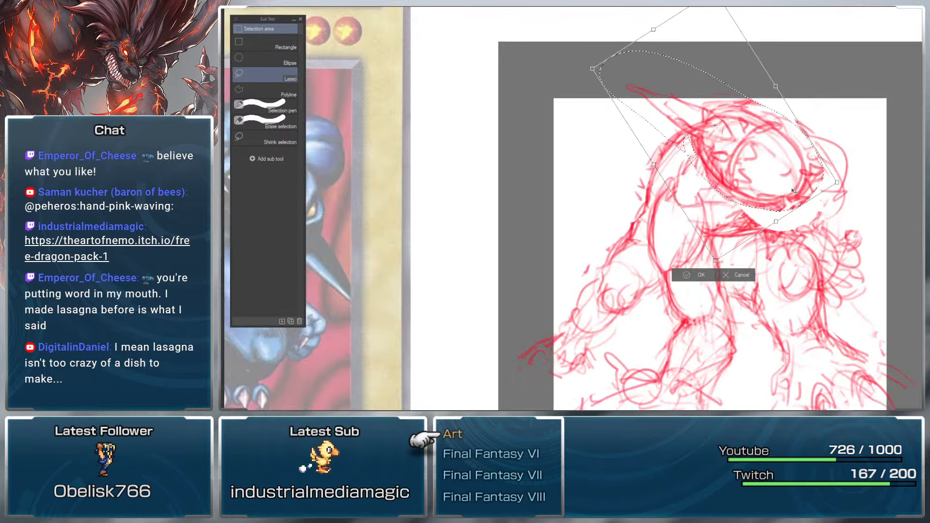
key(Return)
scroll(817, 152, down, 4)
key(ctrl+d)
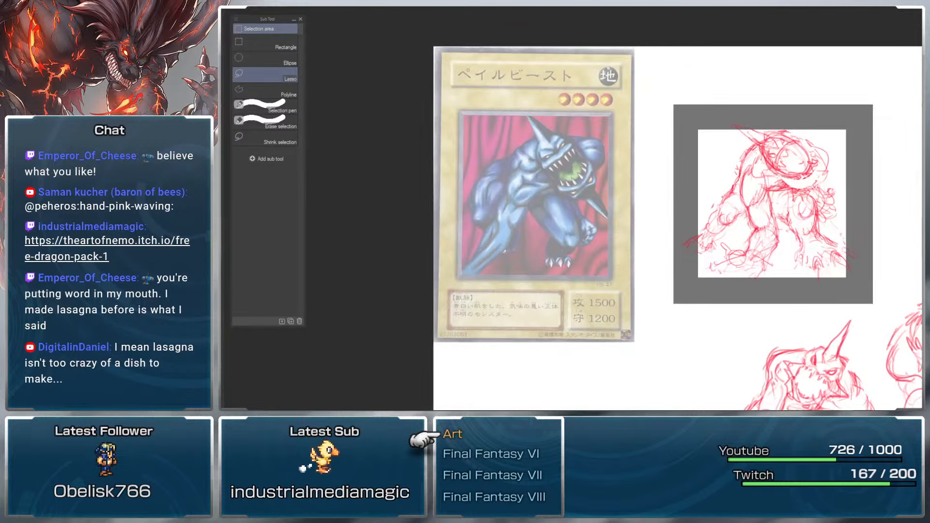
Step: Draw a second horn projecting from the lower side of the tilted head and reinforce the nearby contours
key(b)
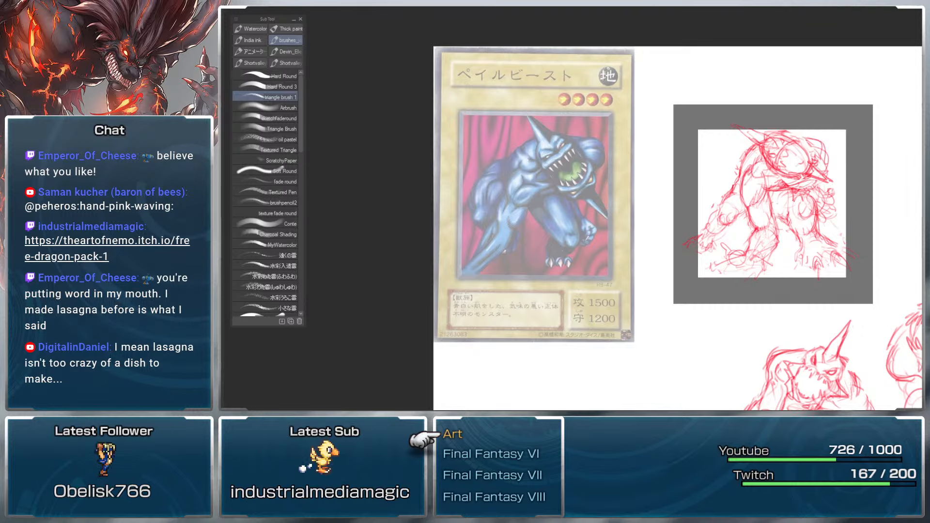
drag(820, 156, 827, 161)
key(k)
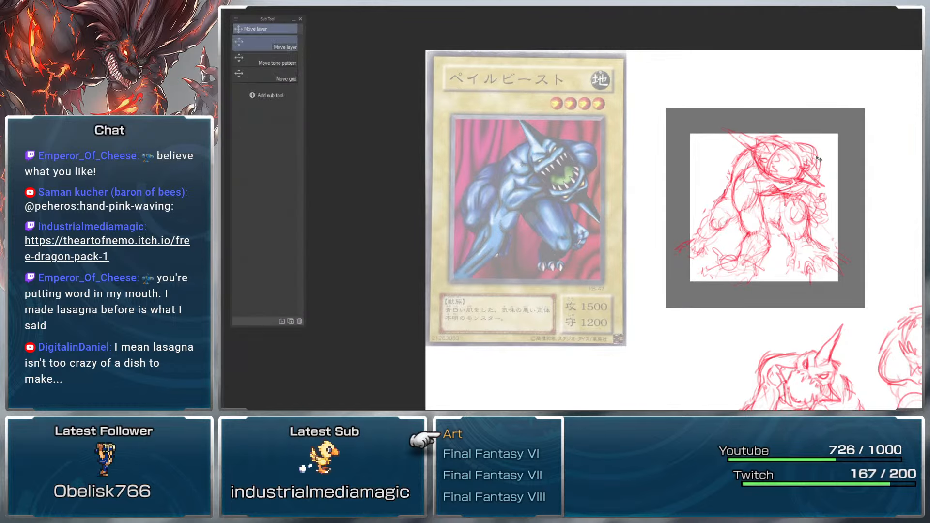
scroll(822, 159, up, 2)
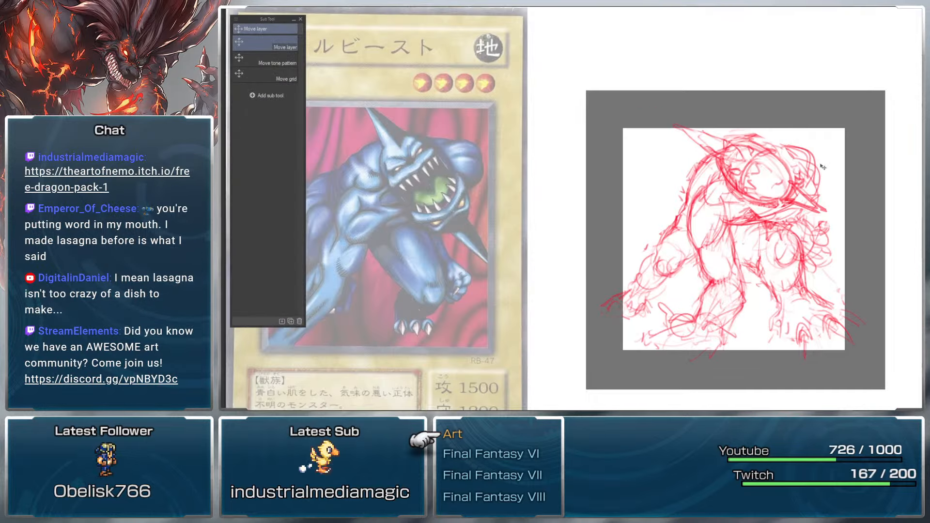
key(b)
drag(825, 214, 818, 184)
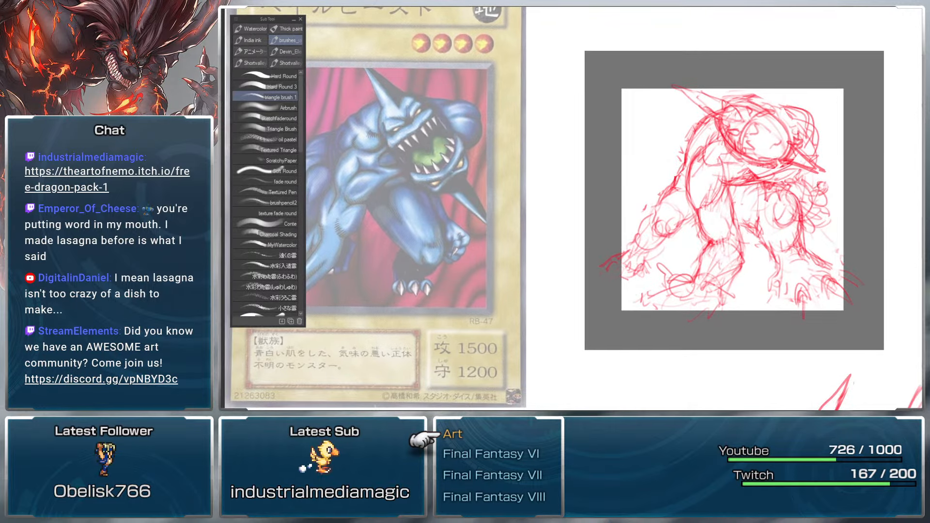
drag(818, 185, 818, 189)
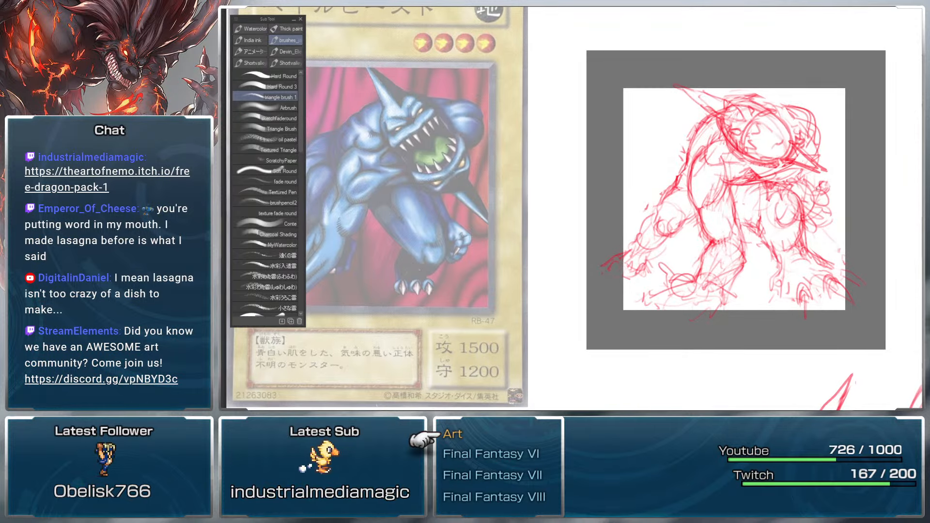
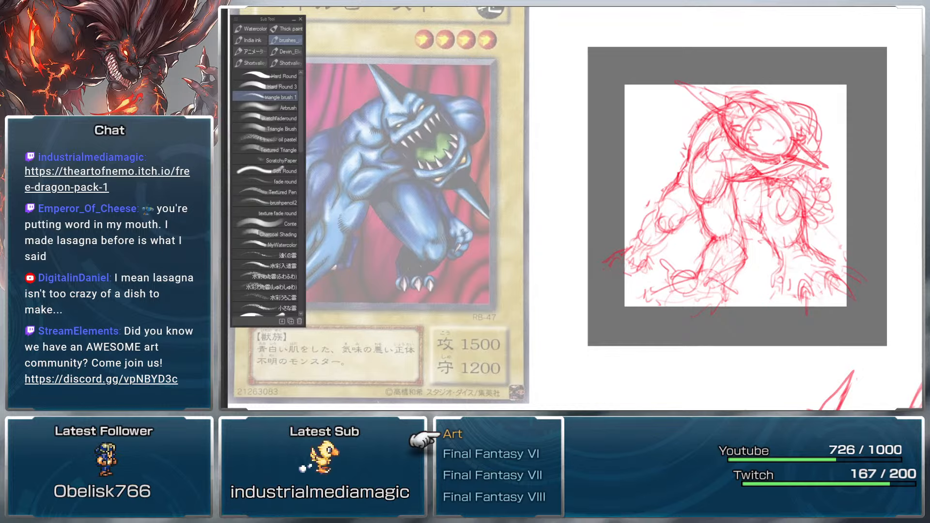
Step: Reinforce the red contours of the monster's near upper arm, elbow and bent torso with overlapping strokes
drag(692, 162, 690, 190)
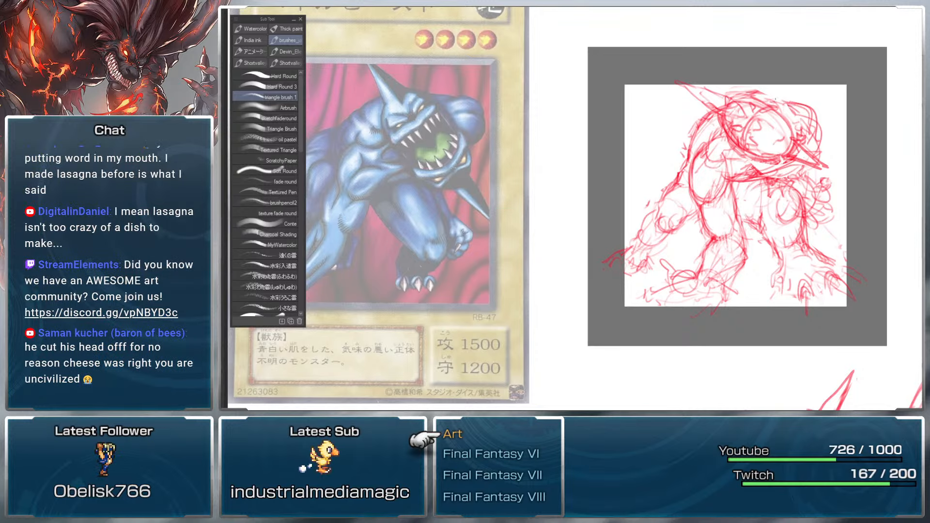
mouse_move(754, 95)
mouse_down()
mouse_move(785, 102)
mouse_move(819, 130)
mouse_move(803, 174)
mouse_up()
drag(735, 165, 726, 194)
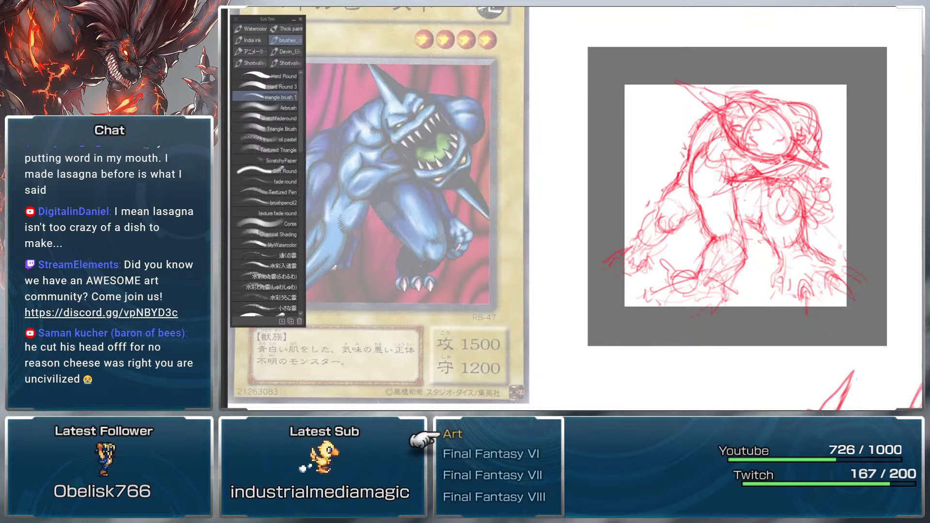
drag(730, 191, 701, 188)
drag(692, 179, 704, 223)
drag(691, 194, 701, 201)
mouse_move(689, 170)
mouse_down()
mouse_move(693, 196)
mouse_move(729, 199)
mouse_move(739, 224)
mouse_up()
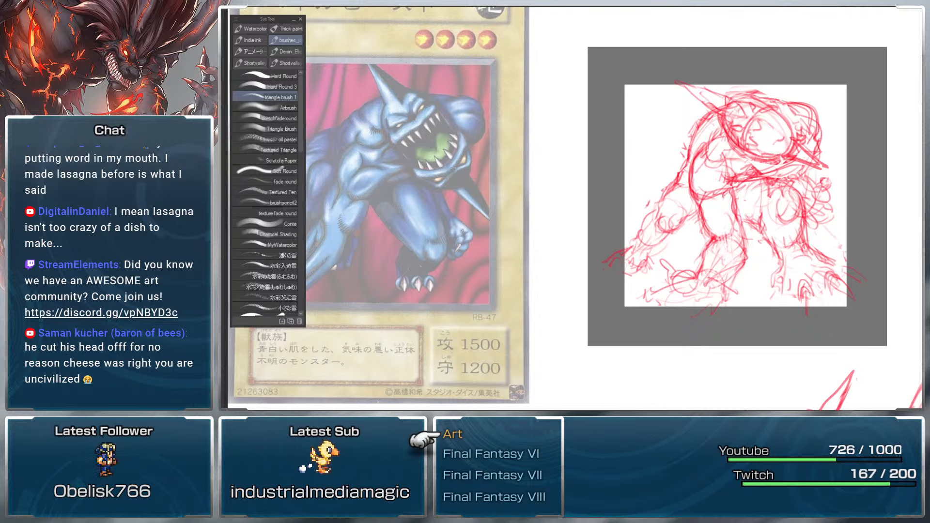
Step: Add rough red strokes to the clawed front foot and strengthen the lines along the thigh and crossed forearm
mouse_move(672, 291)
mouse_down()
mouse_move(683, 294)
mouse_move(658, 300)
mouse_move(639, 285)
mouse_move(641, 270)
mouse_up()
mouse_move(640, 270)
mouse_down()
mouse_move(646, 288)
mouse_move(673, 302)
mouse_up()
drag(687, 293, 693, 307)
drag(727, 194, 701, 231)
drag(840, 214, 838, 213)
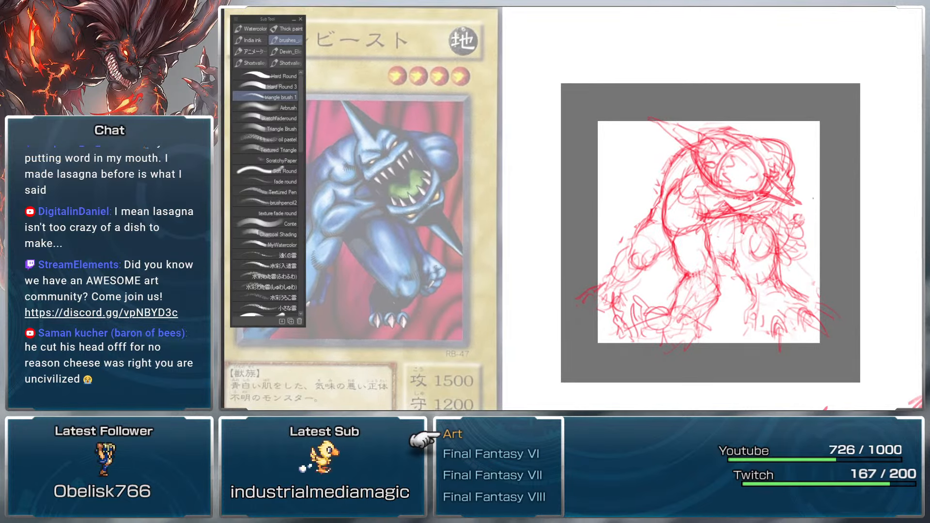
mouse_move(707, 233)
mouse_down()
mouse_move(744, 223)
mouse_move(736, 213)
mouse_up()
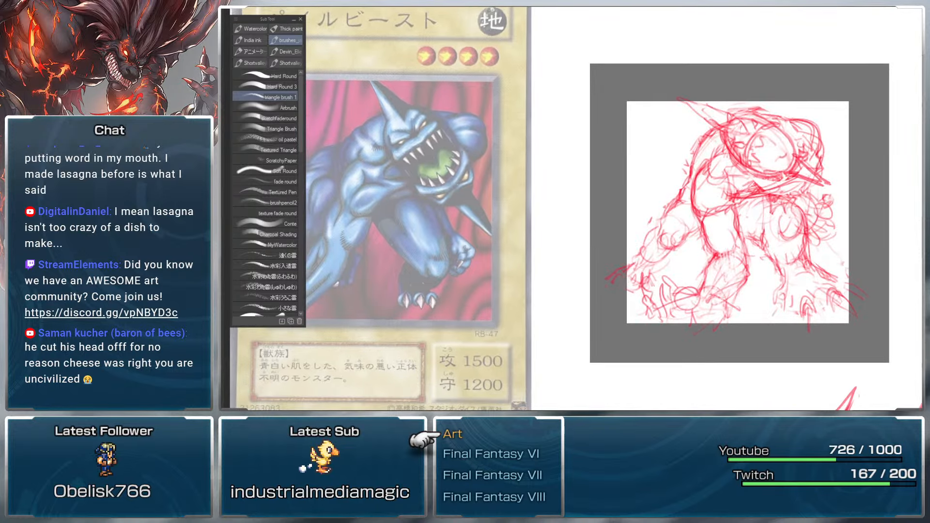
Step: Turn the red monster sketch light blue so it serves as an underdrawing for darker linework
key(ctrl+b)
scroll(860, 139, up, 1)
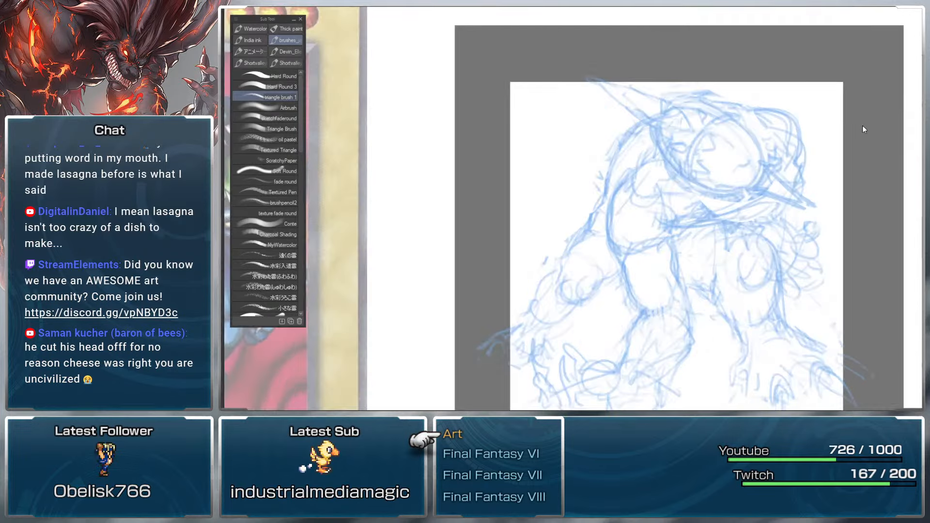
mouse_move(776, 167)
mouse_down()
mouse_move(779, 175)
mouse_move(864, 165)
mouse_move(764, 163)
mouse_up()
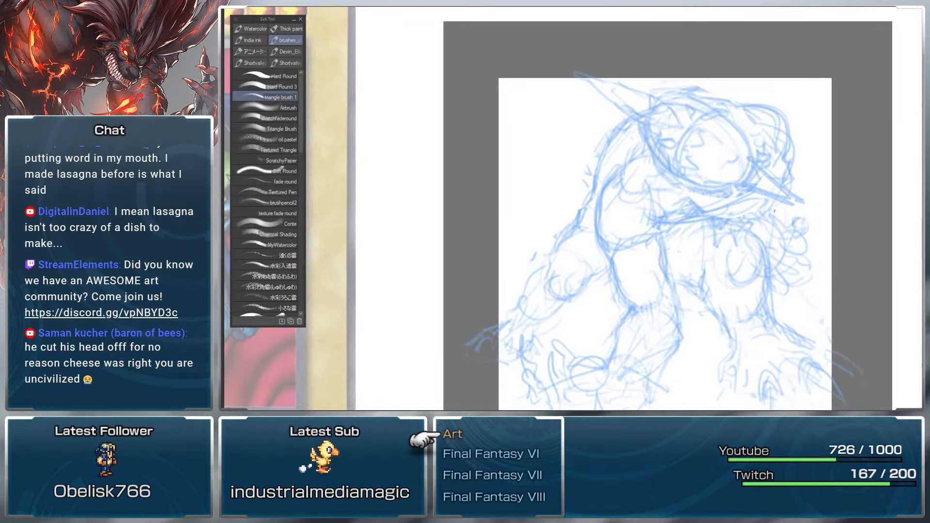
drag(774, 221, 825, 208)
scroll(823, 202, down, 2)
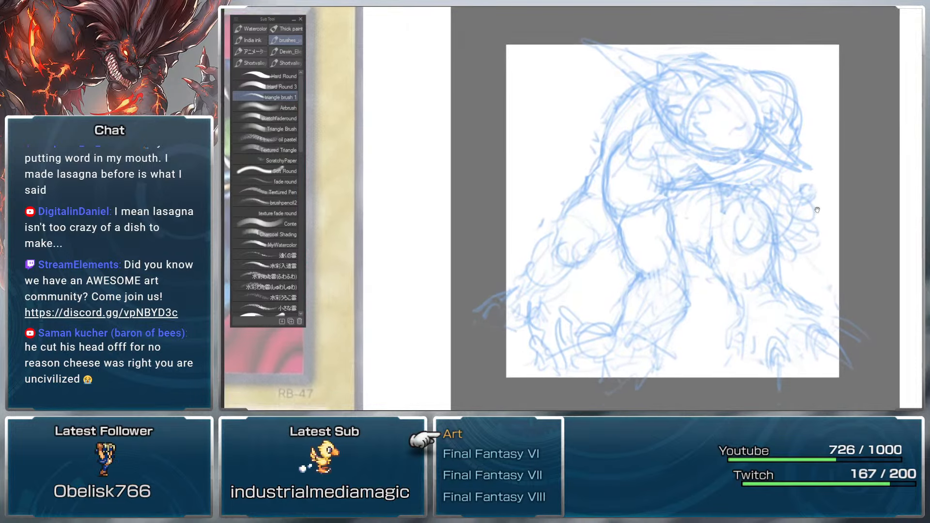
scroll(811, 212, up, 1)
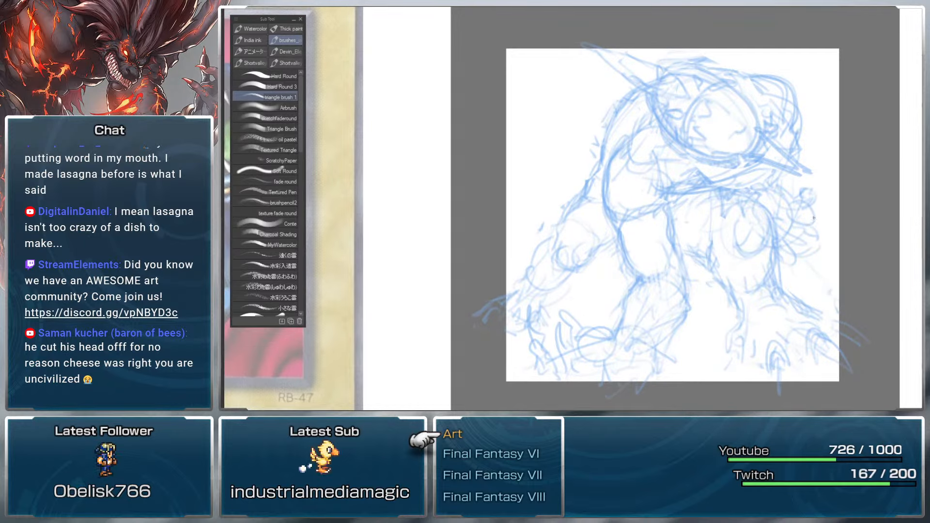
drag(814, 218, 814, 224)
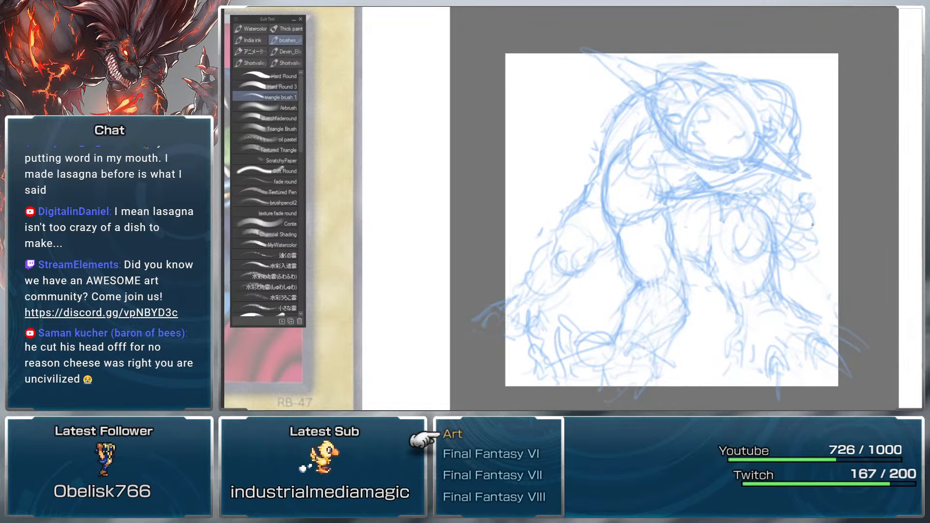
mouse_move(581, 378)
mouse_down()
mouse_move(616, 349)
mouse_move(649, 387)
mouse_move(669, 380)
mouse_up()
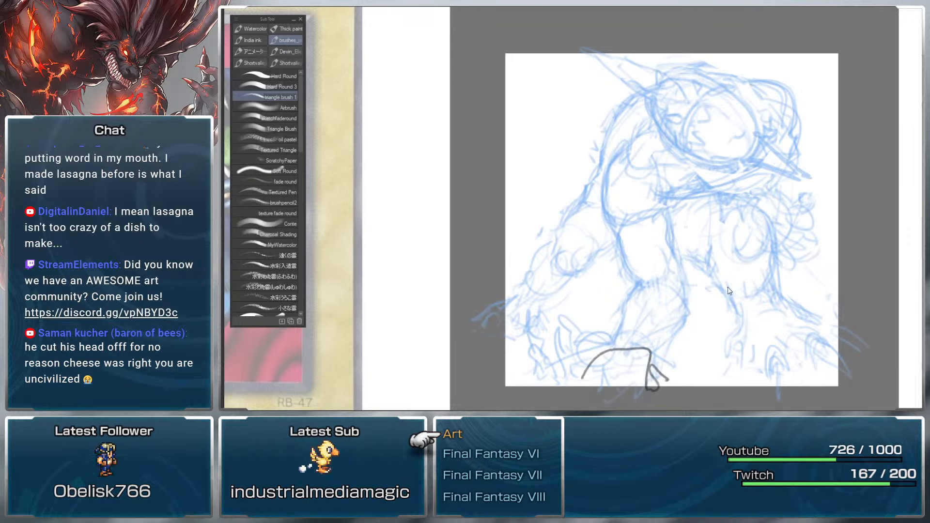
key(ctrl+z)
mouse_move(783, 202)
mouse_down()
mouse_move(755, 261)
mouse_move(782, 203)
mouse_move(787, 226)
mouse_up()
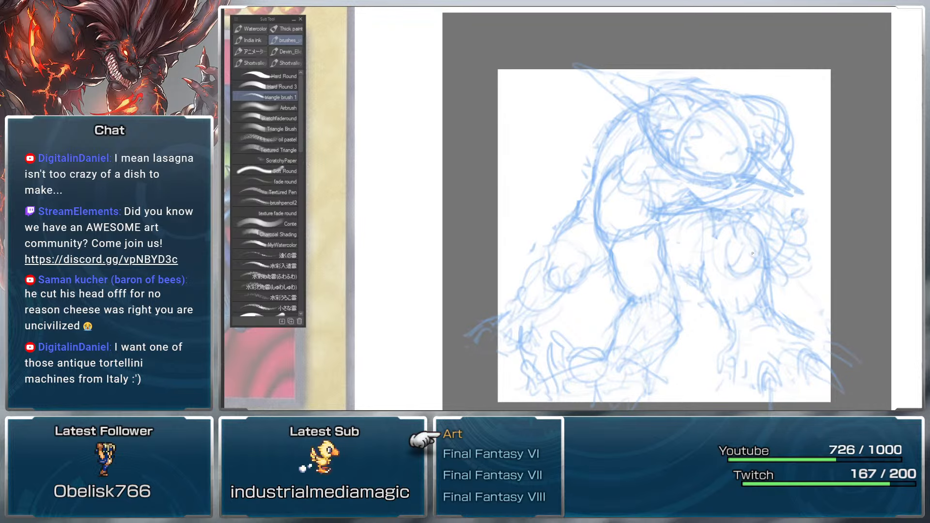
drag(810, 159, 802, 193)
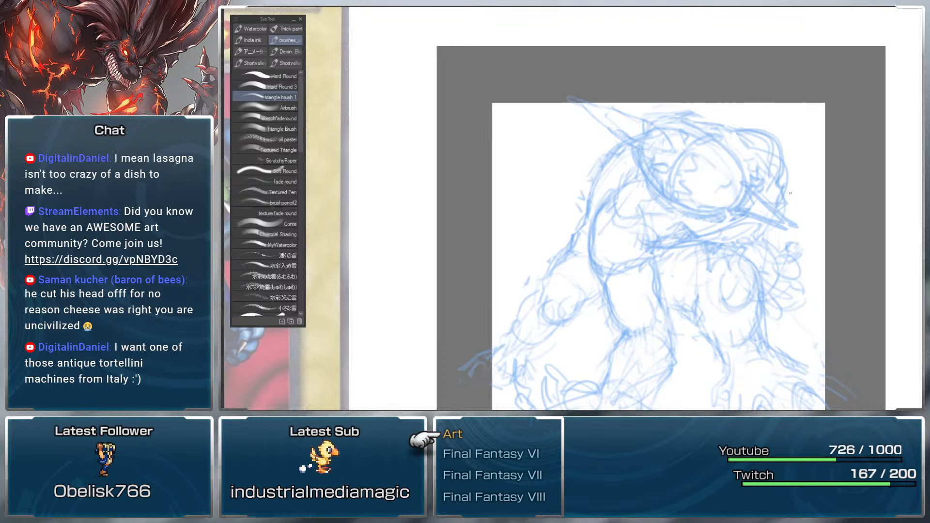
drag(782, 198, 797, 203)
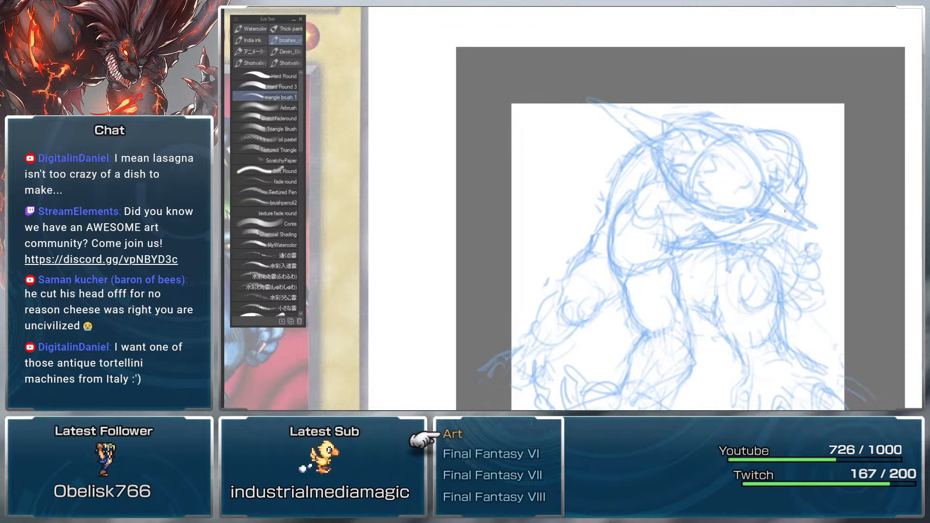
drag(777, 182, 784, 177)
drag(783, 189, 785, 184)
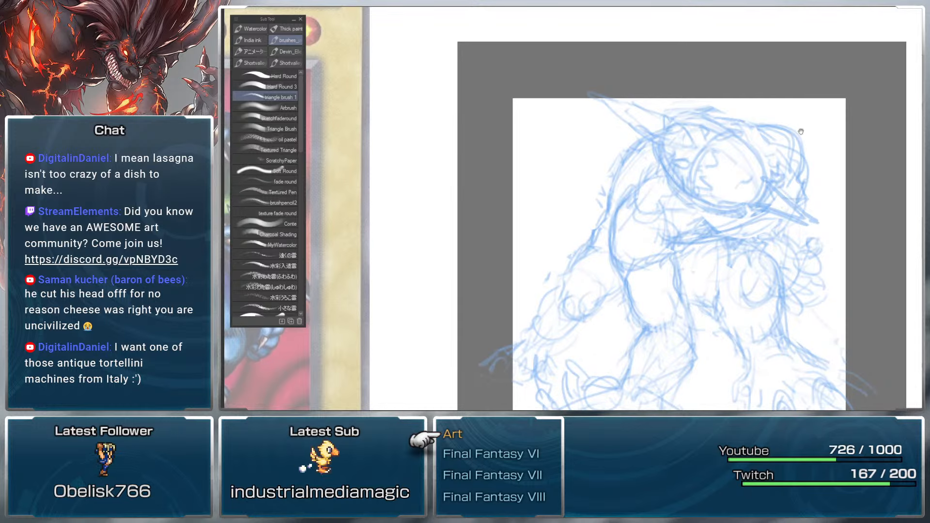
Step: Draw the upper row of pointed teeth in dark grey along the upper edge of the open mouth
drag(775, 202, 733, 227)
scroll(767, 204, up, 1)
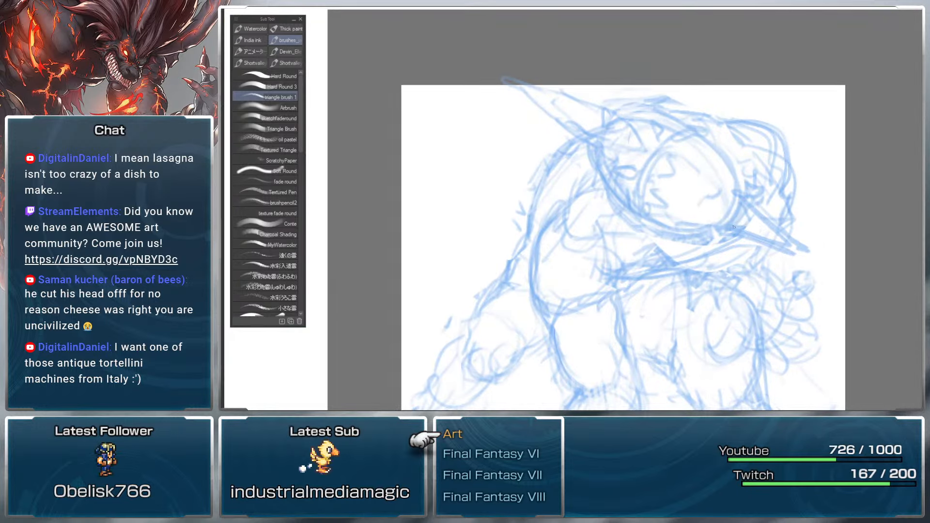
mouse_move(657, 171)
mouse_down()
mouse_move(677, 182)
mouse_move(652, 164)
mouse_move(684, 171)
mouse_move(664, 160)
mouse_up()
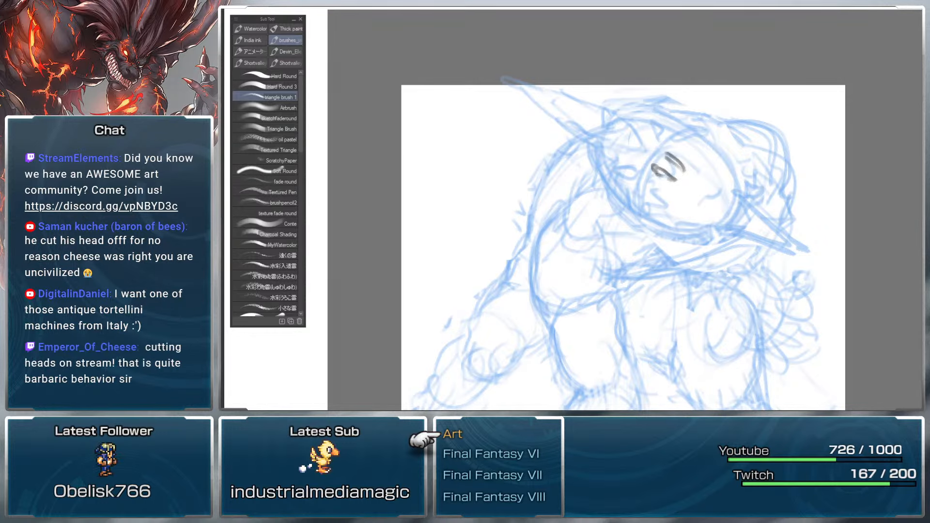
drag(643, 176, 654, 189)
drag(652, 176, 666, 191)
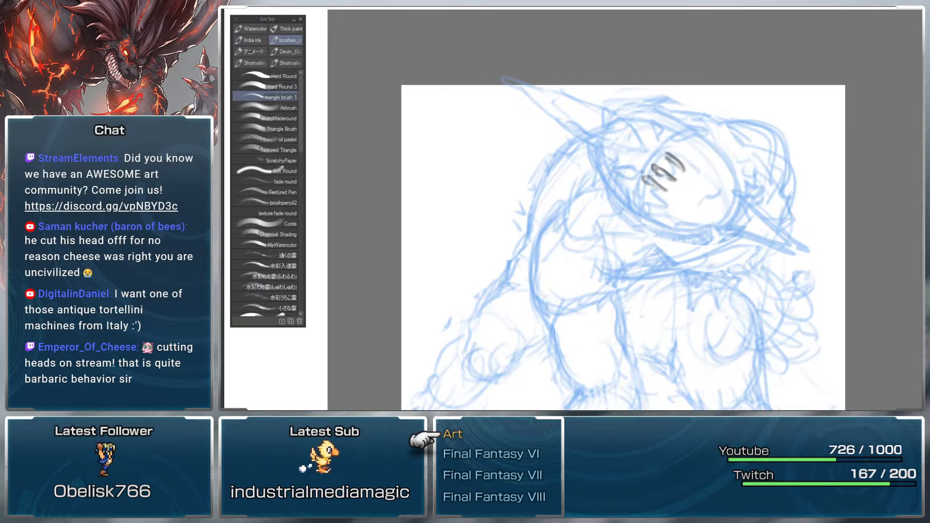
drag(671, 144, 692, 162)
drag(667, 140, 697, 167)
mouse_move(640, 208)
mouse_down()
mouse_move(668, 187)
mouse_move(638, 185)
mouse_up()
drag(687, 149, 706, 139)
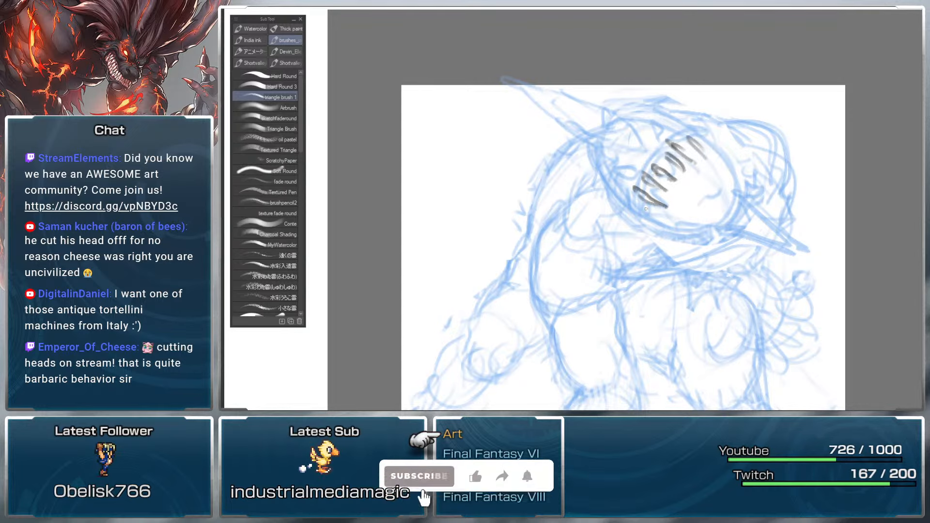
drag(707, 168, 720, 146)
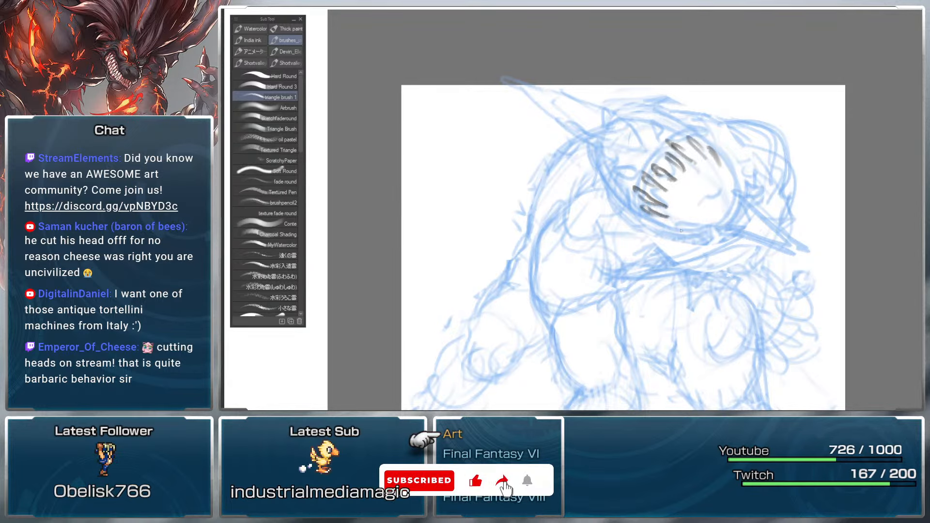
Step: Draw the lower row of teeth around the mouth opening and sketch the eyes on the tilted face
mouse_move(674, 218)
mouse_down()
mouse_move(691, 233)
mouse_move(697, 207)
mouse_up()
mouse_move(695, 229)
mouse_down()
mouse_move(723, 212)
mouse_move(715, 192)
mouse_up()
mouse_move(711, 193)
mouse_down()
mouse_move(727, 215)
mouse_move(732, 194)
mouse_move(725, 171)
mouse_up()
mouse_move(651, 162)
mouse_down()
mouse_move(614, 152)
mouse_move(657, 170)
mouse_move(661, 158)
mouse_up()
key(ctrl+z)
mouse_move(616, 177)
mouse_down()
mouse_move(644, 175)
mouse_move(625, 177)
mouse_move(647, 172)
mouse_move(654, 137)
mouse_up()
drag(731, 235, 750, 200)
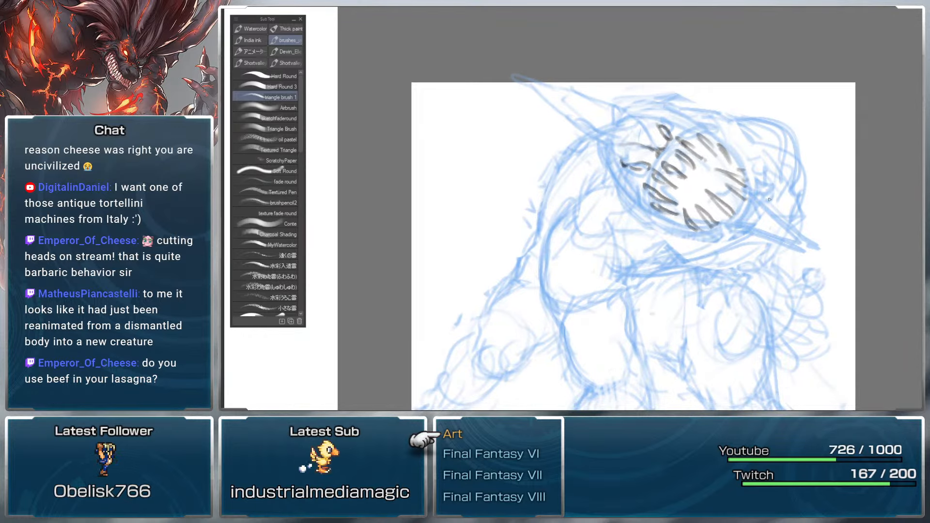
drag(768, 201, 765, 198)
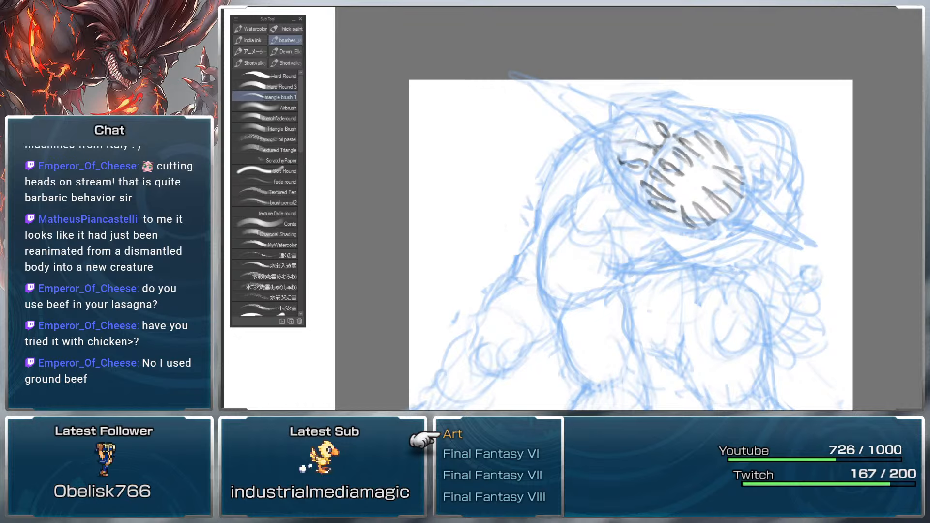
drag(724, 198, 728, 202)
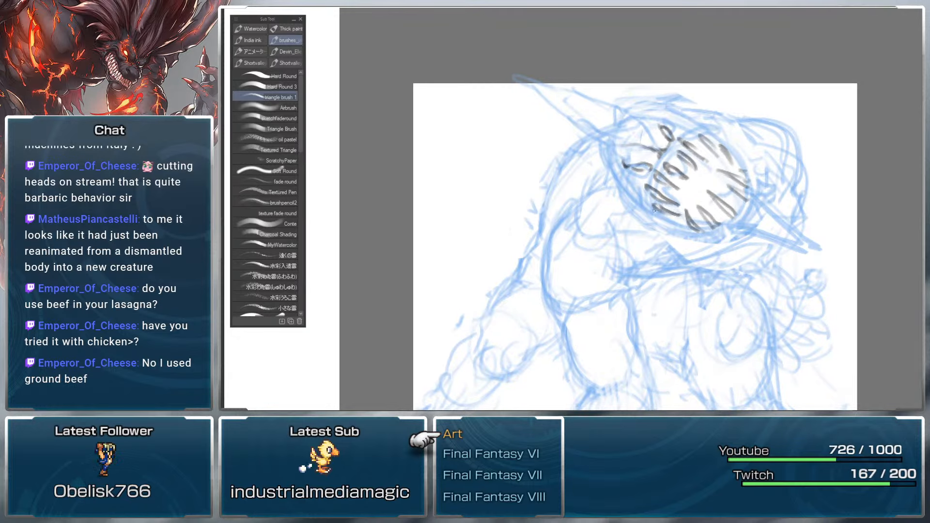
Step: Outline the gum line at both ends of the upper teeth and the curved cheek beside the eyes
mouse_move(645, 193)
mouse_down()
mouse_move(653, 216)
mouse_move(684, 223)
mouse_move(642, 213)
mouse_up()
drag(696, 133, 714, 129)
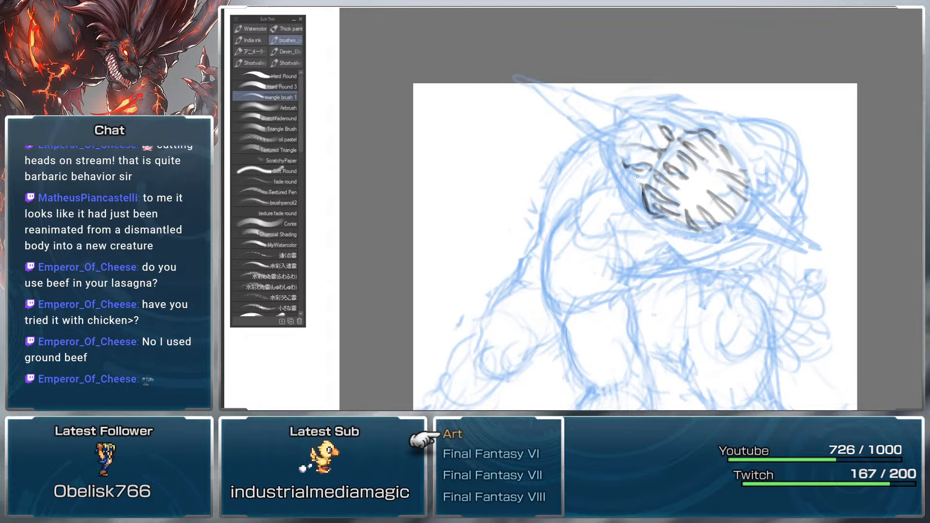
drag(640, 196, 616, 156)
drag(653, 115, 686, 133)
mouse_move(640, 194)
mouse_down()
mouse_move(613, 182)
mouse_move(601, 142)
mouse_up()
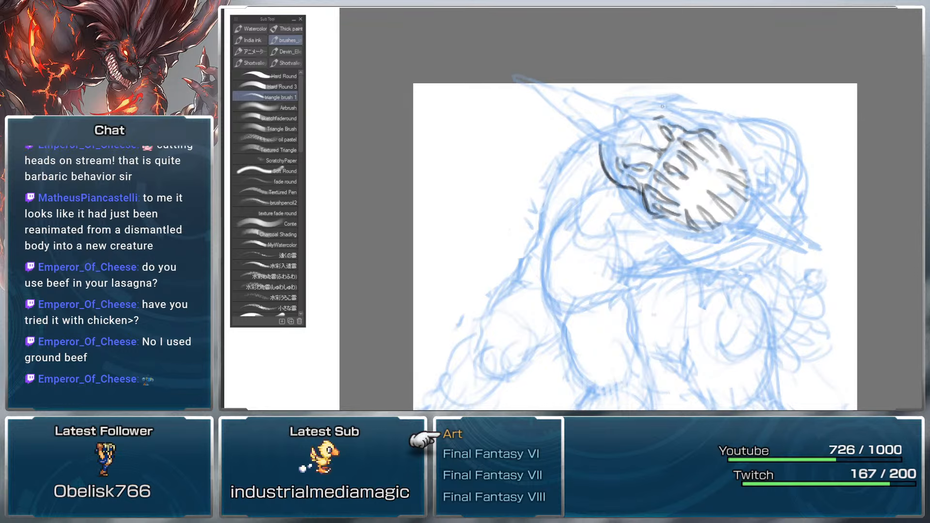
Step: Draw the brow and top contour of the head above the far eye, undoing the rejected strokes
mouse_move(635, 104)
mouse_down()
mouse_move(678, 124)
mouse_move(653, 101)
mouse_move(685, 125)
mouse_move(675, 110)
mouse_move(641, 104)
mouse_move(661, 121)
mouse_up()
key(ctrl+z)
key(ctrl+z)
drag(621, 159, 615, 164)
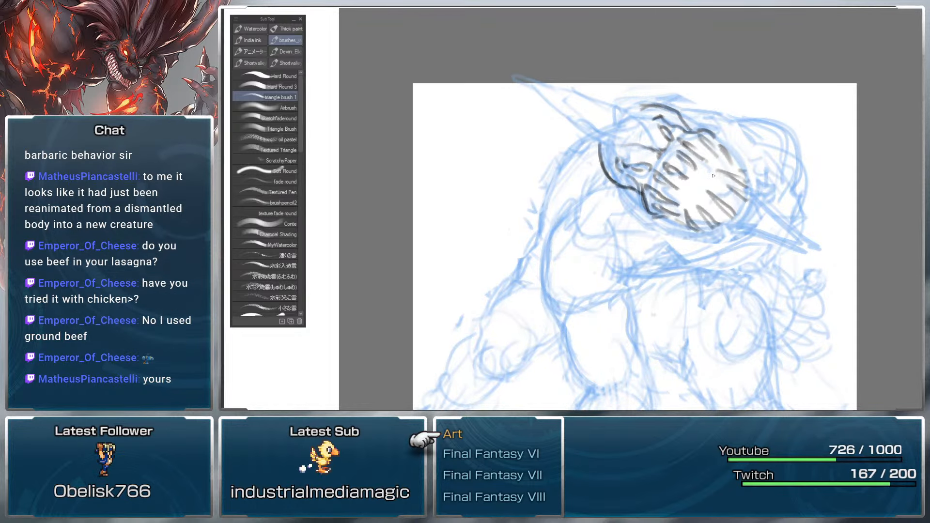
drag(623, 162, 616, 155)
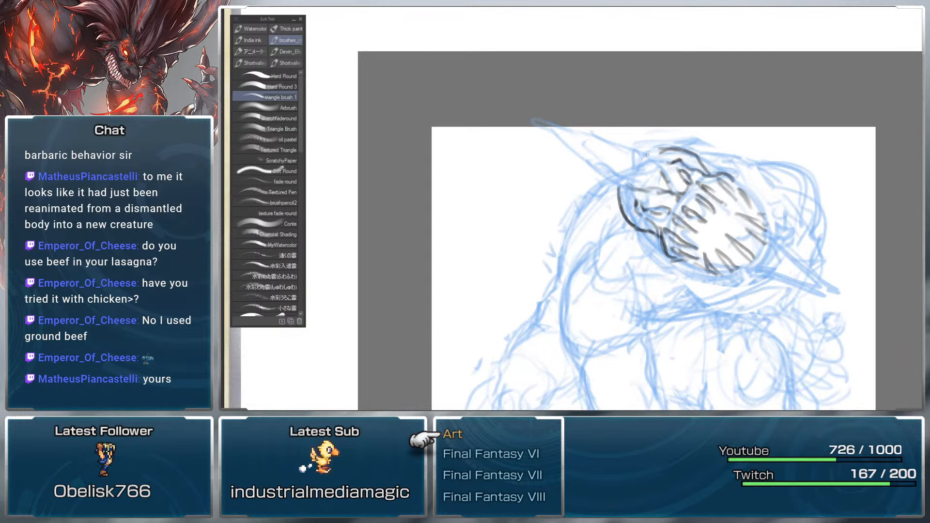
mouse_move(667, 146)
mouse_down()
mouse_move(713, 165)
mouse_move(713, 176)
mouse_up()
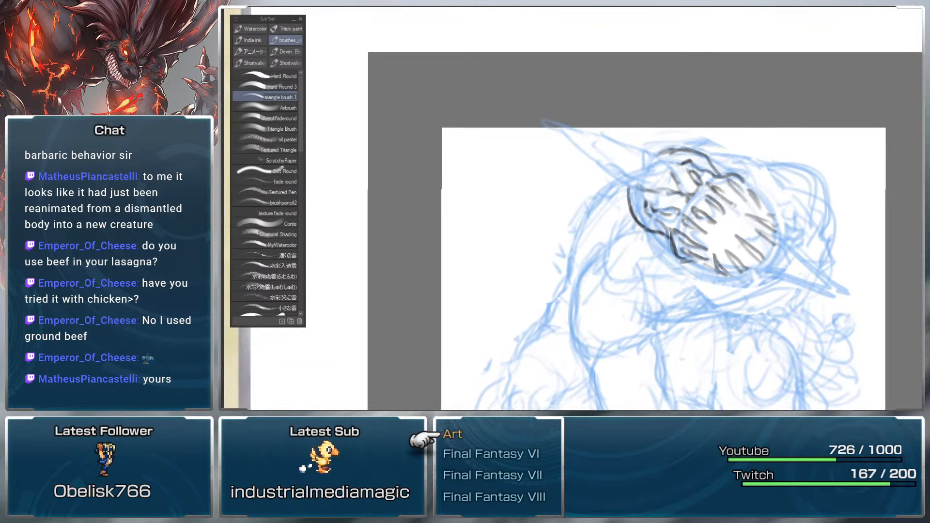
drag(715, 179, 769, 189)
mouse_move(644, 192)
mouse_down()
mouse_move(600, 144)
mouse_move(659, 165)
mouse_move(657, 181)
mouse_move(578, 128)
mouse_move(611, 147)
mouse_up()
mouse_move(557, 113)
mouse_down()
mouse_move(618, 167)
mouse_move(570, 123)
mouse_move(649, 159)
mouse_move(586, 131)
mouse_up()
key(ctrl+z)
key(ctrl+z)
key(ctrl+z)
key(ctrl+z)
key(ctrl+z)
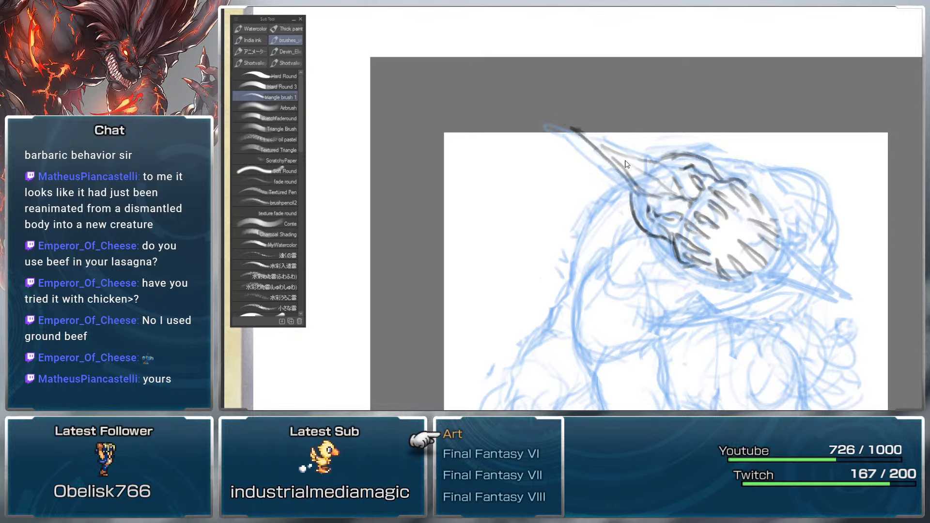
Step: Draw a shorter pointed horn from the forehead in dark grey, with ridge lines running down to the brow
mouse_move(638, 185)
mouse_down()
mouse_move(607, 151)
mouse_move(639, 187)
mouse_up()
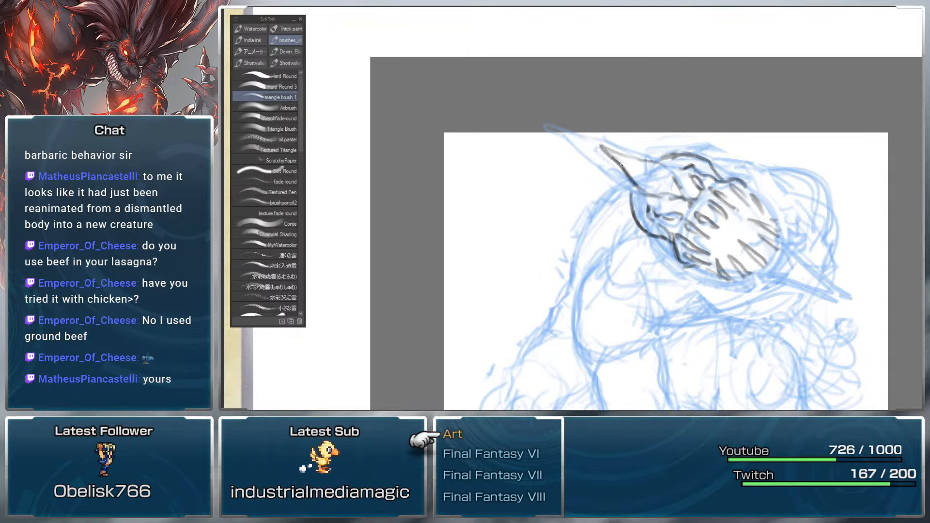
mouse_move(602, 147)
mouse_down()
mouse_move(645, 194)
mouse_move(617, 164)
mouse_move(637, 185)
mouse_move(632, 164)
mouse_up()
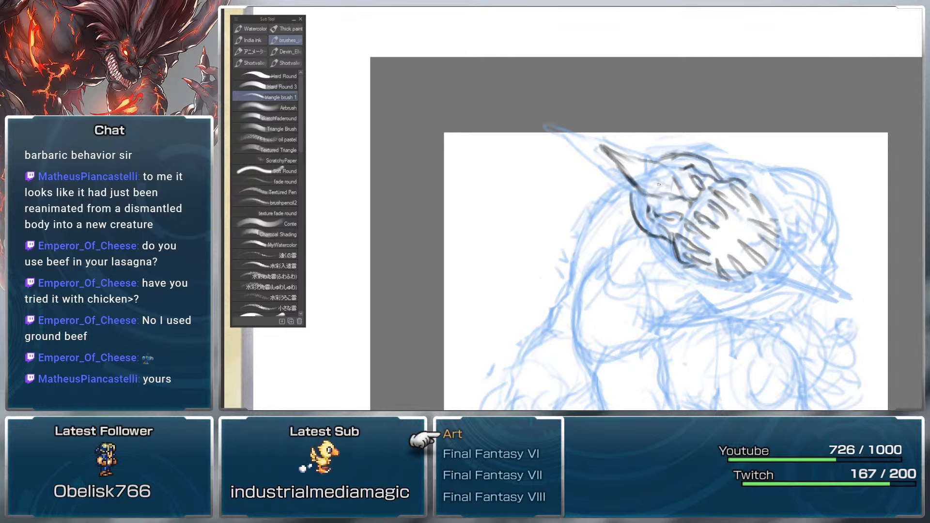
drag(666, 189, 638, 168)
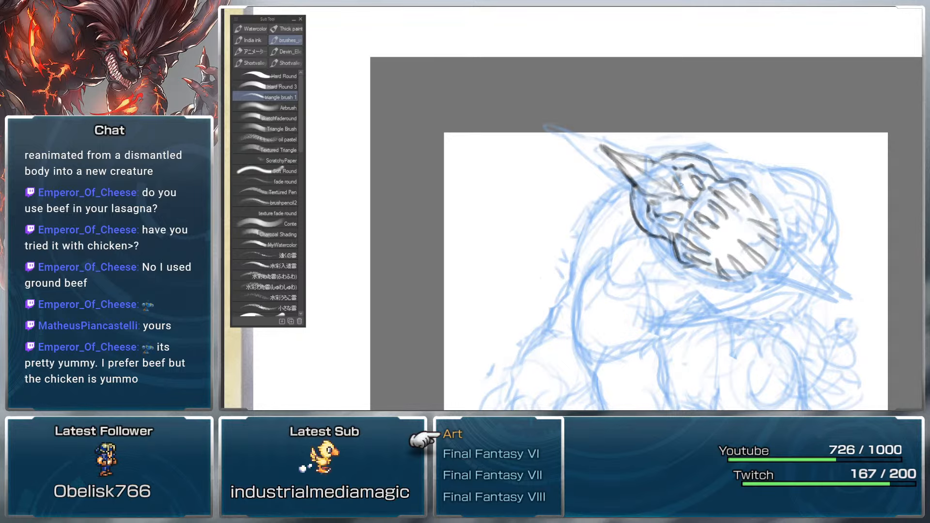
Step: Rotate the canvas so the head points down and outline the lower jaw around the lower teeth
mouse_move(772, 178)
mouse_down()
mouse_move(702, 58)
mouse_move(629, 291)
mouse_move(548, 177)
mouse_move(631, 200)
mouse_up()
key(r)
key(b)
drag(620, 238, 618, 189)
drag(708, 217, 708, 190)
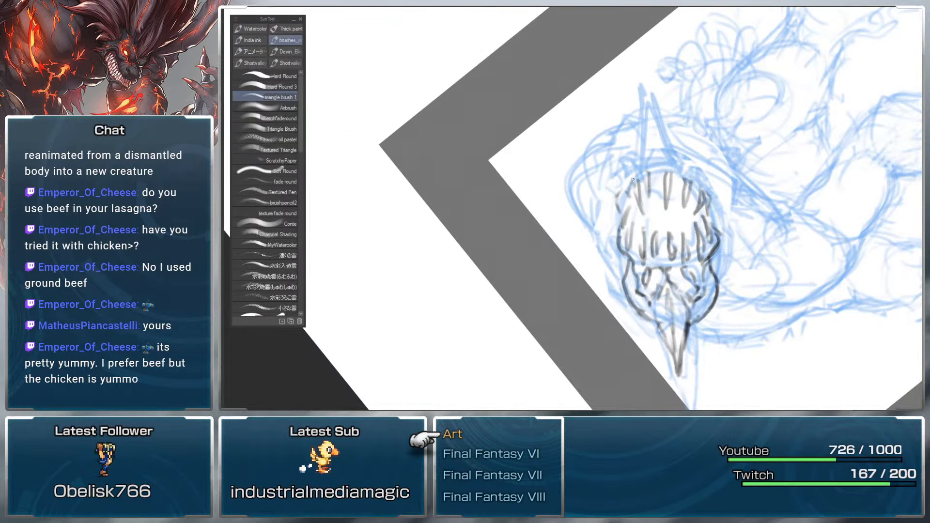
mouse_move(648, 172)
mouse_down()
mouse_move(699, 170)
mouse_move(669, 167)
mouse_move(696, 176)
mouse_up()
drag(711, 219, 715, 199)
mouse_move(621, 208)
mouse_down()
mouse_move(630, 177)
mouse_move(700, 180)
mouse_move(650, 171)
mouse_up()
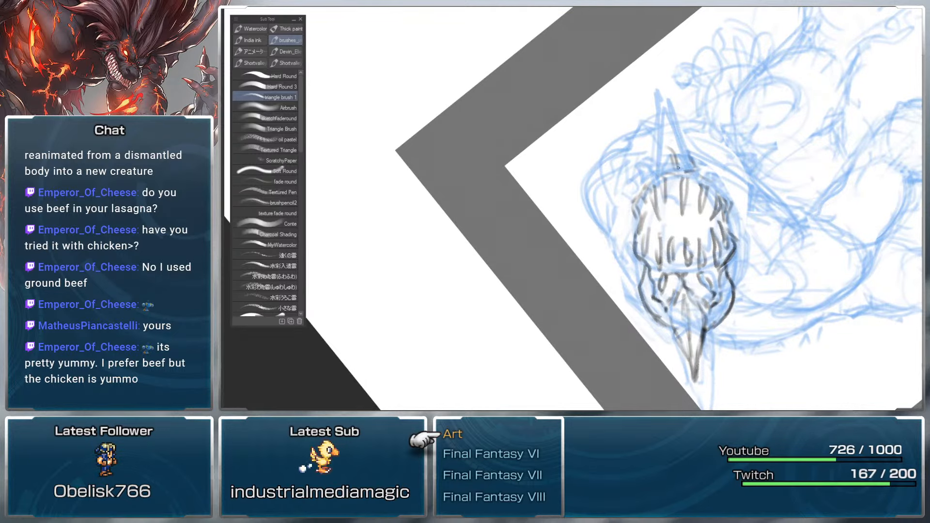
Step: Draw a pointed spike on the chin with creased folds and small bumps around its base
mouse_move(674, 158)
mouse_down()
mouse_move(662, 131)
mouse_move(663, 141)
mouse_move(668, 87)
mouse_move(682, 168)
mouse_move(682, 151)
mouse_move(660, 158)
mouse_move(669, 166)
mouse_move(644, 150)
mouse_move(697, 141)
mouse_up()
mouse_move(695, 148)
mouse_down()
mouse_move(691, 164)
mouse_move(702, 142)
mouse_up()
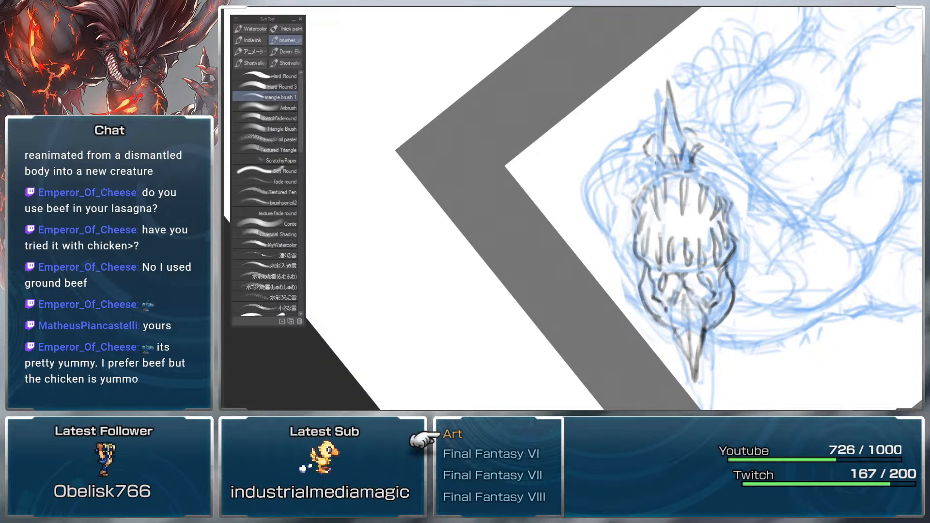
mouse_move(648, 157)
mouse_down()
mouse_move(662, 169)
mouse_move(700, 149)
mouse_move(700, 157)
mouse_move(685, 126)
mouse_up()
mouse_move(638, 156)
mouse_down()
mouse_move(648, 180)
mouse_move(651, 162)
mouse_move(709, 175)
mouse_up()
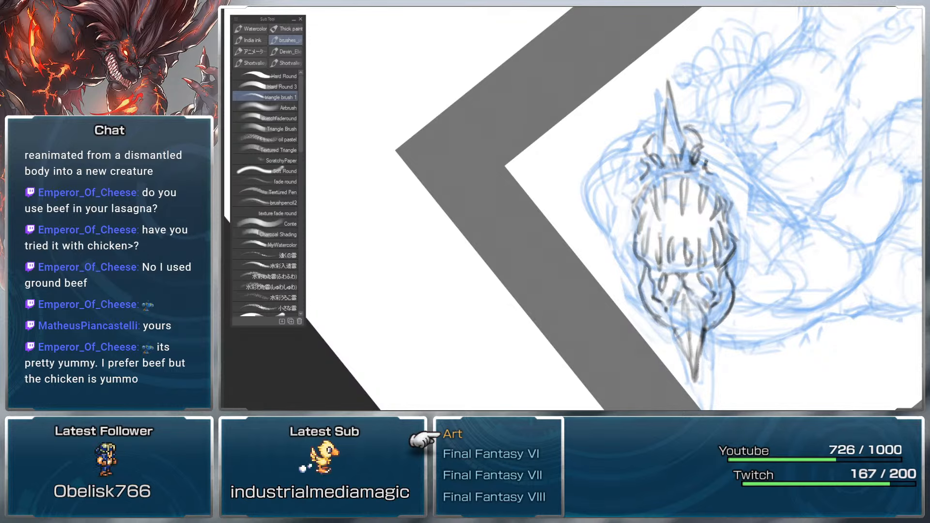
Step: Outline the rounded chin contour on both sides of the spike and connect it to the lower jaw
drag(646, 172, 635, 192)
drag(636, 197, 631, 202)
drag(707, 169, 726, 187)
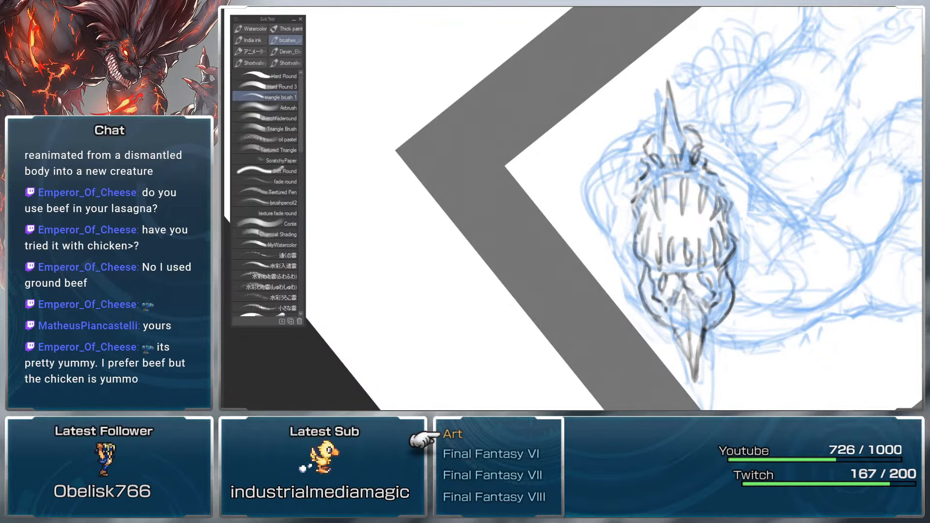
mouse_move(637, 221)
mouse_down()
mouse_move(630, 184)
mouse_move(642, 163)
mouse_move(632, 131)
mouse_move(651, 118)
mouse_up()
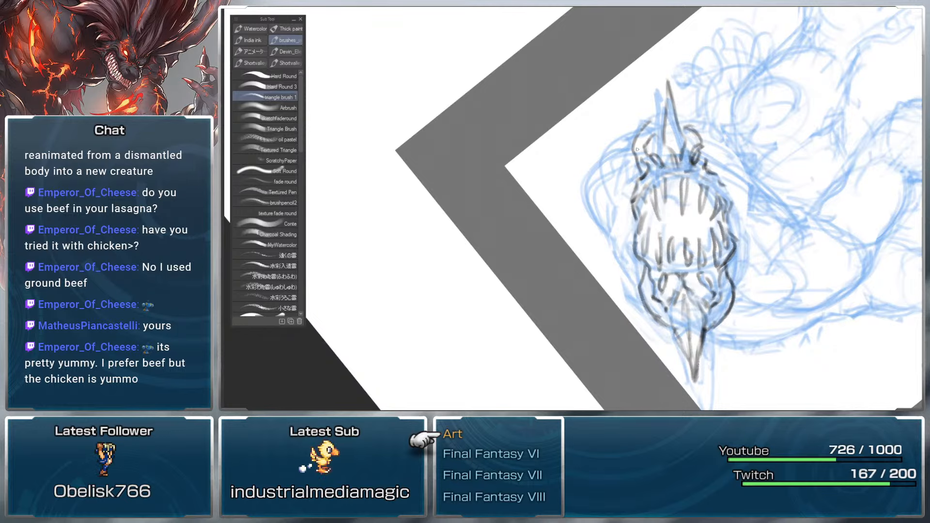
drag(635, 152, 658, 115)
mouse_move(706, 148)
mouse_down()
mouse_move(712, 170)
mouse_move(705, 131)
mouse_up()
mouse_move(713, 167)
mouse_down()
mouse_move(697, 119)
mouse_move(714, 172)
mouse_up()
drag(640, 158, 638, 182)
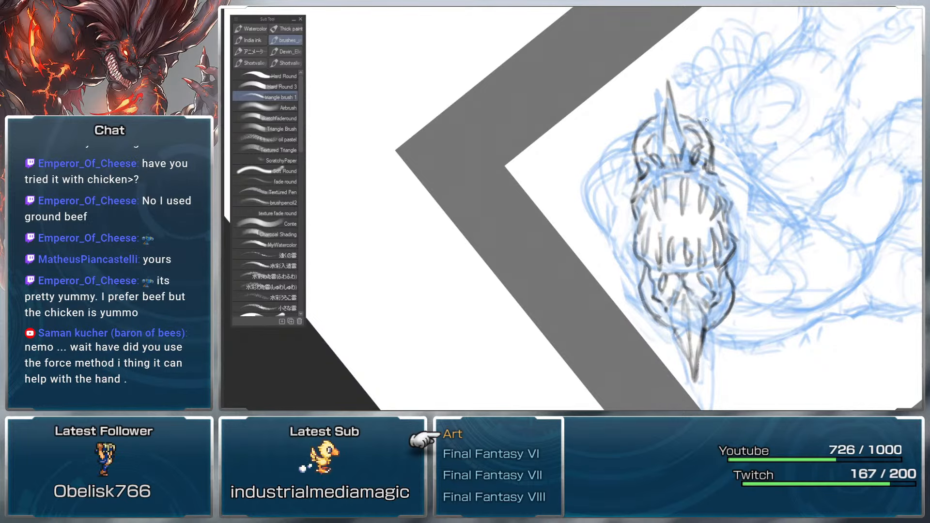
Step: Turn the canvas back upright and examine the inked head against the blue body sketch
key(shift+space)
drag(698, 116, 615, 338)
drag(676, 275, 705, 254)
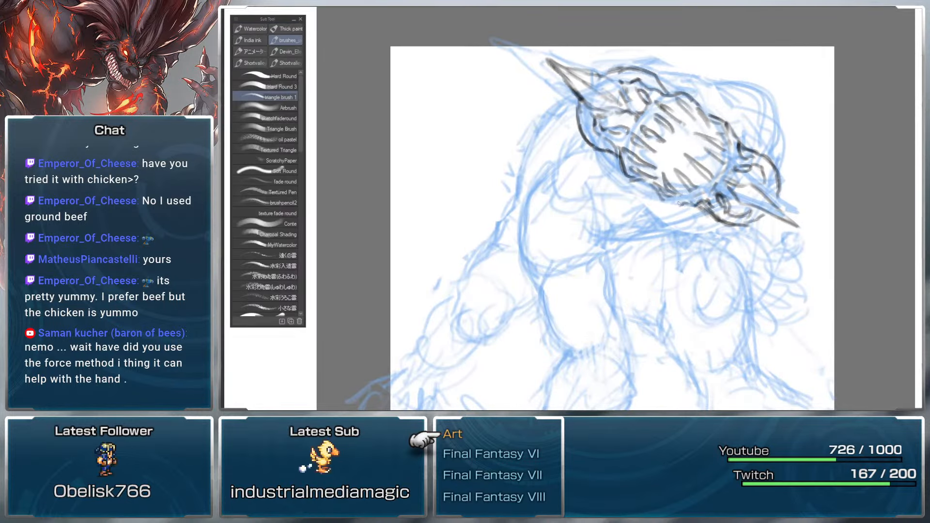
drag(689, 204, 710, 215)
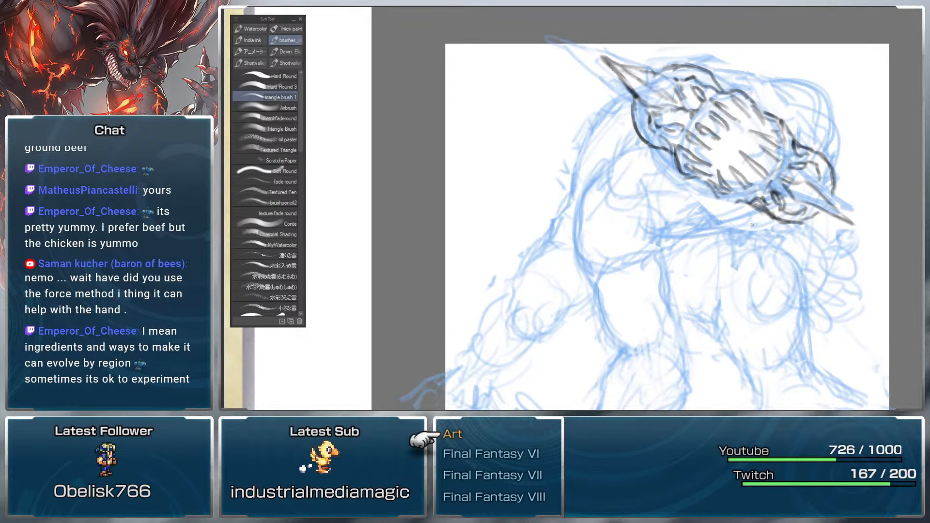
mouse_move(767, 245)
mouse_down()
mouse_move(815, 154)
mouse_move(806, 186)
mouse_up()
scroll(824, 167, down, 1)
scroll(806, 190, up, 1)
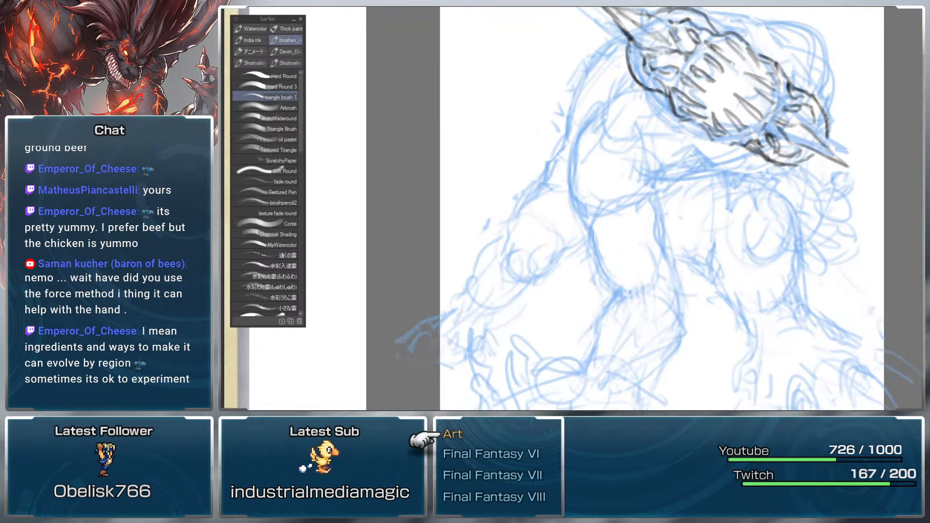
drag(826, 148, 809, 212)
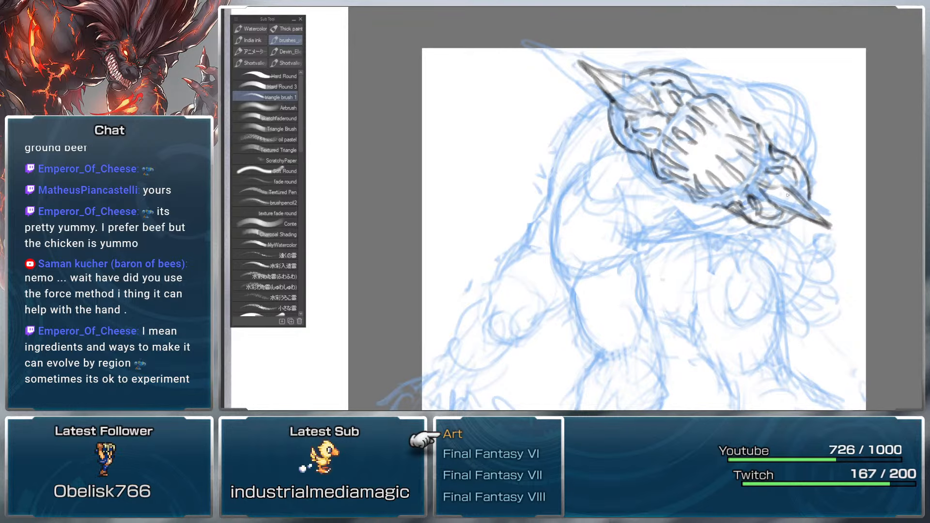
drag(683, 183, 699, 155)
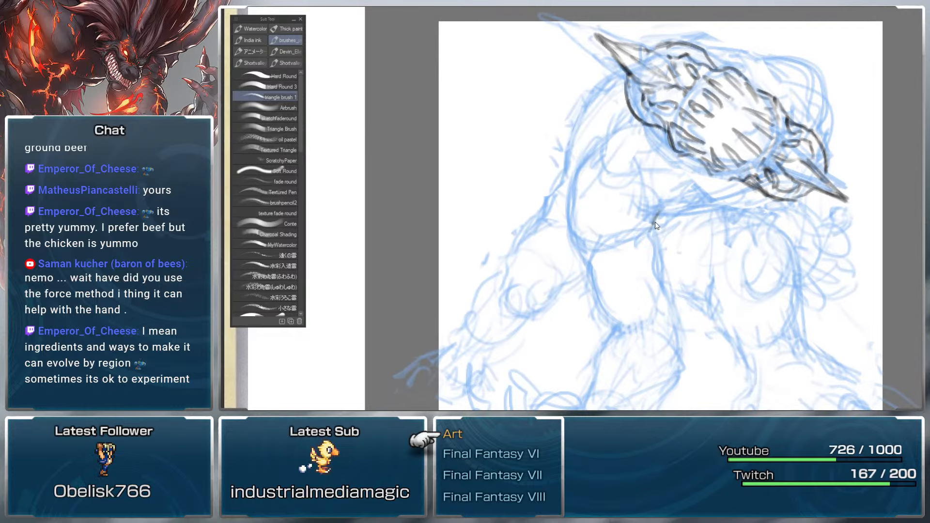
Step: Outline the outer curve of the near shoulder and the armpit edge over the blue sketch
drag(649, 243, 672, 196)
drag(608, 235, 631, 242)
mouse_move(574, 190)
mouse_down()
mouse_move(572, 232)
mouse_move(589, 266)
mouse_move(567, 233)
mouse_move(588, 266)
mouse_move(572, 198)
mouse_move(583, 154)
mouse_move(604, 142)
mouse_move(596, 151)
mouse_move(617, 178)
mouse_move(609, 137)
mouse_up()
key(ctrl+z)
drag(648, 184, 659, 168)
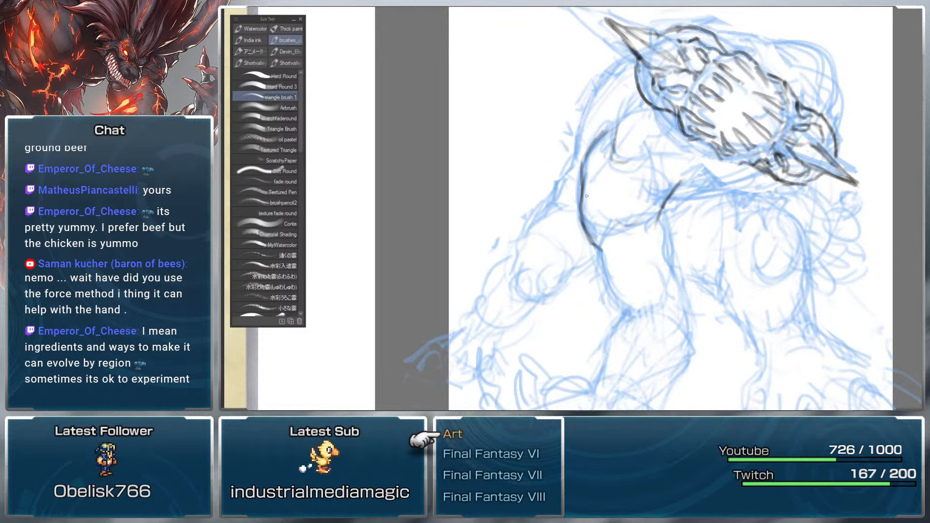
Step: Draw the underside of the near shoulder down to the arm and add light form marks inside it
drag(587, 196, 605, 171)
mouse_move(608, 238)
mouse_down()
mouse_move(621, 212)
mouse_move(652, 183)
mouse_move(631, 231)
mouse_up()
mouse_move(639, 228)
mouse_down()
mouse_move(678, 200)
mouse_move(623, 237)
mouse_move(661, 204)
mouse_move(603, 265)
mouse_move(590, 238)
mouse_move(602, 258)
mouse_up()
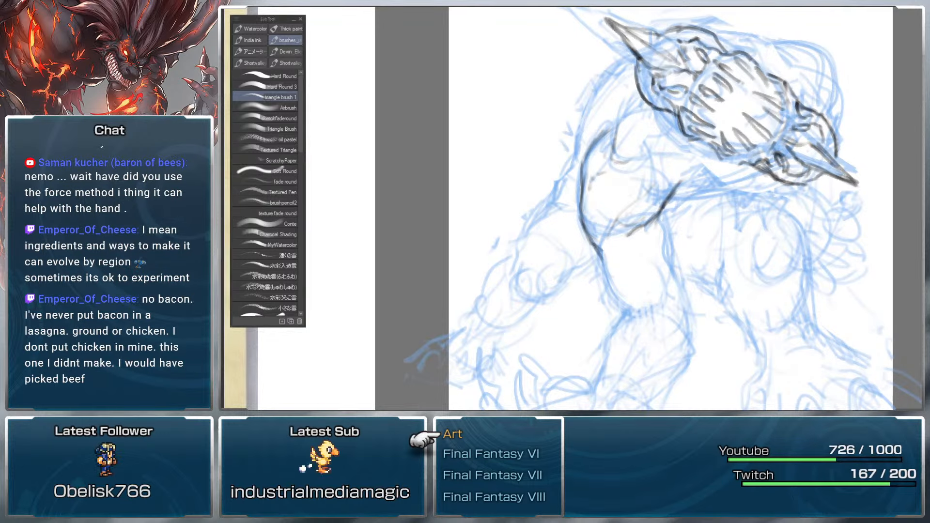
mouse_move(628, 234)
mouse_down()
mouse_move(617, 282)
mouse_move(604, 256)
mouse_up()
drag(654, 277, 655, 261)
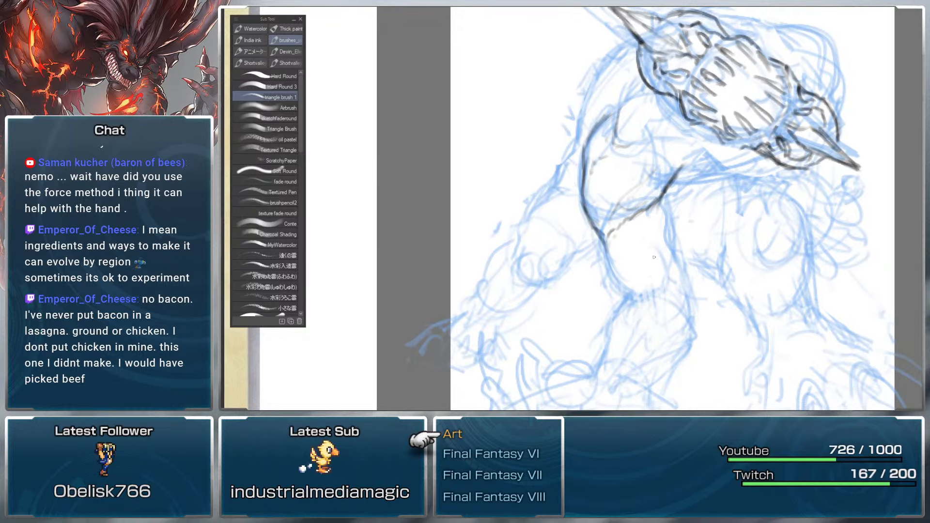
mouse_move(720, 201)
mouse_down()
mouse_move(719, 186)
mouse_move(719, 207)
mouse_move(716, 194)
mouse_up()
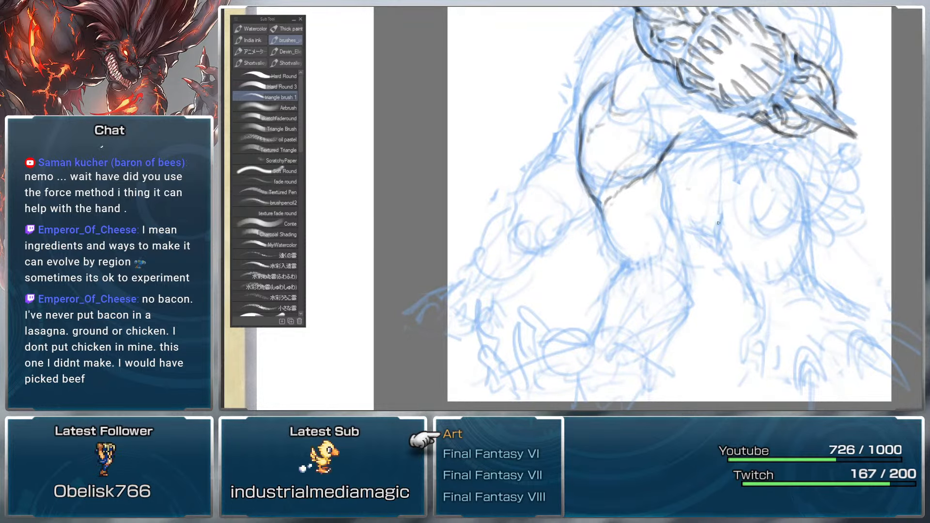
drag(719, 220, 711, 189)
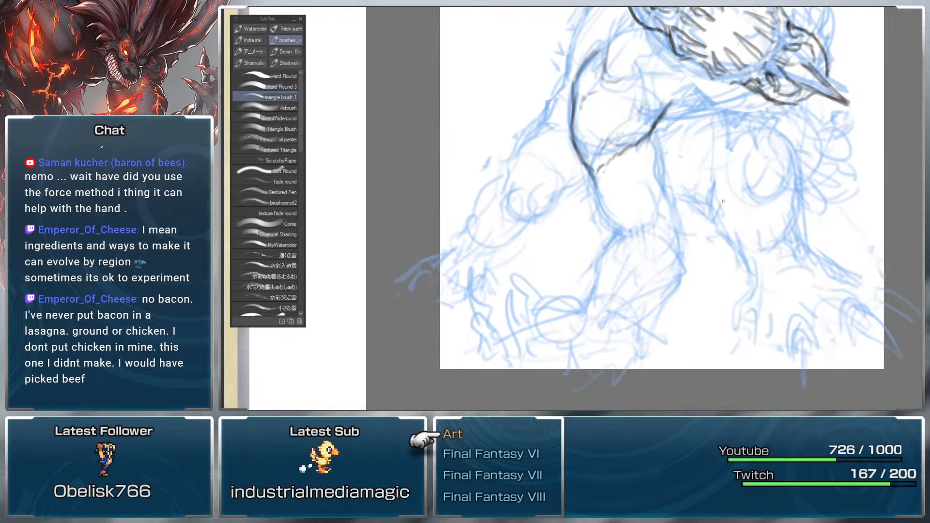
drag(611, 158, 602, 177)
drag(630, 218, 638, 227)
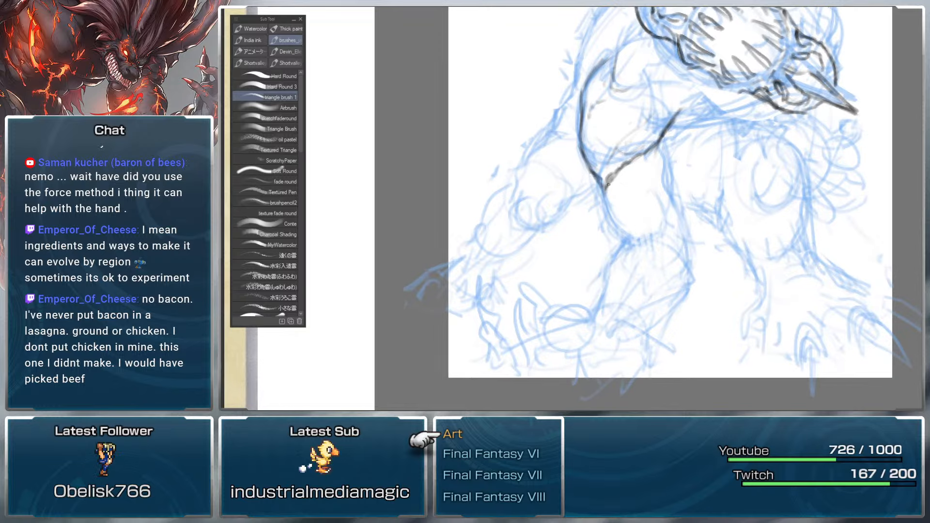
Step: Outline the oval arm muscle directly below the near shoulder
mouse_move(630, 160)
mouse_down()
mouse_move(658, 221)
mouse_move(648, 177)
mouse_move(661, 235)
mouse_up()
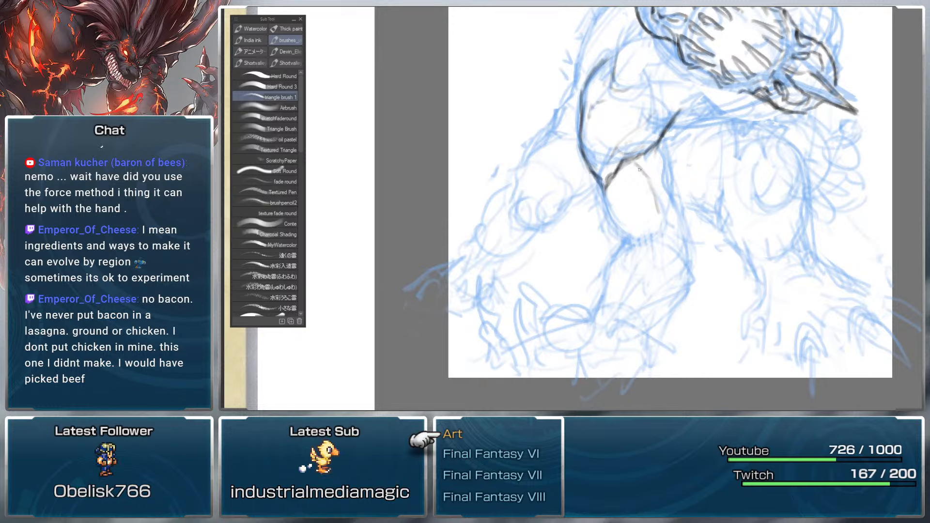
mouse_move(604, 186)
mouse_down()
mouse_move(627, 239)
mouse_move(658, 231)
mouse_up()
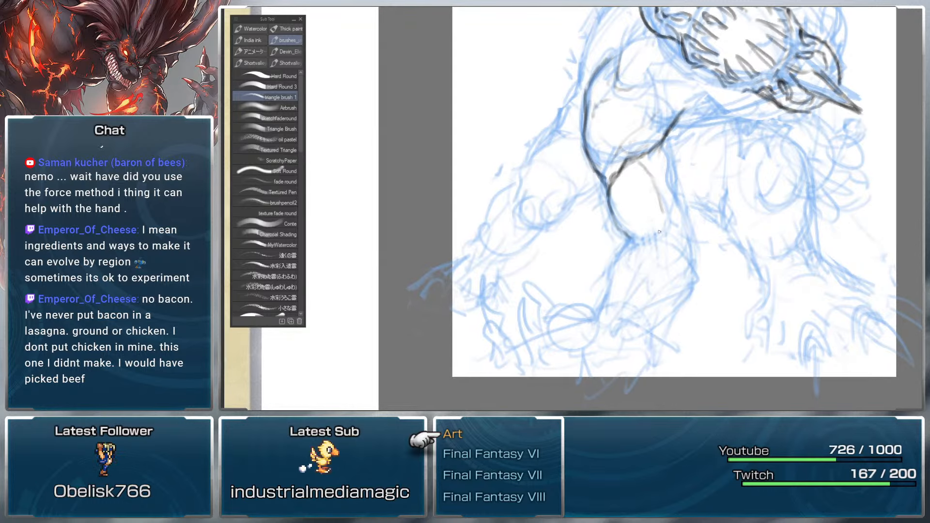
scroll(680, 240, down, 2)
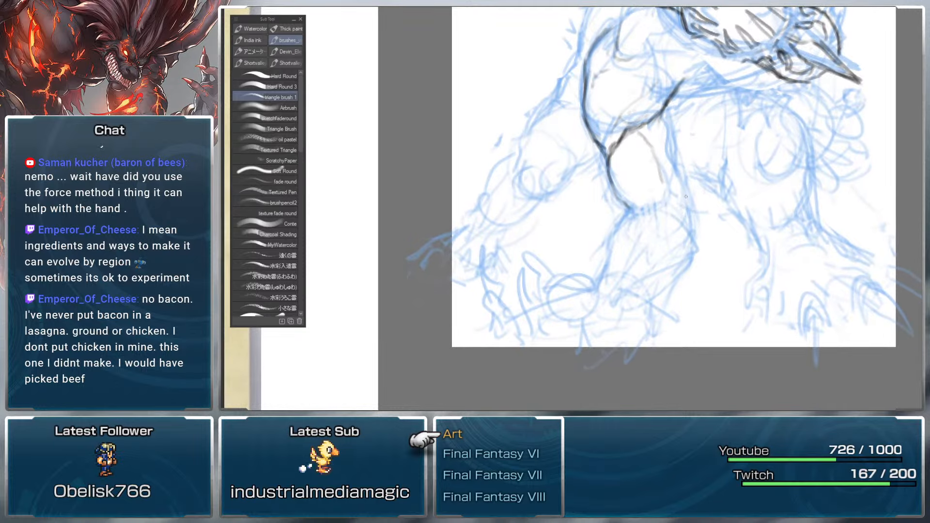
mouse_move(612, 198)
mouse_down()
mouse_move(647, 214)
mouse_move(670, 201)
mouse_up()
drag(656, 166, 660, 184)
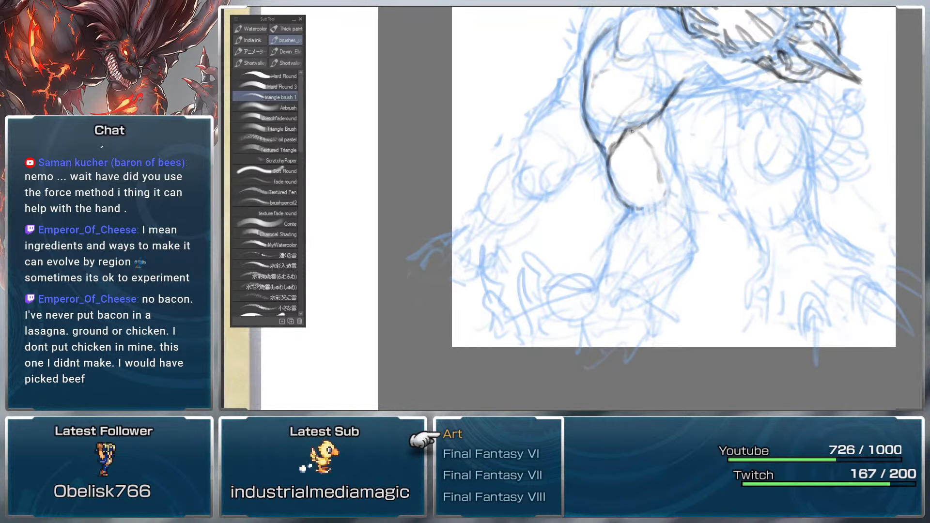
Step: Draw the body-side contour of the near arm from the armpit down past the oval muscle
mouse_move(629, 136)
mouse_down()
mouse_move(640, 130)
mouse_move(674, 139)
mouse_move(684, 184)
mouse_up()
drag(672, 129, 693, 220)
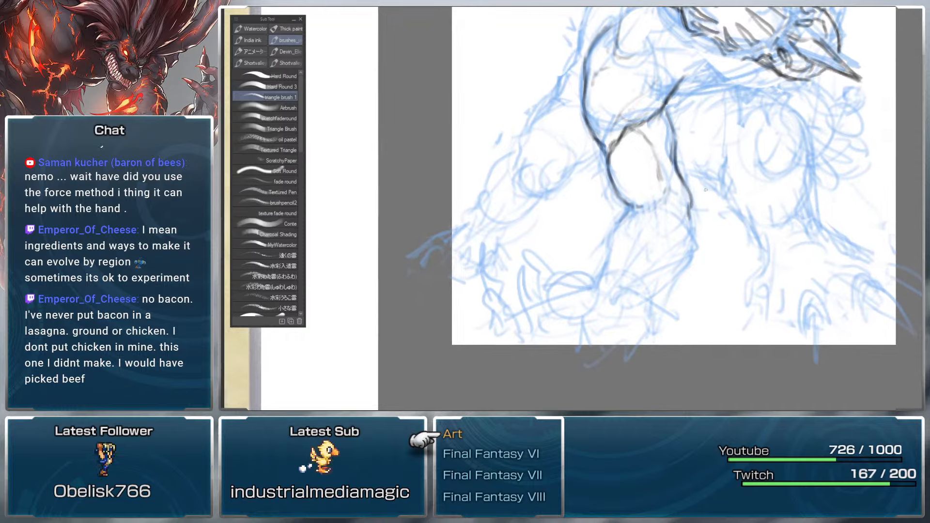
mouse_move(692, 211)
mouse_down()
mouse_move(694, 227)
mouse_move(662, 183)
mouse_move(684, 200)
mouse_up()
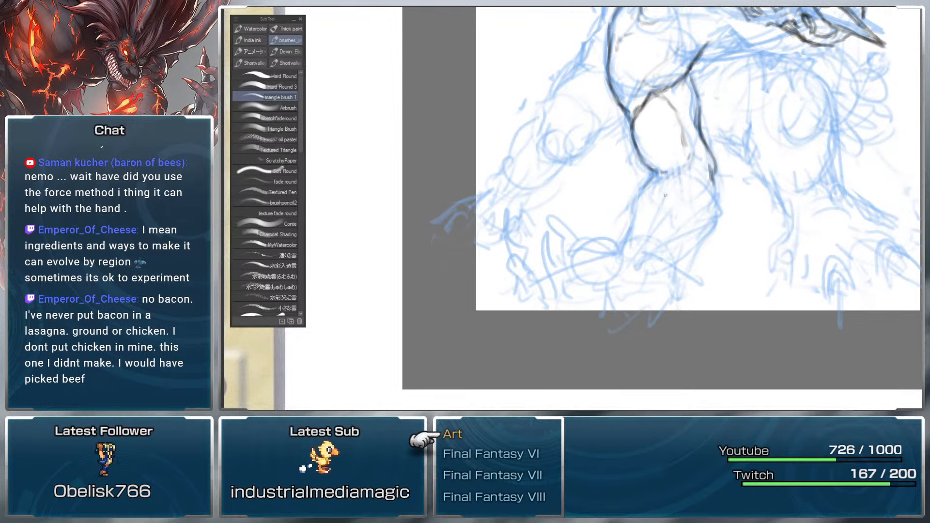
mouse_move(671, 210)
mouse_down()
mouse_move(676, 198)
mouse_move(731, 223)
mouse_move(760, 250)
mouse_up()
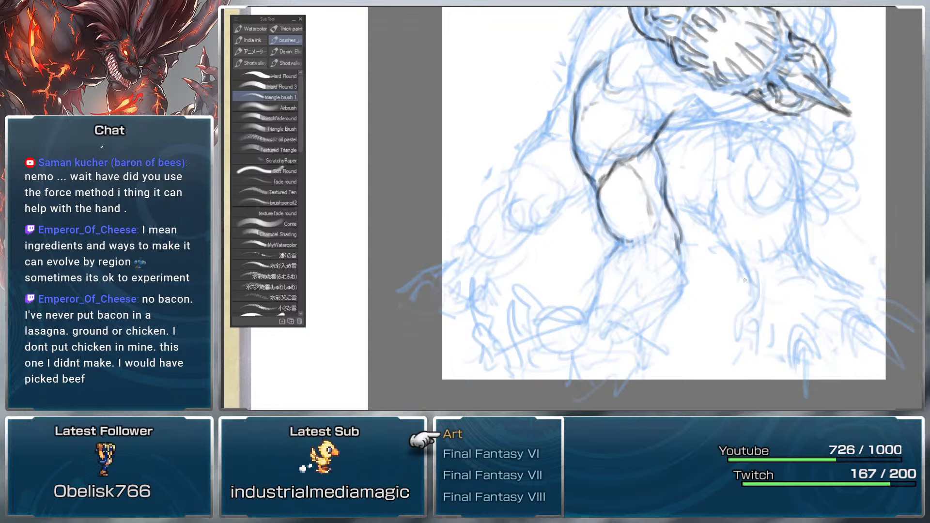
drag(689, 303, 687, 273)
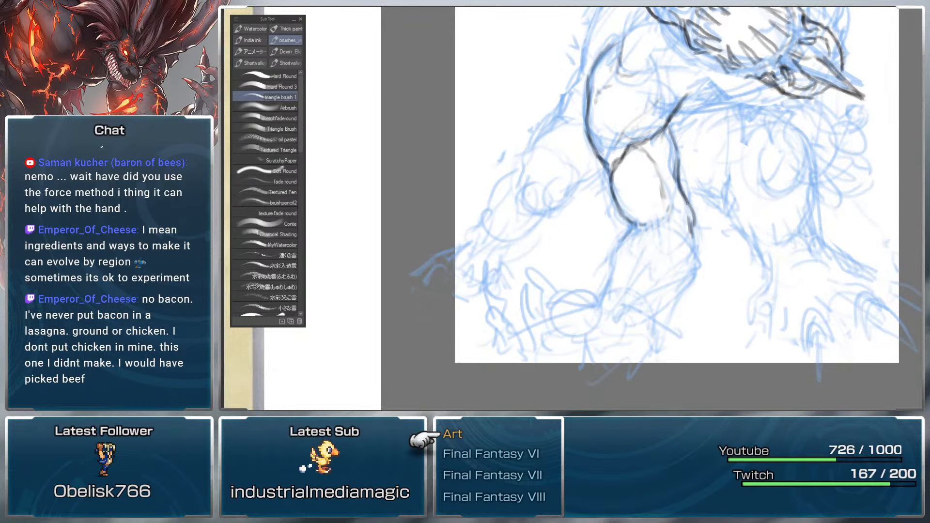
drag(687, 203, 689, 232)
drag(752, 141, 729, 181)
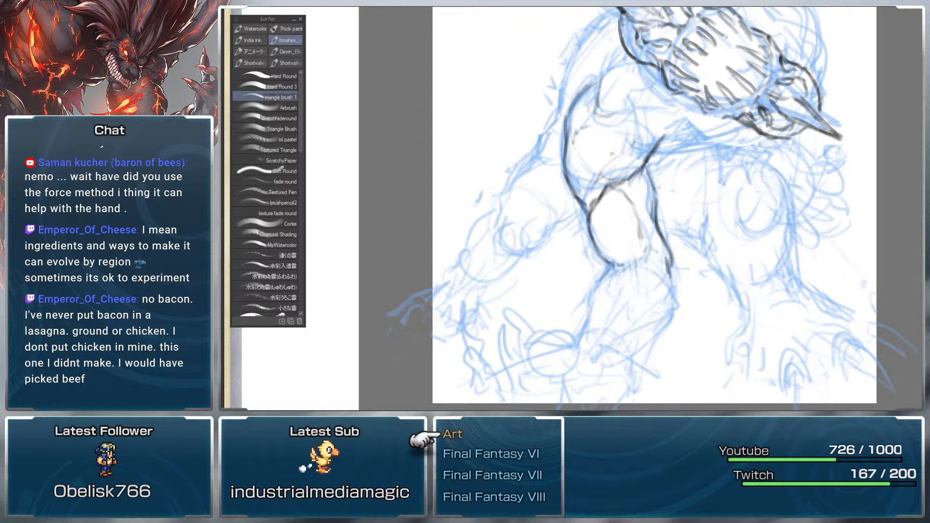
key(m)
mouse_move(580, 108)
mouse_down()
mouse_move(586, 279)
mouse_move(683, 220)
mouse_move(660, 130)
mouse_move(601, 107)
mouse_up()
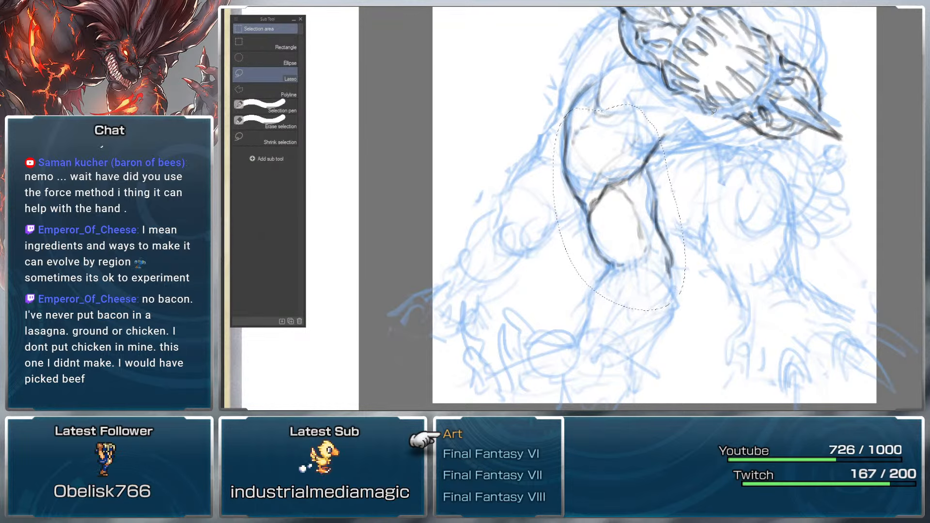
mouse_move(609, 69)
mouse_down()
mouse_move(674, 345)
mouse_move(629, 70)
mouse_up()
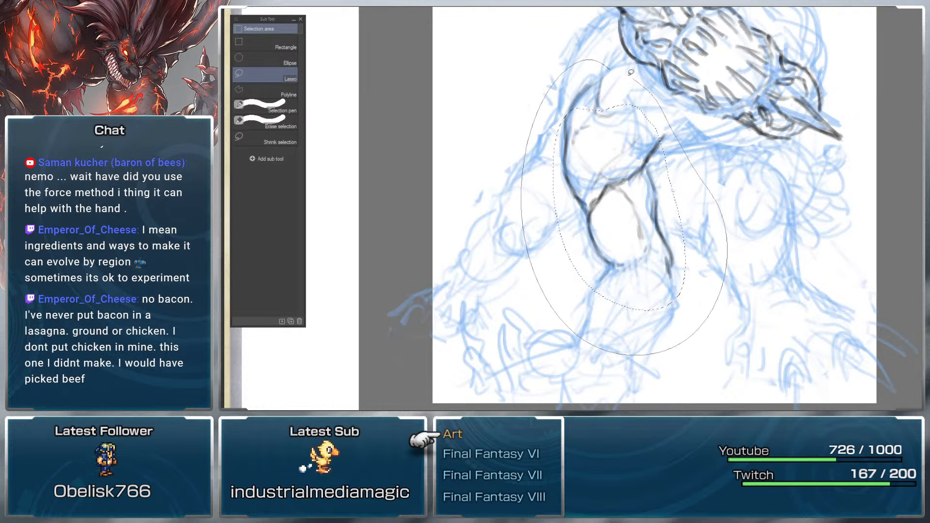
key(ctrl+d)
key(b)
drag(678, 222, 706, 173)
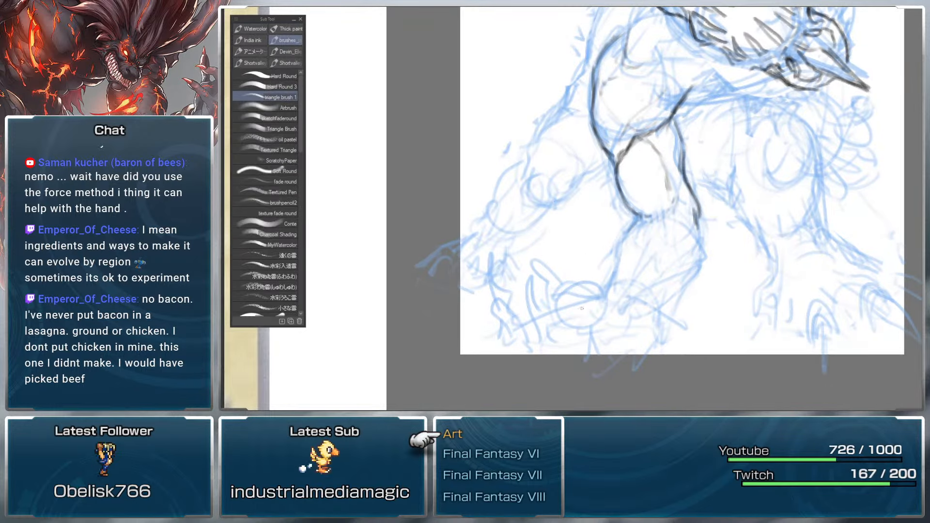
mouse_move(567, 294)
mouse_down()
mouse_move(600, 327)
mouse_move(588, 296)
mouse_move(559, 306)
mouse_move(610, 308)
mouse_up()
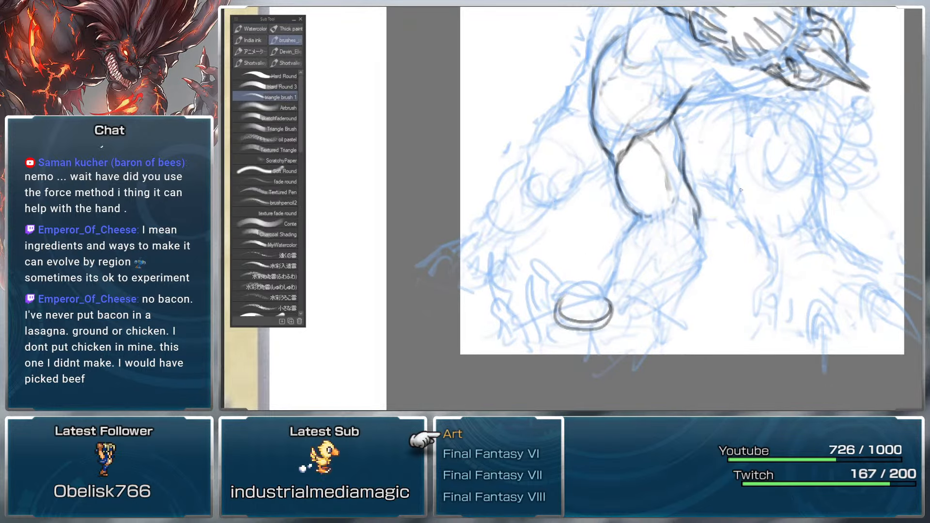
drag(741, 190, 736, 240)
key(ctrl+z)
key(ctrl+z)
key(ctrl+z)
Step: Lasso the dark shoulder and arm linework, delete it and clear the selection
key(m)
mouse_move(577, 202)
mouse_down()
mouse_move(723, 218)
mouse_move(649, 68)
mouse_move(568, 160)
mouse_up()
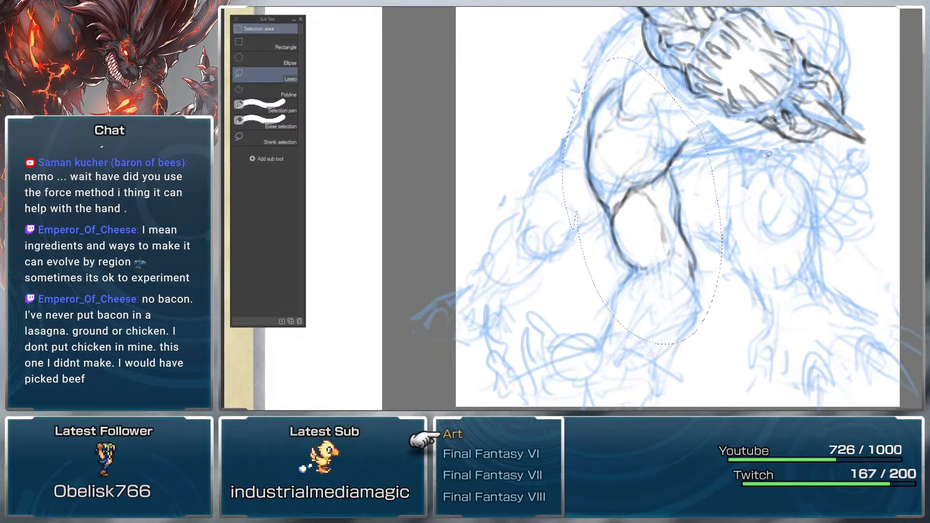
key(Delete)
key(ctrl+d)
key(b)
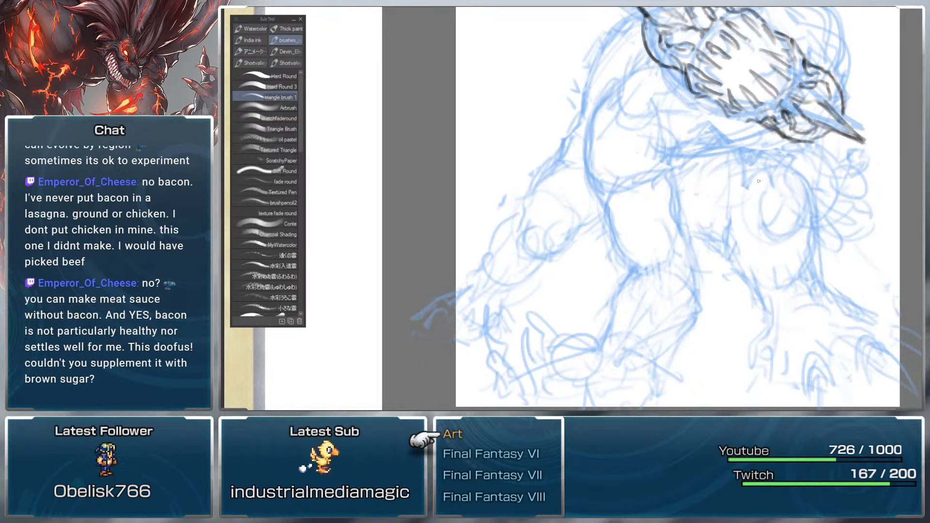
Step: Draw a new curved outer contour for the near shoulder, undoing the rejected first stroke
mouse_move(763, 217)
mouse_down()
mouse_move(772, 190)
mouse_move(755, 215)
mouse_move(749, 200)
mouse_up()
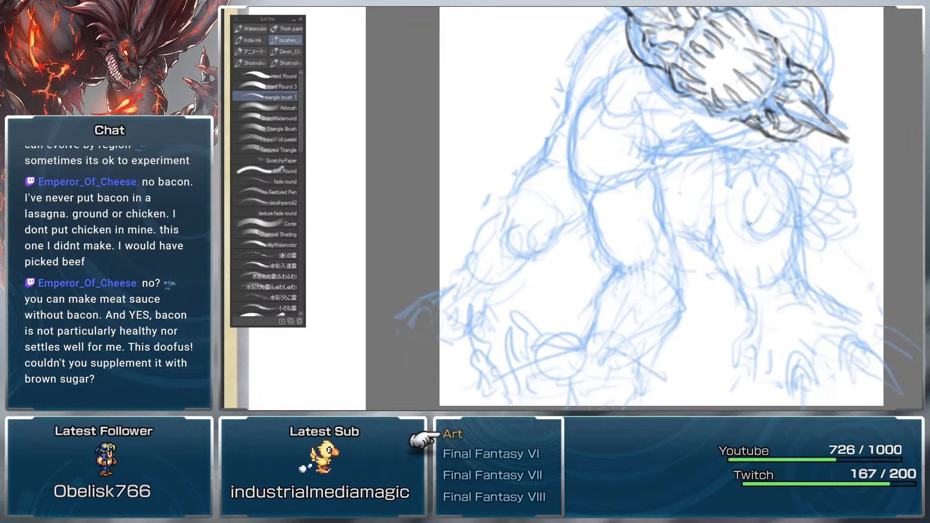
drag(758, 181, 745, 219)
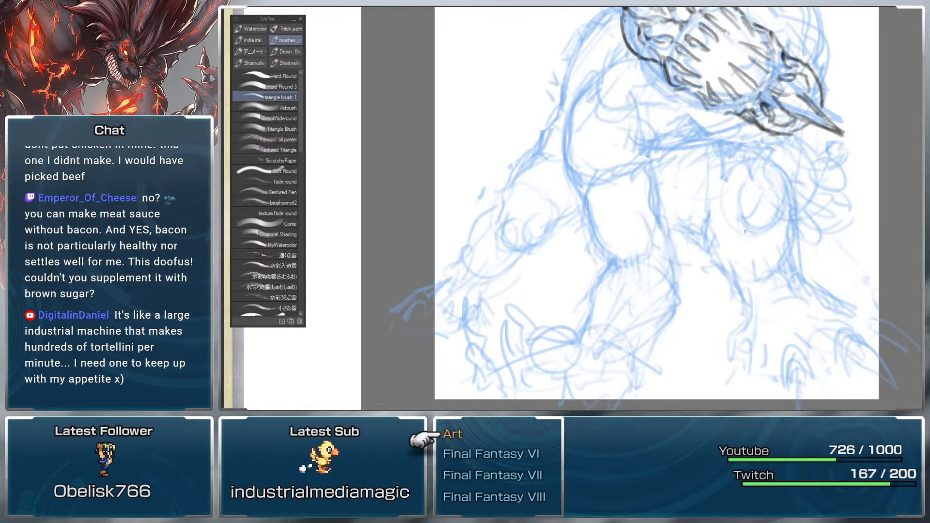
mouse_move(746, 230)
mouse_down()
mouse_move(744, 177)
mouse_move(754, 212)
mouse_move(752, 200)
mouse_up()
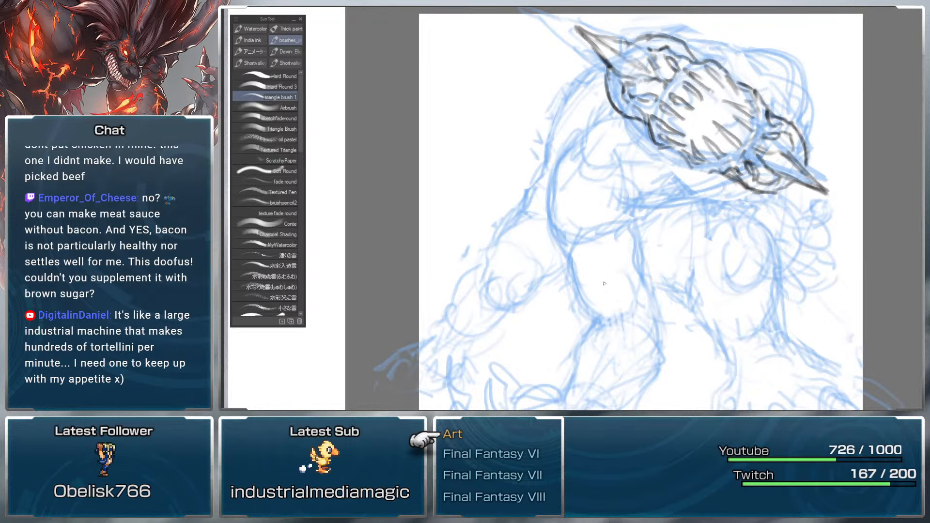
scroll(664, 246, down, 2)
mouse_move(557, 127)
mouse_down()
mouse_move(556, 174)
mouse_move(586, 192)
mouse_move(555, 175)
mouse_move(596, 208)
mouse_up()
key(ctrl+z)
mouse_move(560, 183)
mouse_down()
mouse_move(592, 207)
mouse_move(555, 125)
mouse_move(590, 96)
mouse_up()
mouse_move(594, 144)
mouse_down()
mouse_move(587, 93)
mouse_move(574, 87)
mouse_up()
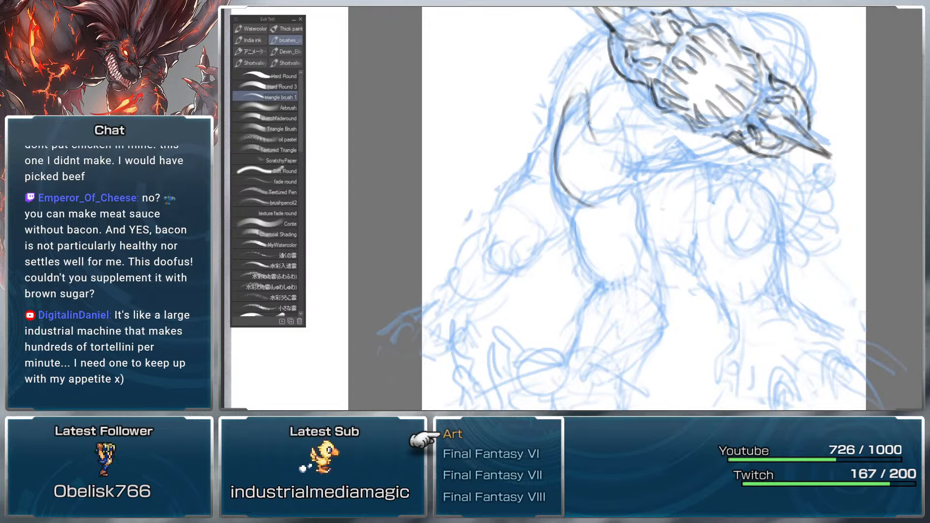
Step: Draw the near shoulder's inner contour and its lower edge tapering to a point over the upper arm, undoing the rejected extra stroke
mouse_move(608, 157)
mouse_down()
mouse_move(638, 119)
mouse_move(635, 196)
mouse_up()
mouse_move(560, 183)
mouse_down()
mouse_move(600, 218)
mouse_move(633, 197)
mouse_up()
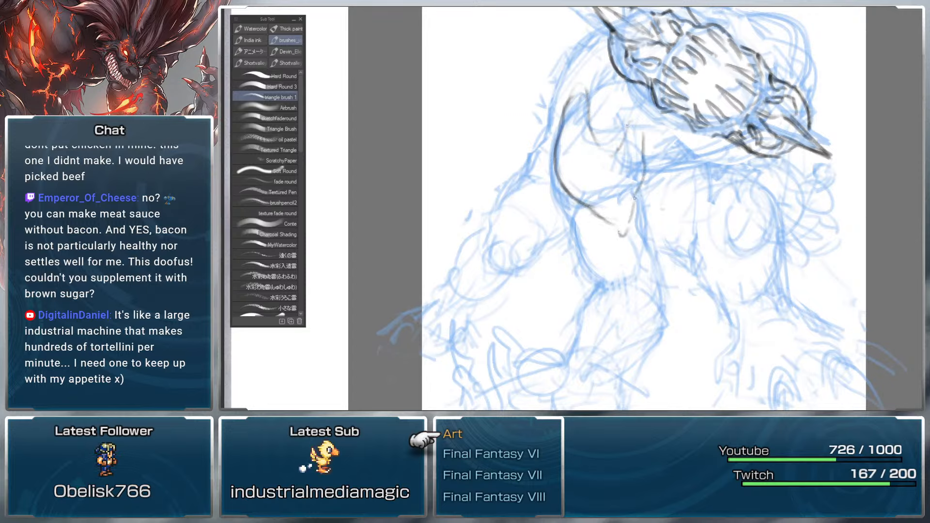
drag(566, 186, 567, 217)
key(ctrl+z)
Step: Draw the outer and body-side contours of the near upper arm from beneath the shoulder down to the elbow
drag(560, 183, 598, 291)
mouse_move(580, 250)
mouse_down()
mouse_move(556, 166)
mouse_move(595, 217)
mouse_move(619, 227)
mouse_move(640, 193)
mouse_move(662, 288)
mouse_up()
drag(646, 202, 660, 248)
drag(680, 241, 700, 184)
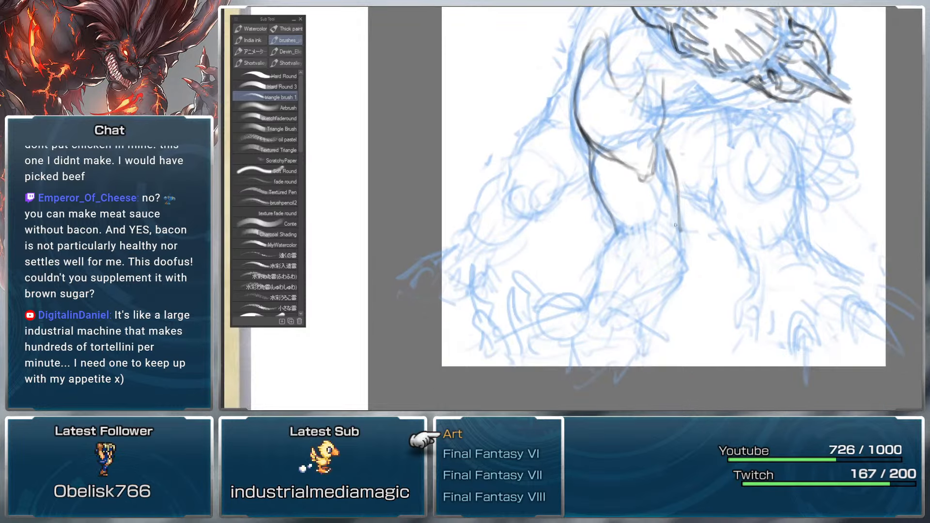
mouse_move(623, 225)
mouse_down()
mouse_move(606, 260)
mouse_move(634, 242)
mouse_up()
drag(679, 213, 688, 251)
drag(674, 197, 671, 185)
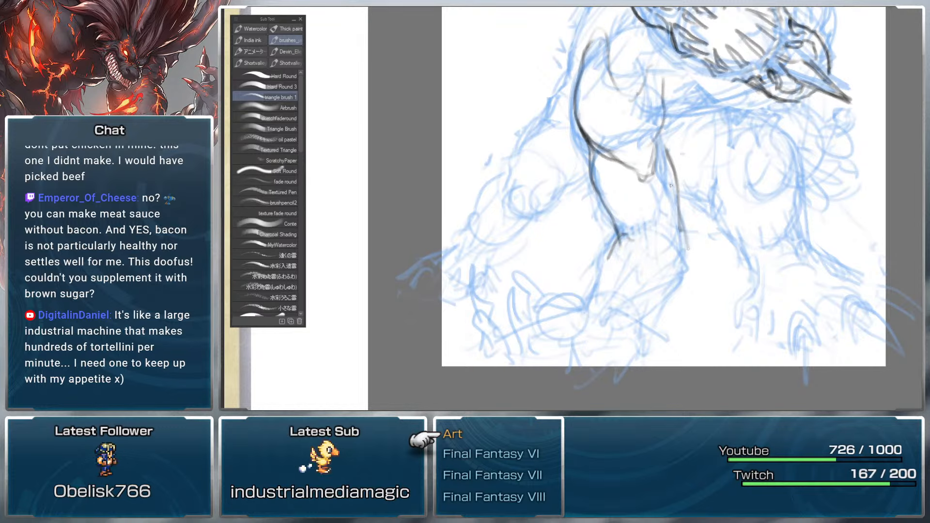
Step: Reinforce the upper arm's body-side contour at the armpit and draw a curved chest line beside it
mouse_move(660, 132)
mouse_down()
mouse_move(680, 183)
mouse_move(682, 235)
mouse_move(670, 157)
mouse_up()
drag(690, 152, 694, 212)
mouse_move(661, 149)
mouse_down()
mouse_move(669, 196)
mouse_move(710, 219)
mouse_move(721, 167)
mouse_up()
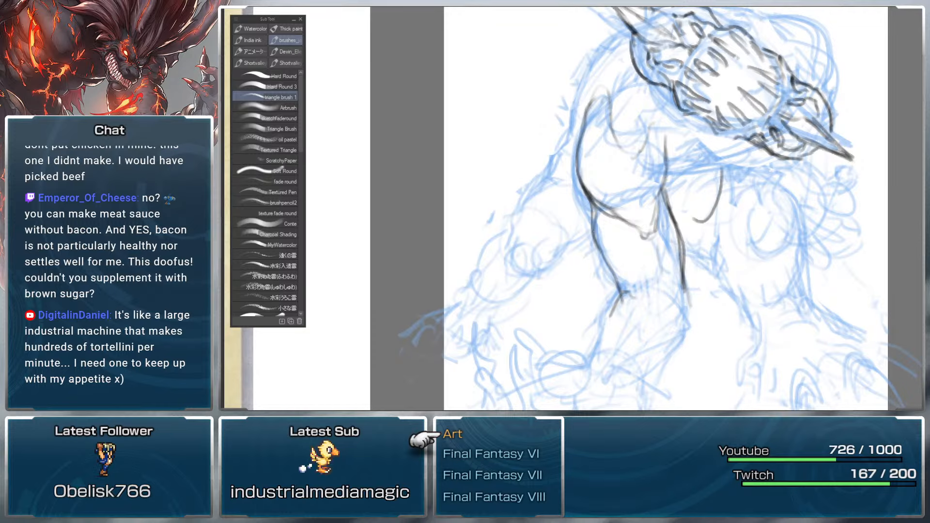
Step: Thicken the near upper arm's outer contour from the shoulder's lower edge down toward the elbow
drag(594, 214, 618, 284)
mouse_move(596, 236)
mouse_down()
mouse_move(618, 285)
mouse_move(600, 255)
mouse_up()
drag(589, 207, 592, 226)
mouse_move(593, 197)
mouse_down()
mouse_move(589, 225)
mouse_move(615, 277)
mouse_move(721, 163)
mouse_up()
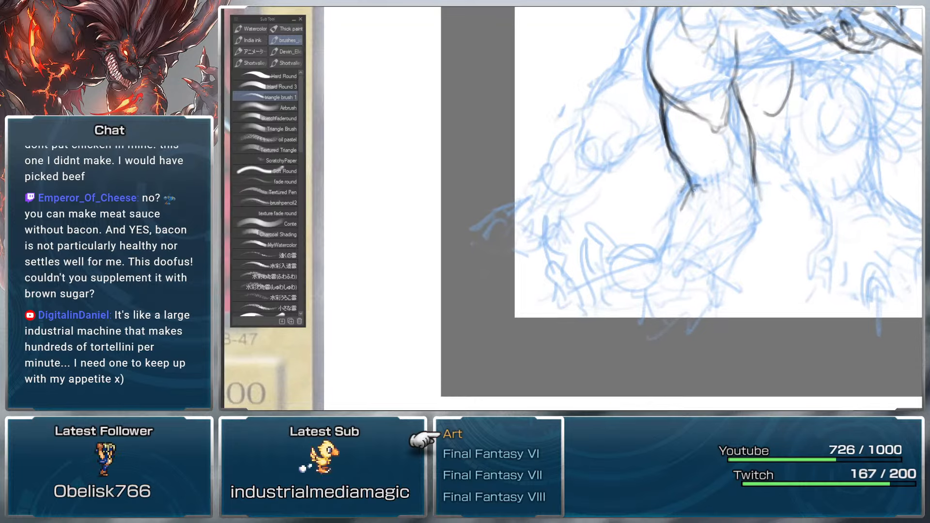
Step: Darken the crease at the near elbow and extend the outer forearm contour down toward the hand, redoing one rejected stroke
mouse_move(684, 191)
mouse_down()
mouse_move(697, 180)
mouse_move(682, 203)
mouse_up()
mouse_move(700, 192)
mouse_down()
mouse_move(695, 202)
mouse_move(679, 199)
mouse_up()
drag(697, 195, 691, 205)
drag(684, 195, 674, 221)
mouse_move(688, 186)
mouse_down()
mouse_move(663, 261)
mouse_move(679, 196)
mouse_up()
key(ctrl+z)
drag(686, 187, 677, 198)
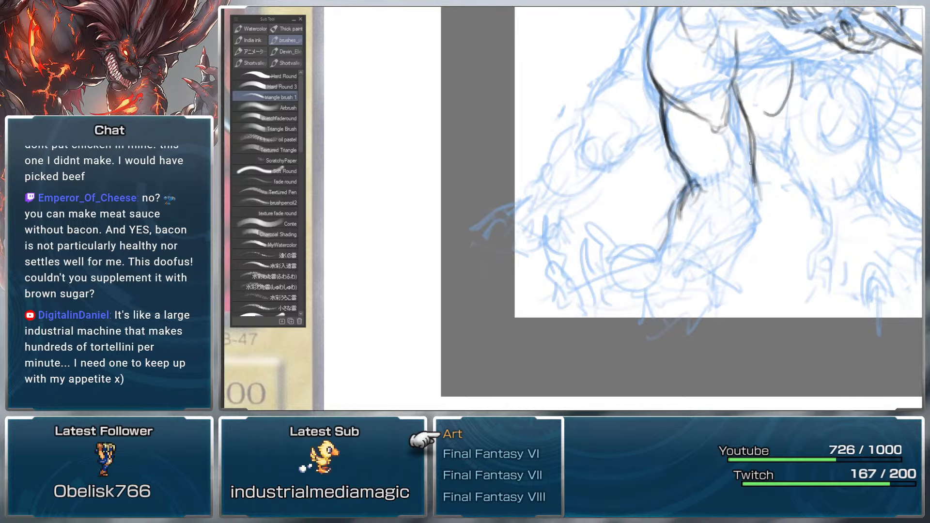
drag(772, 226, 768, 239)
drag(650, 264, 669, 221)
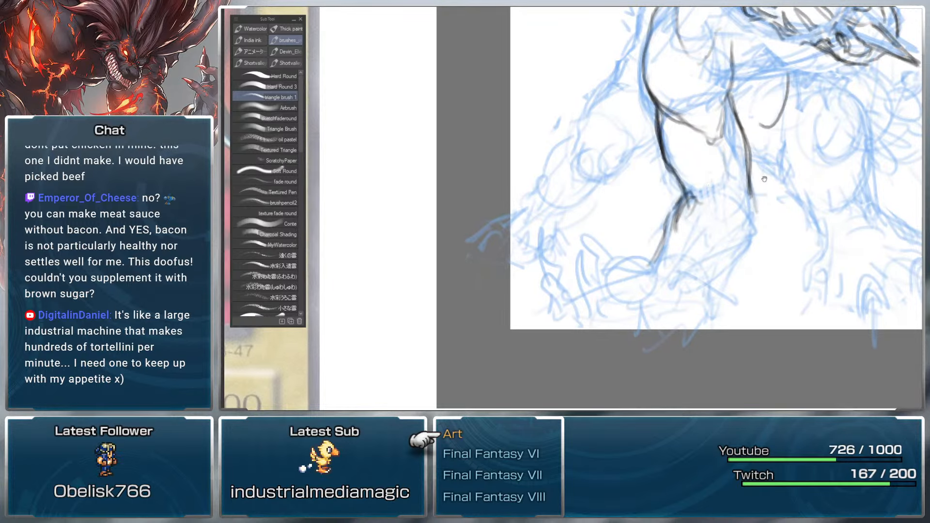
Step: Draw the muscle contour lines inside the near upper arm just above the elbow
drag(764, 179, 763, 208)
mouse_move(656, 164)
mouse_down()
mouse_move(672, 192)
mouse_move(697, 194)
mouse_up()
mouse_move(717, 190)
mouse_down()
mouse_move(718, 203)
mouse_move(717, 195)
mouse_up()
mouse_move(689, 189)
mouse_down()
mouse_move(718, 206)
mouse_move(721, 219)
mouse_up()
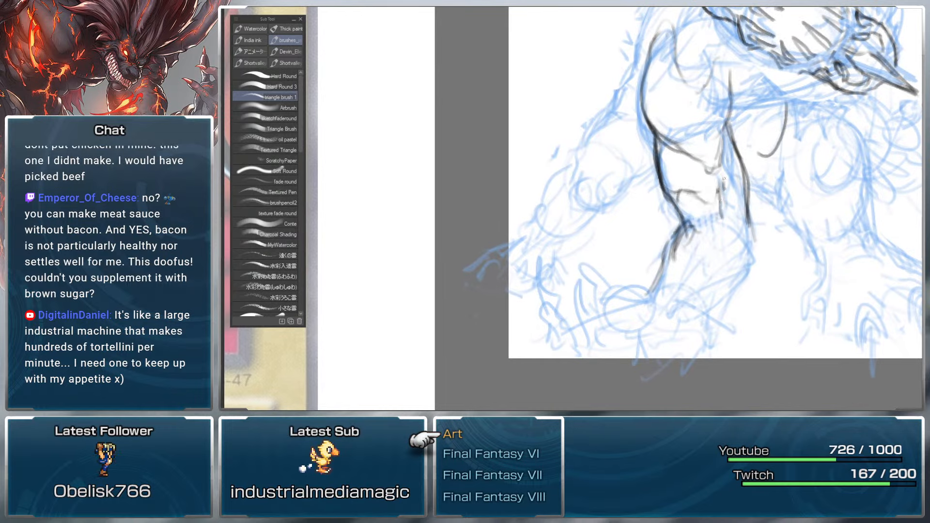